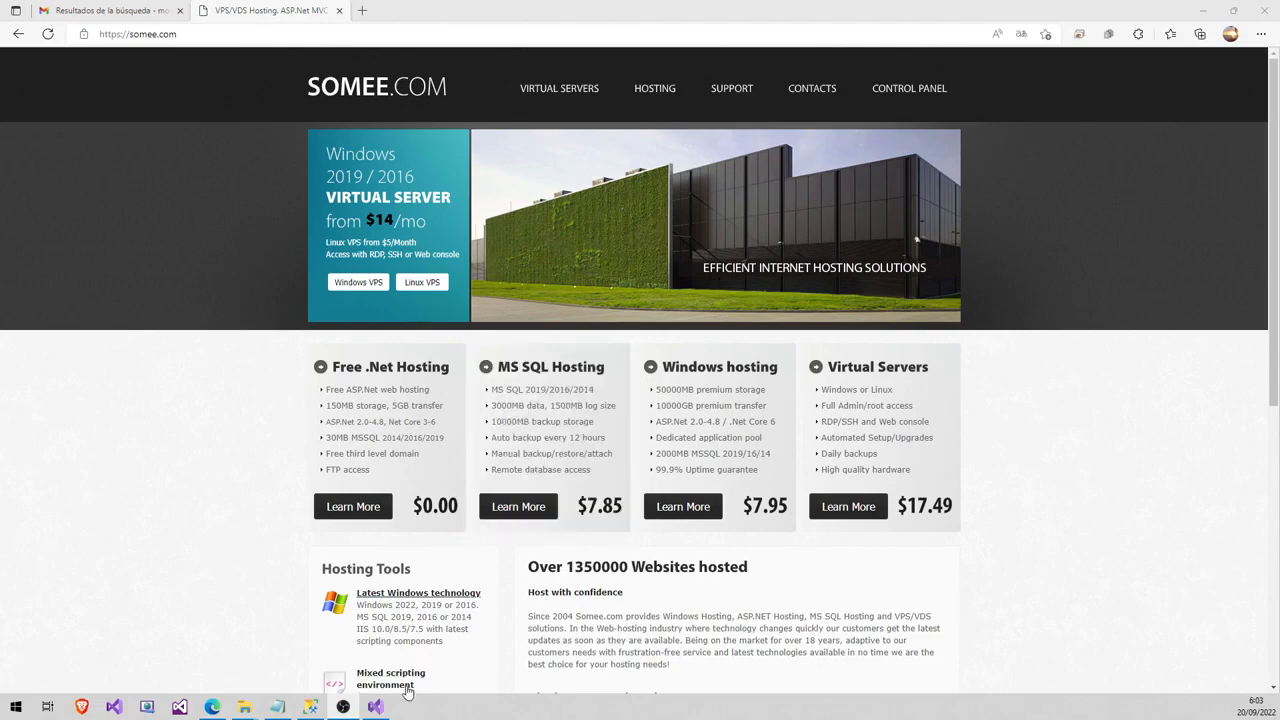
- Check the connection code between Management Studio and Visual Studio, then return to the Somee site
click(311, 707)
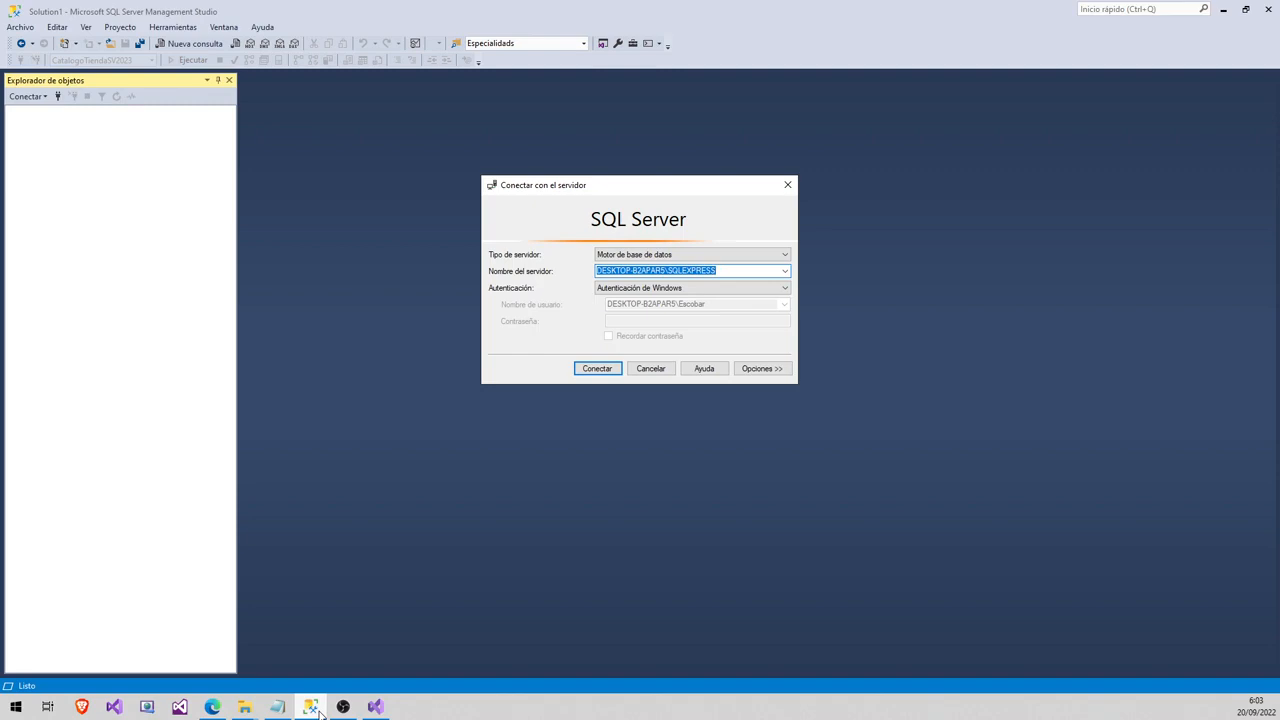
click(375, 707)
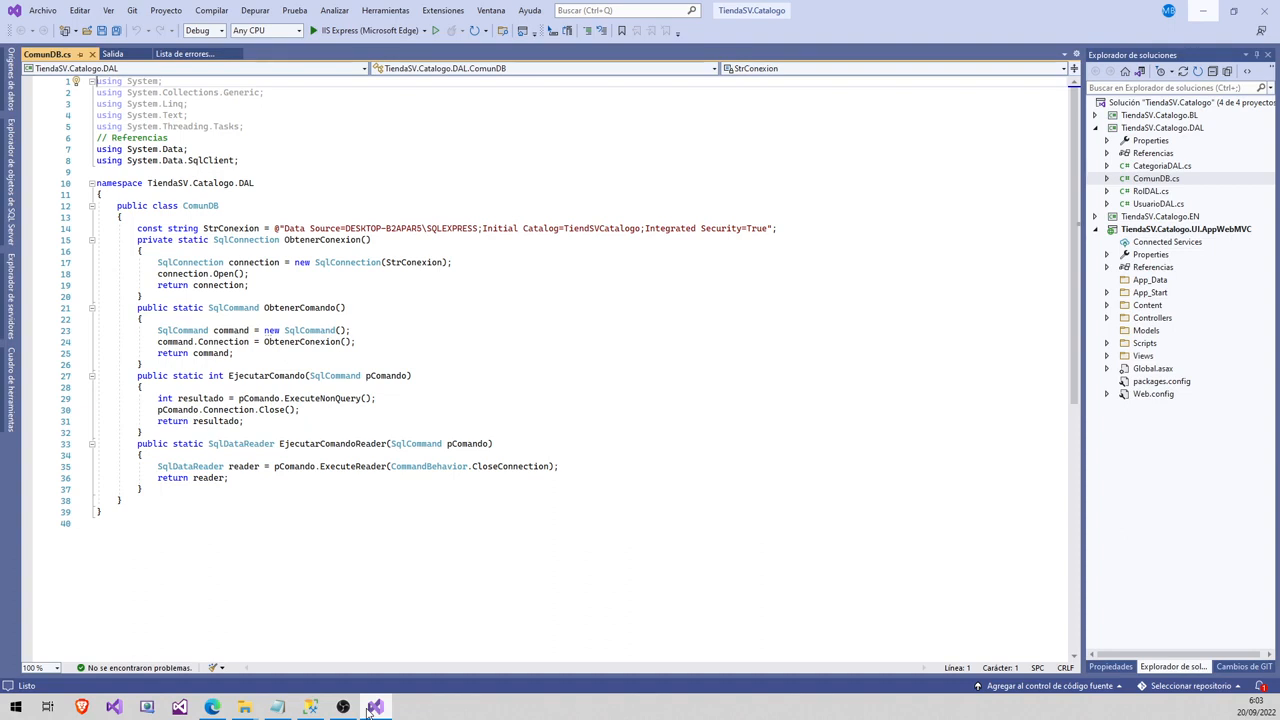
click(310, 707)
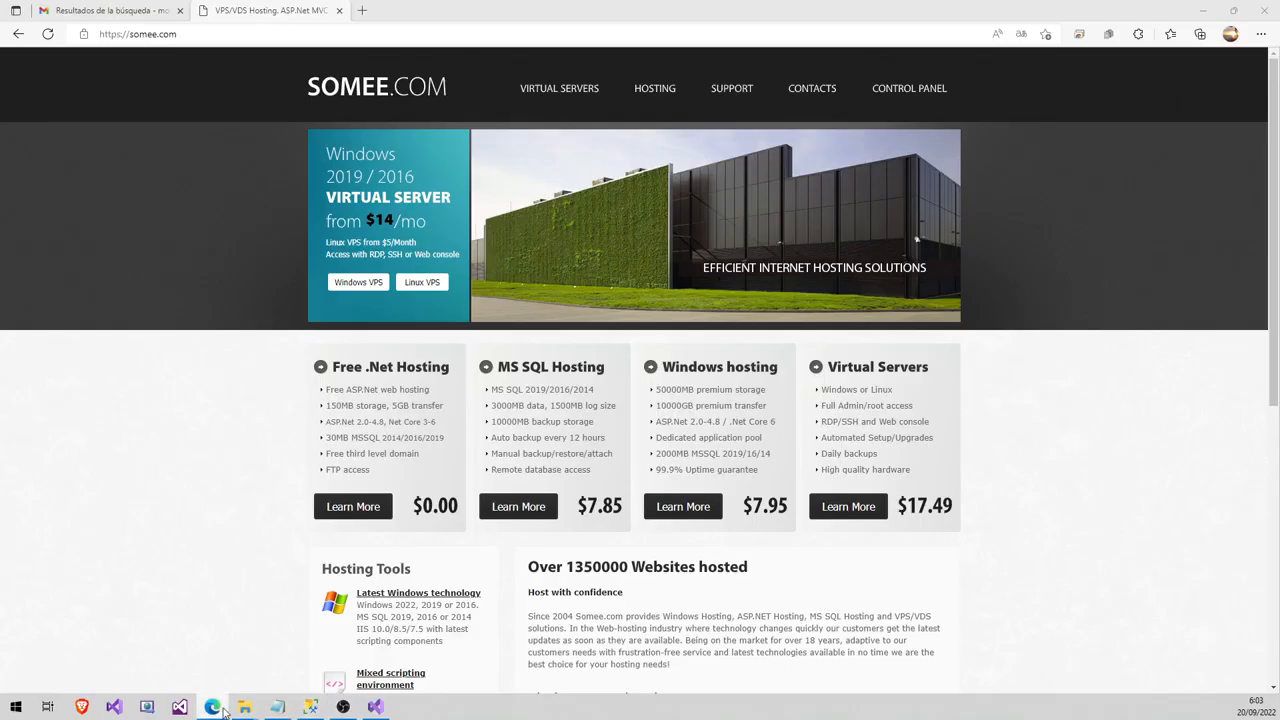
click(212, 707)
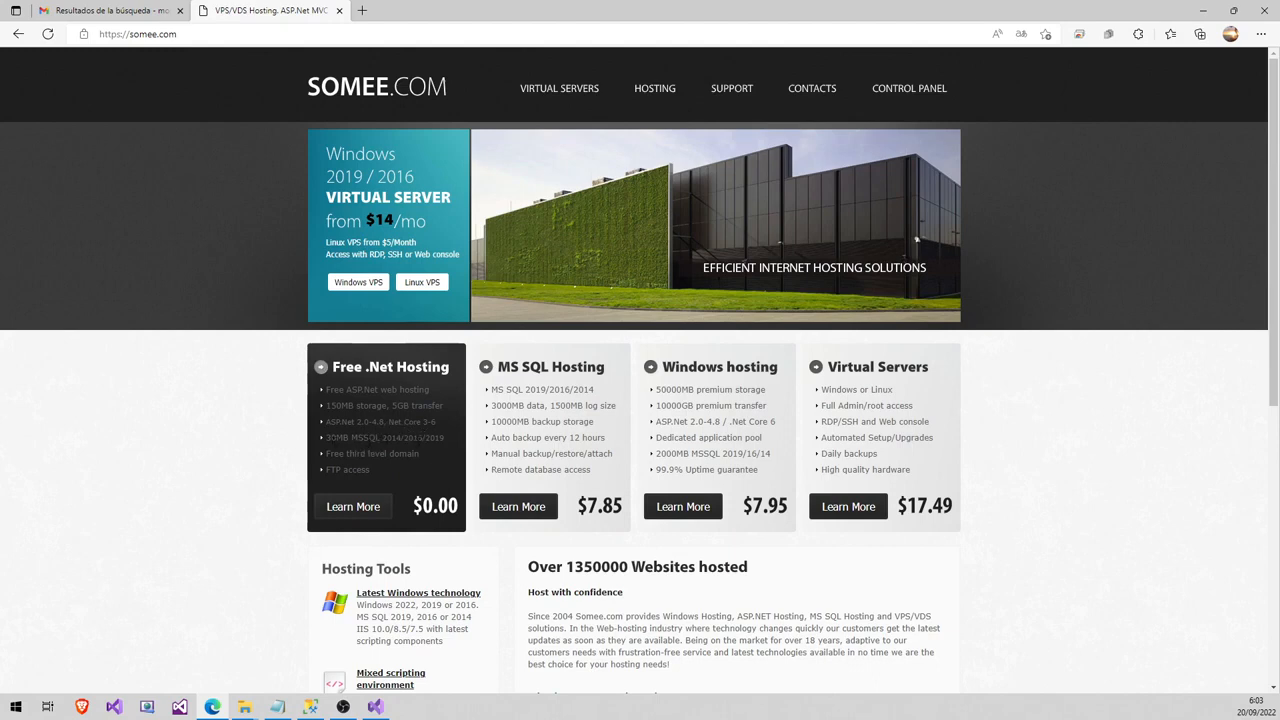
- Open the Free .Net Hosting details and order the free package
click(357, 513)
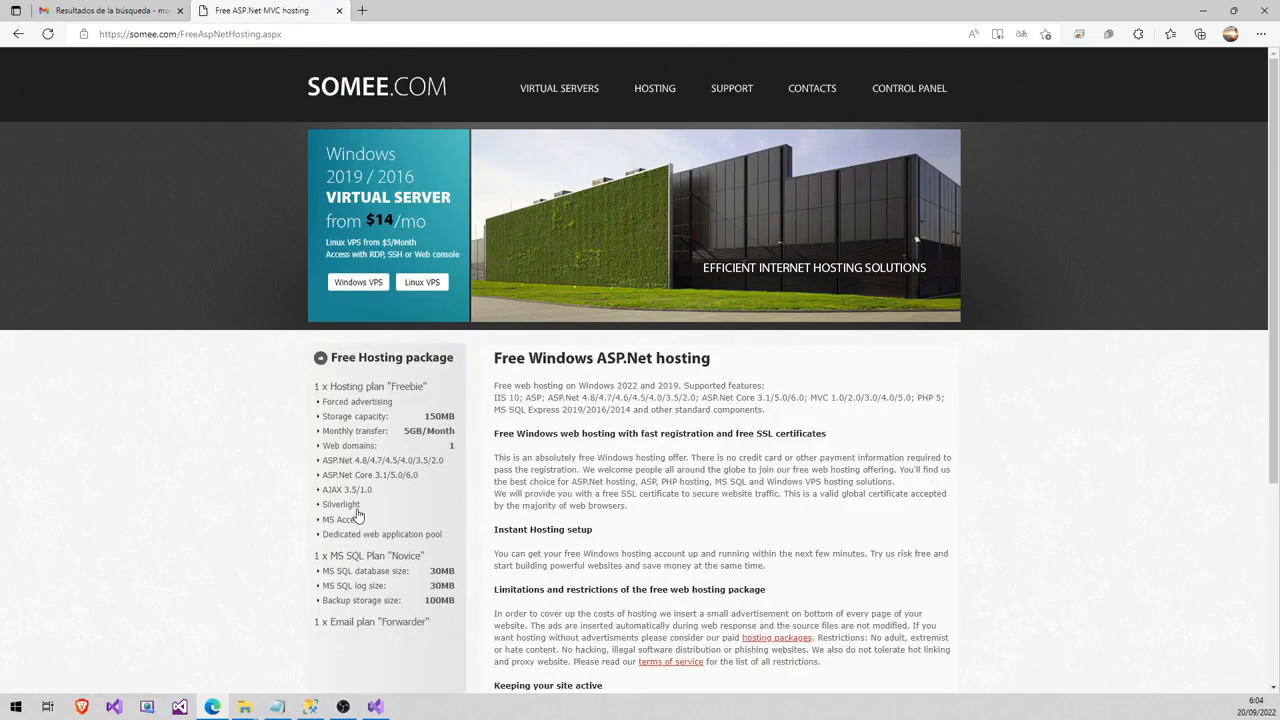
scroll(617, 421, down, 2)
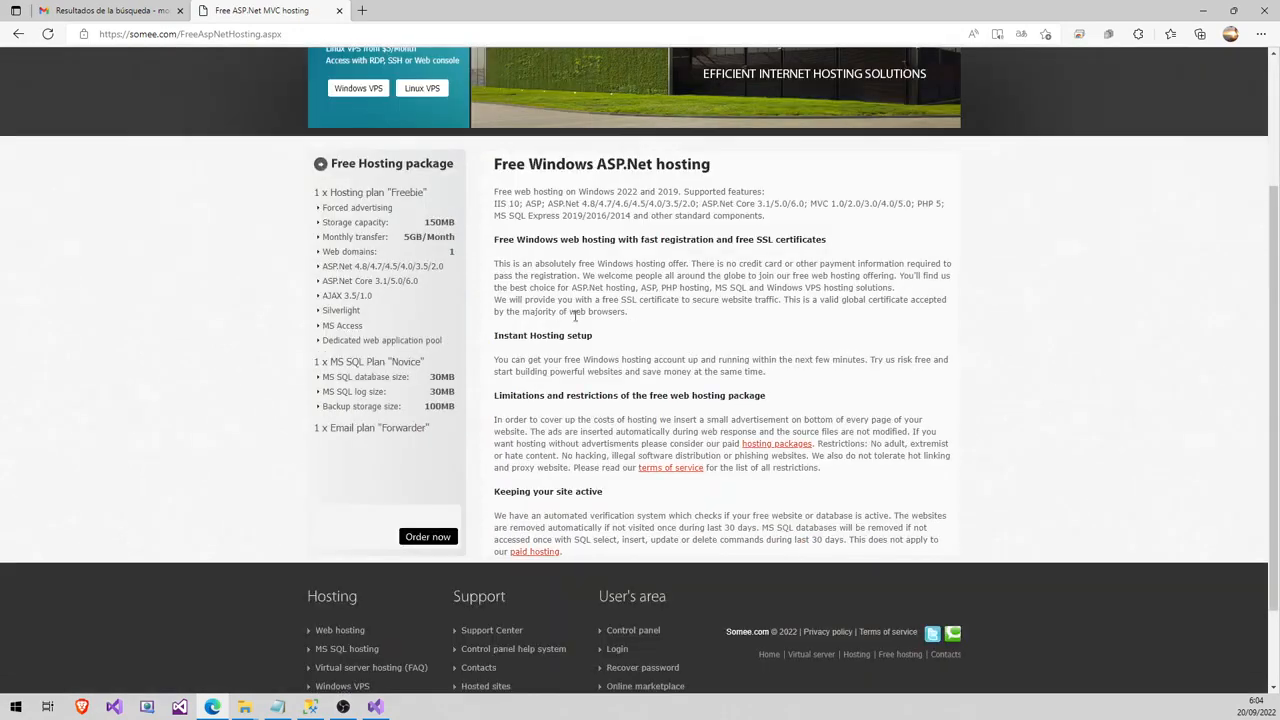
scroll(533, 345, up, 2)
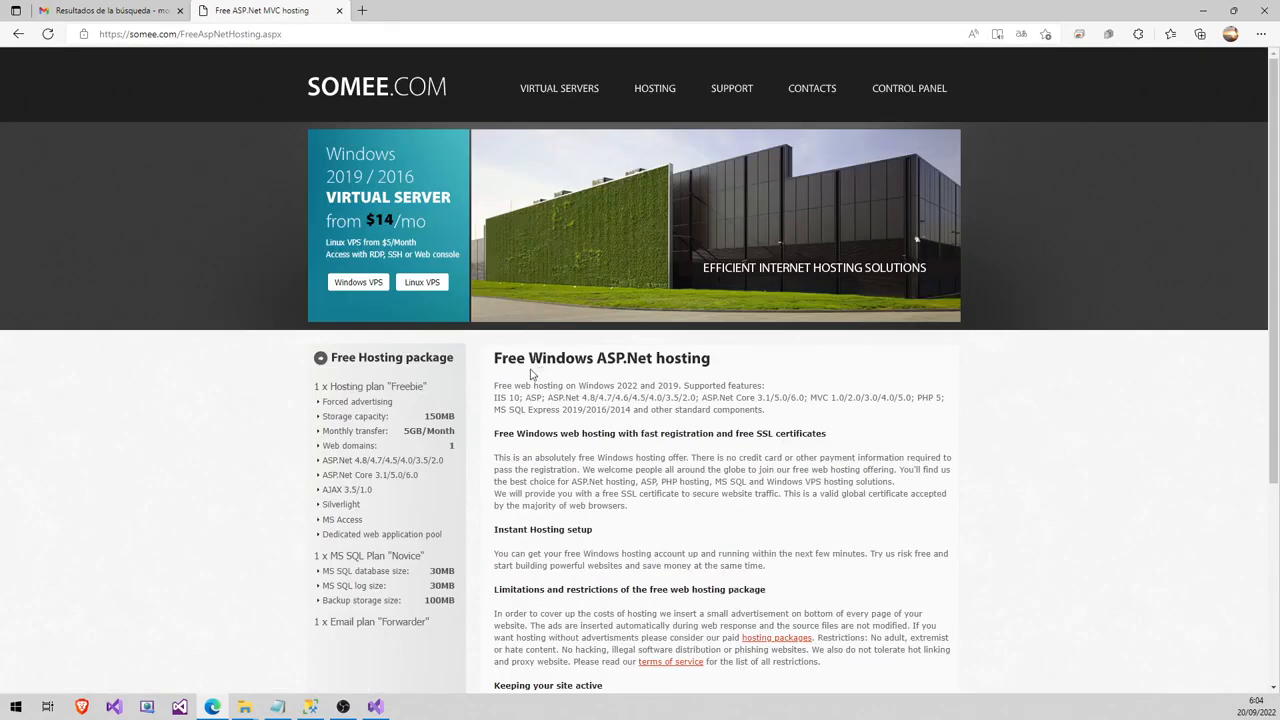
scroll(536, 370, down, 1)
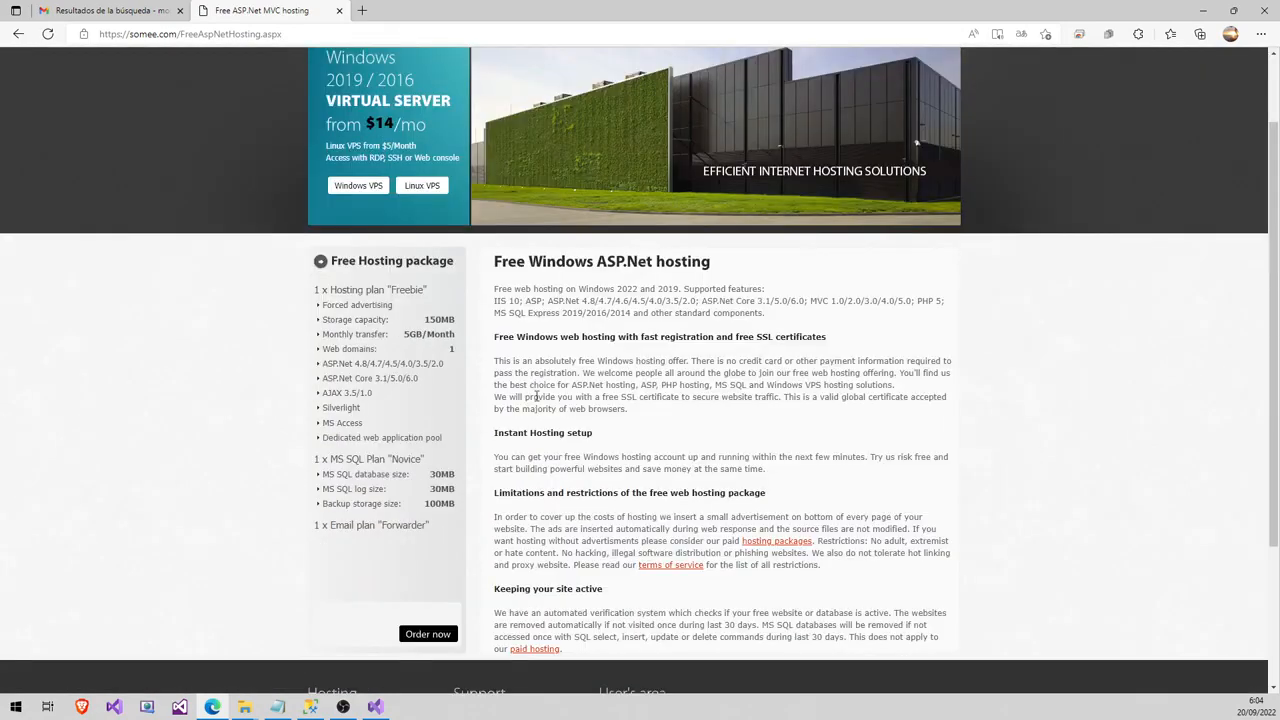
click(433, 640)
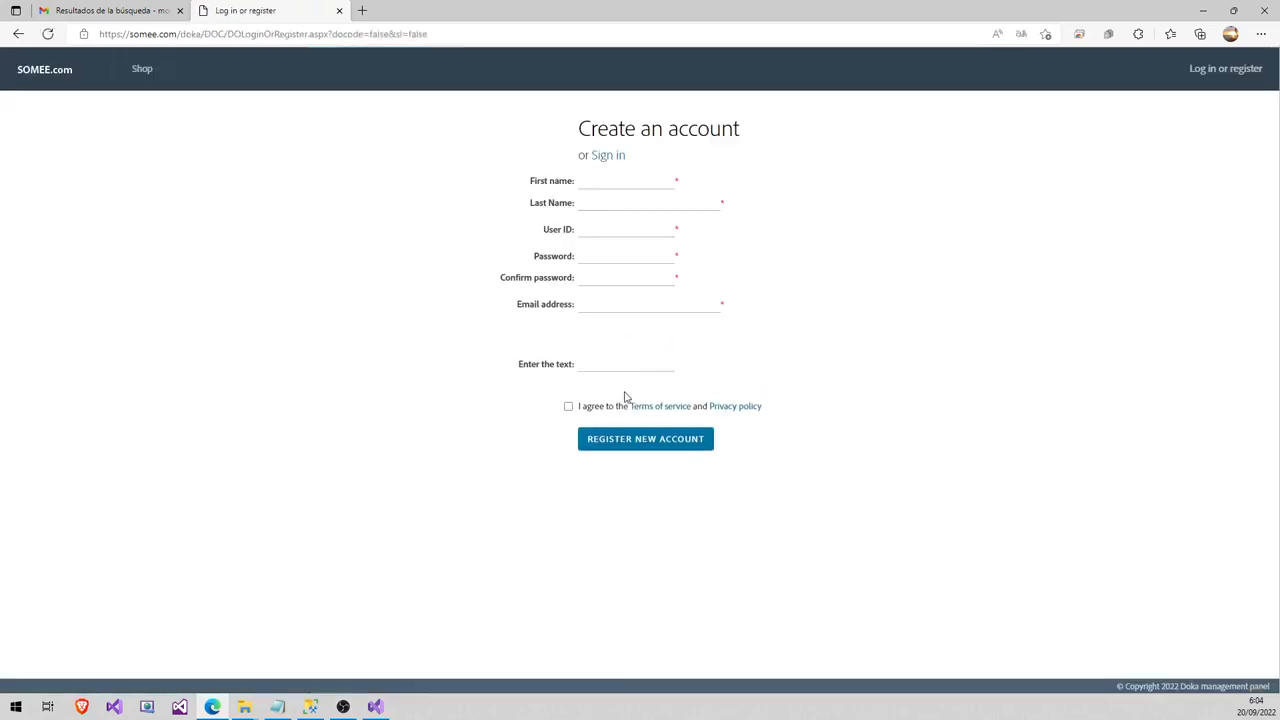
- Enter the account holder's first and last name on the signup form
click(596, 185)
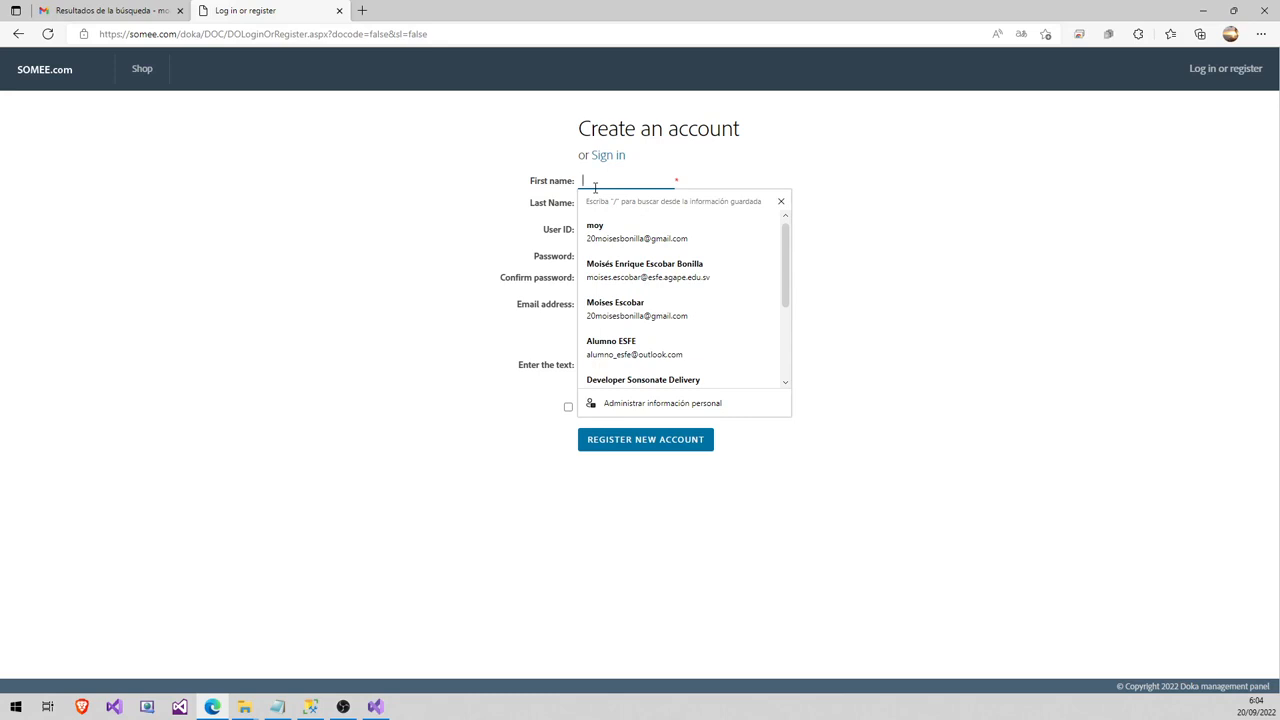
key(Escape)
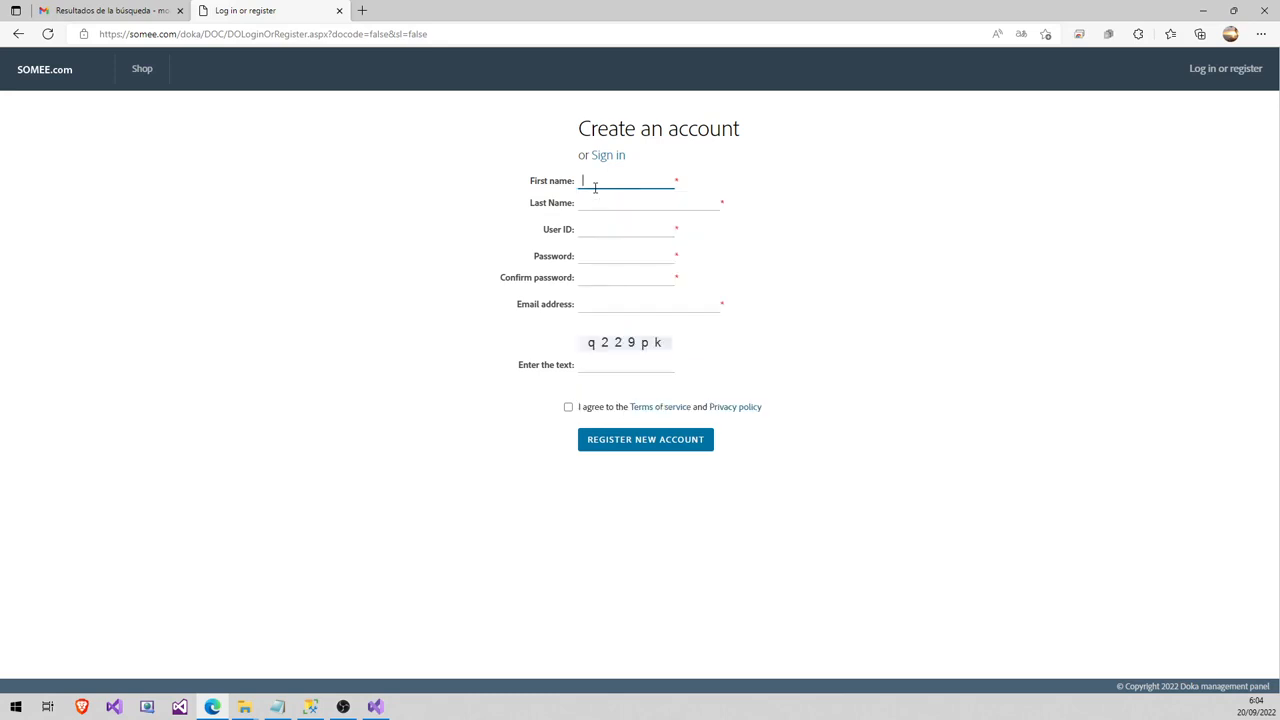
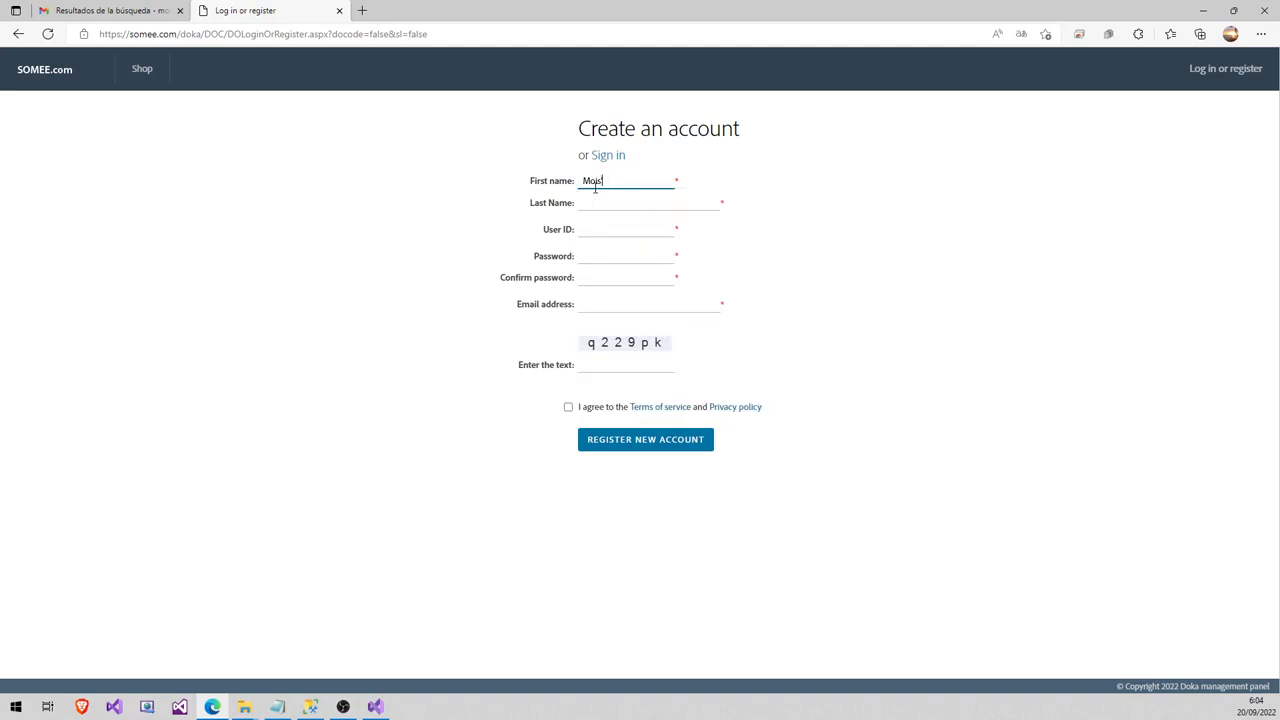
click(547, 203)
click(625, 202)
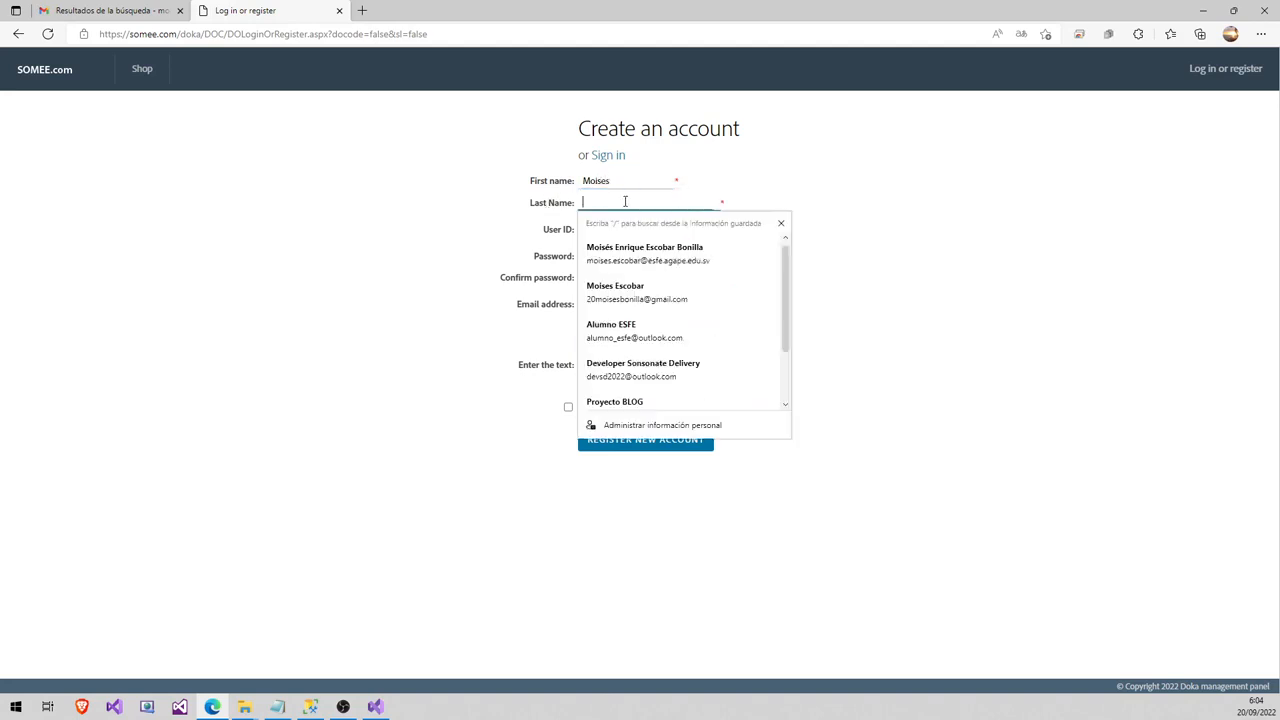
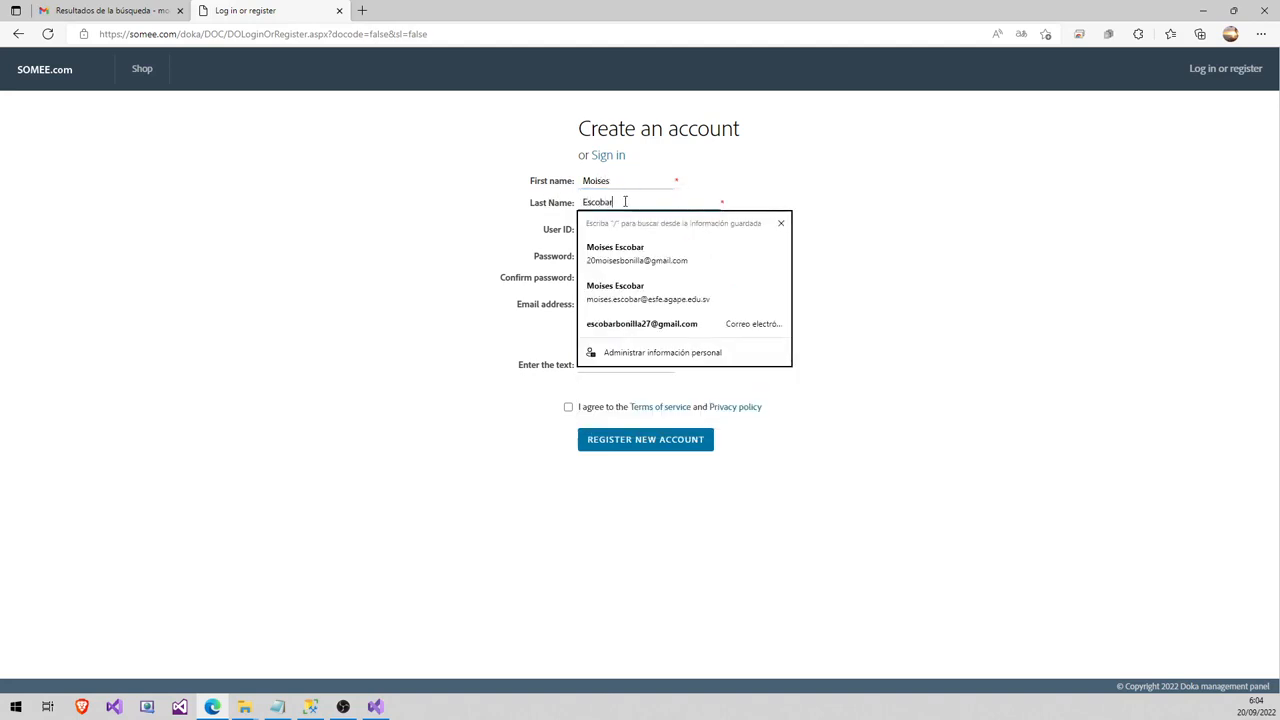
- Fill in the chosen user ID and the account password
key(Tab)
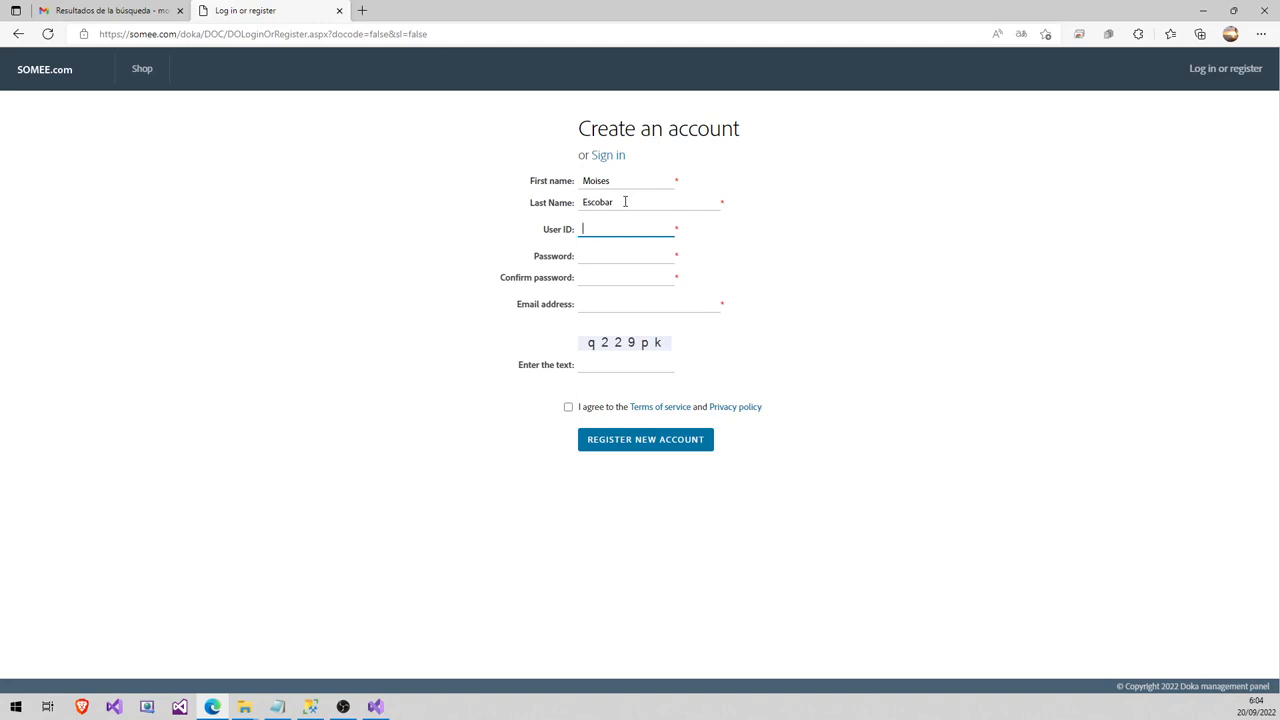
text(Dev)
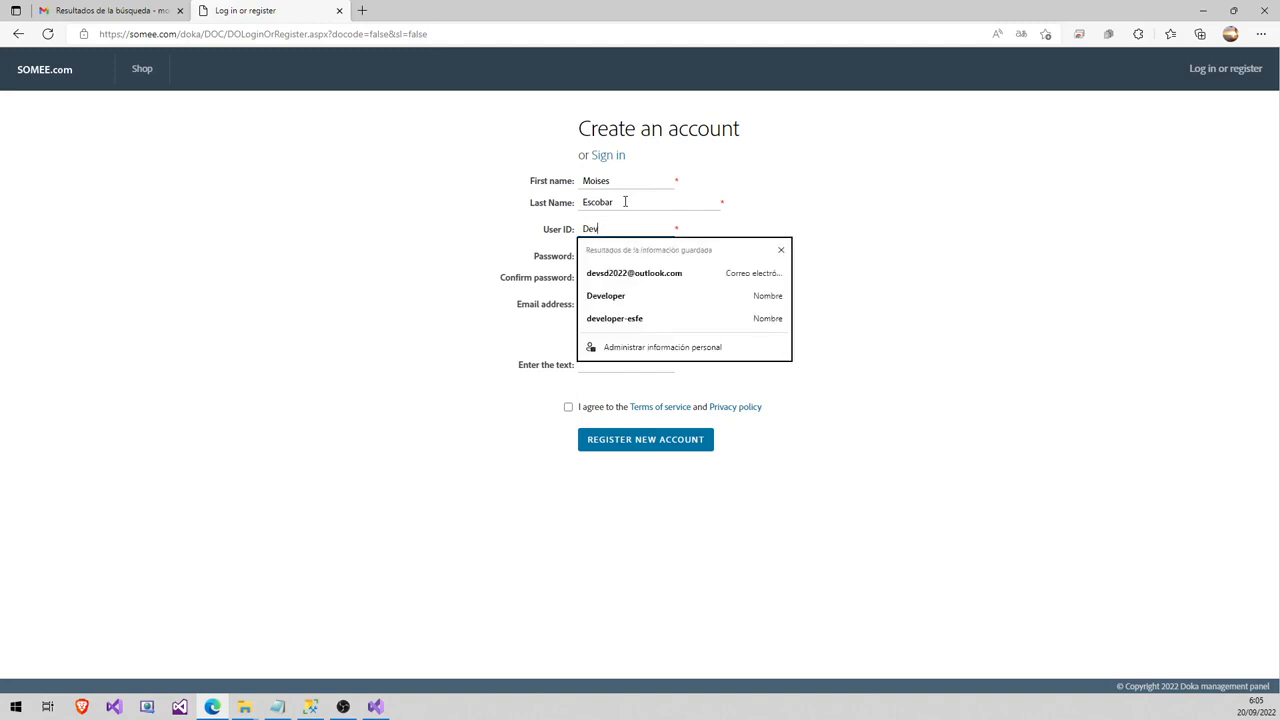
text(_)
key(BackSpace)
key(BackSpace)
key(BackSpace)
key(BackSpace)
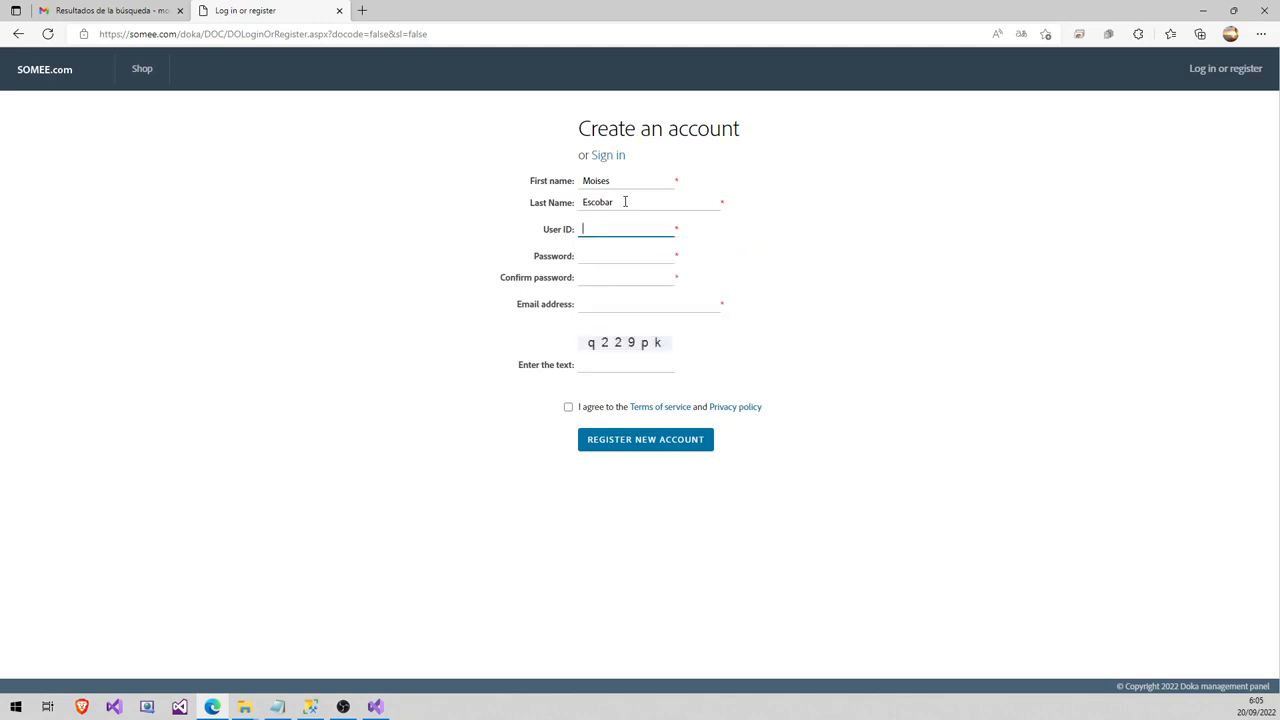
text(dev_esfetids)
click(621, 255)
text(•••)
key(BackSpace)
text(•••••••••)
- Confirm the password, pick the saved e-mail, enter the captcha, accept the terms and register
key(Tab)
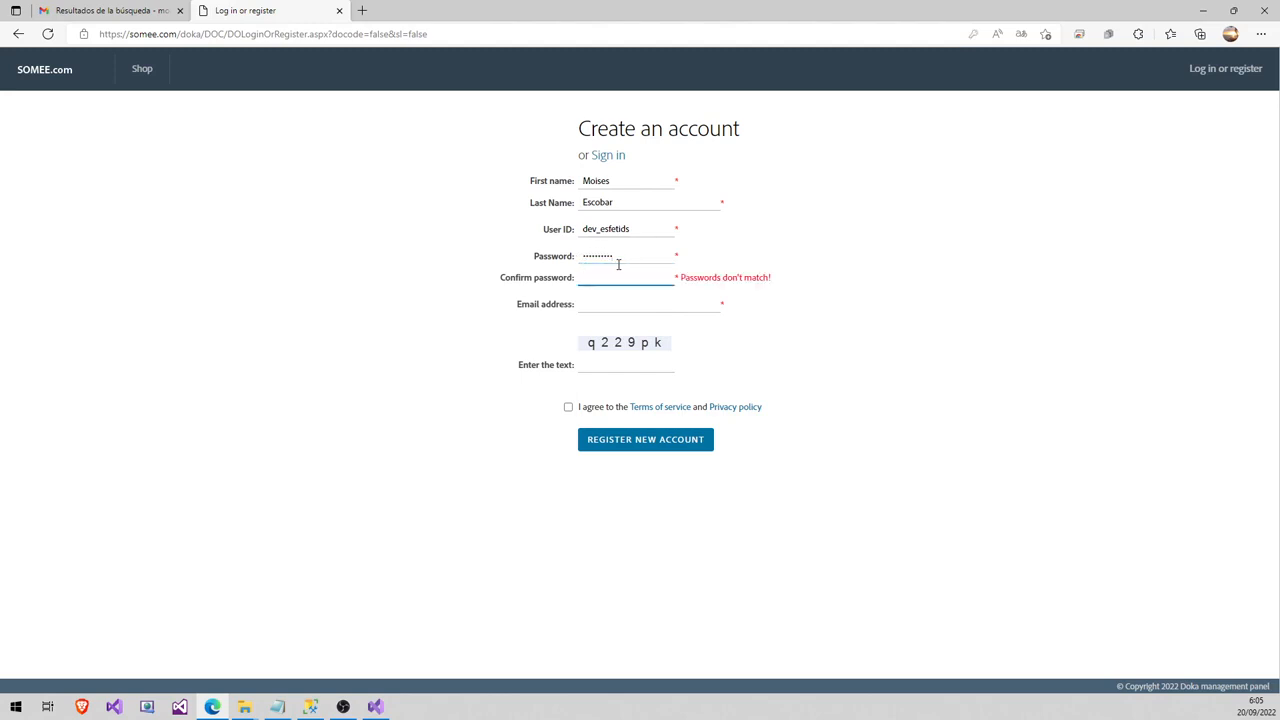
text(••••••••)
click(600, 302)
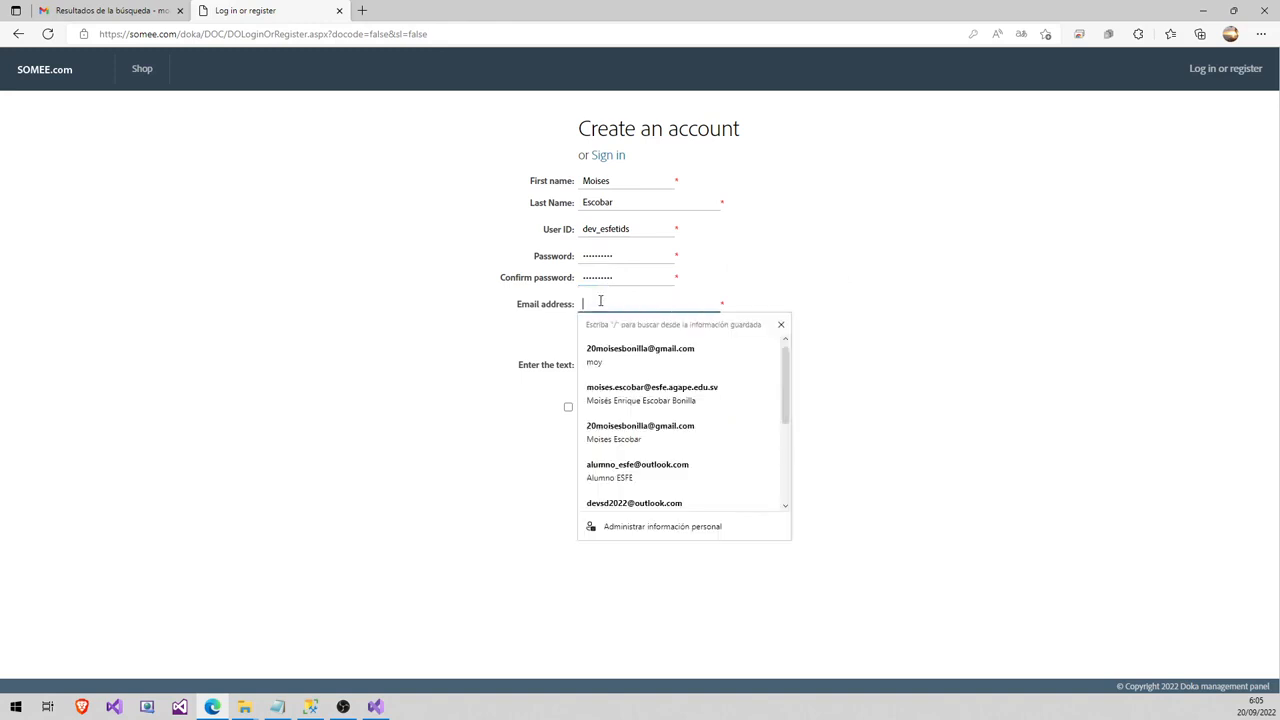
click(640, 395)
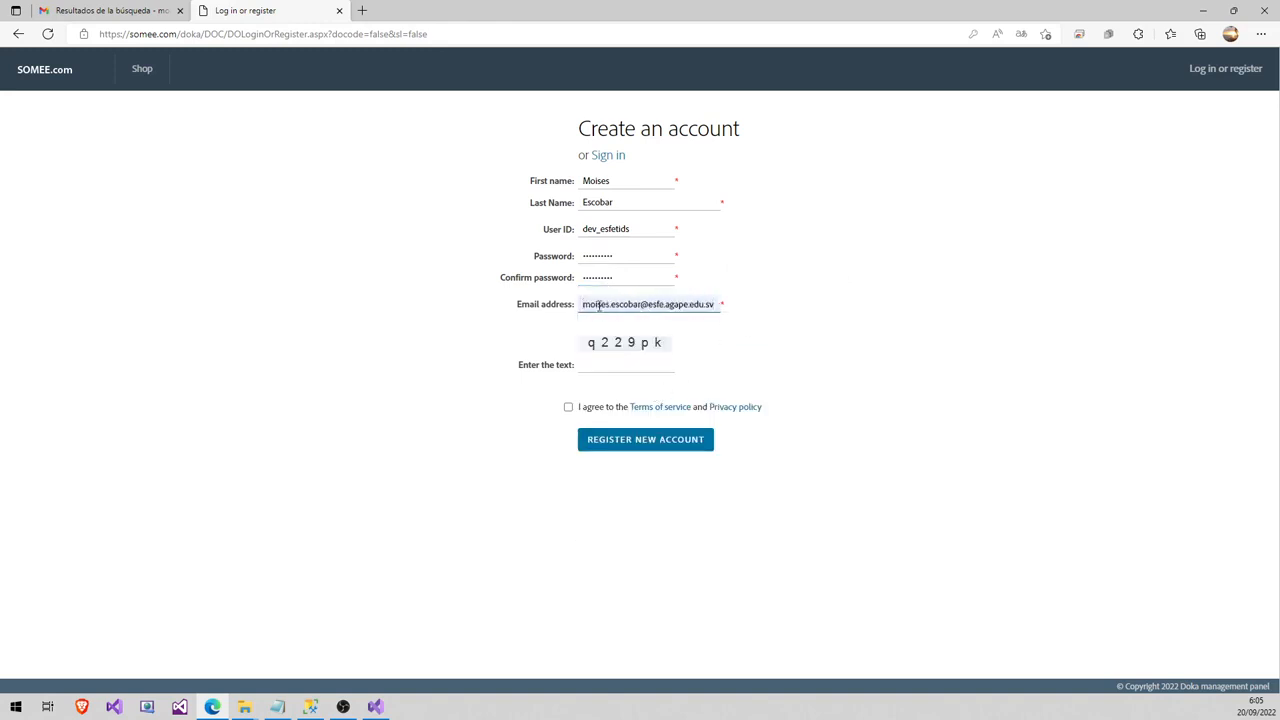
click(600, 366)
text(q229pk)
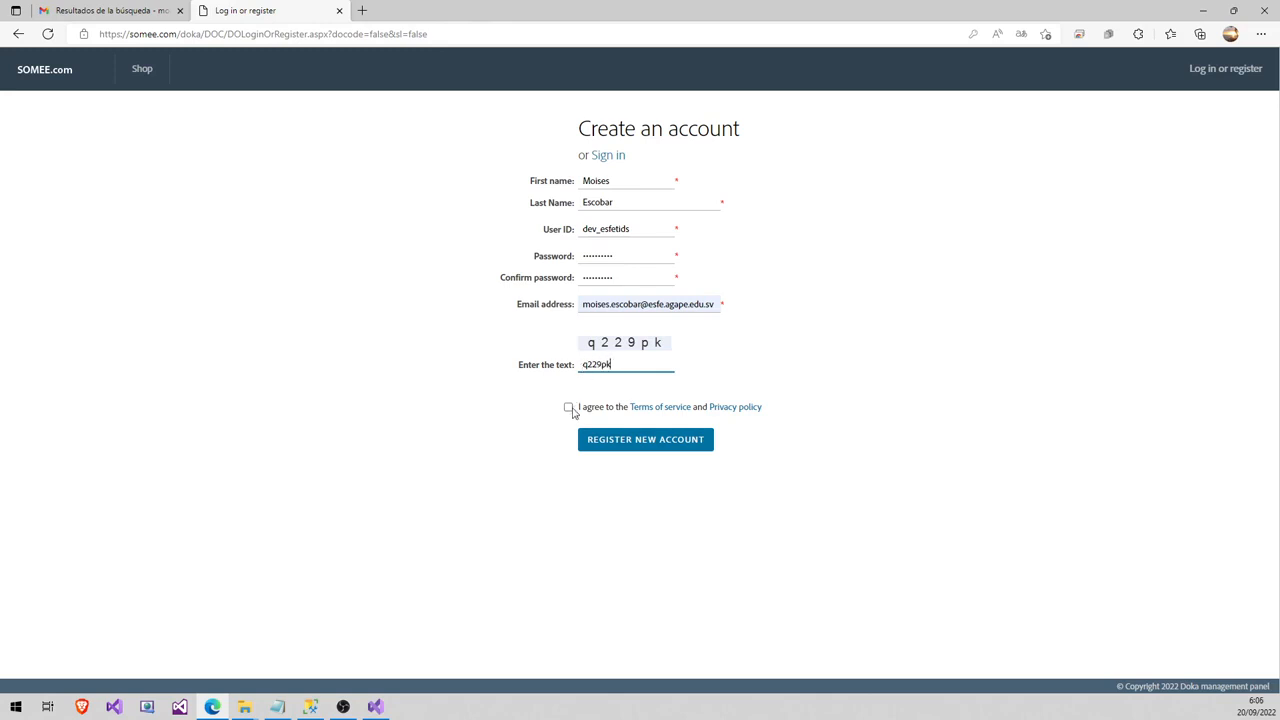
click(568, 407)
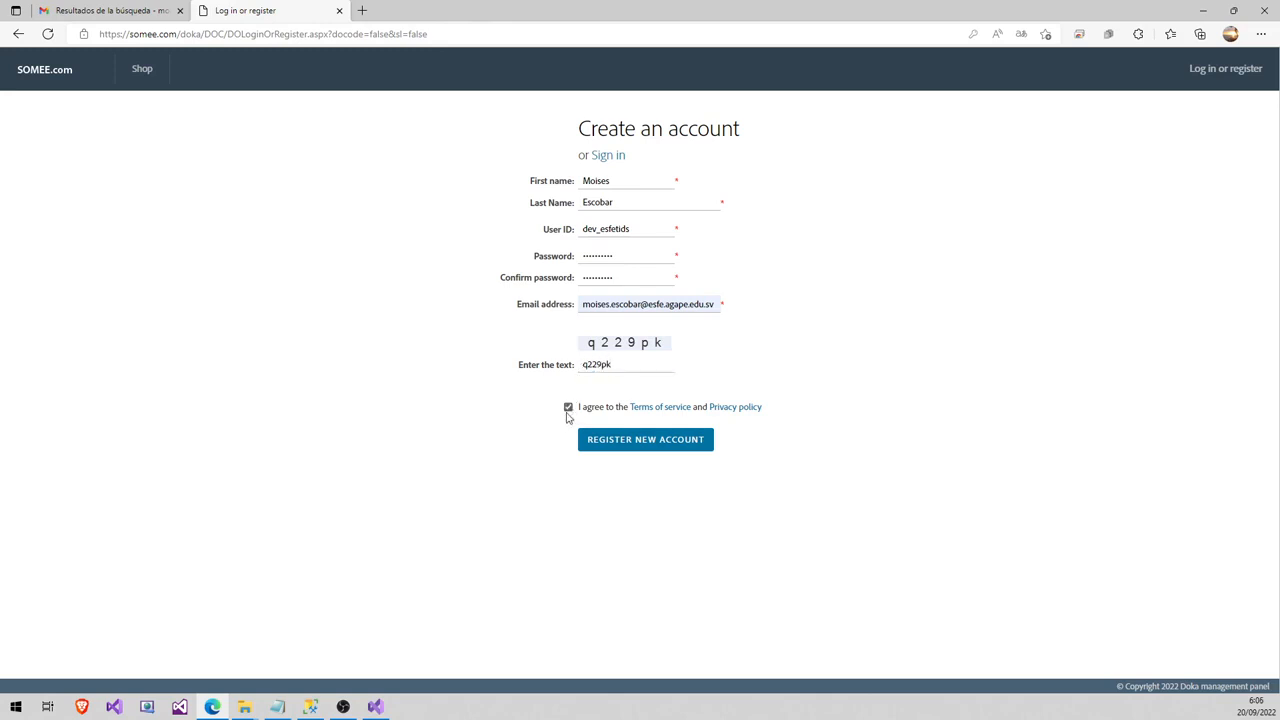
click(636, 451)
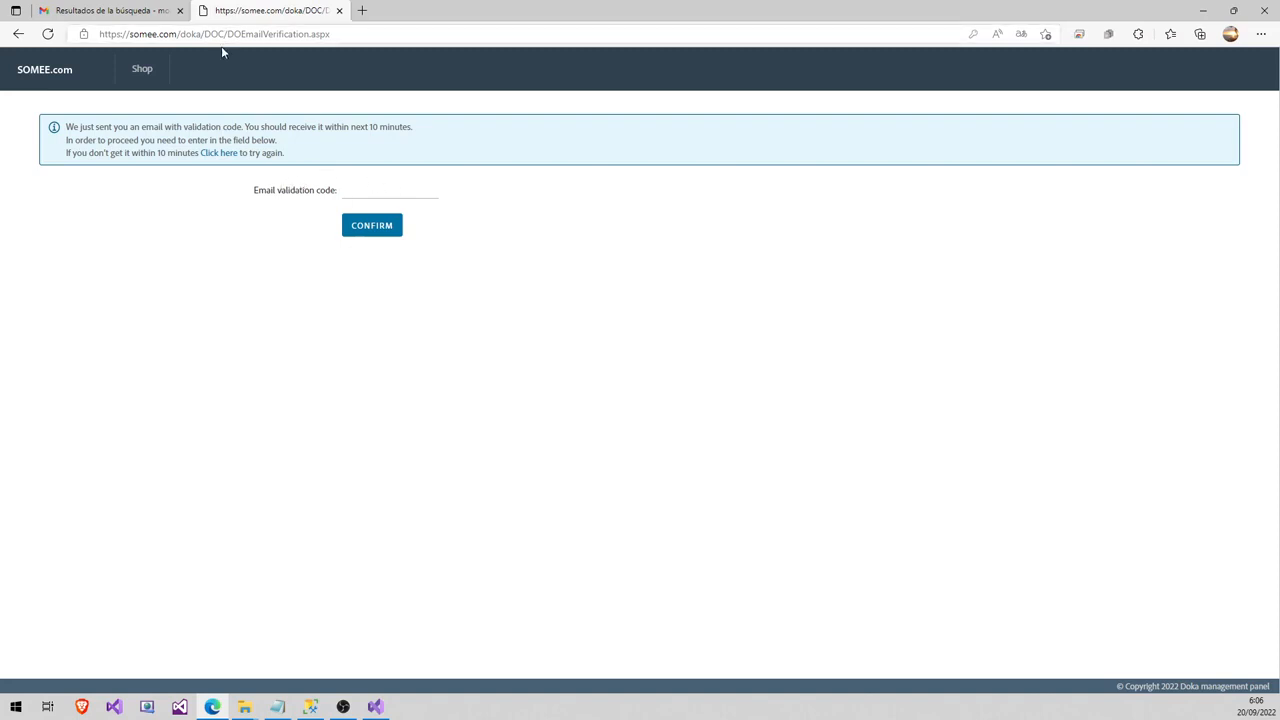
- Copy the code from Somee's Email verification message in Gmail into the validation code field
click(134, 9)
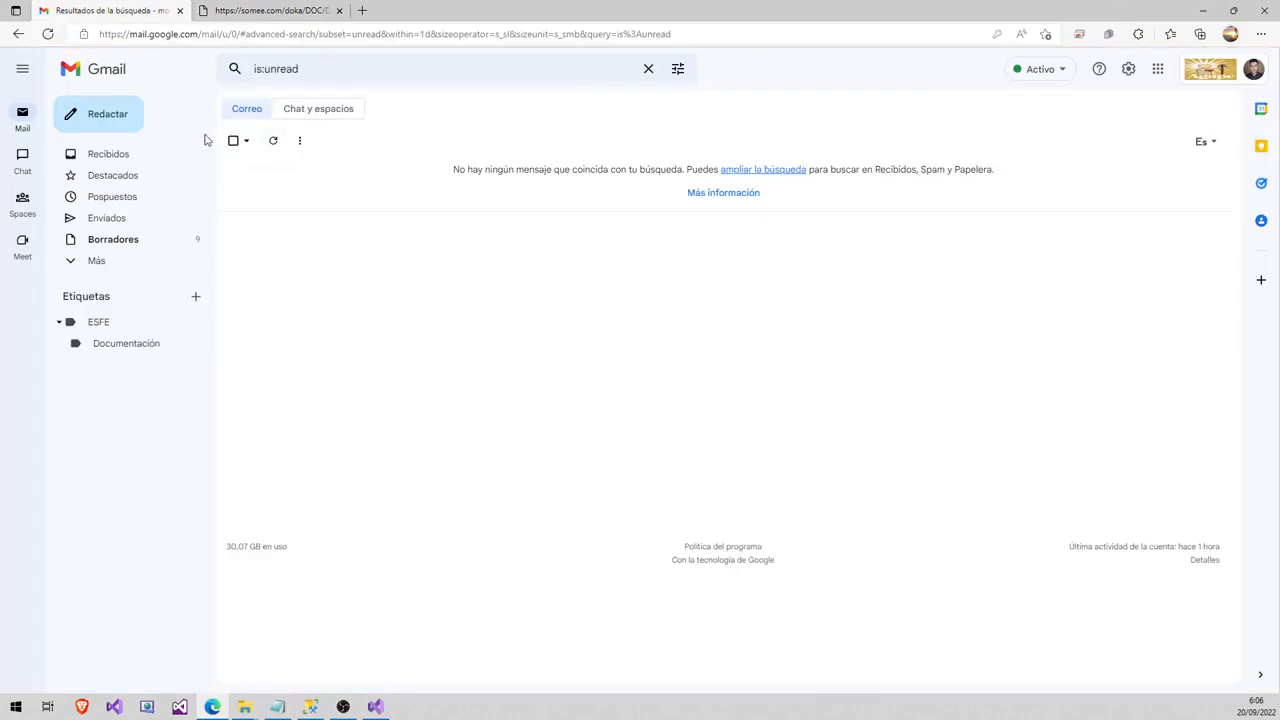
click(273, 142)
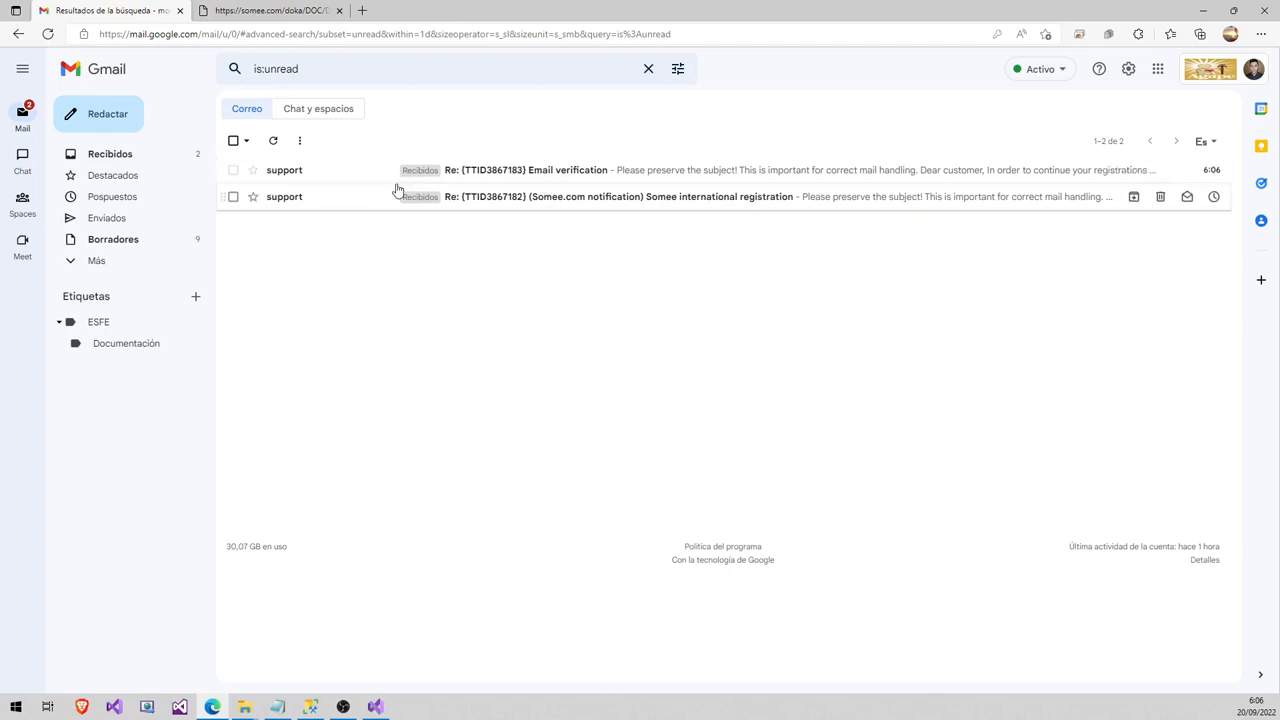
click(450, 182)
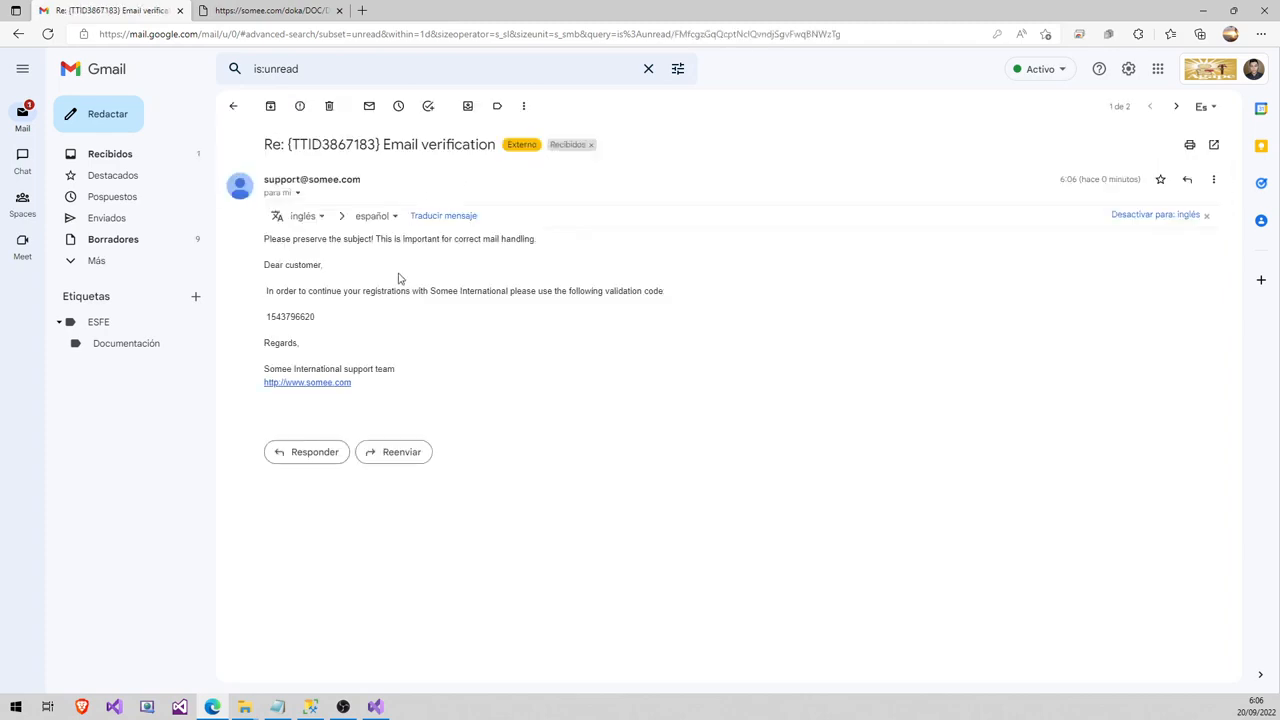
double_click(290, 316)
right_click(292, 320)
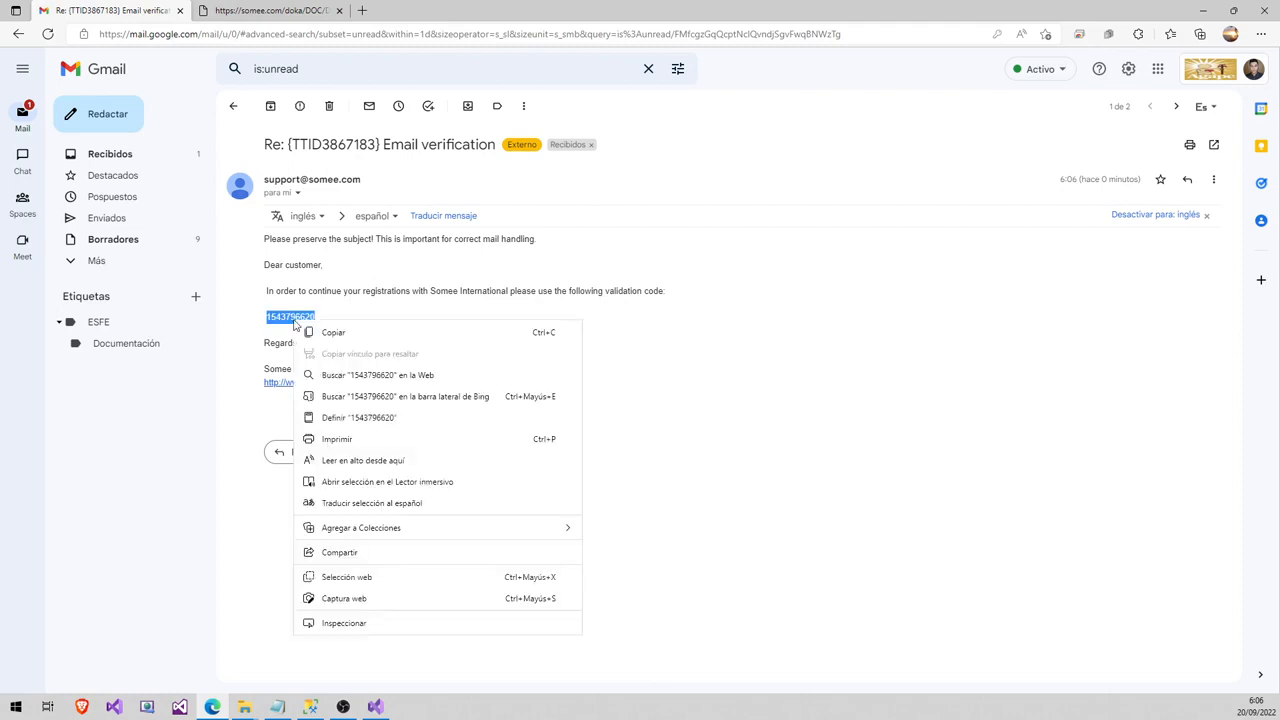
click(330, 341)
click(298, 14)
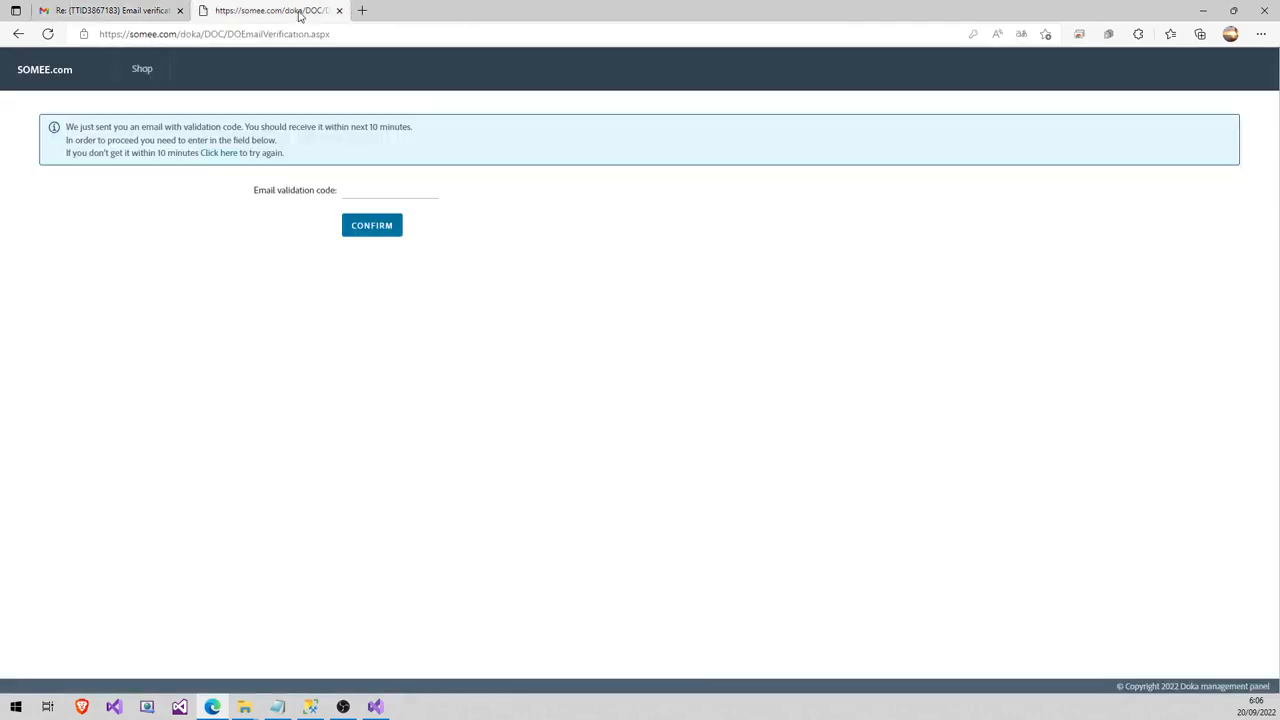
click(377, 192)
key(ctrl+v)
- Confirm the validation code and check out the $0.00 free hosting package
click(375, 234)
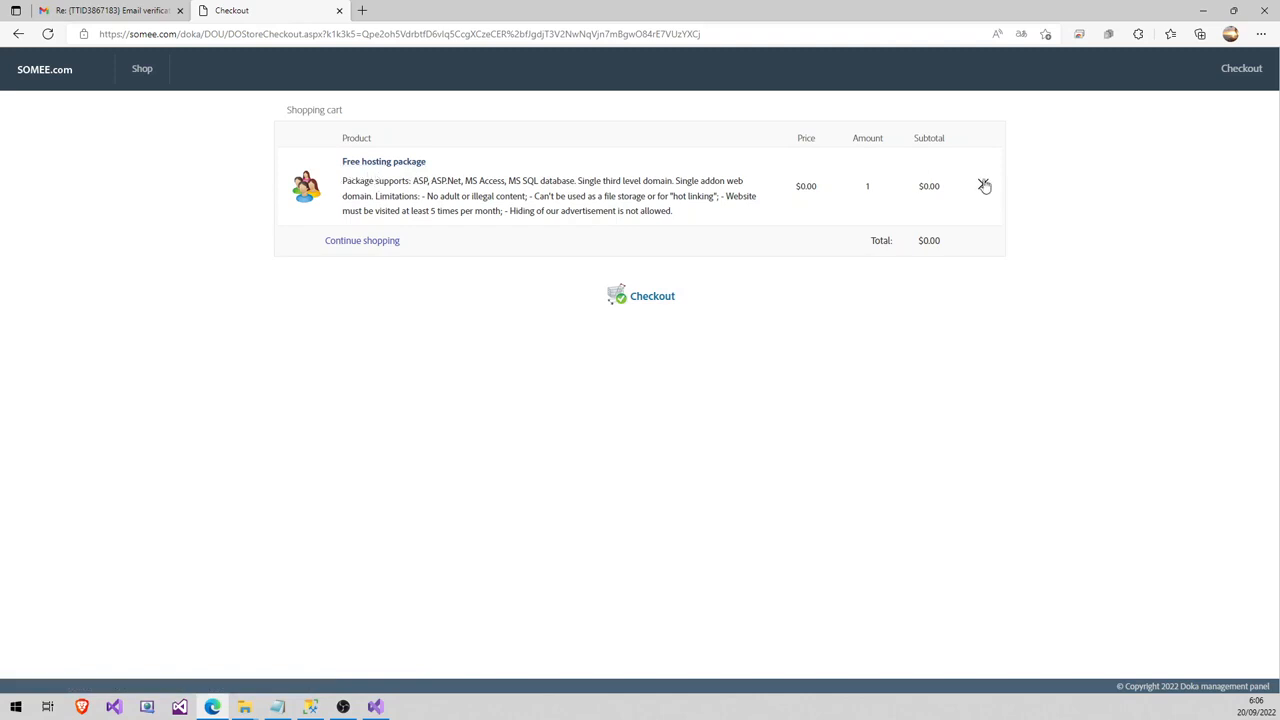
click(643, 305)
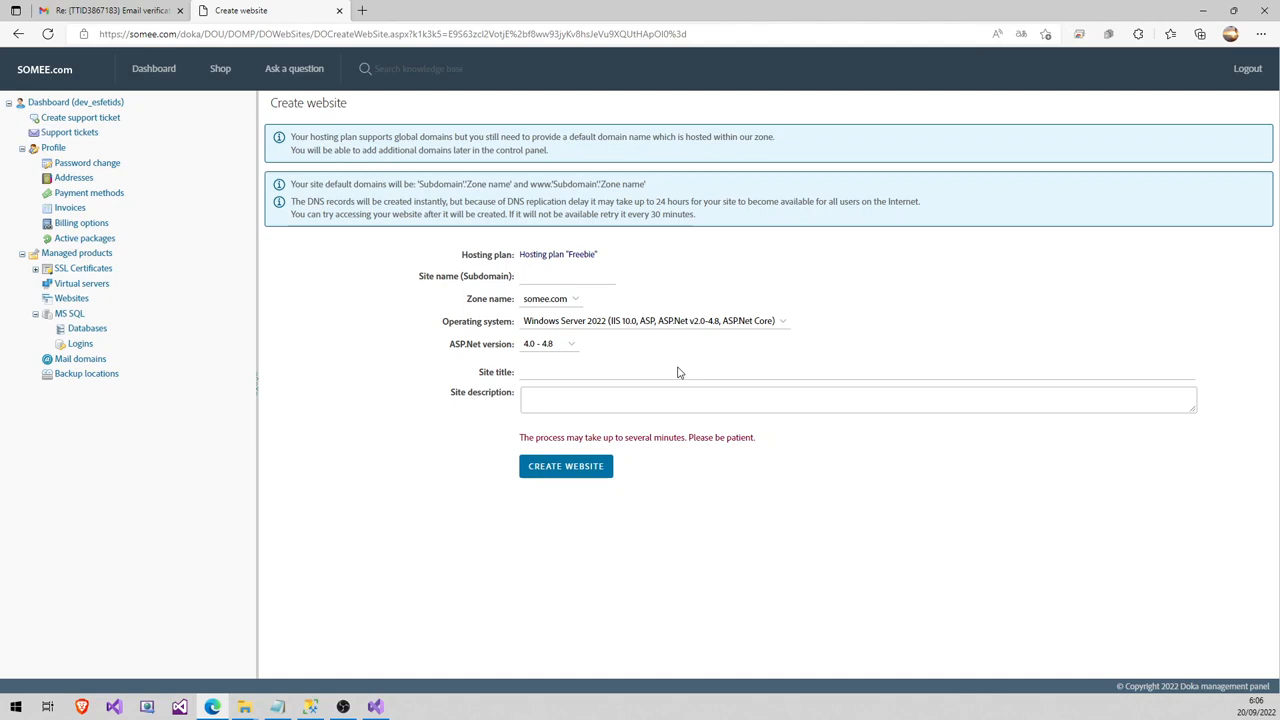
- Collapse the TiendaSV.Catalogo.DAL project in Visual Studio and return to the Create website form
drag(277, 103, 348, 103)
click(307, 119)
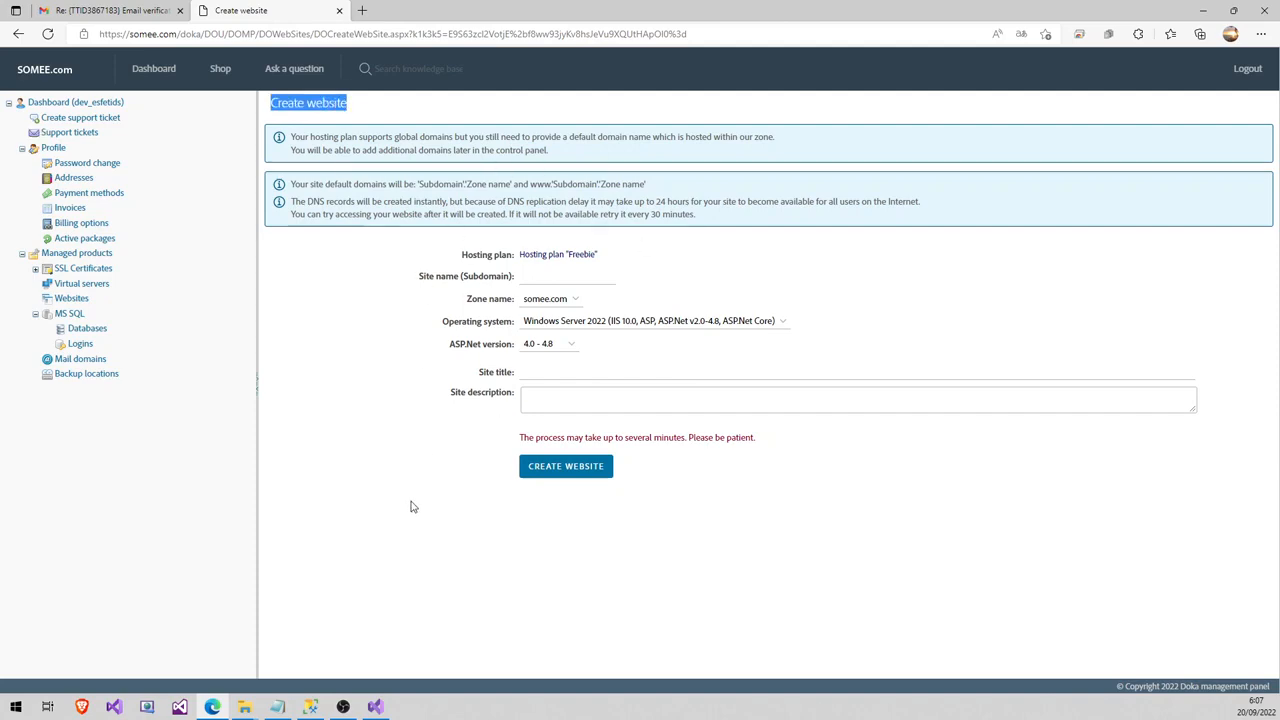
click(376, 707)
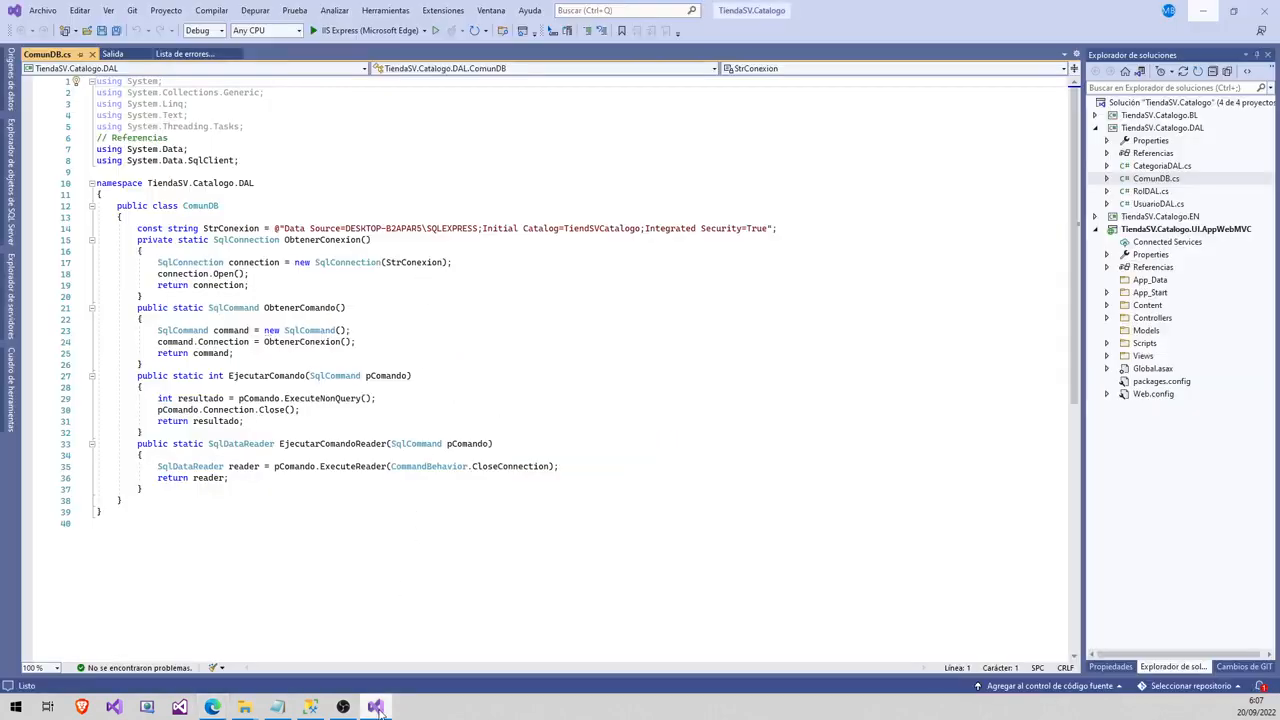
click(1097, 129)
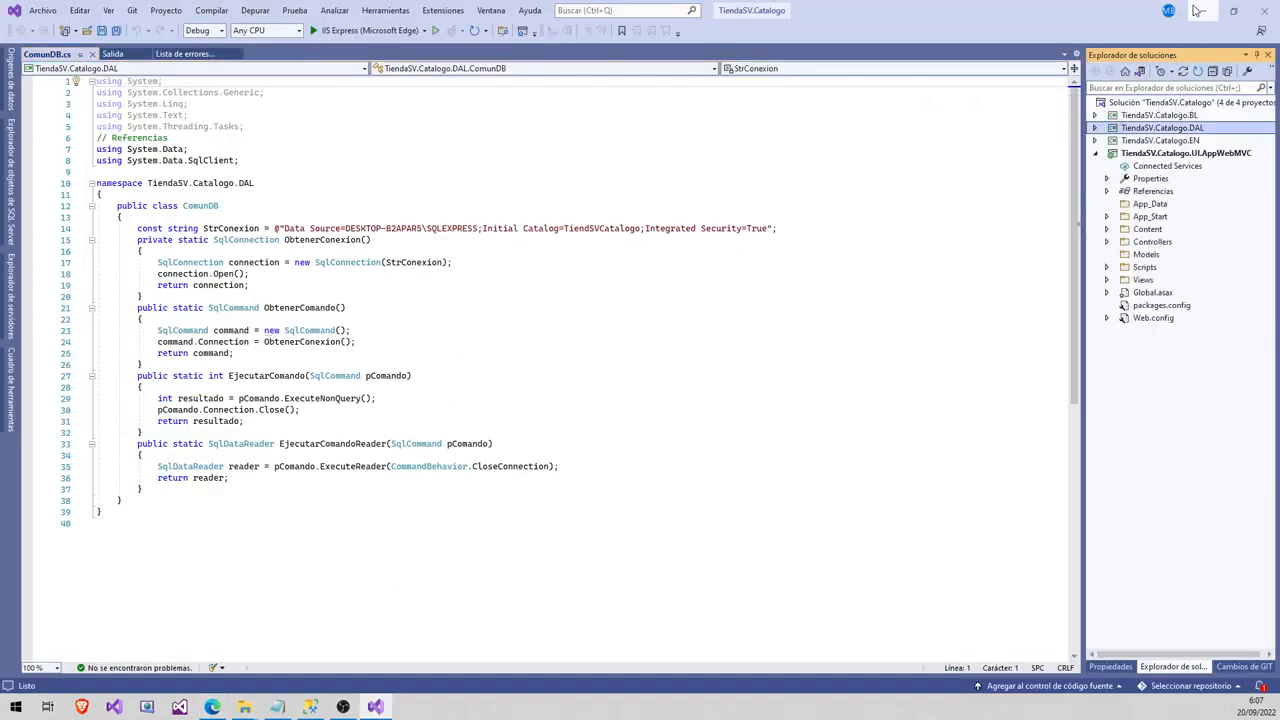
click(1203, 10)
- Enter tiendasv2022 as the site name
click(528, 277)
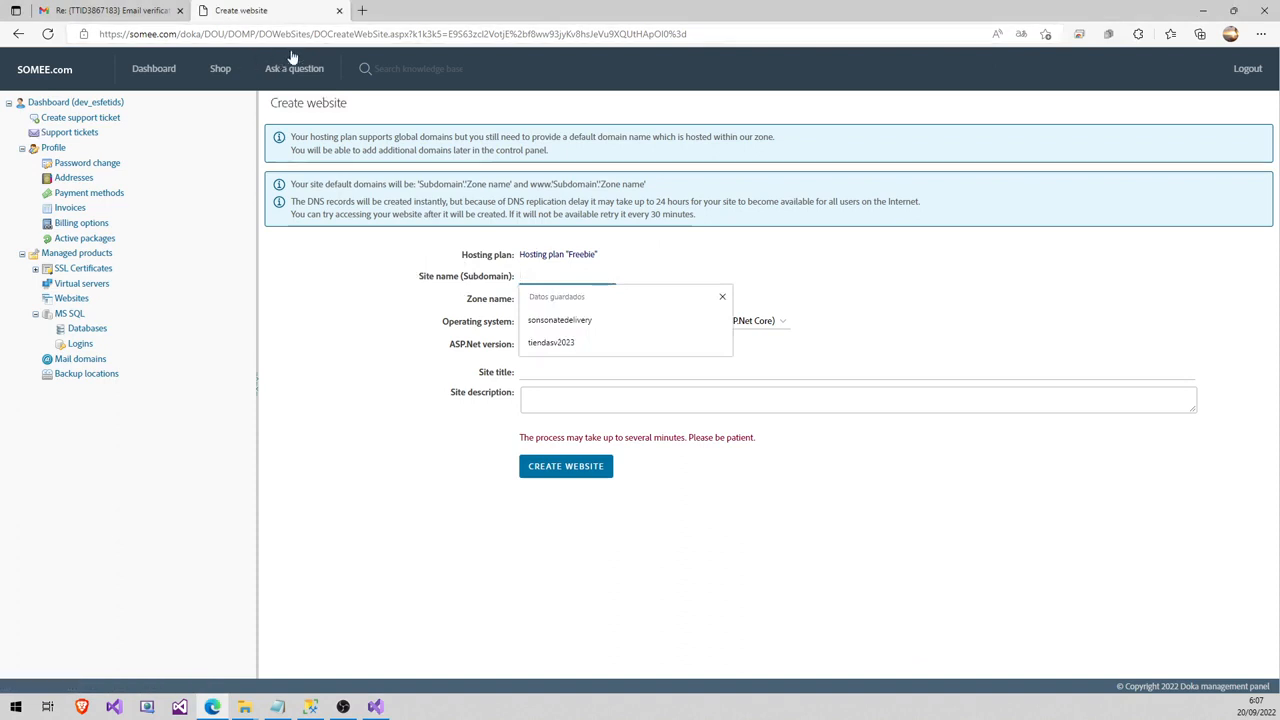
drag(178, 34, 99, 40)
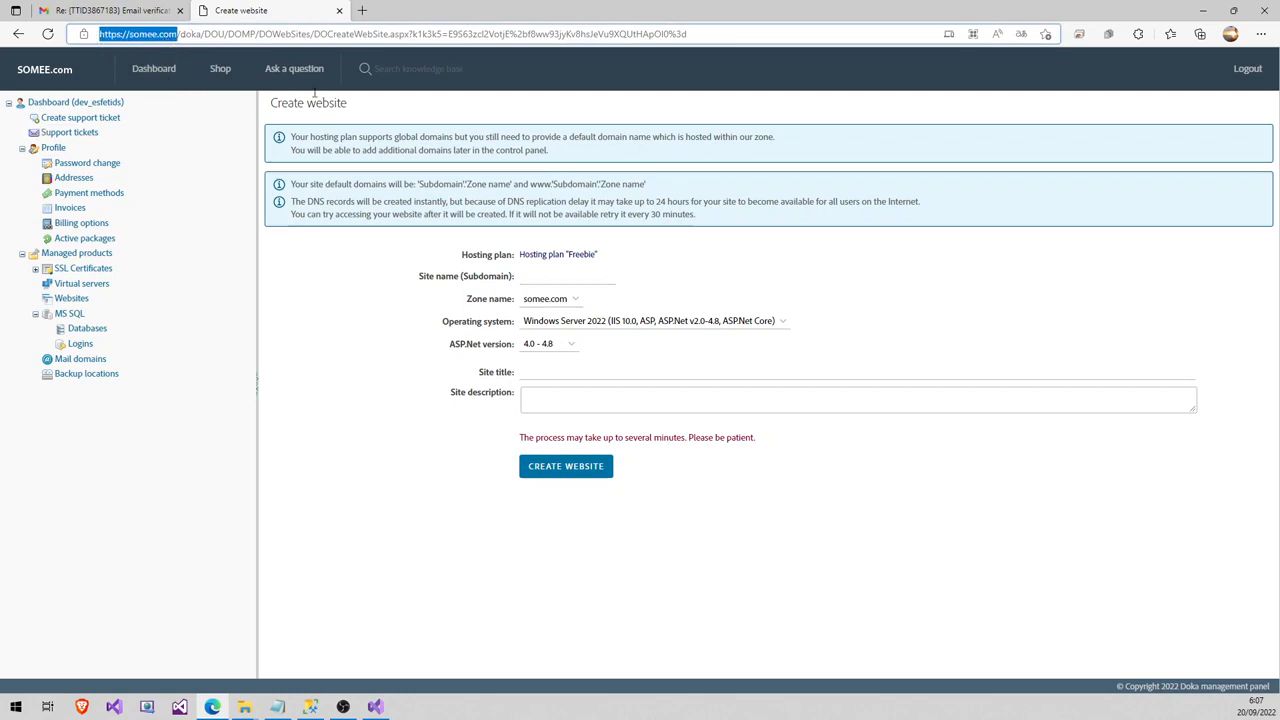
click(533, 280)
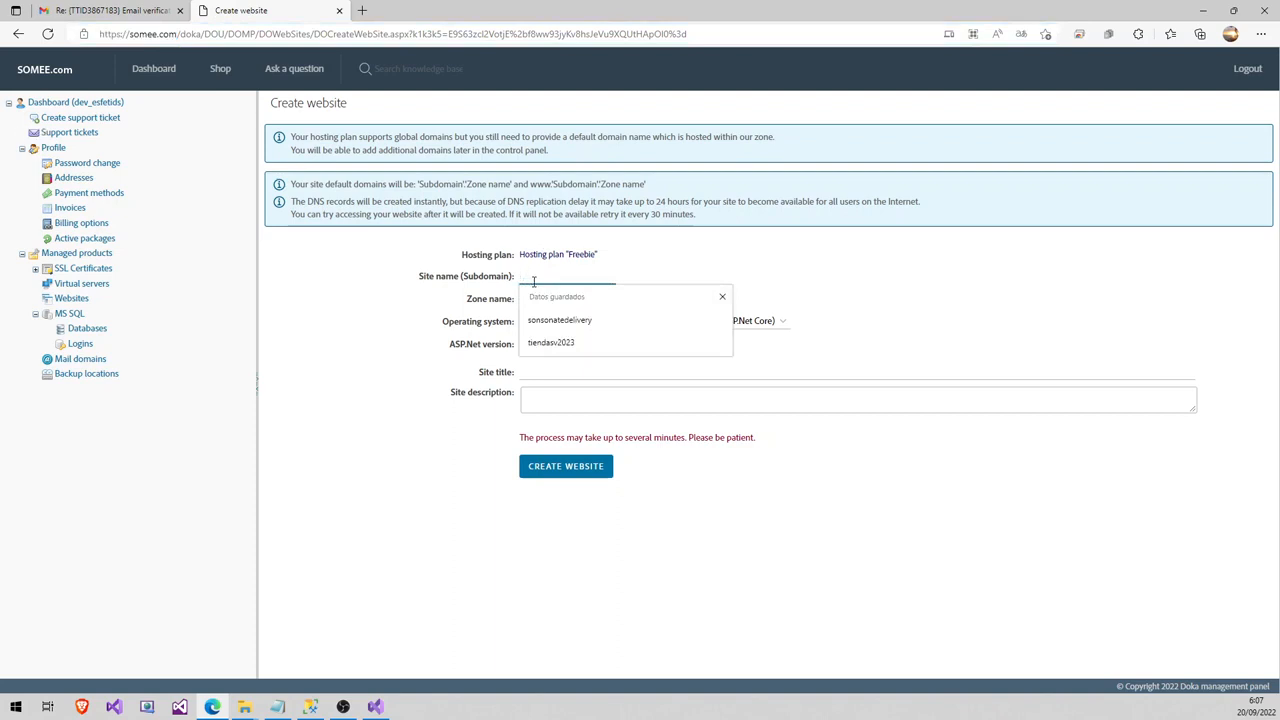
click(534, 282)
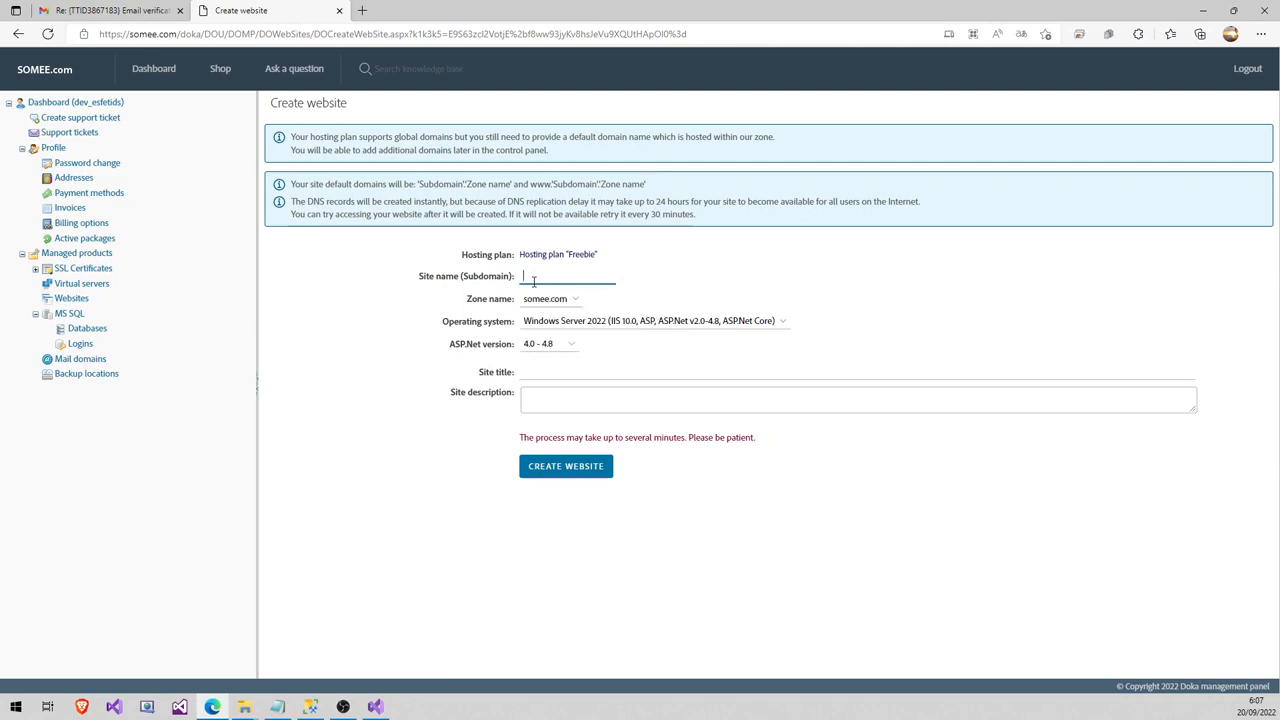
text(tienda)
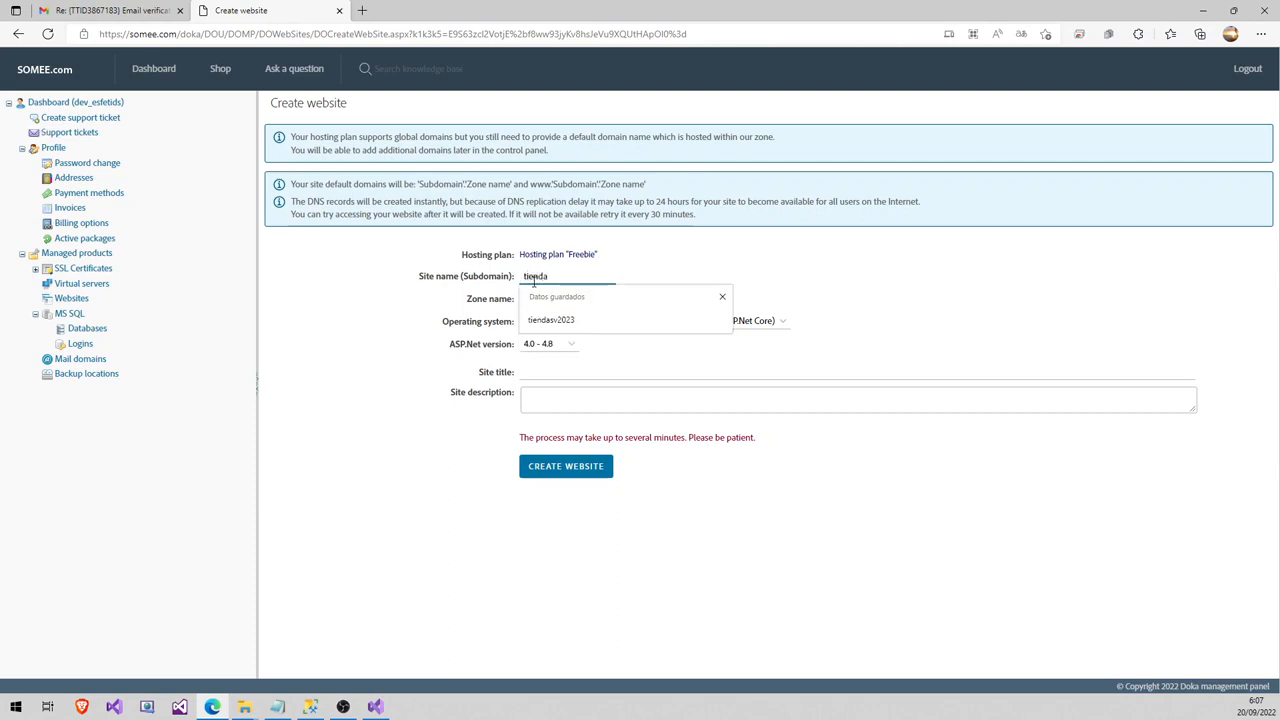
text(sv2022)
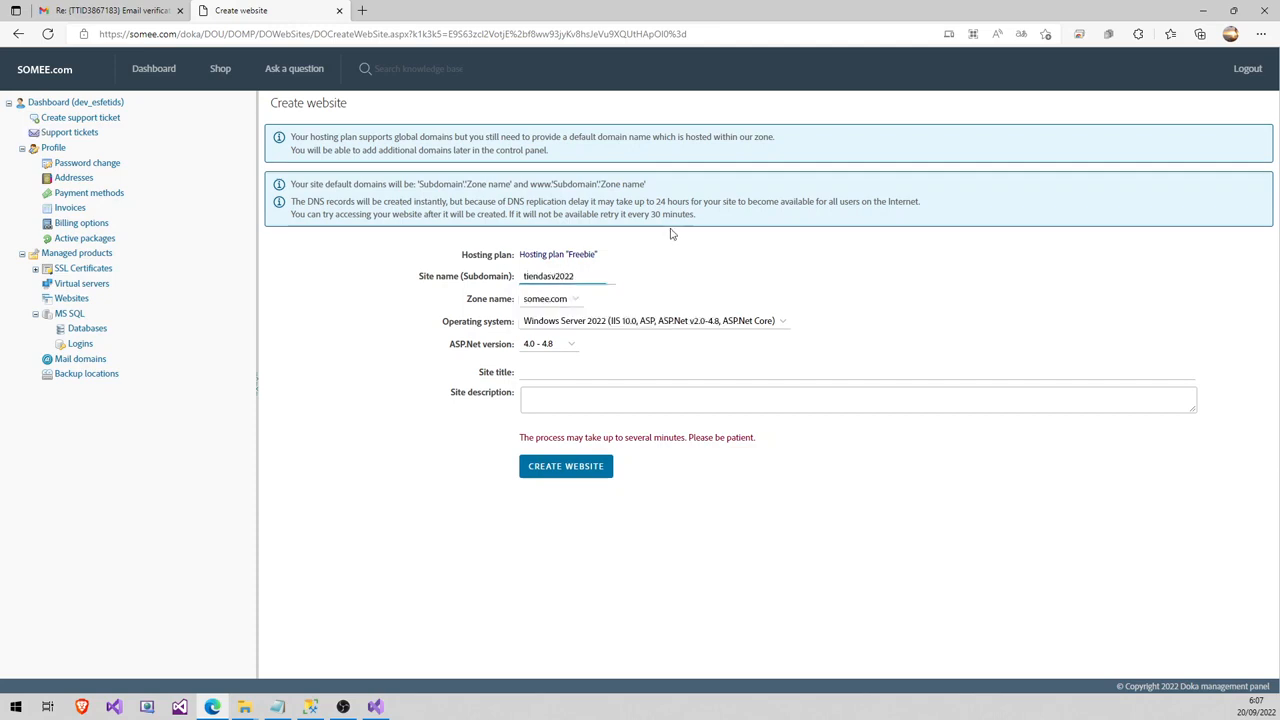
- Keep zone somee.com, Windows Server 2022 and ASP.Net 4.0 - 4.8
click(564, 302)
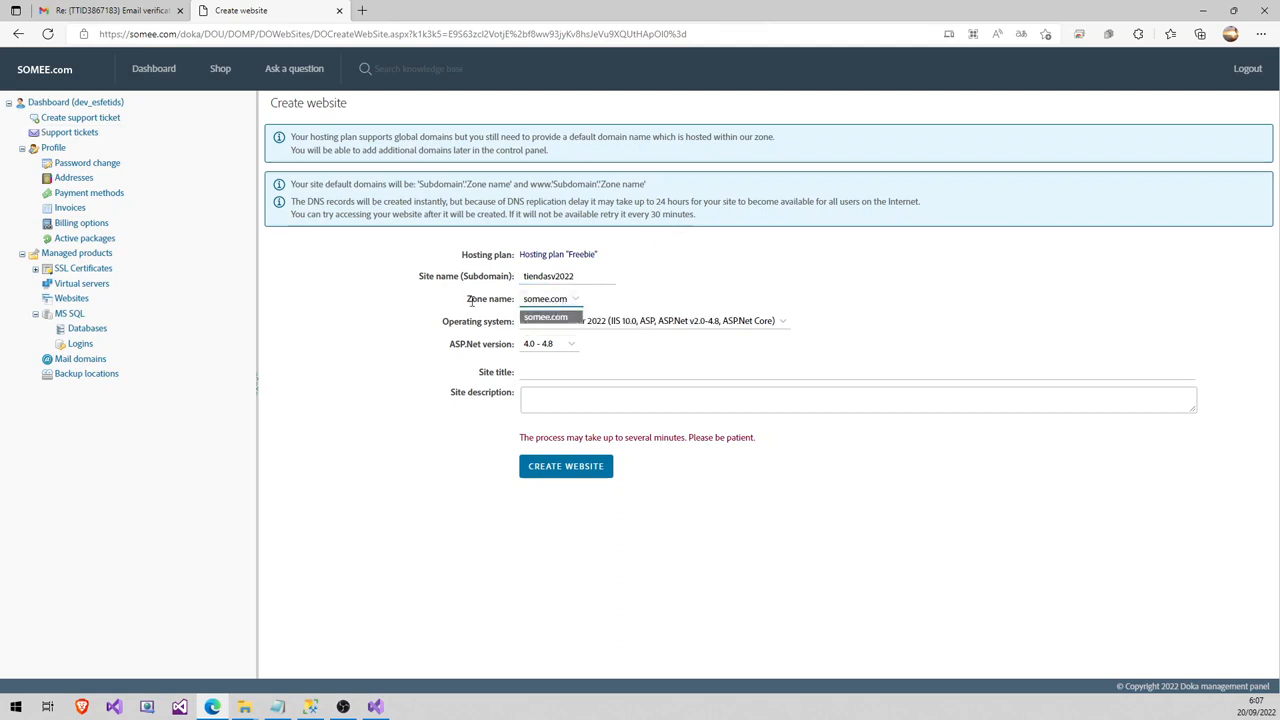
click(563, 317)
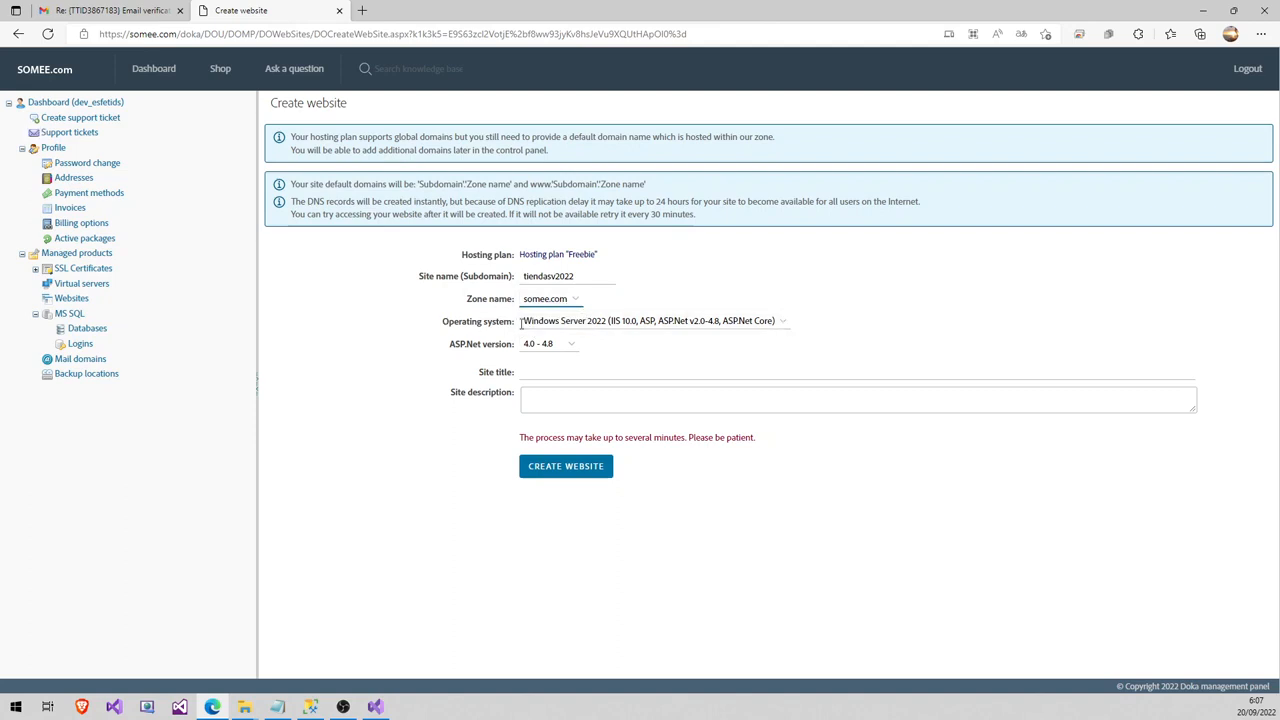
click(555, 326)
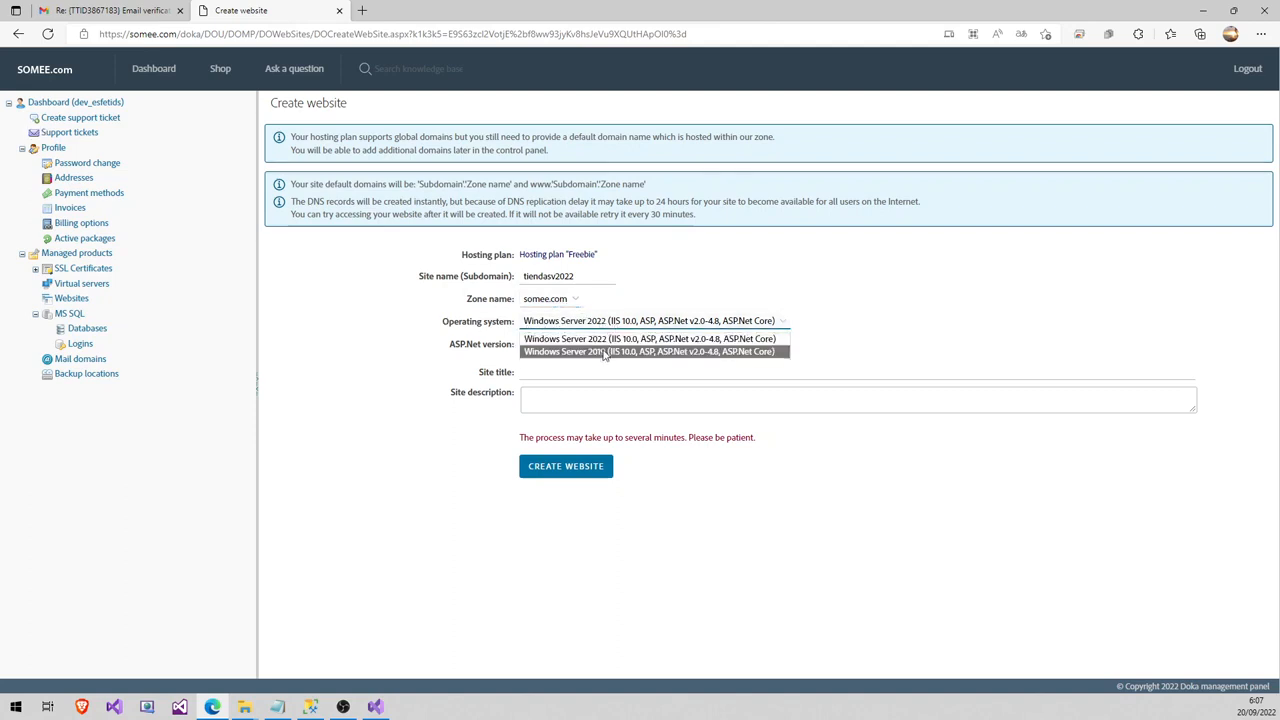
click(605, 339)
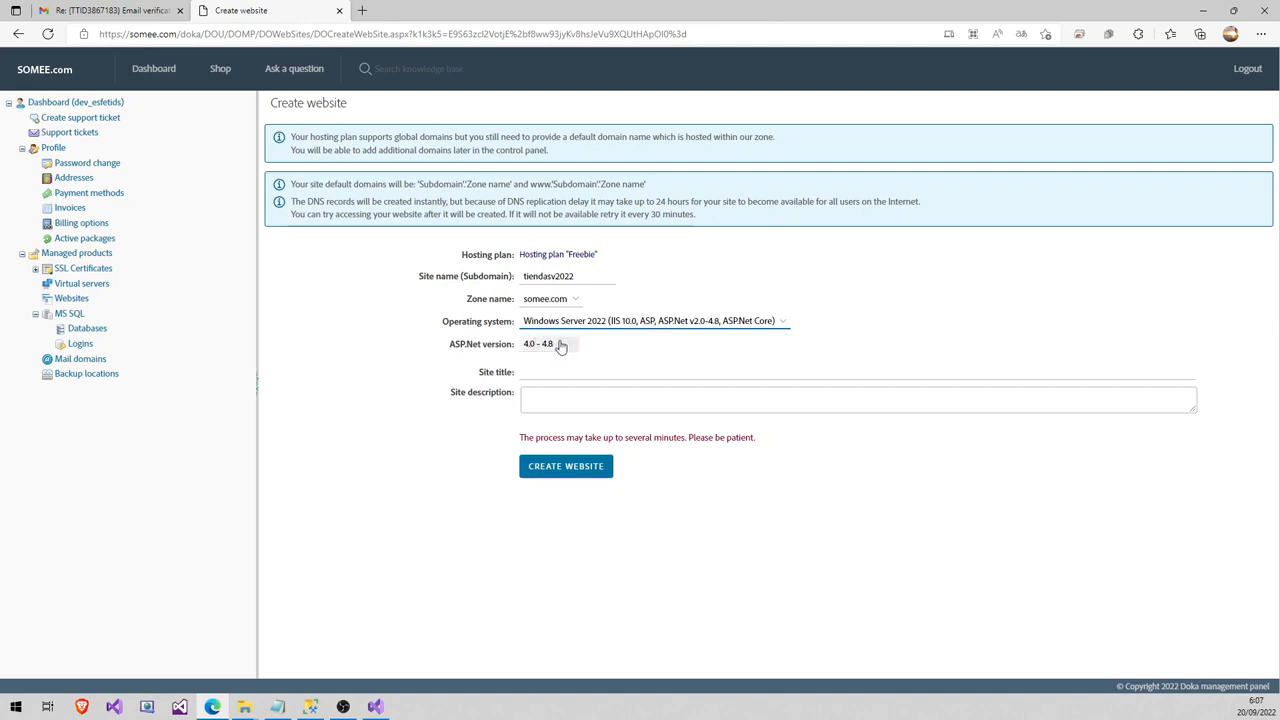
click(561, 345)
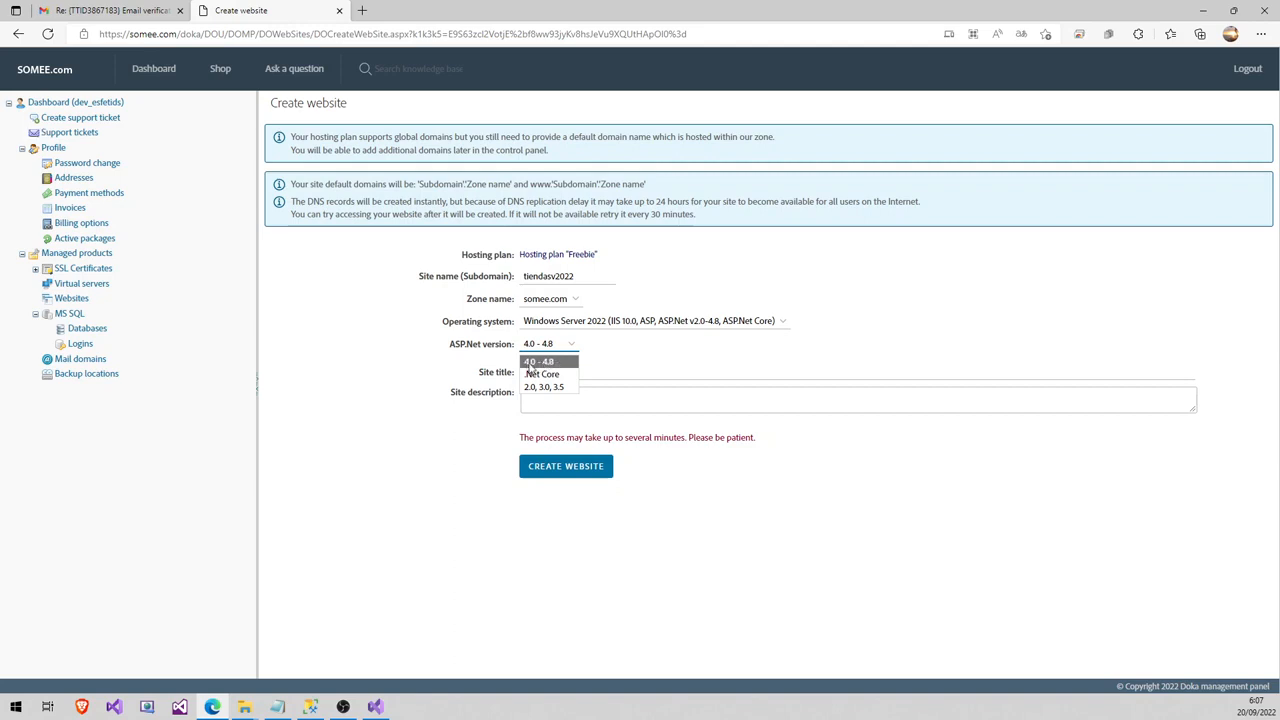
click(550, 362)
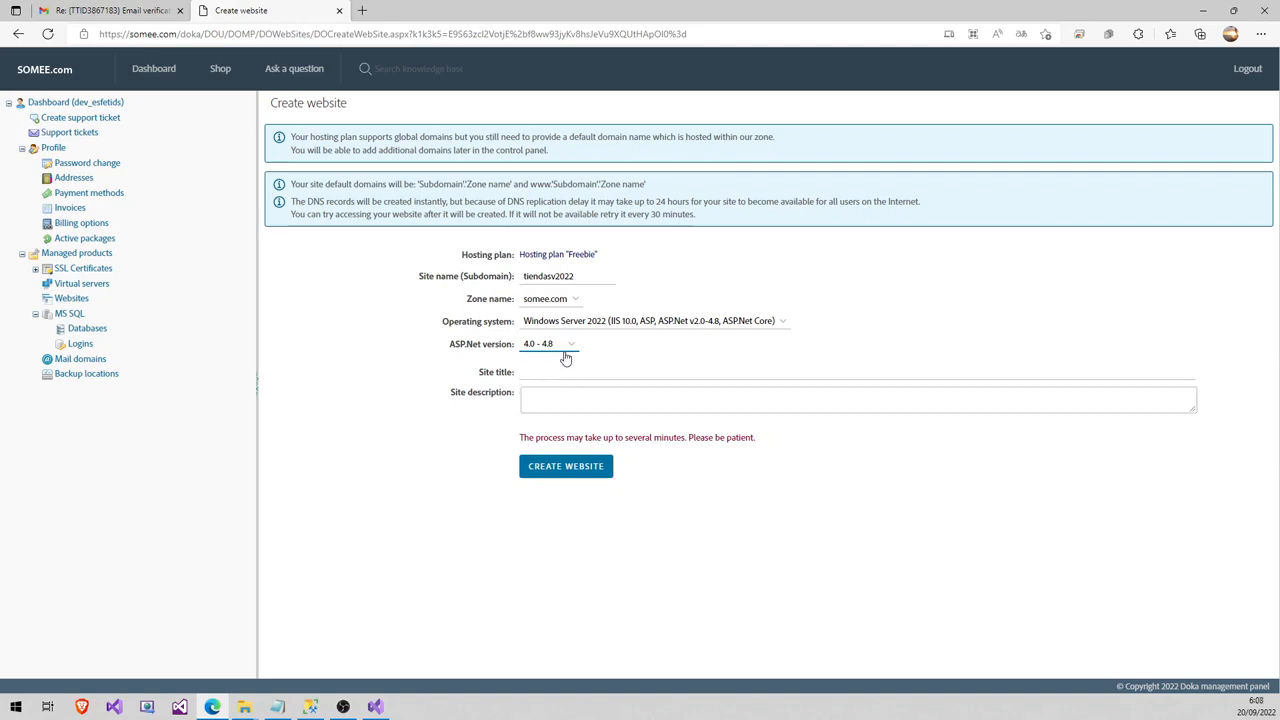
- Set the site title to 'Tienda SV 2022'
click(550, 371)
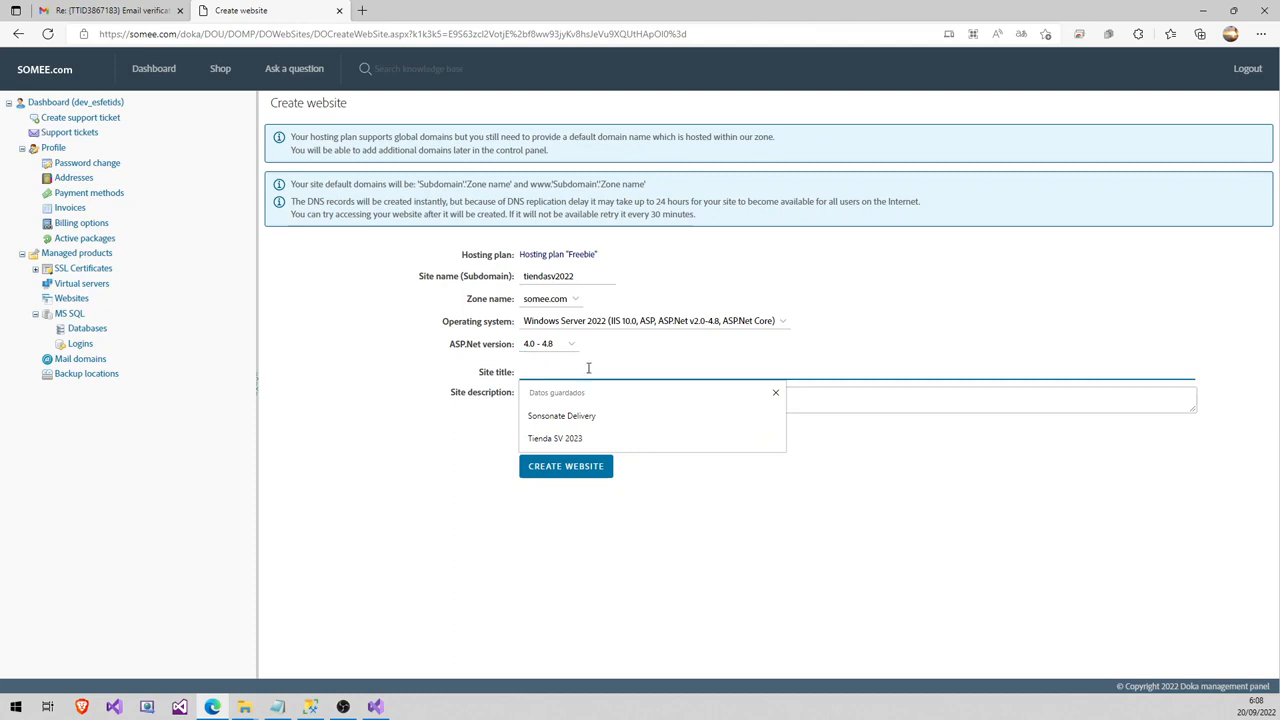
text(Tiemd)
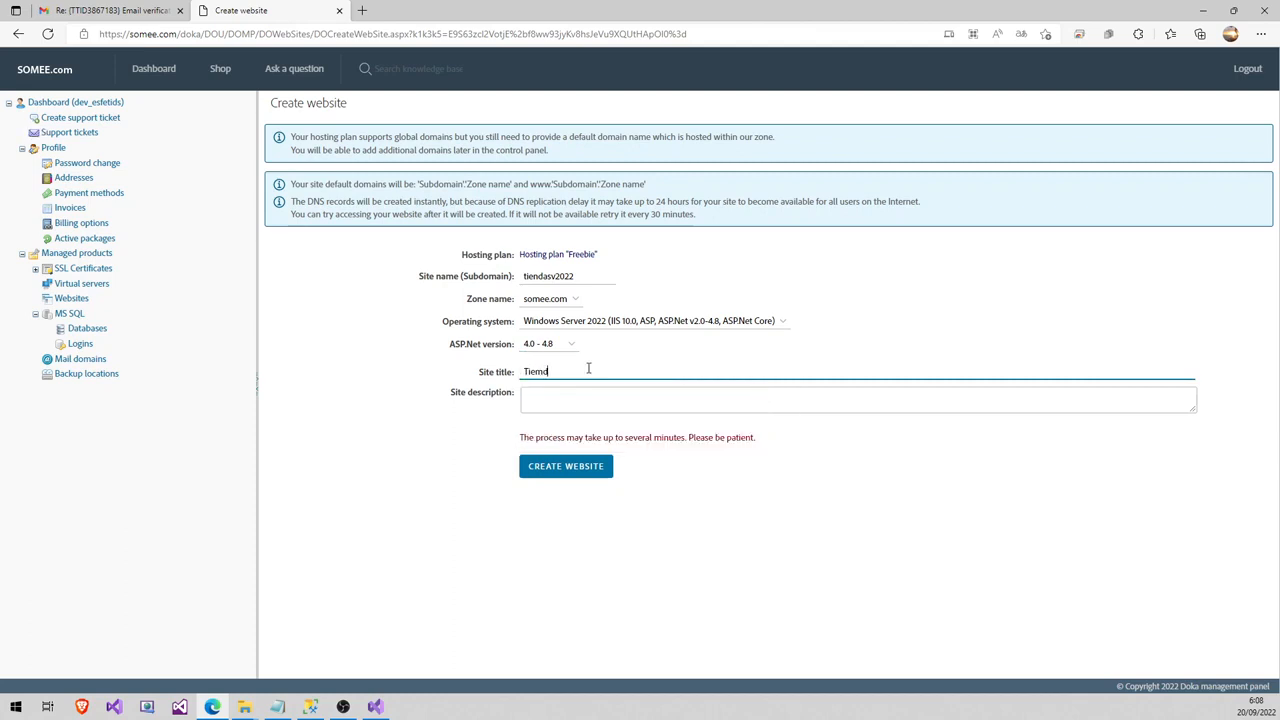
key(BackSpace)
key(BackSpace)
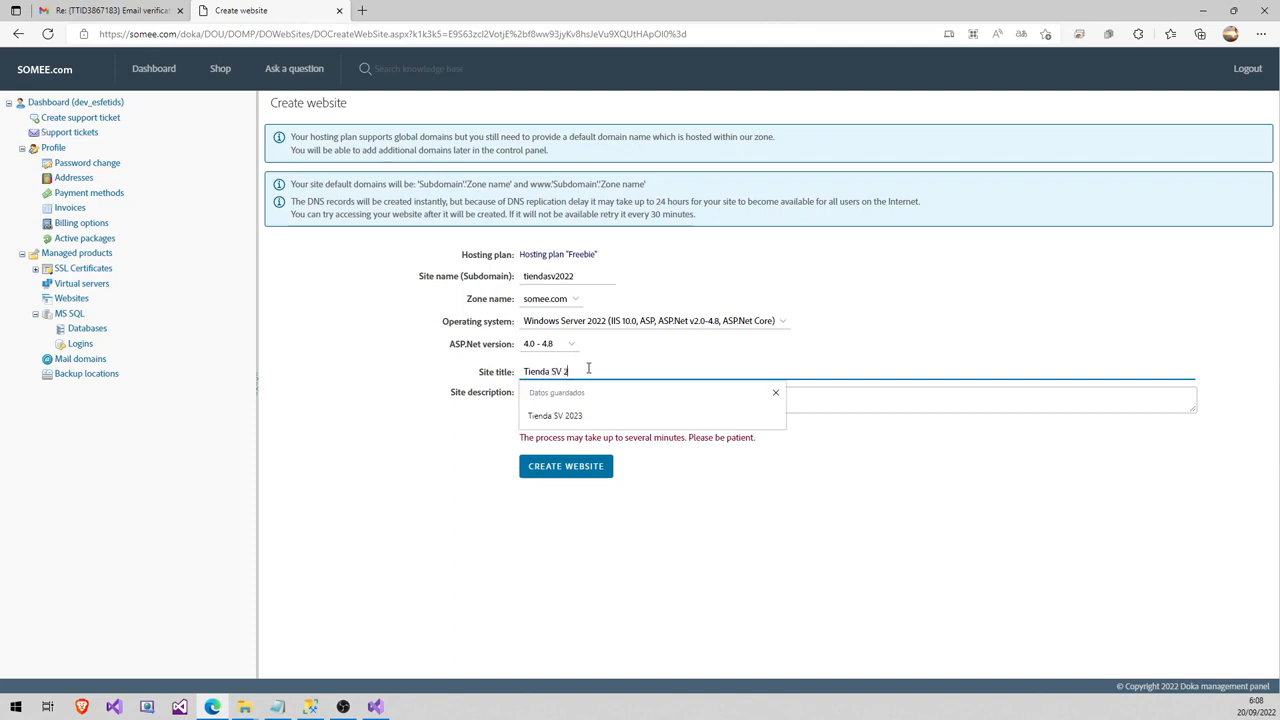
text(nda SV 2022)
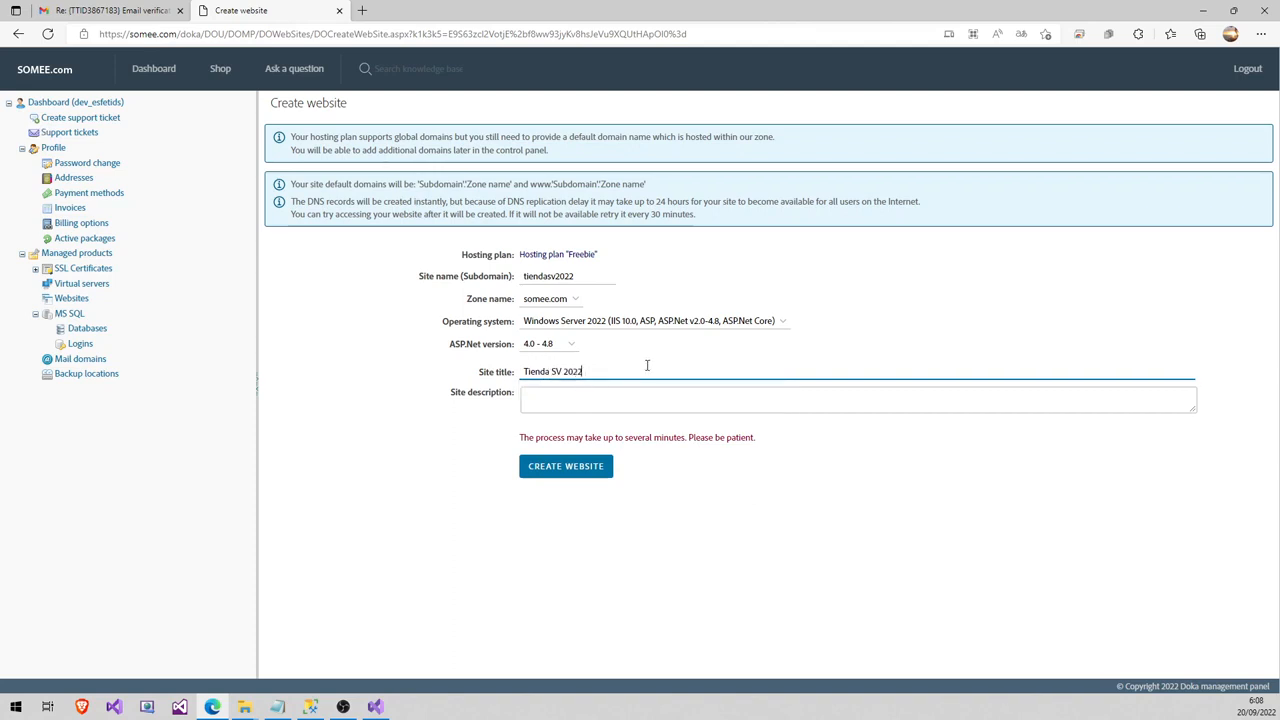
click(575, 408)
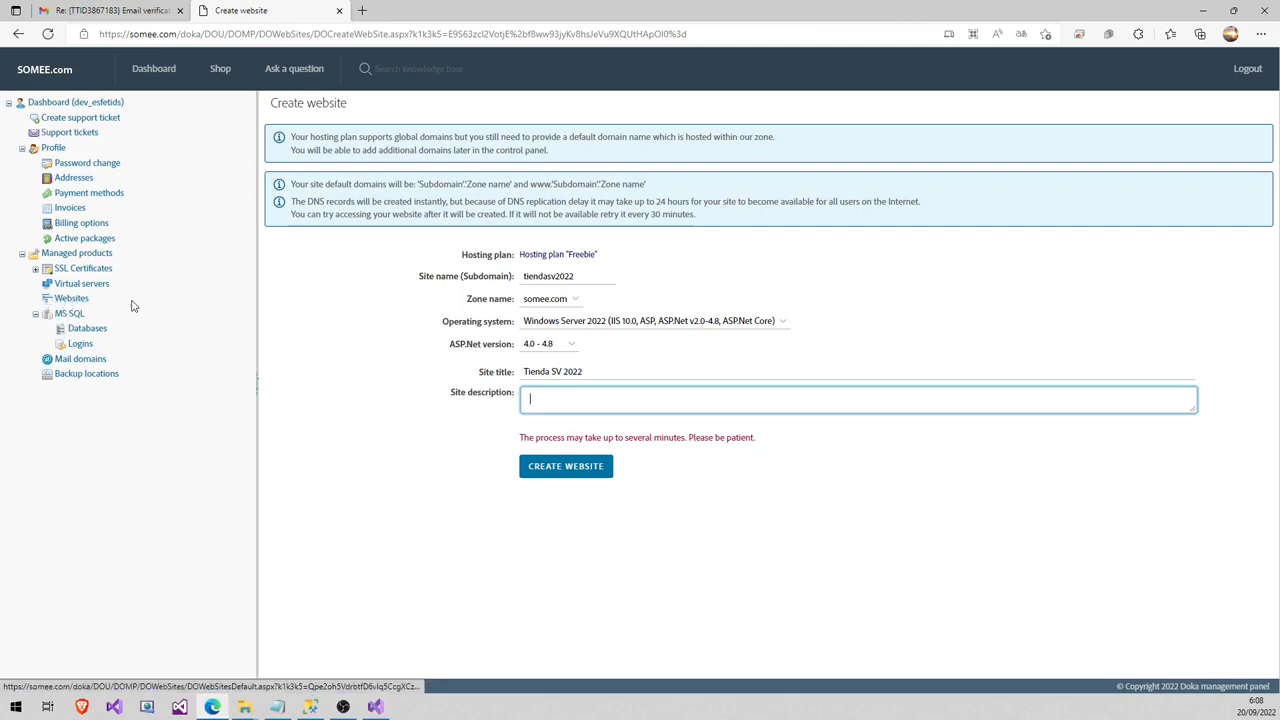
- Submit the form and open tiendasv2022.somee.com's management page from the Websites tree
click(571, 474)
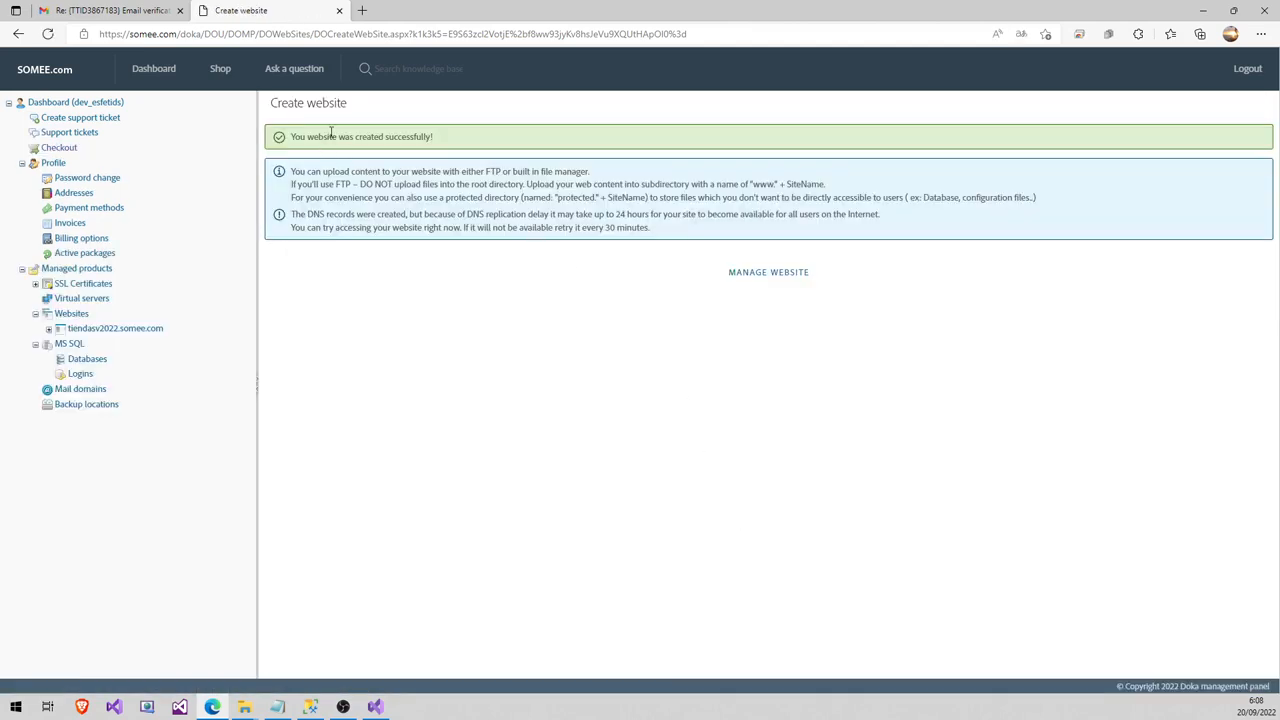
click(100, 331)
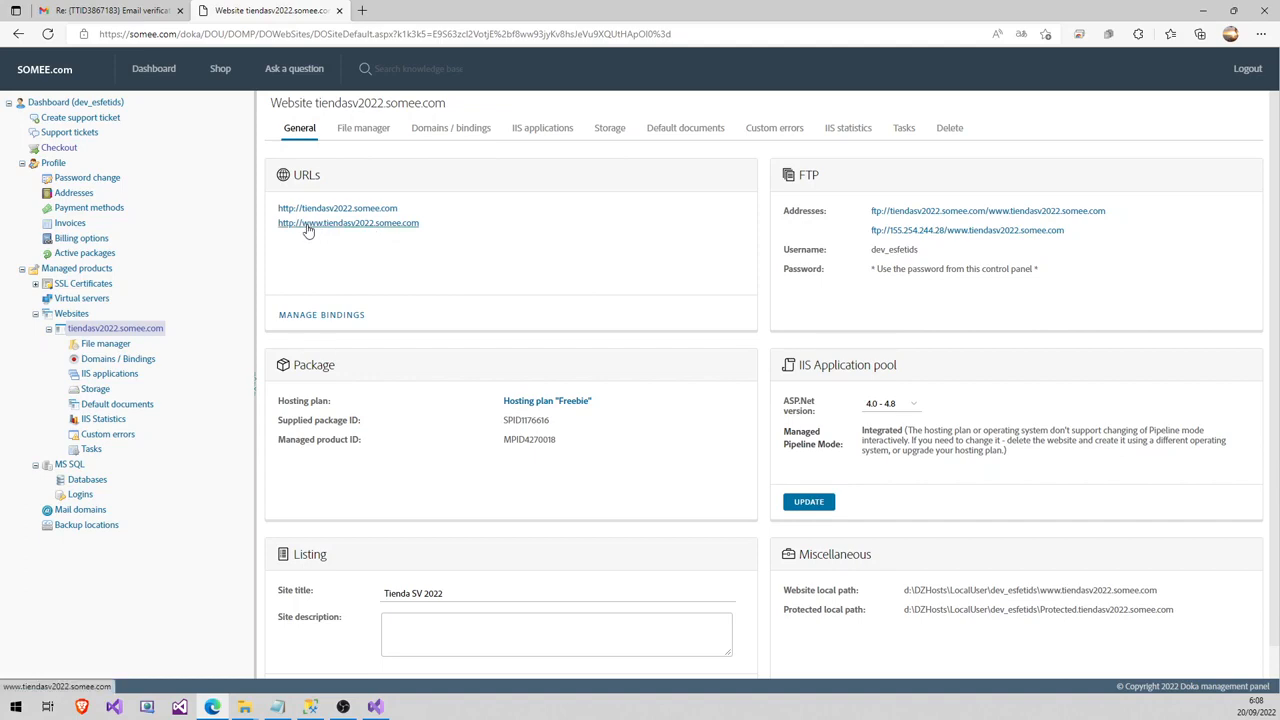
click(368, 223)
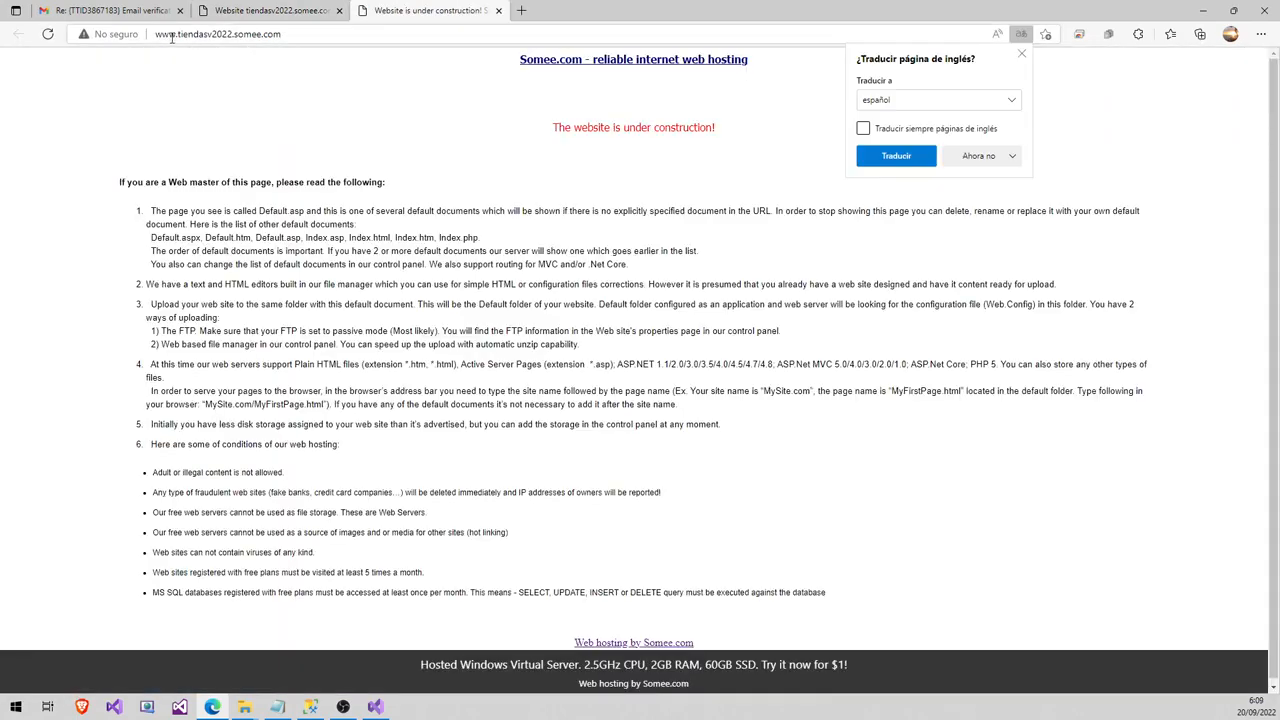
click(1021, 53)
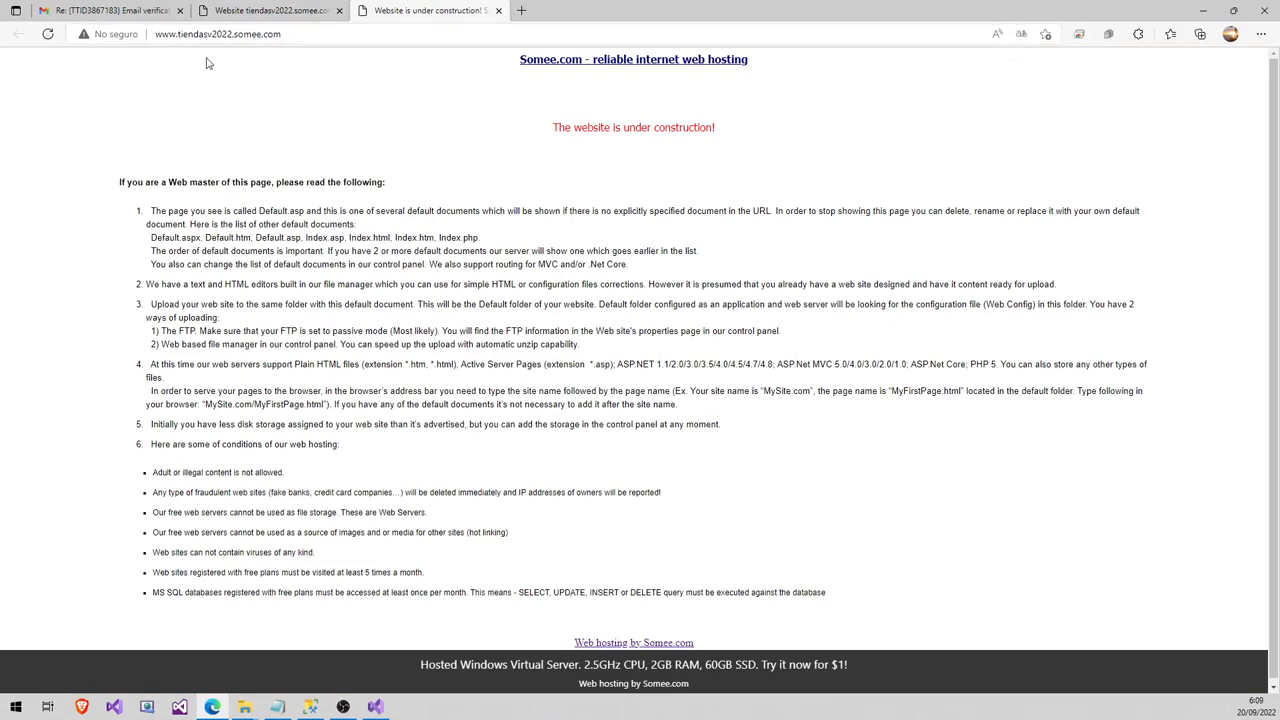
drag(157, 35, 304, 33)
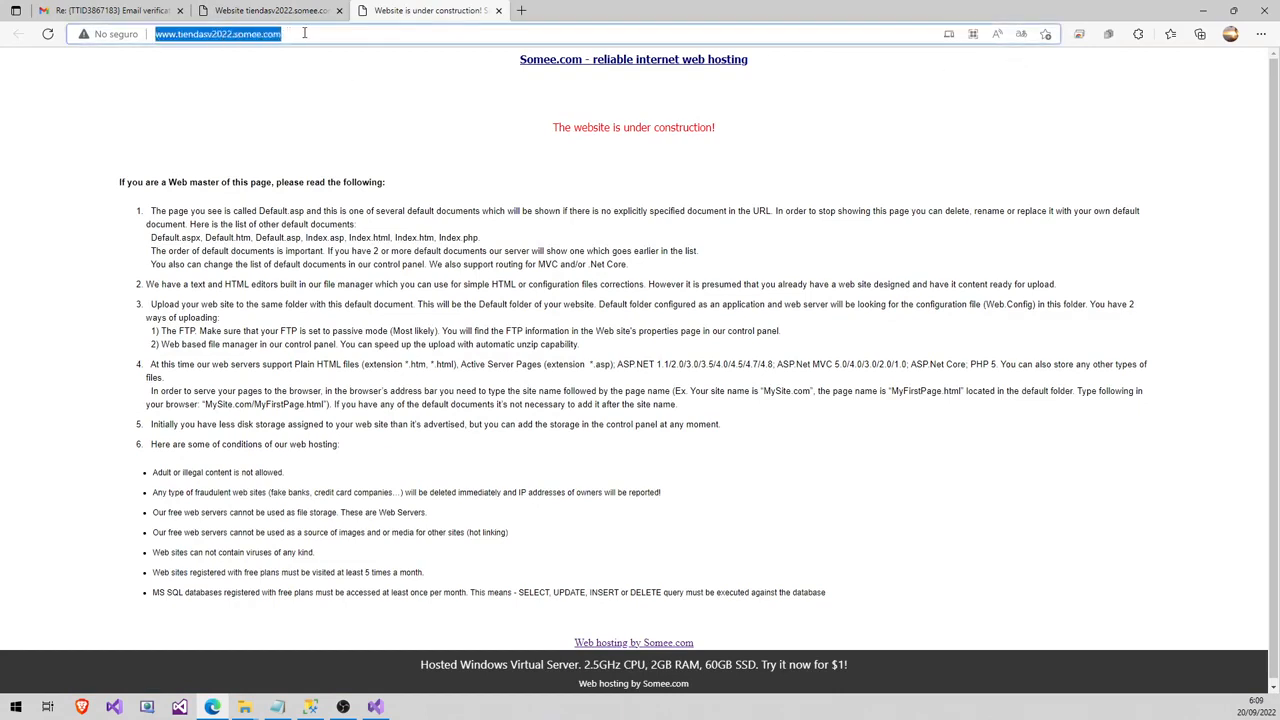
click(206, 36)
double_click(206, 36)
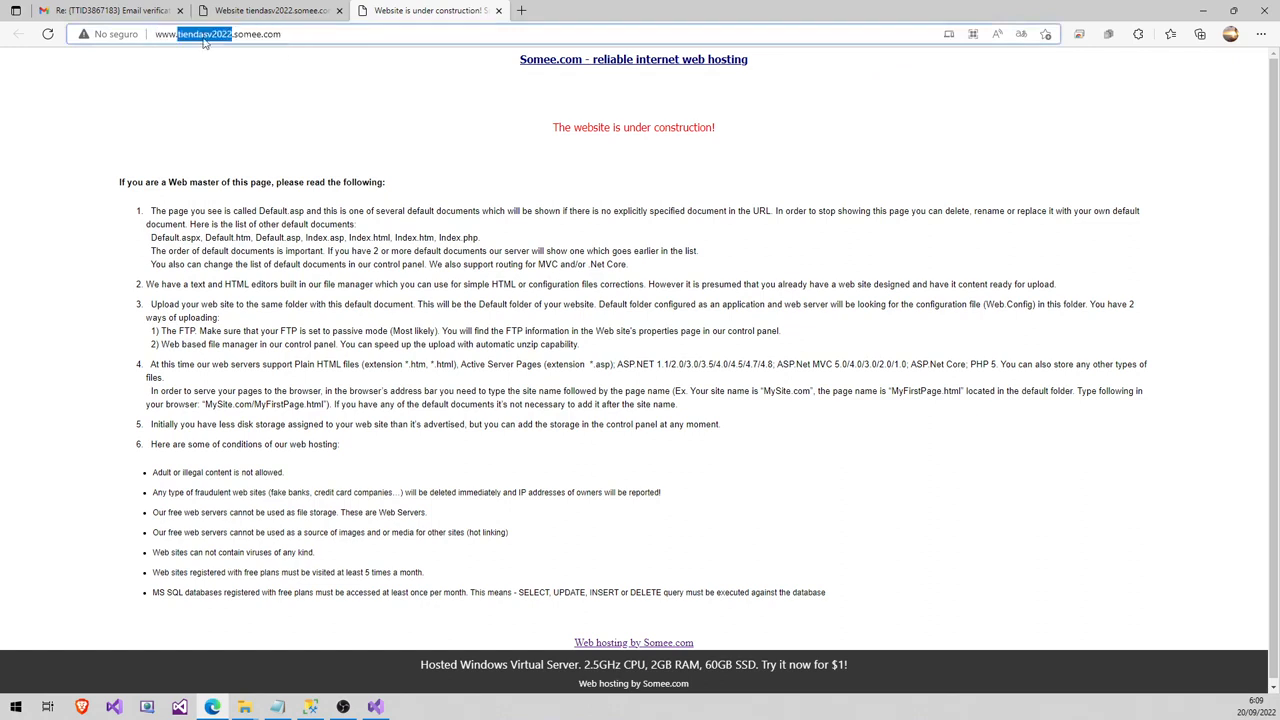
click(249, 122)
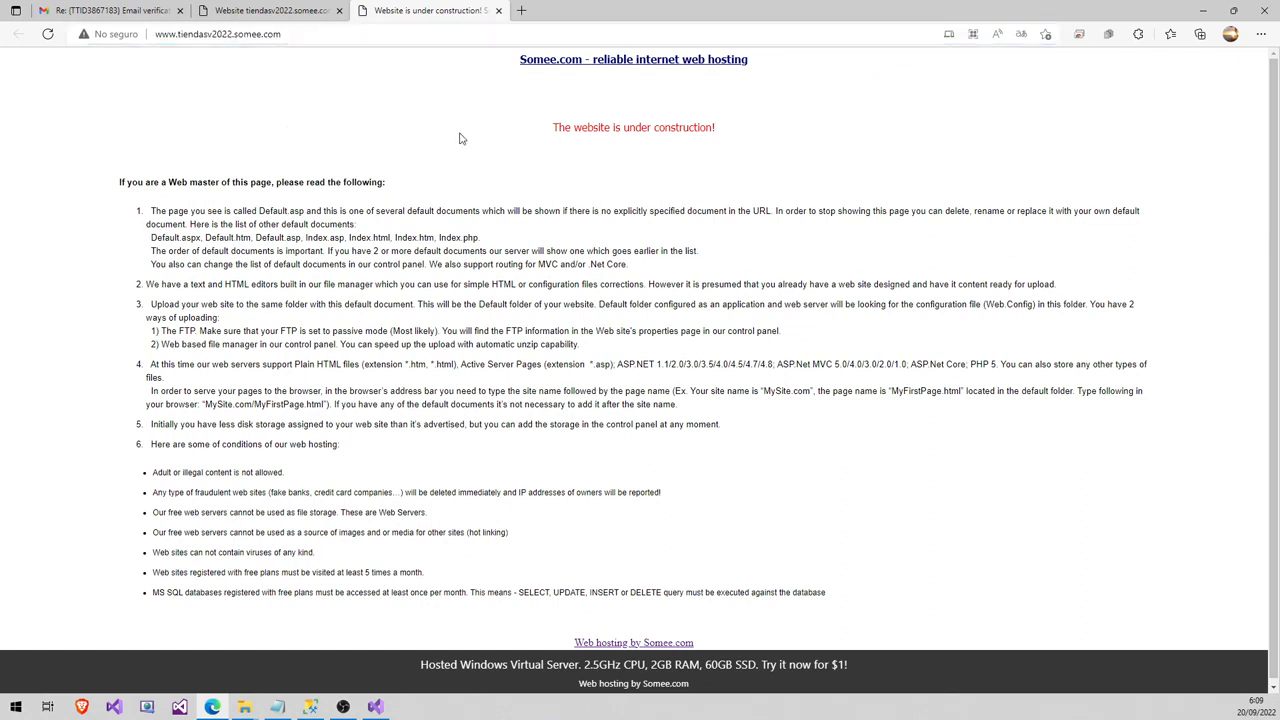
click(277, 17)
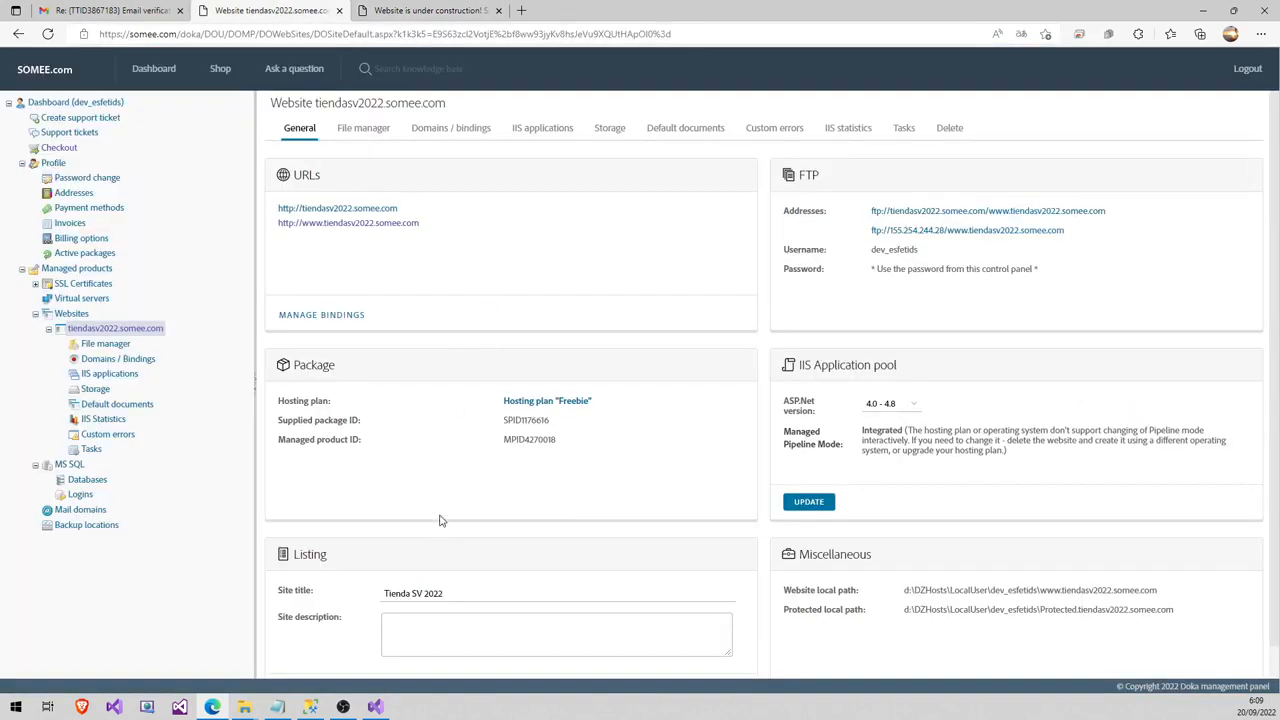
- Reopen ComunDB.cs from the DAL project, select the local Data Source server, then minimize Visual Studio
click(375, 707)
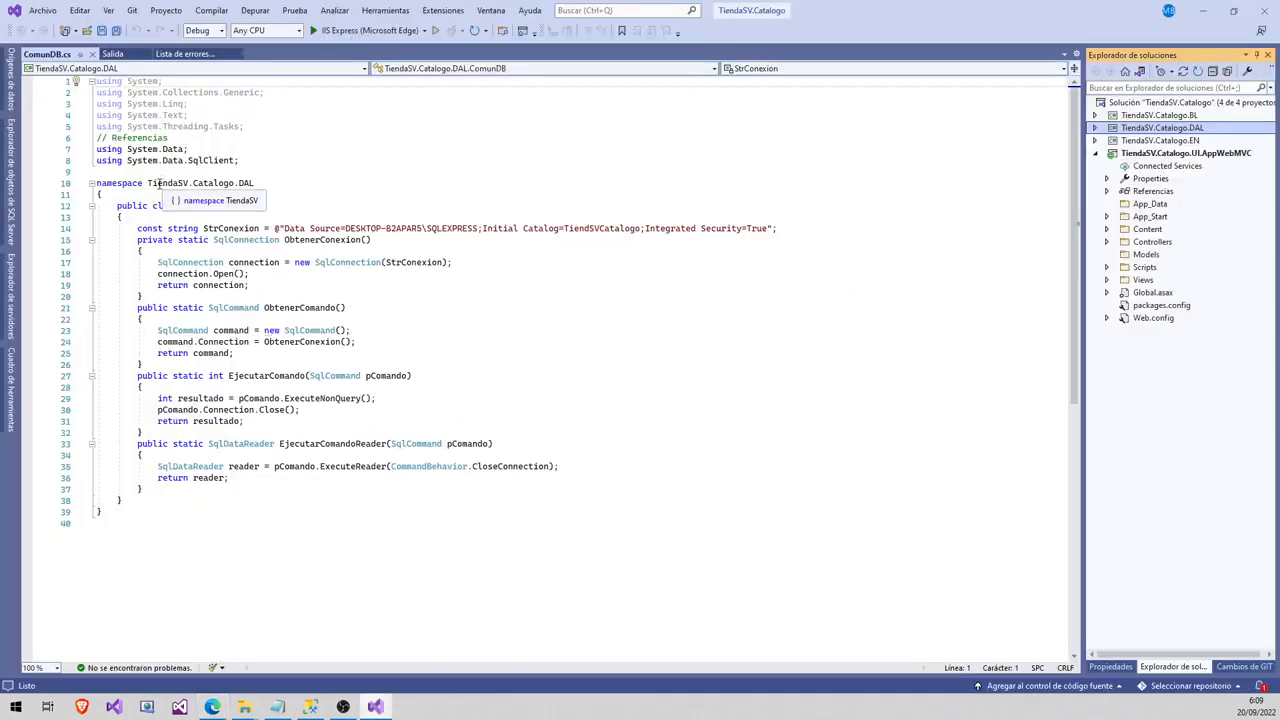
click(92, 54)
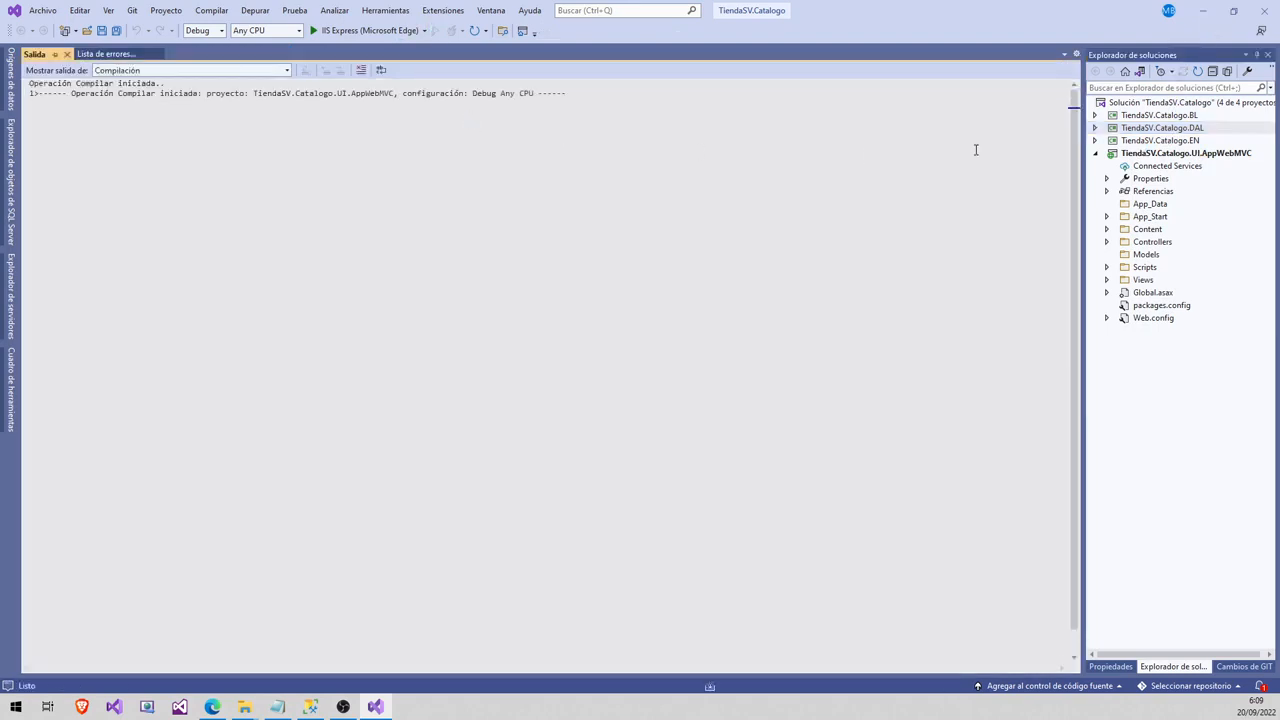
click(1096, 129)
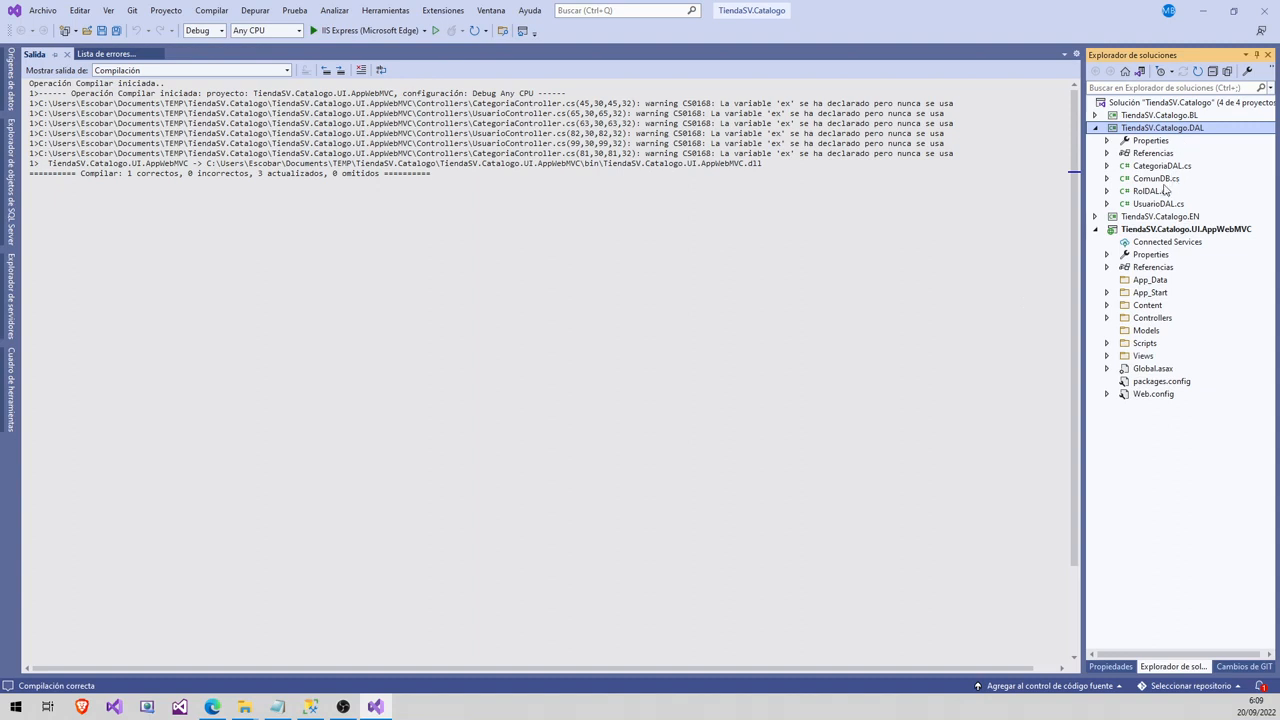
click(1166, 182)
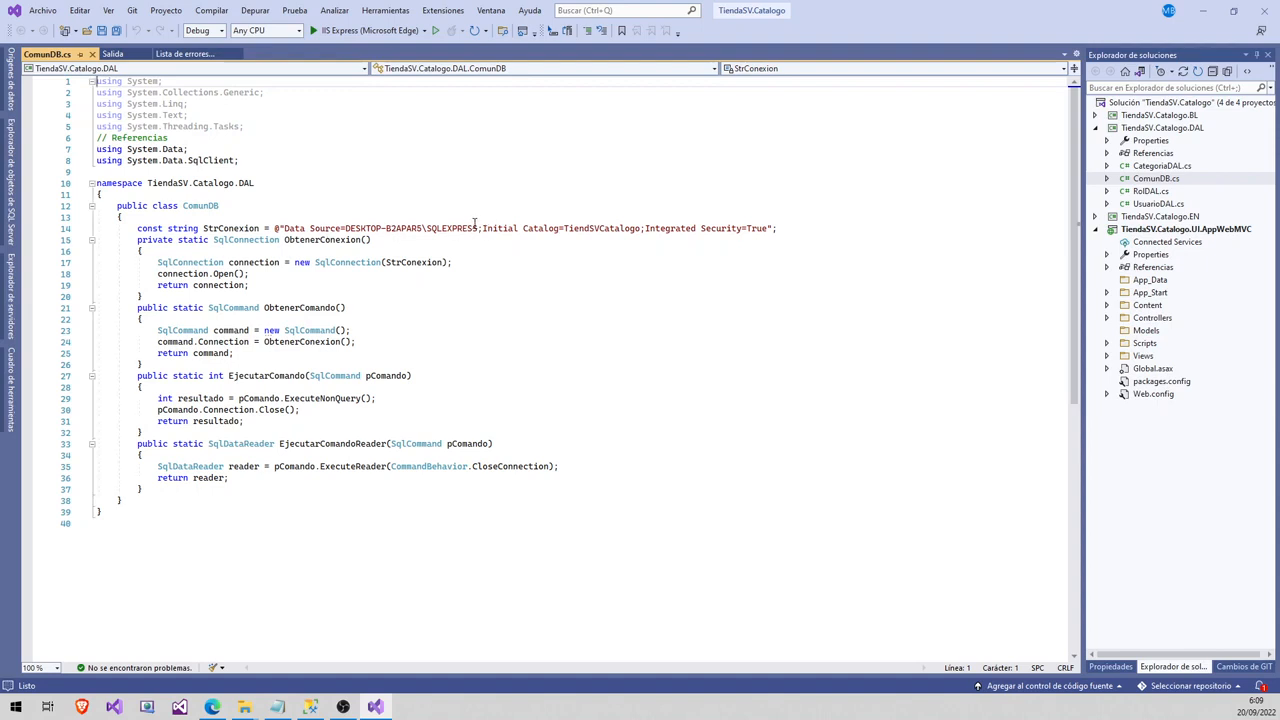
drag(477, 227, 345, 229)
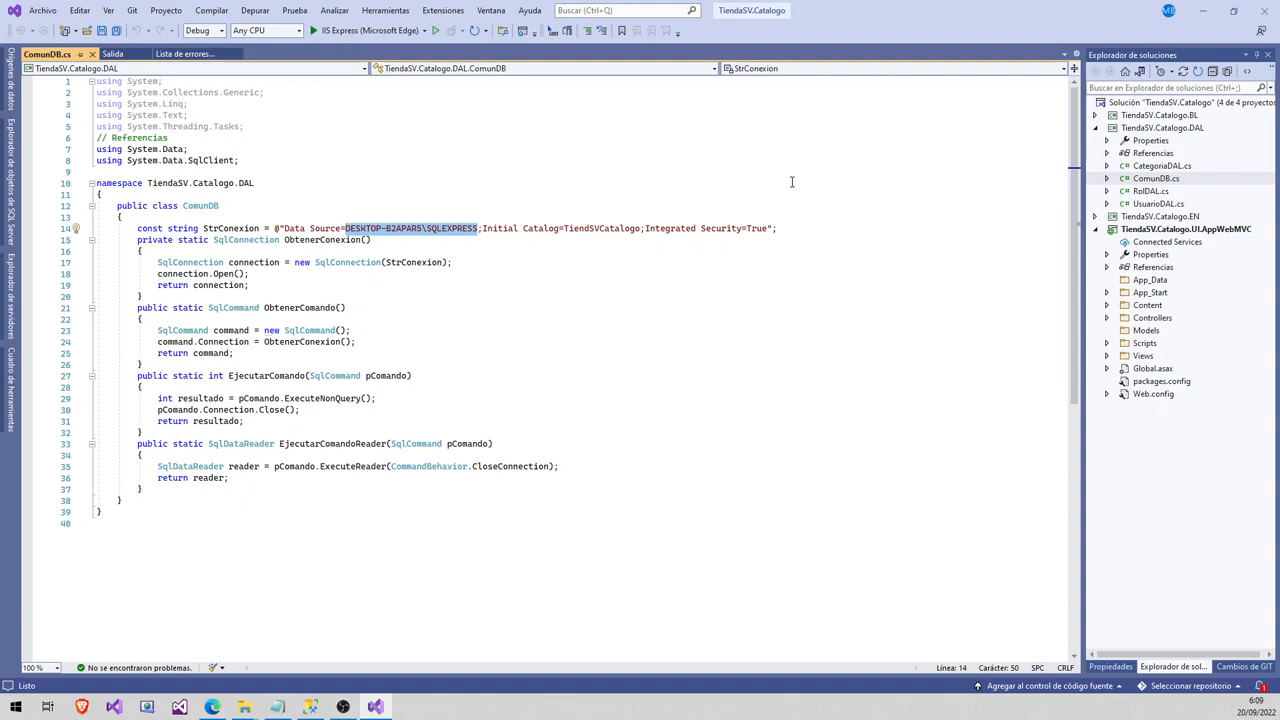
click(1203, 11)
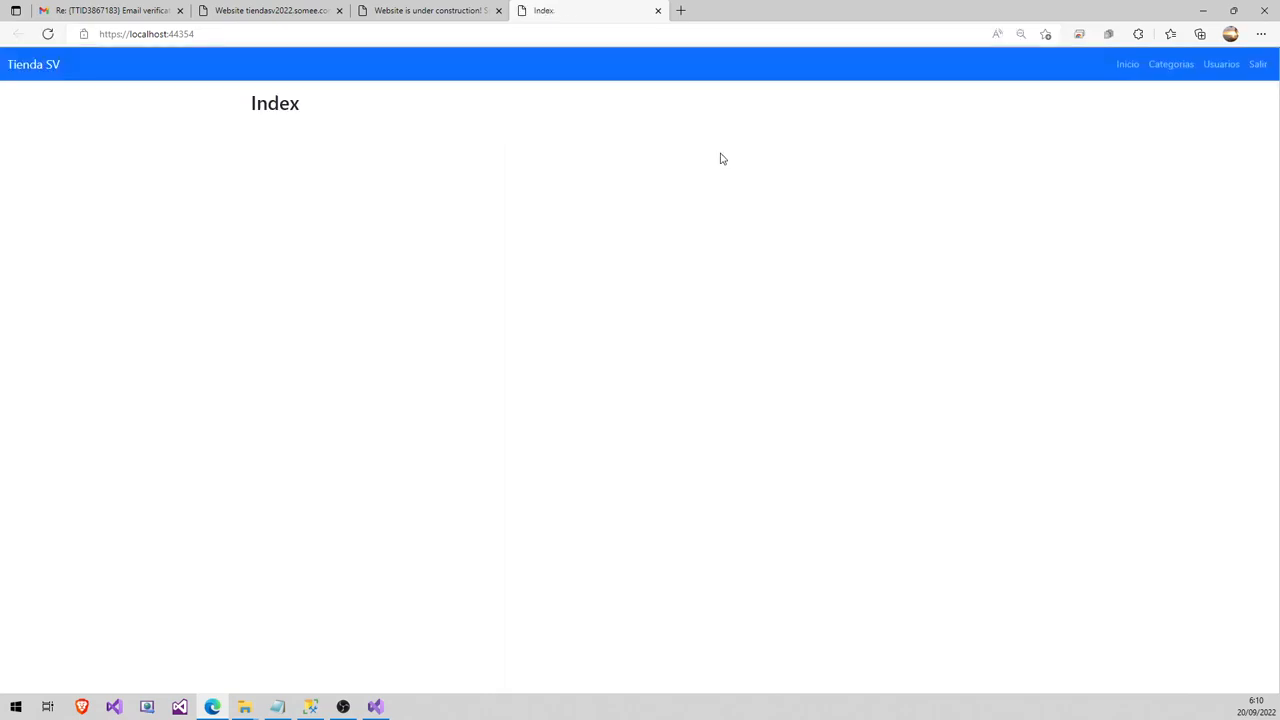
- Search the local Categorias page for Ropa, Zapatos and Camisas modificada, then return to Somee
click(1181, 68)
click(716, 160)
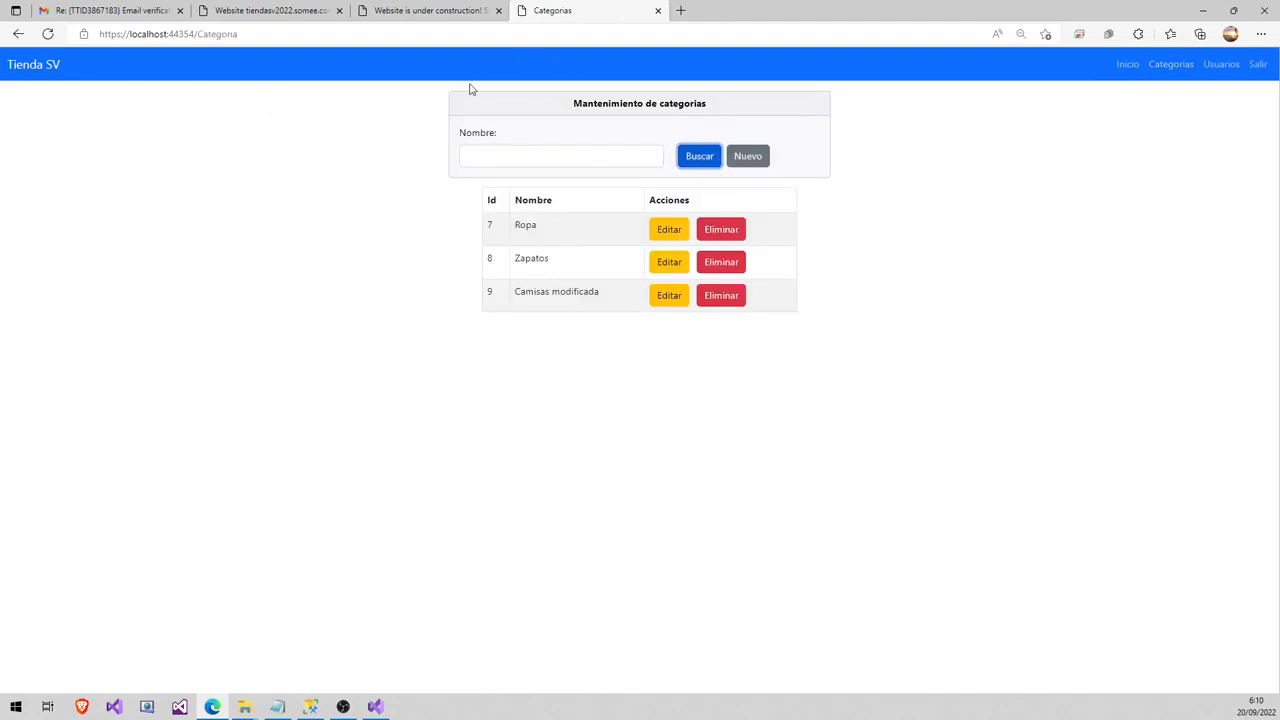
click(305, 10)
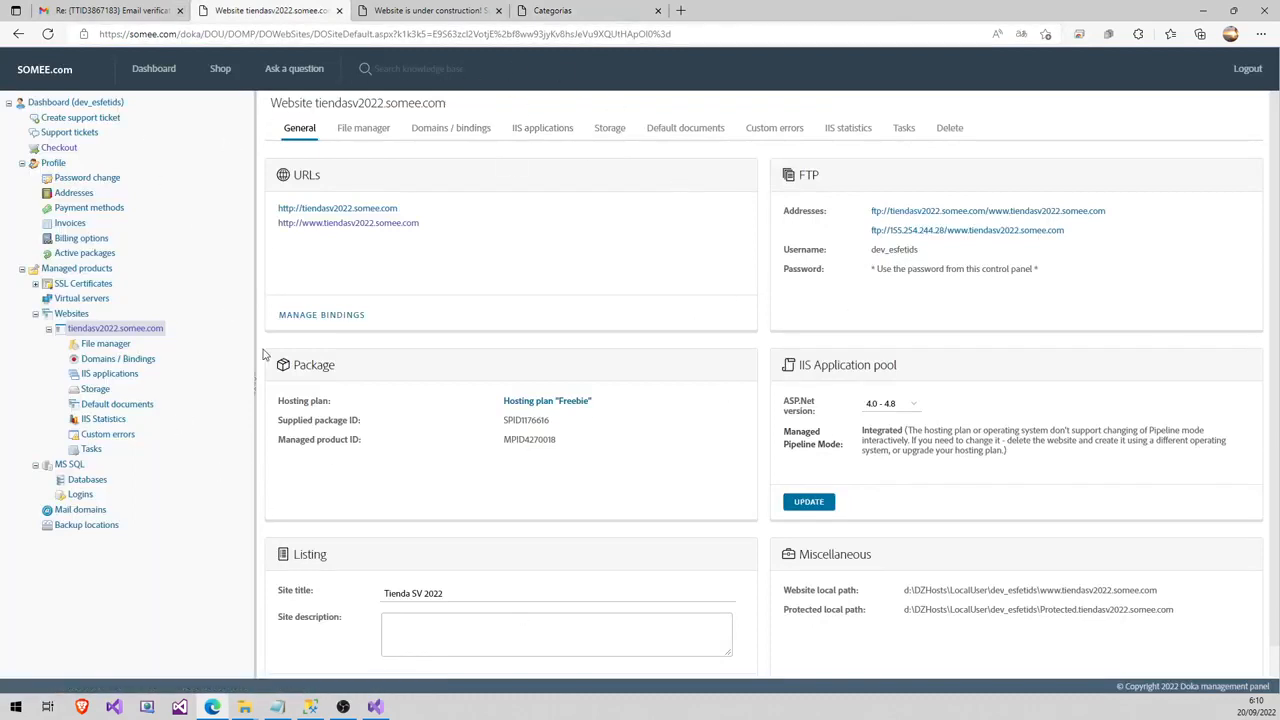
- Go to MS SQL > Databases in Somee and start a new database on the Novice package
click(70, 465)
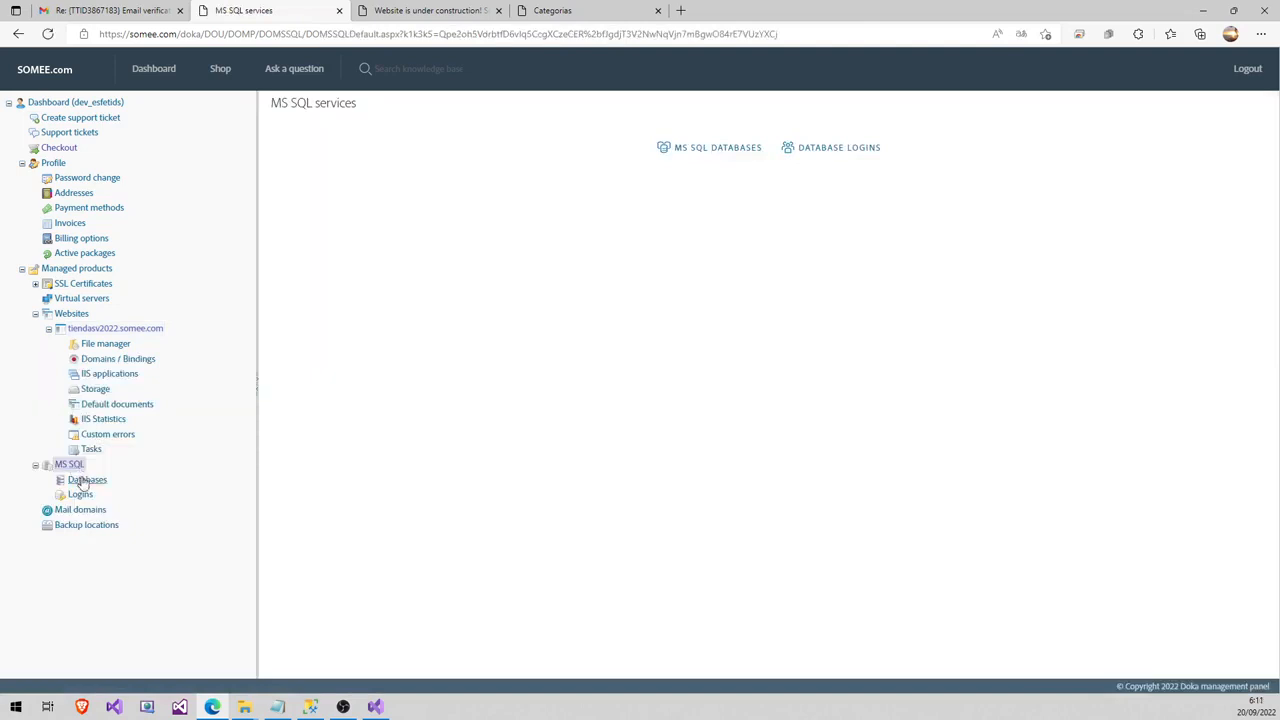
click(83, 482)
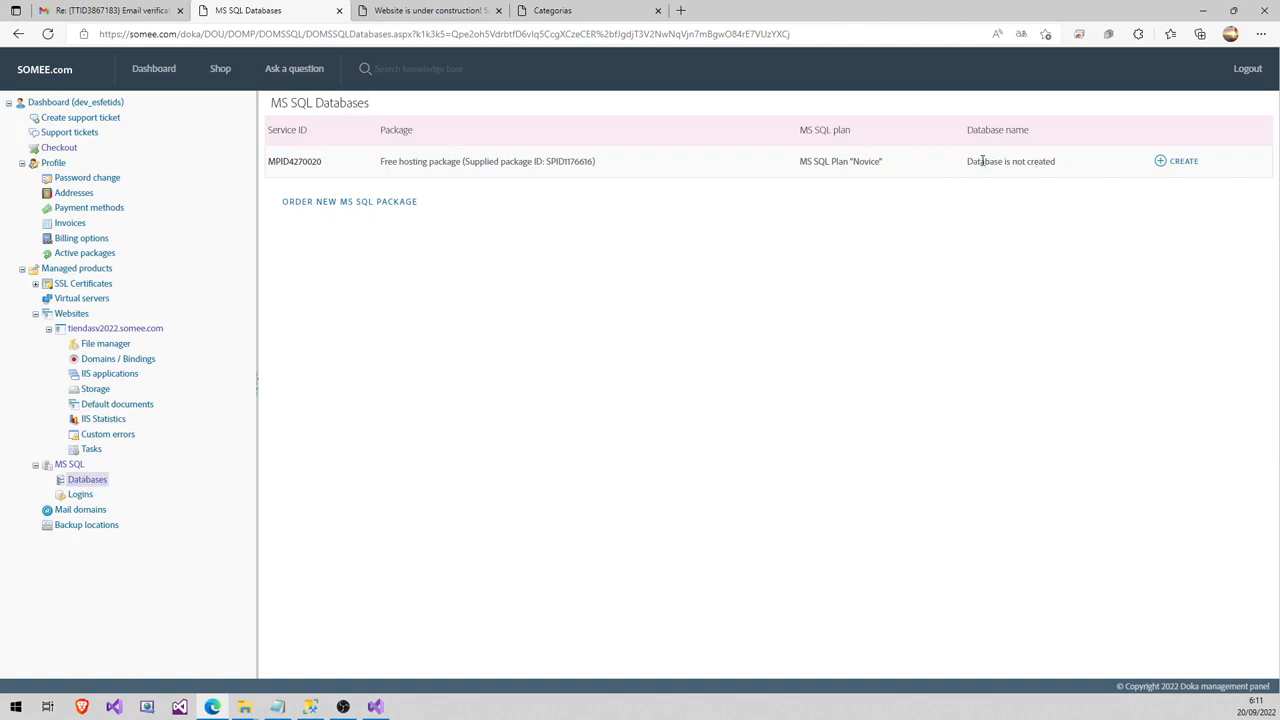
click(1180, 165)
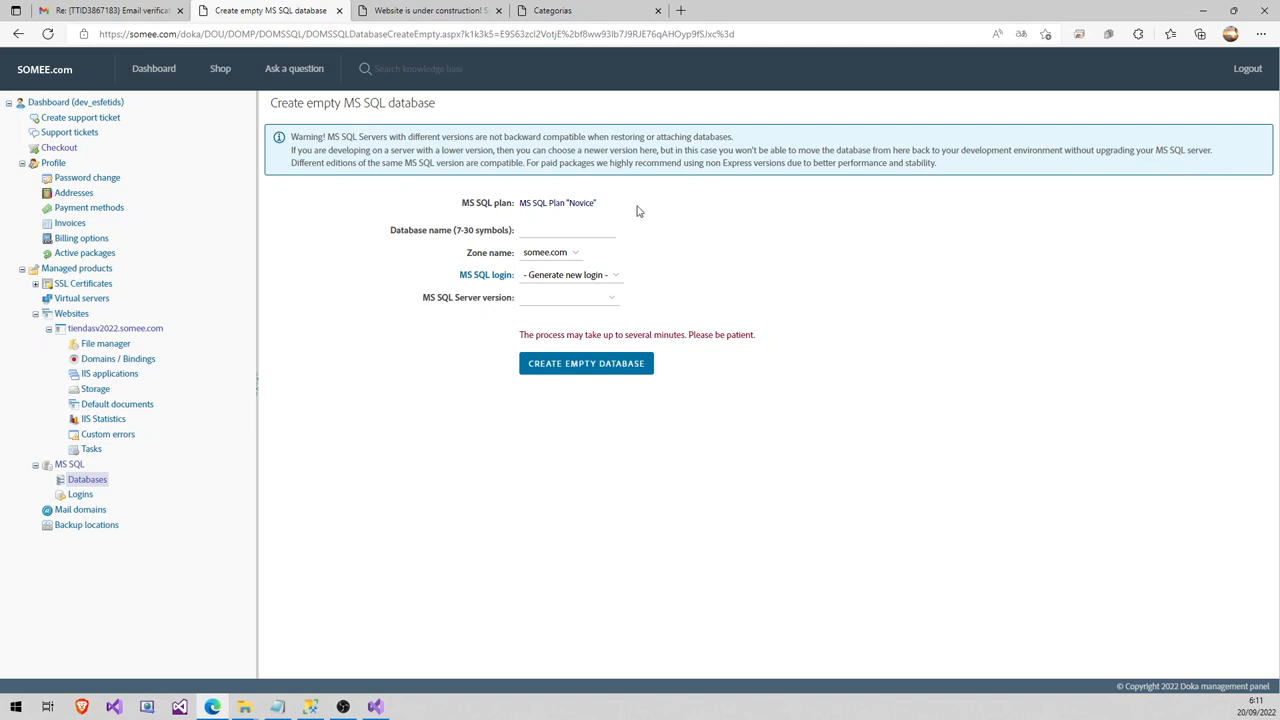
- Enter 2022CatalogoTiendaSV as database name, choose MS SQL 2019 Express, and create the empty database
click(525, 229)
click(575, 226)
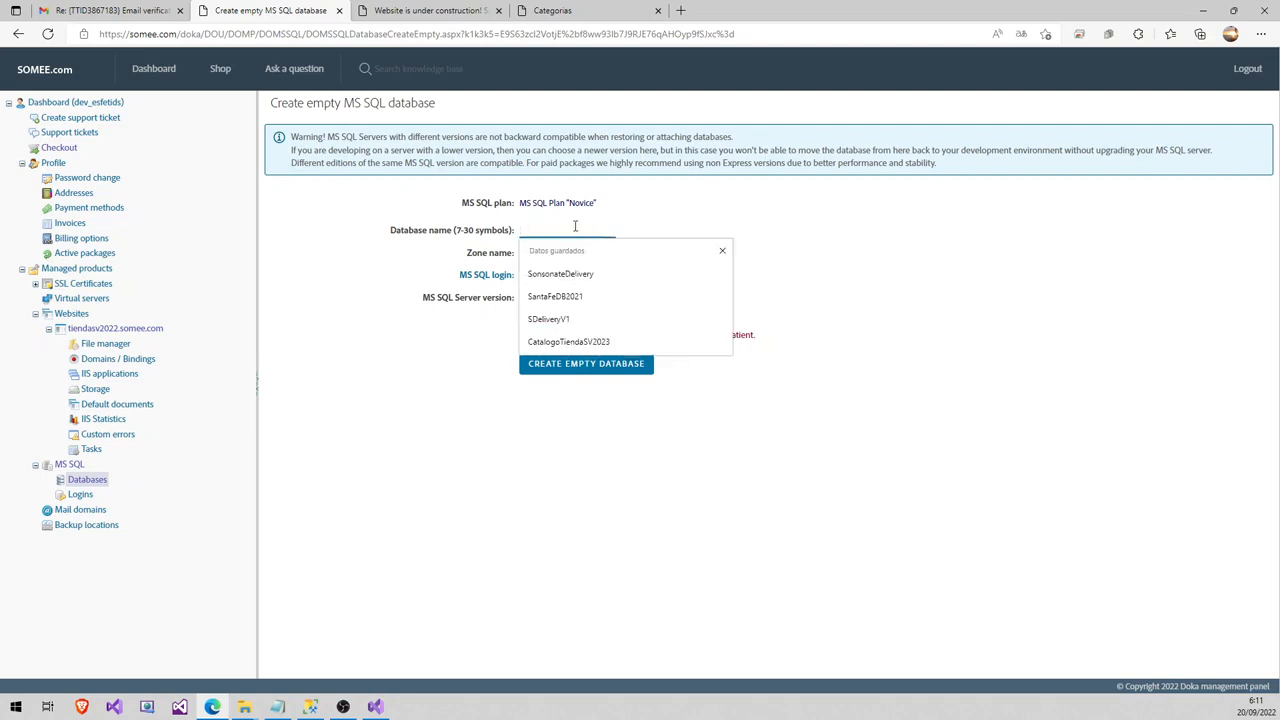
text(202)
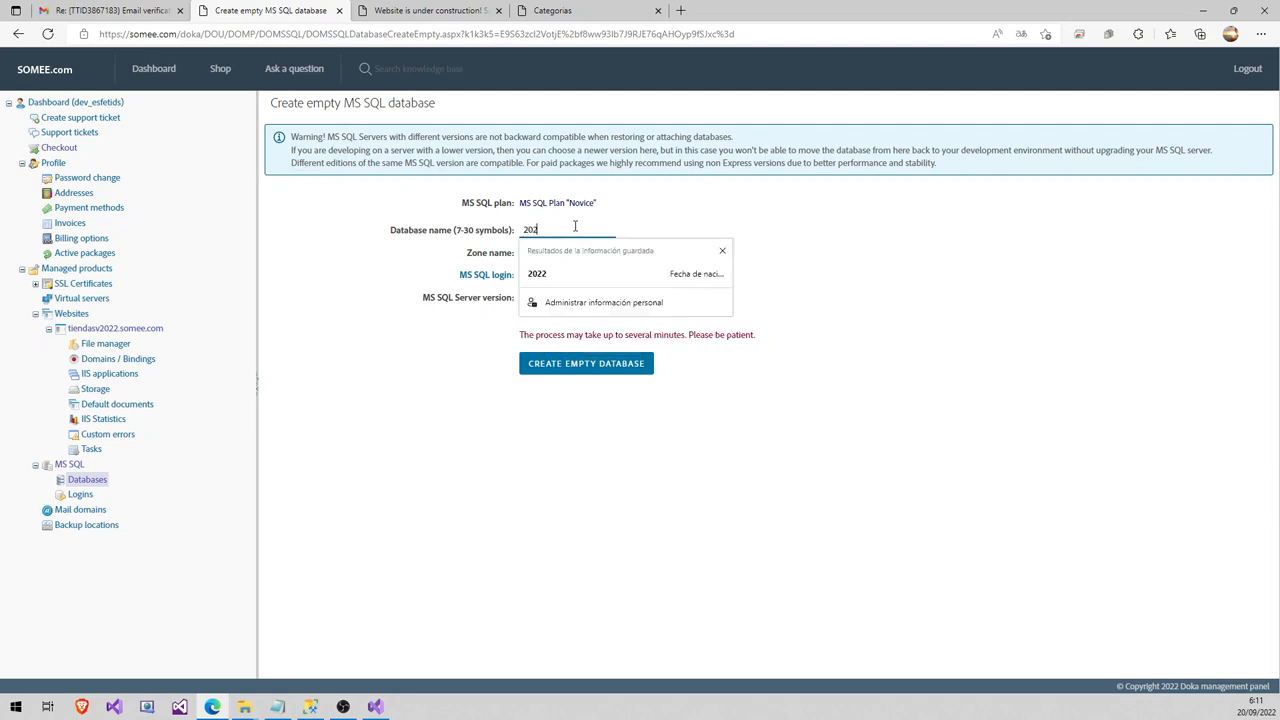
text(2Ca)
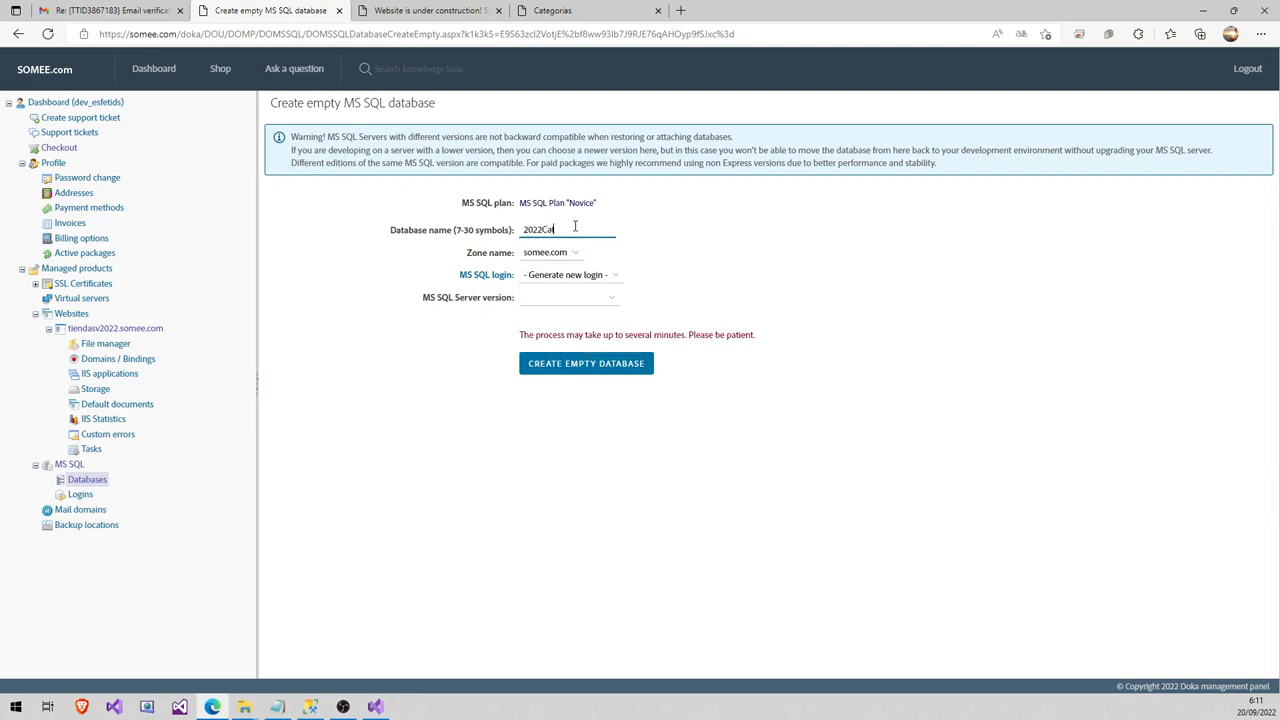
text(talogoTiendaSV)
click(560, 299)
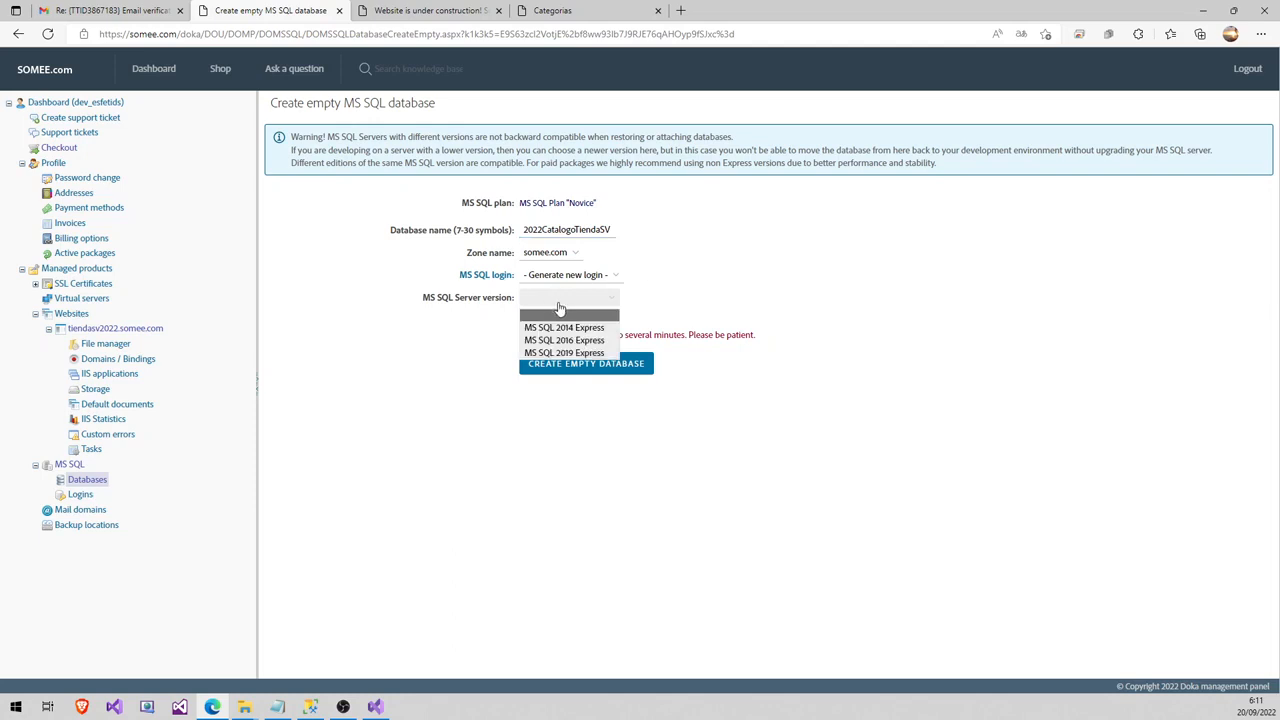
click(578, 355)
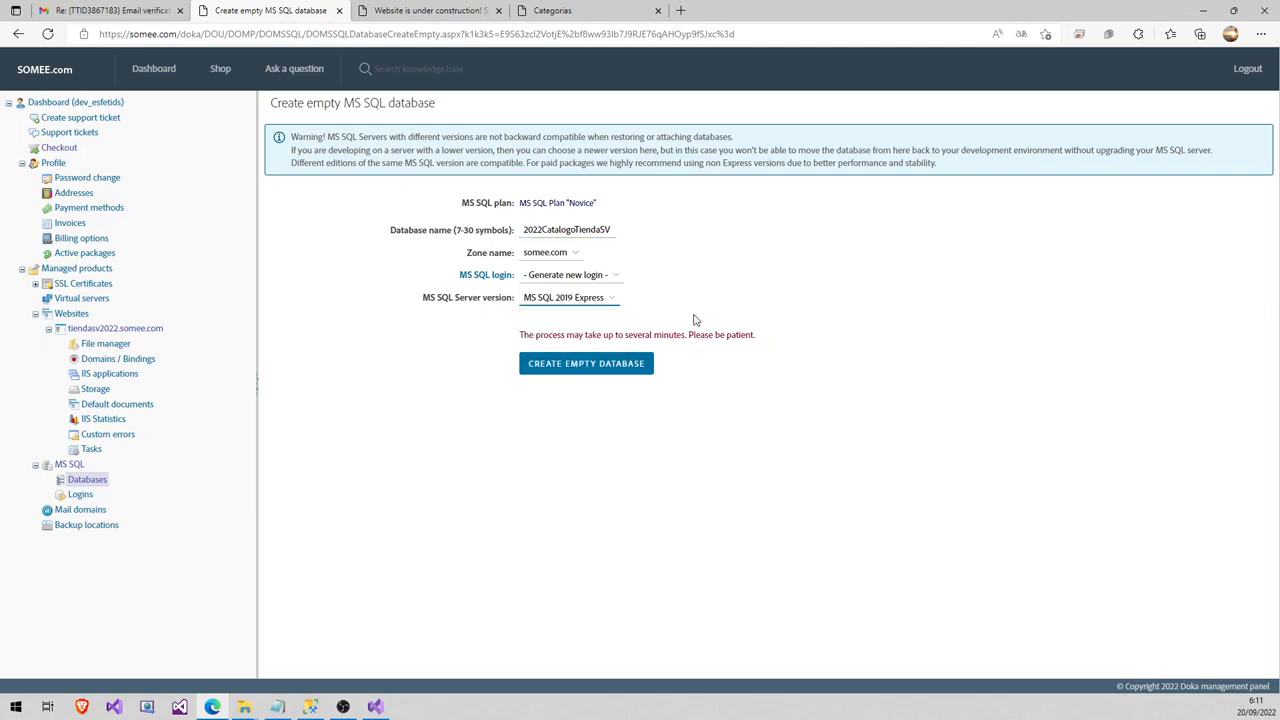
click(600, 364)
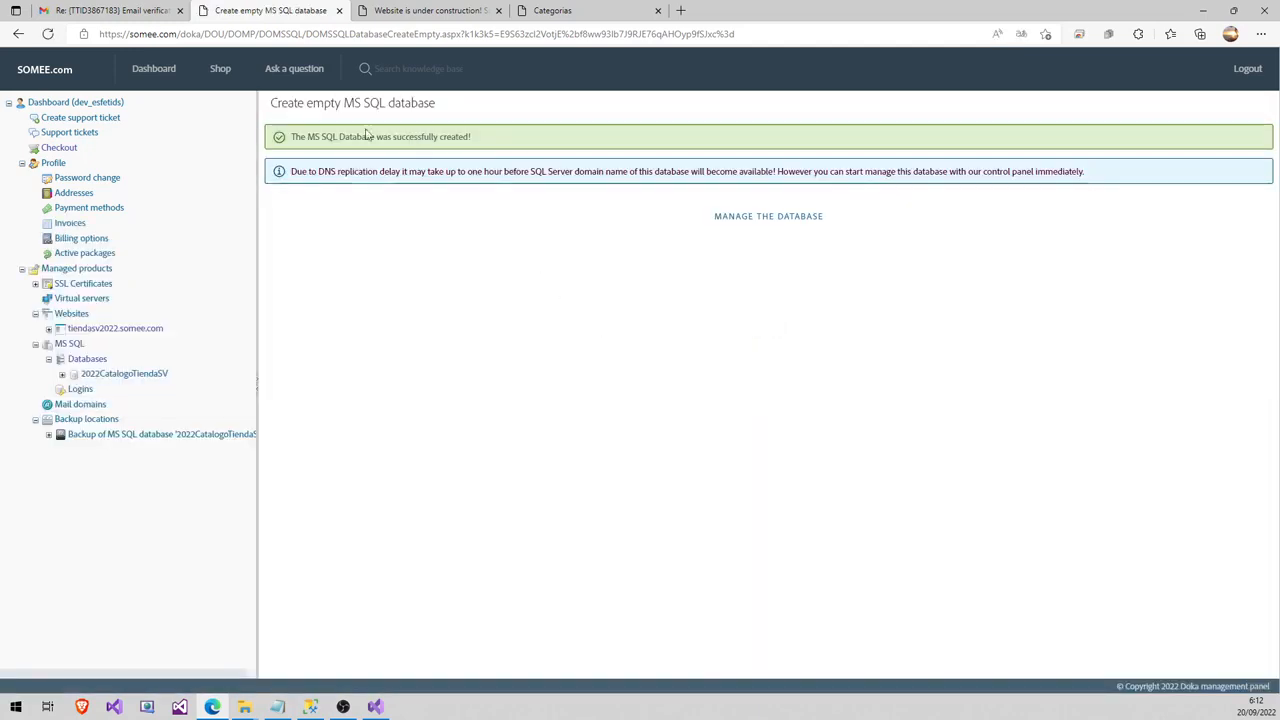
- Copy the 2022CatalogoTiendaSV server address from its Somee management page and switch to Management Studio
click(772, 220)
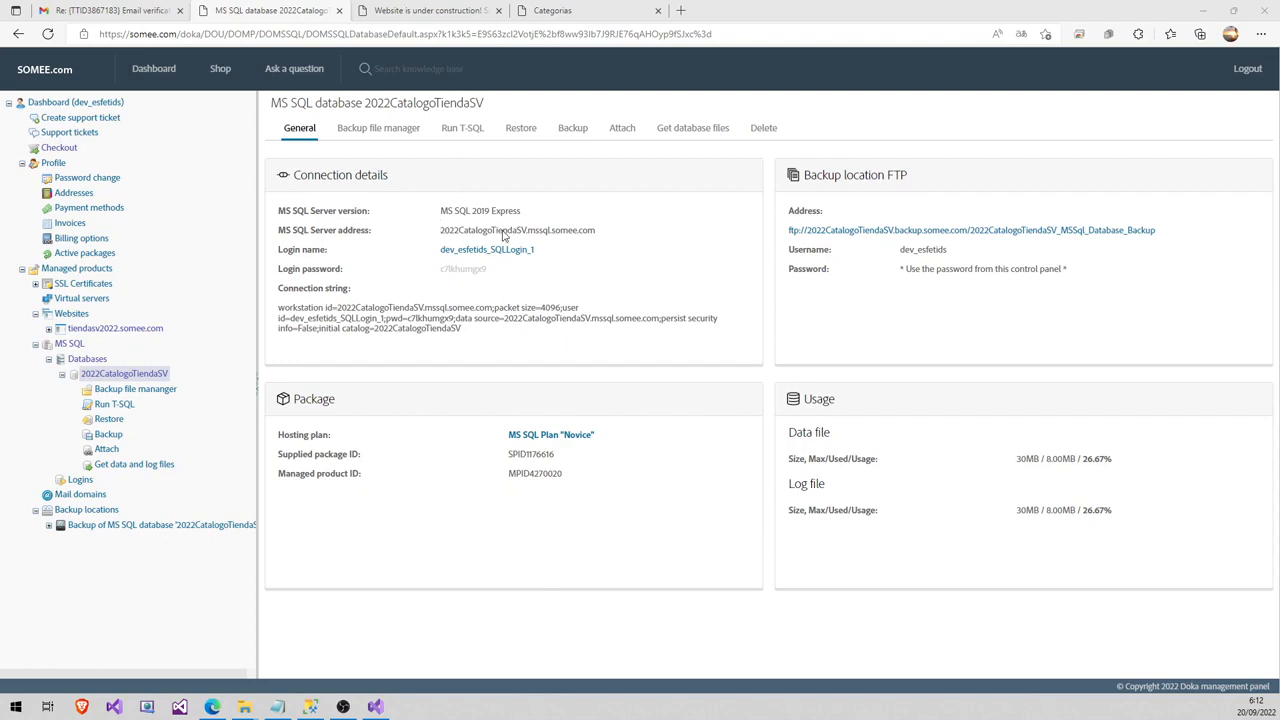
drag(441, 229, 597, 236)
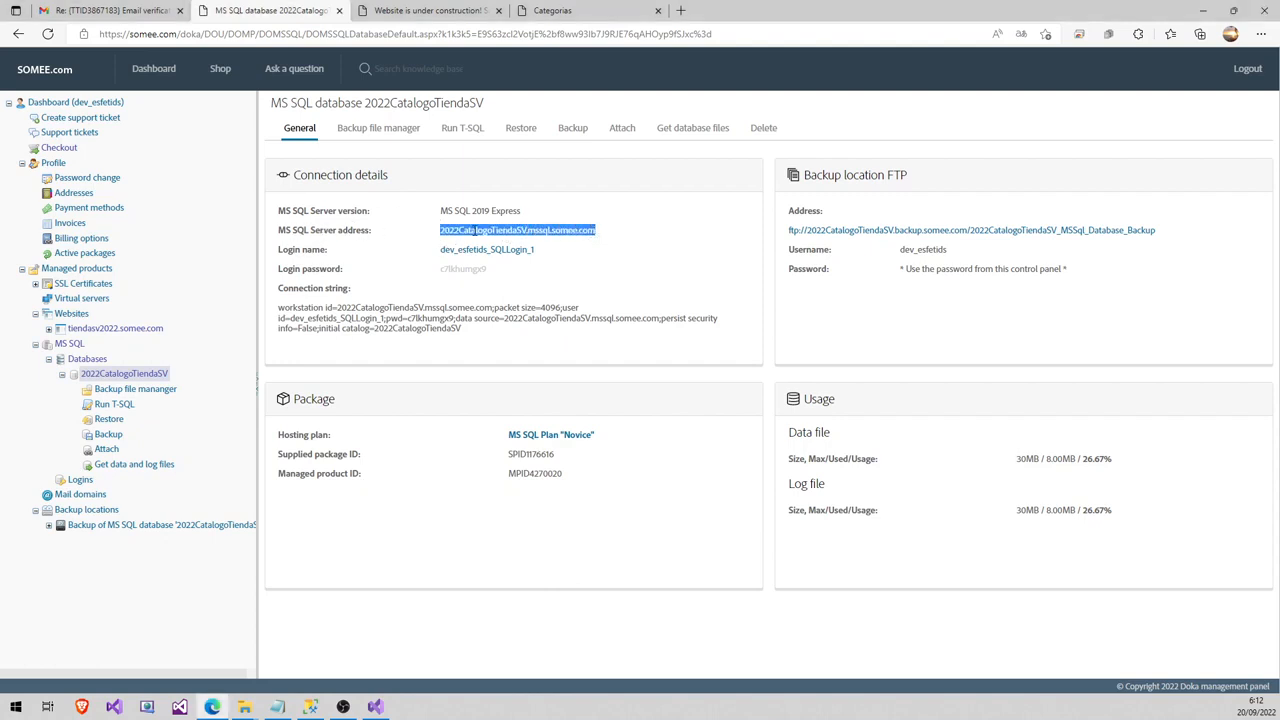
right_click(474, 230)
click(500, 244)
click(310, 706)
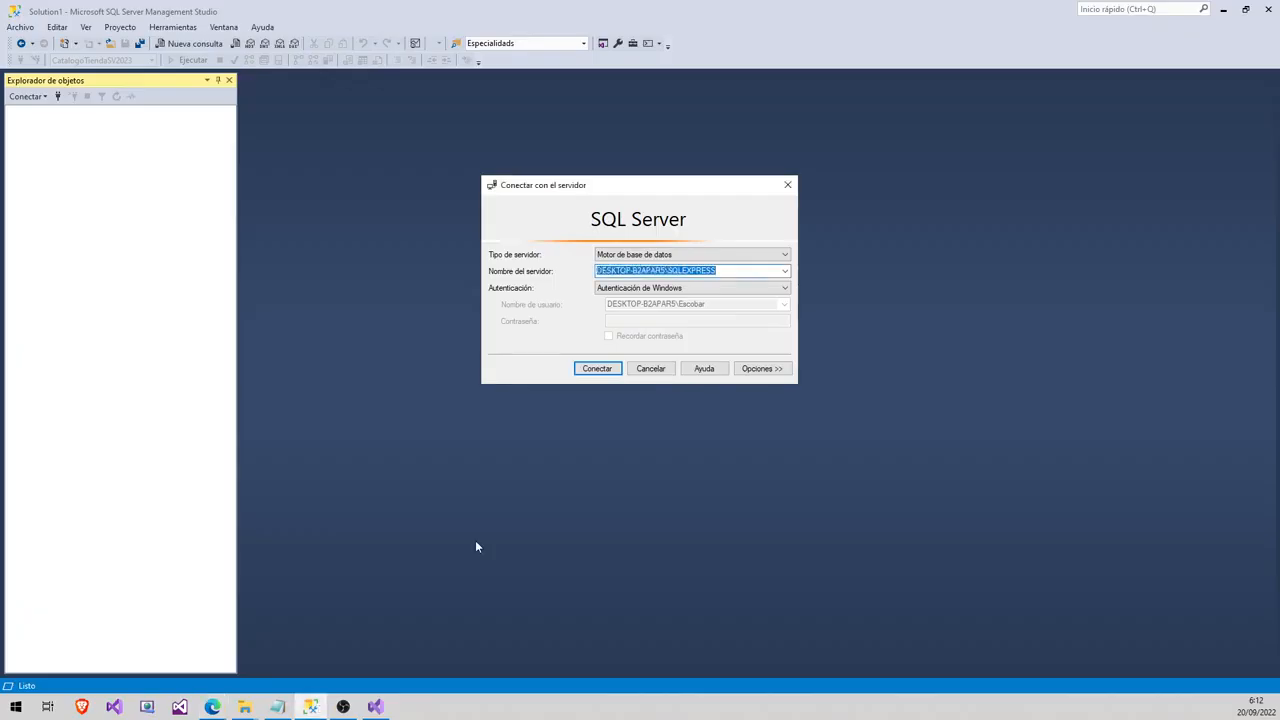
- Replace the server name with the pasted Somee address and choose Autenticación de SQL Server
click(727, 271)
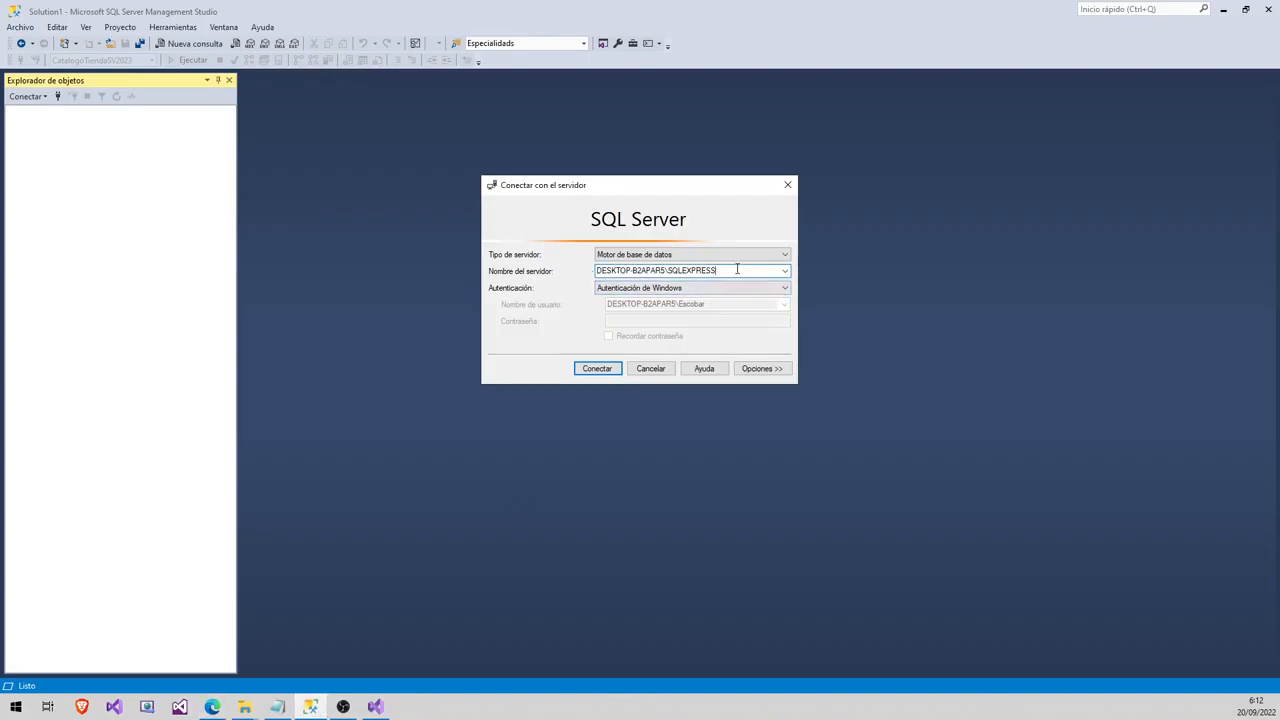
drag(735, 271, 574, 277)
key(ctrl+v)
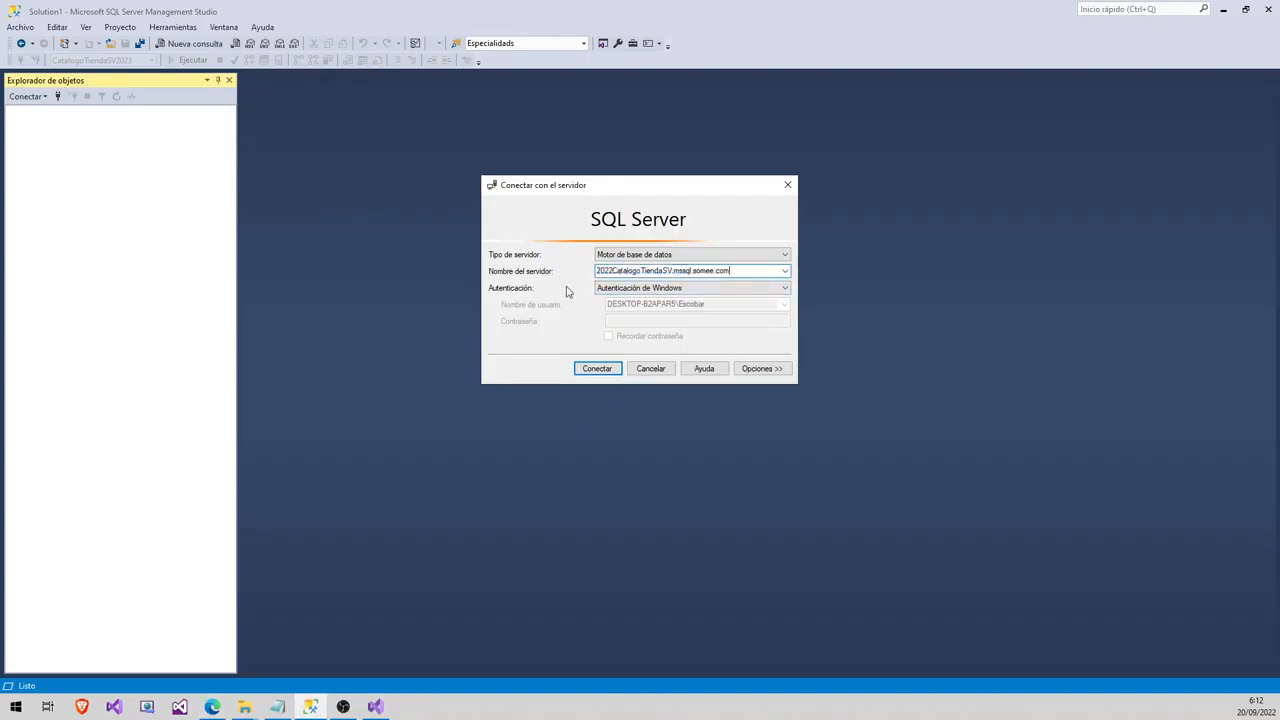
click(638, 289)
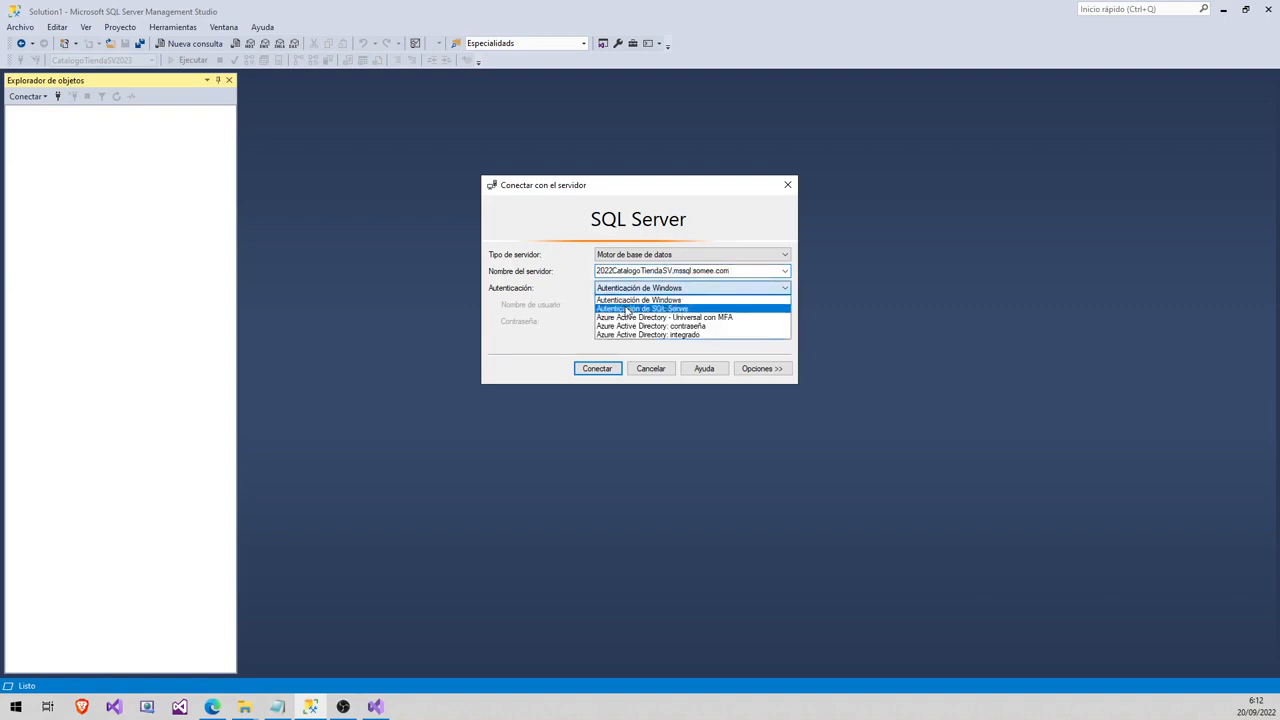
click(646, 309)
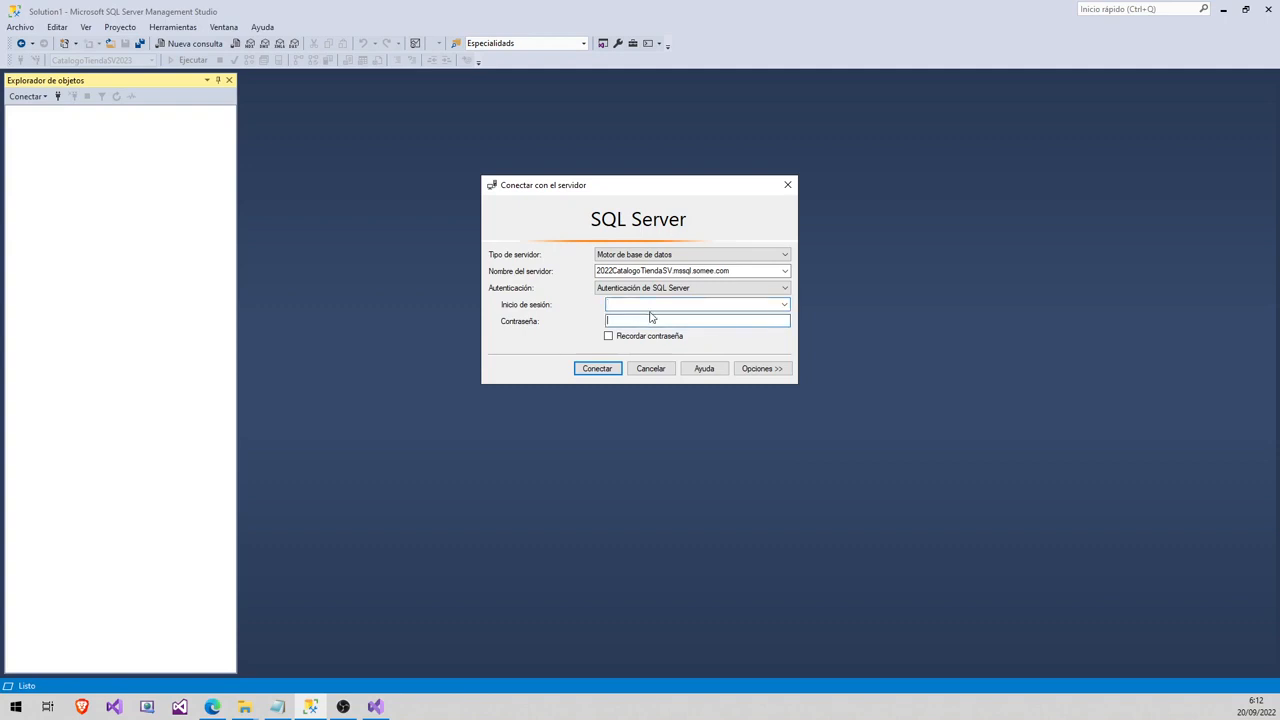
click(650, 306)
right_click(218, 705)
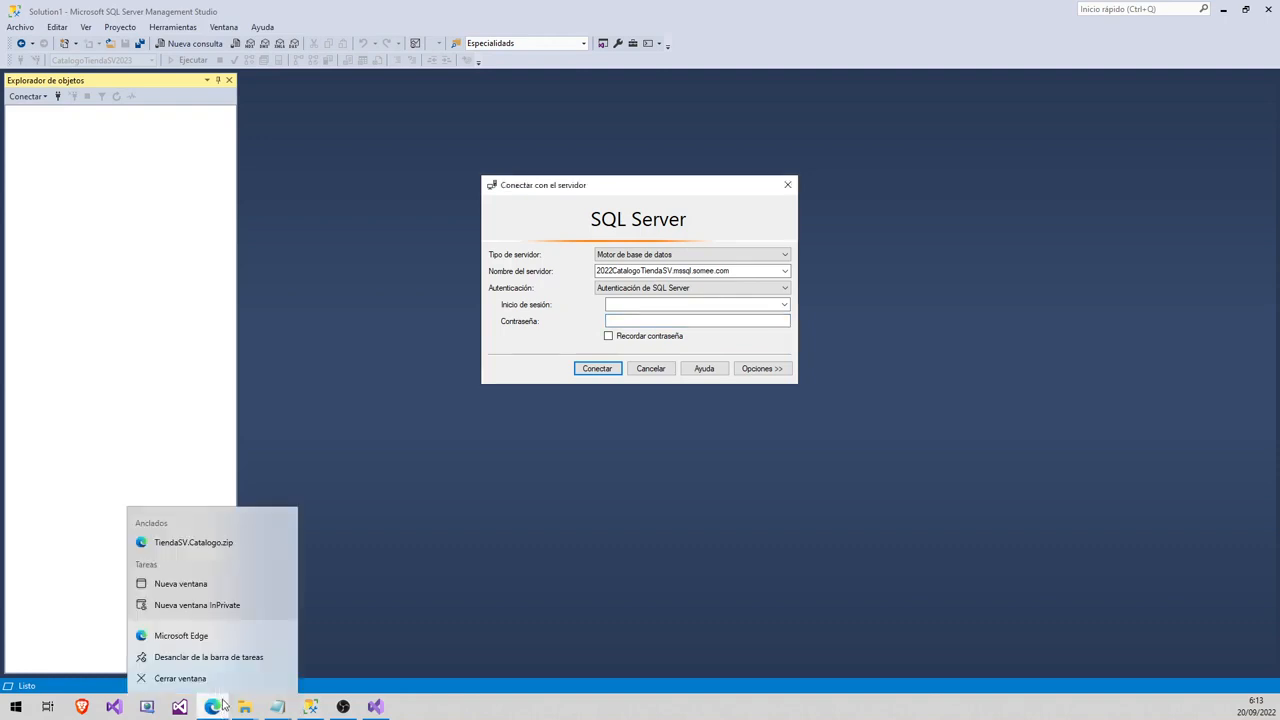
key(Escape)
- Copy the database login name from Somee and paste it into Inicio de sesión
click(222, 705)
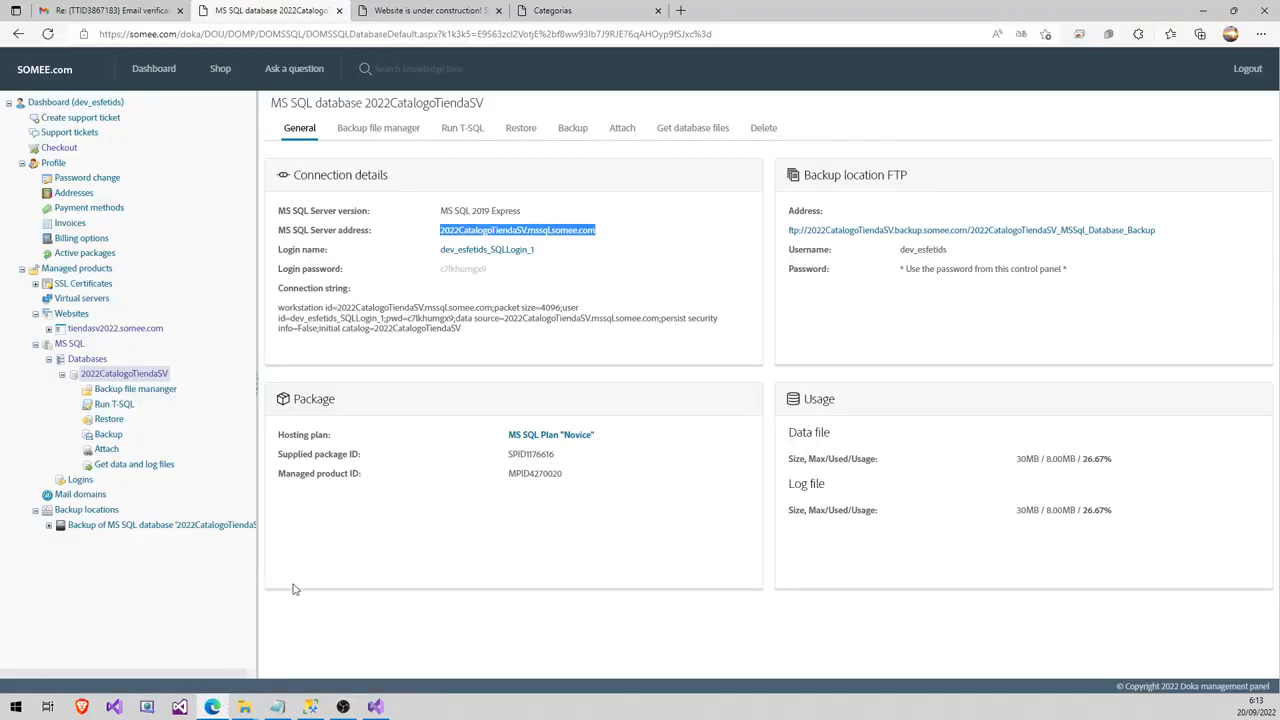
right_click(472, 255)
click(545, 249)
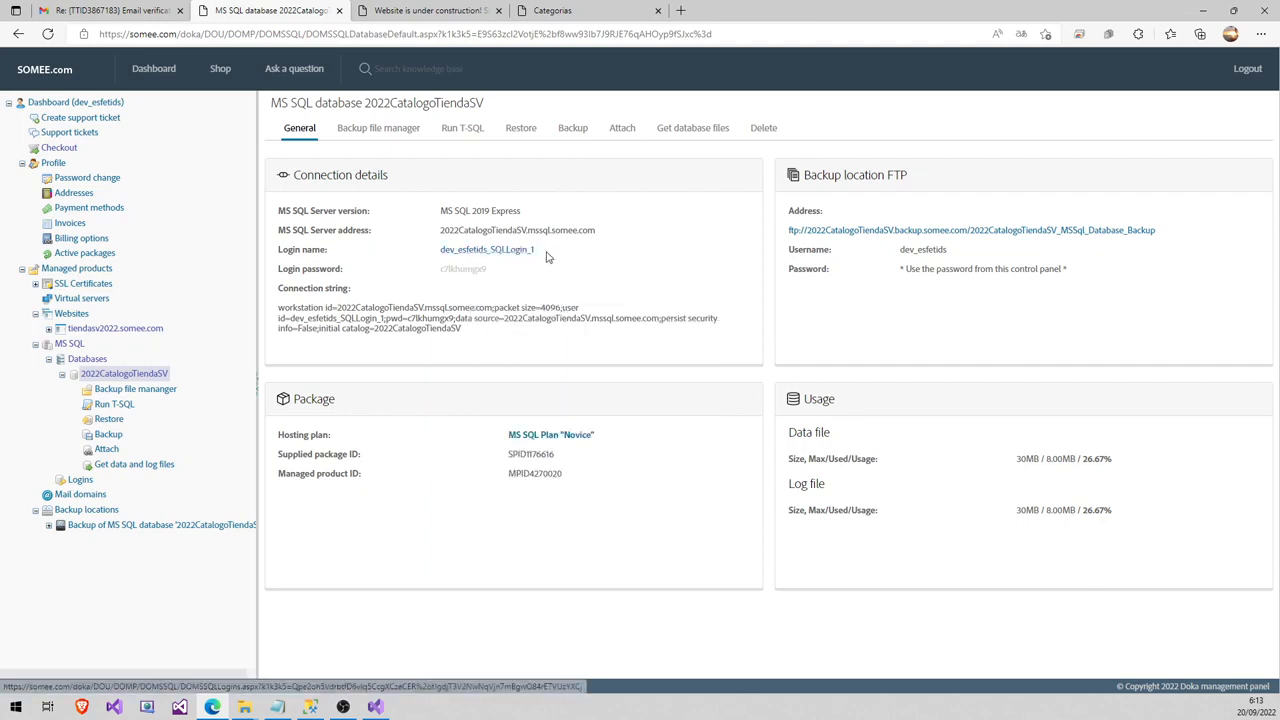
drag(549, 251, 443, 260)
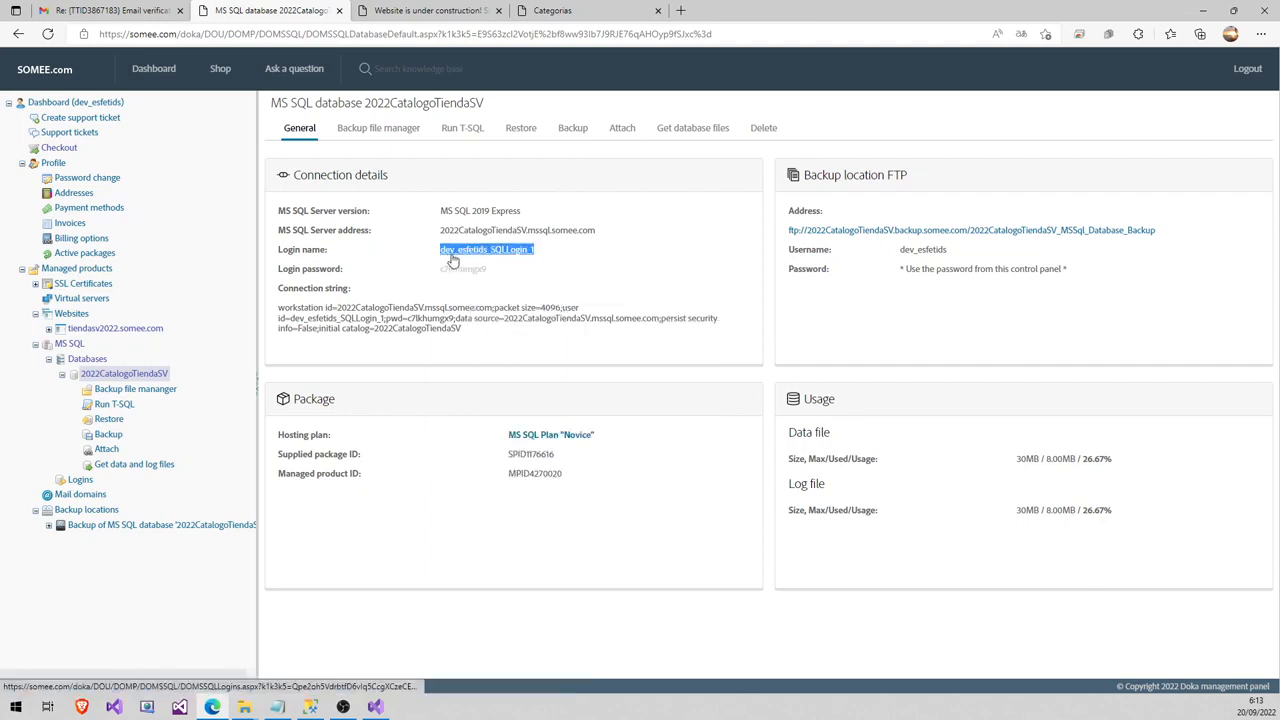
right_click(453, 256)
click(515, 372)
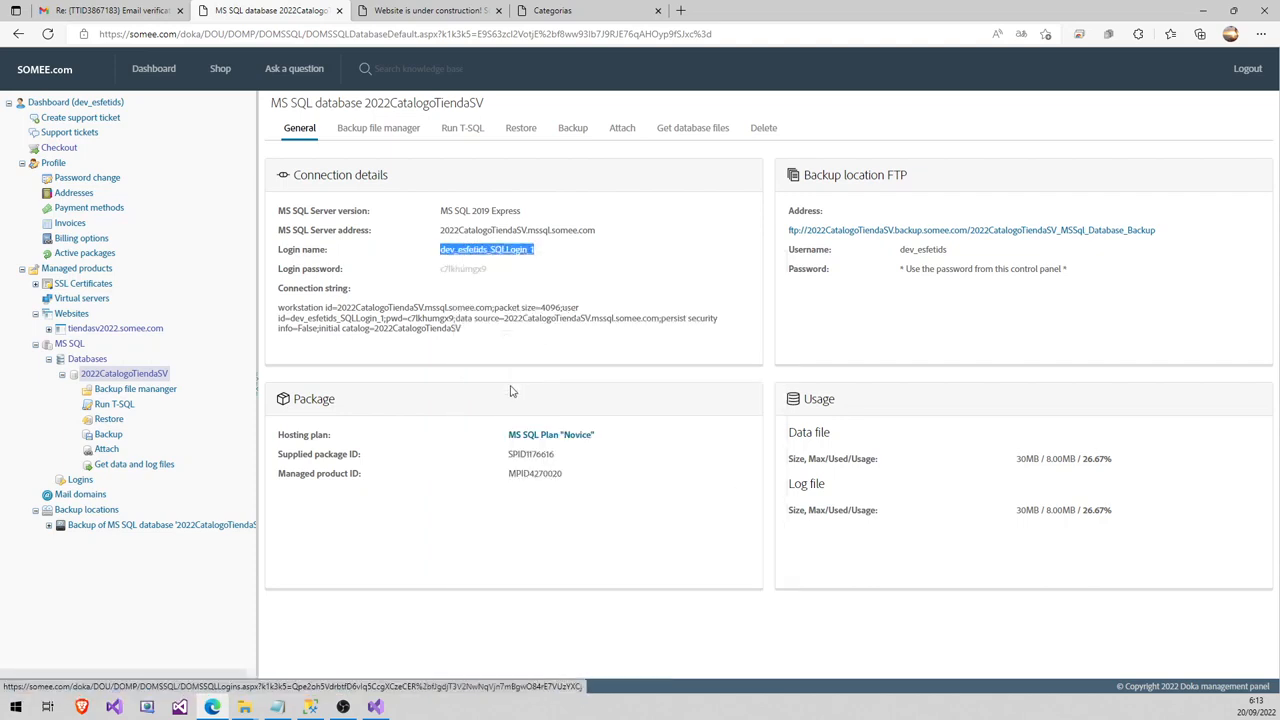
click(374, 708)
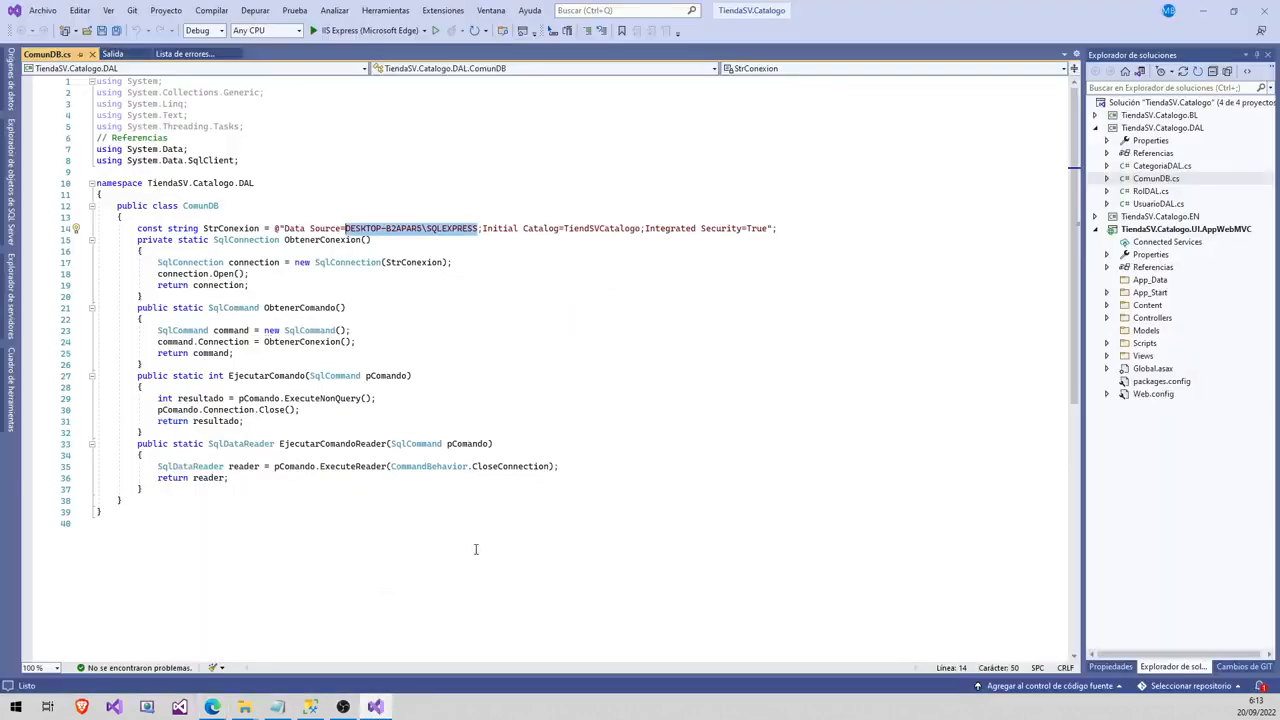
click(374, 708)
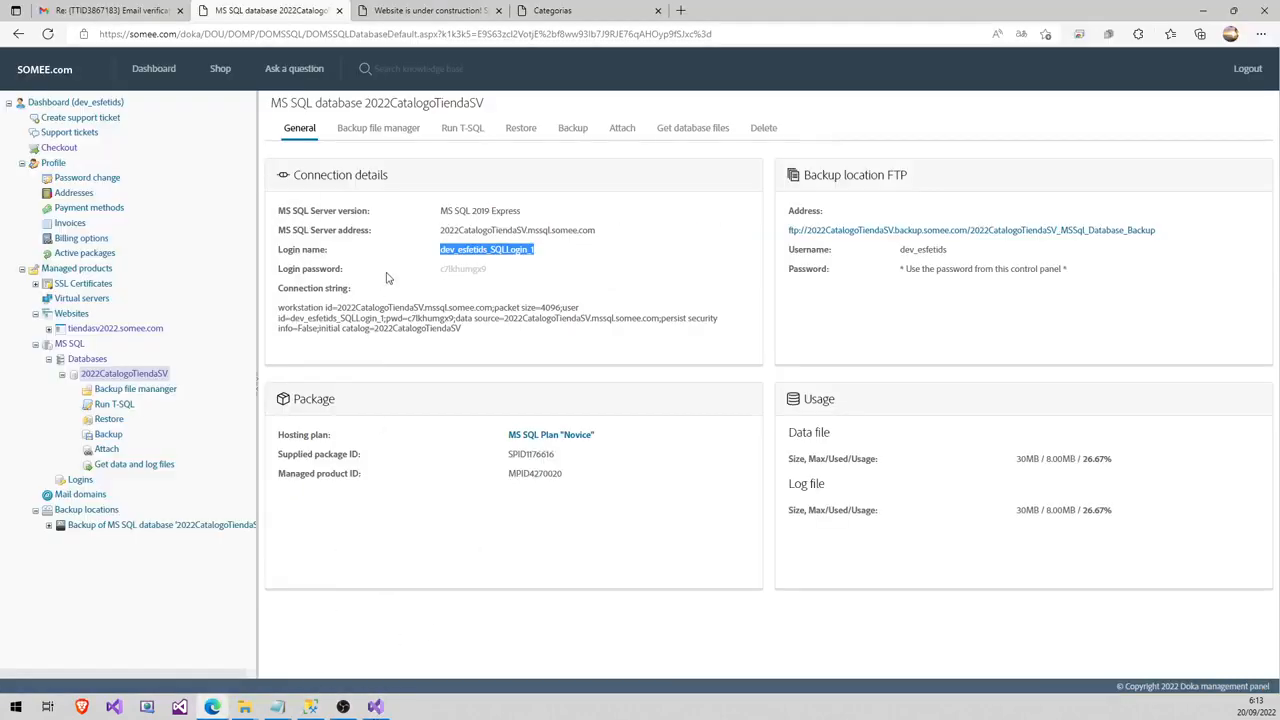
click(311, 707)
click(626, 304)
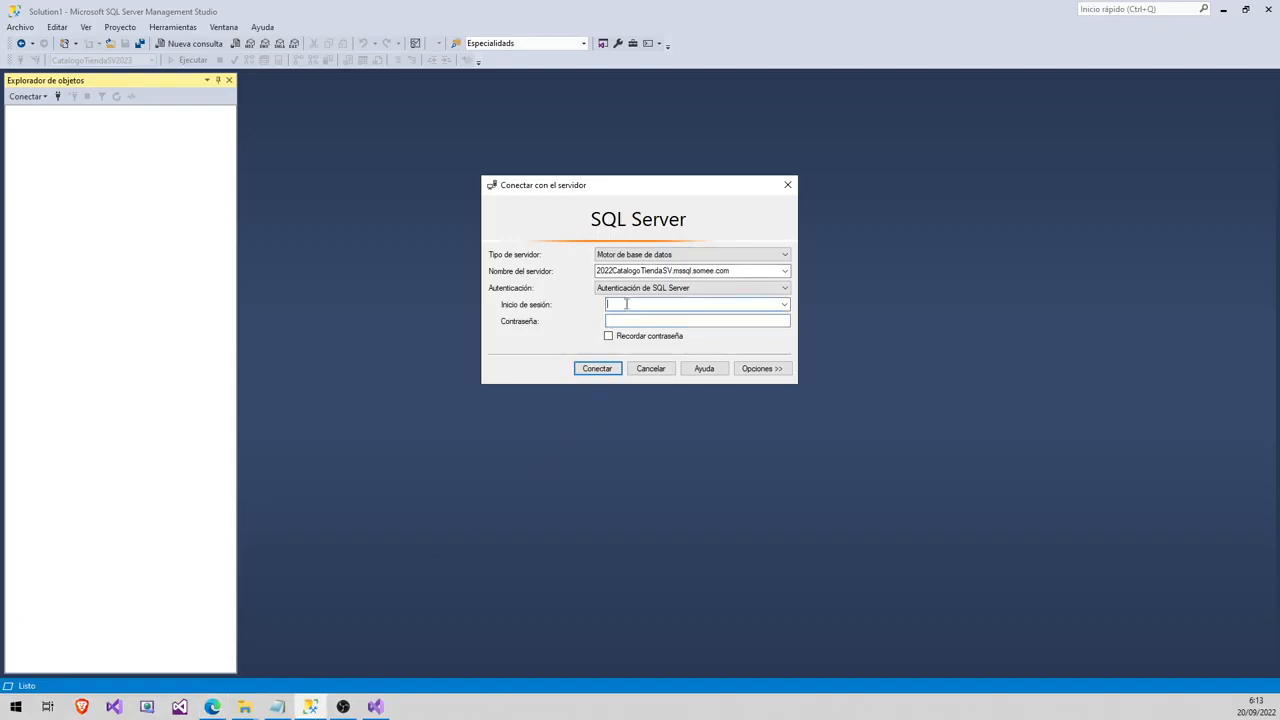
key(ctrl+v)
- Copy the database password from Somee into Contraseña and connect to the server
click(323, 710)
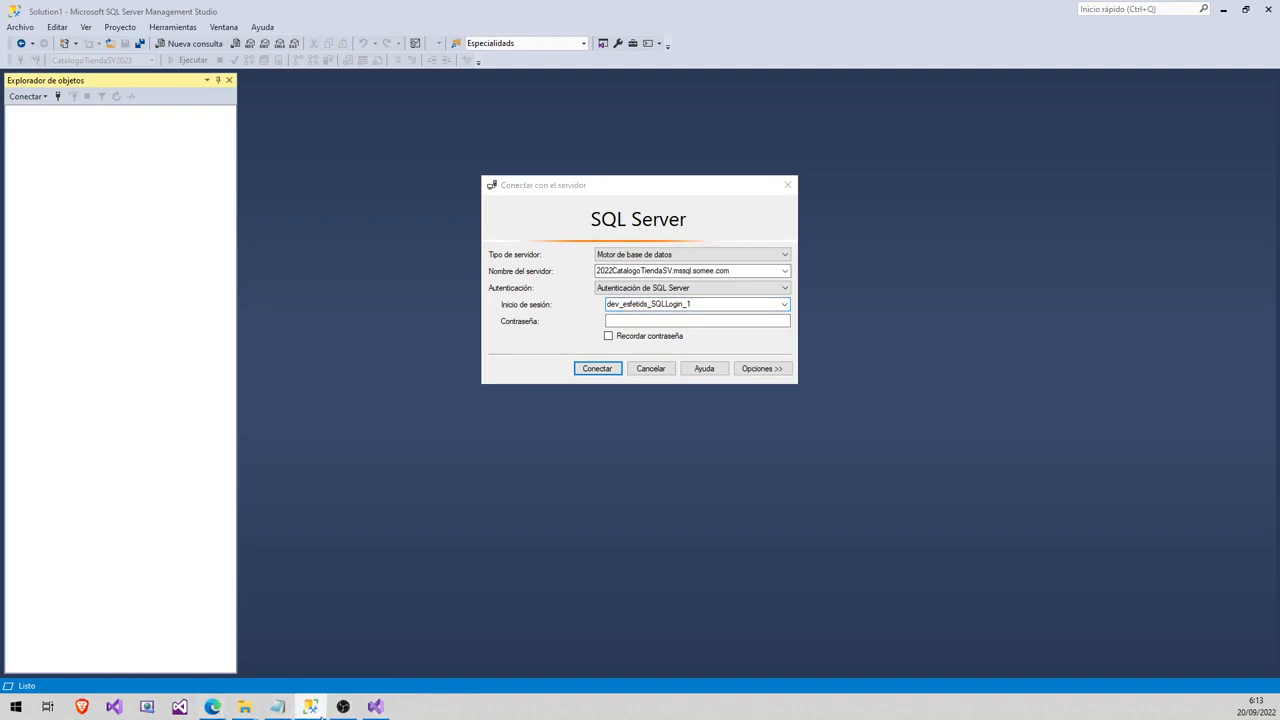
click(212, 707)
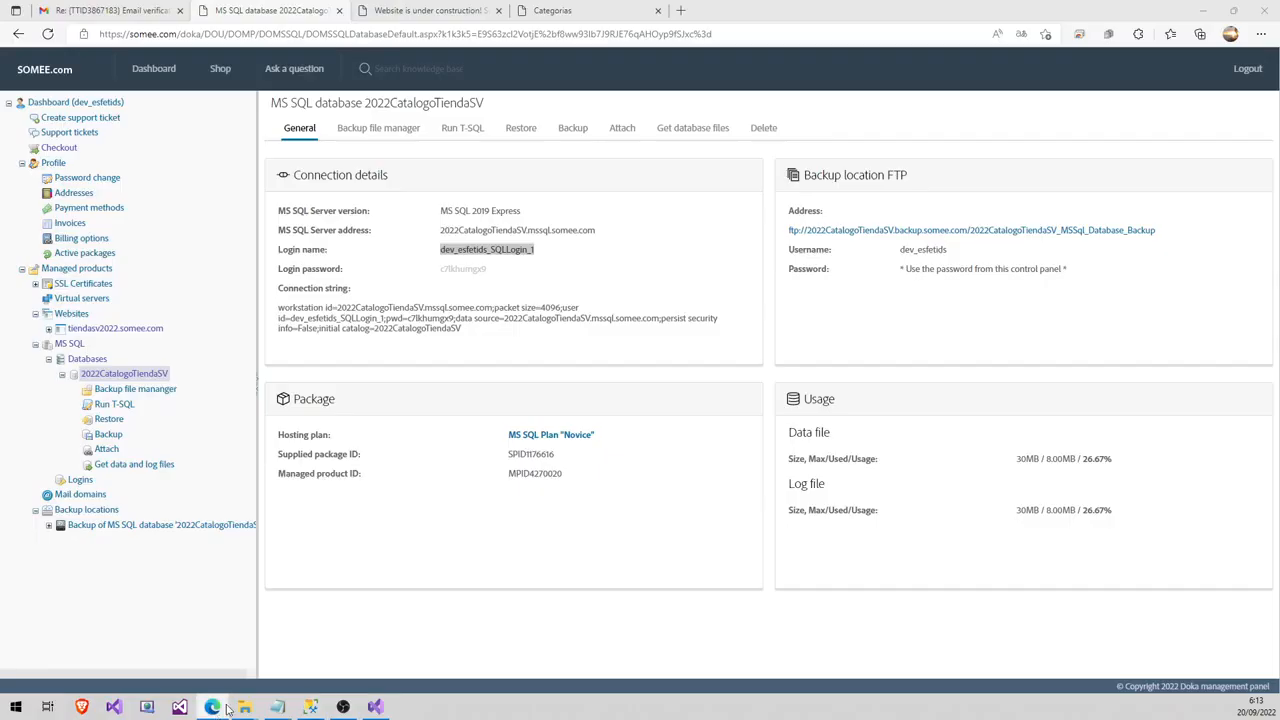
click(480, 283)
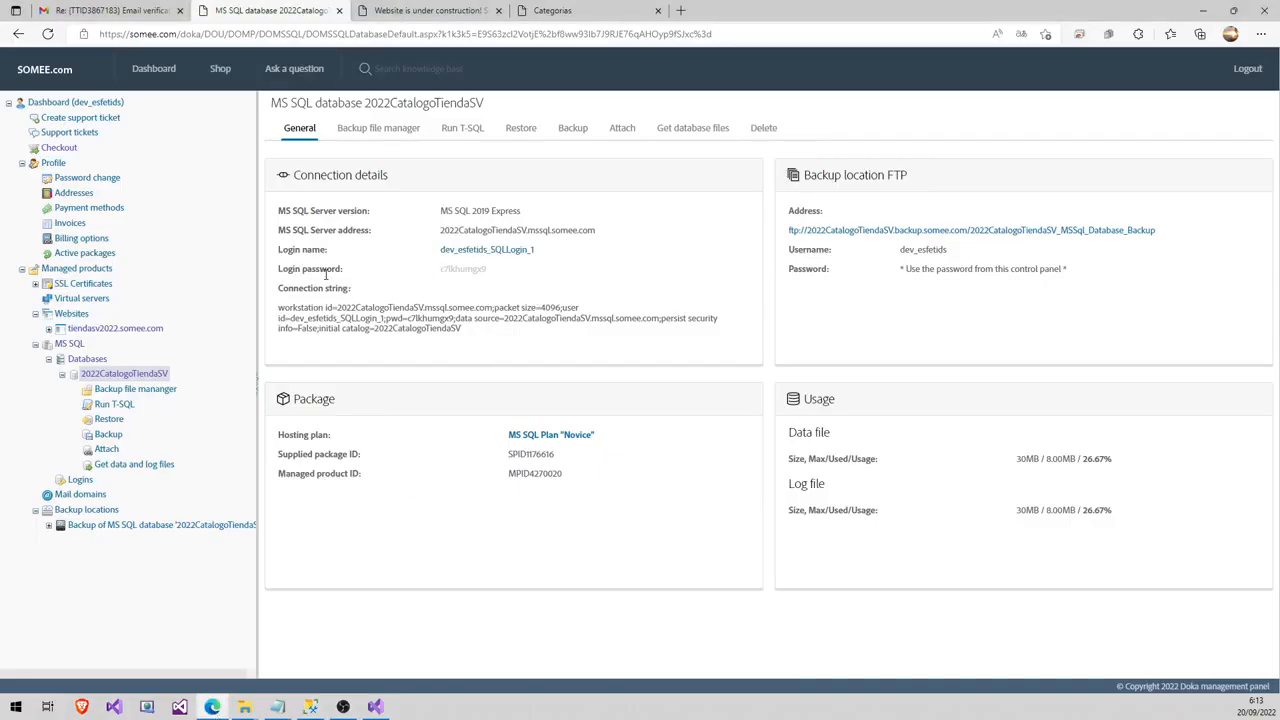
double_click(462, 268)
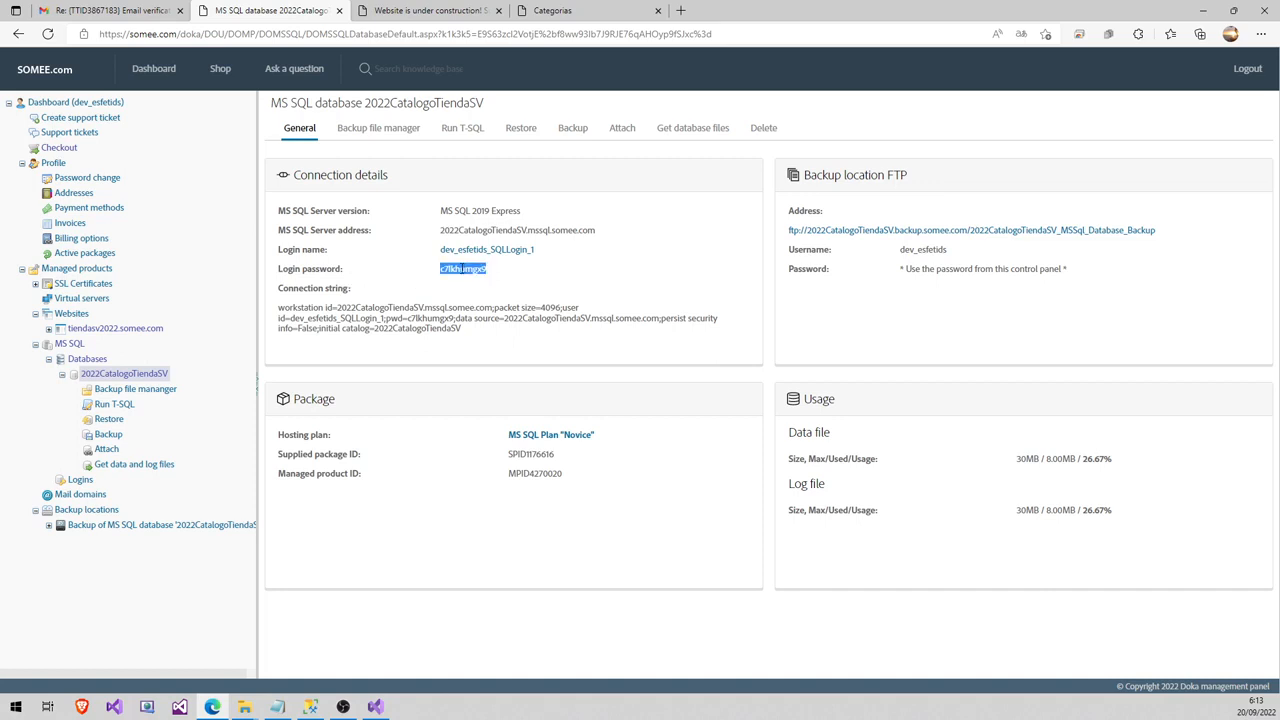
right_click(465, 269)
click(500, 283)
click(312, 709)
click(631, 319)
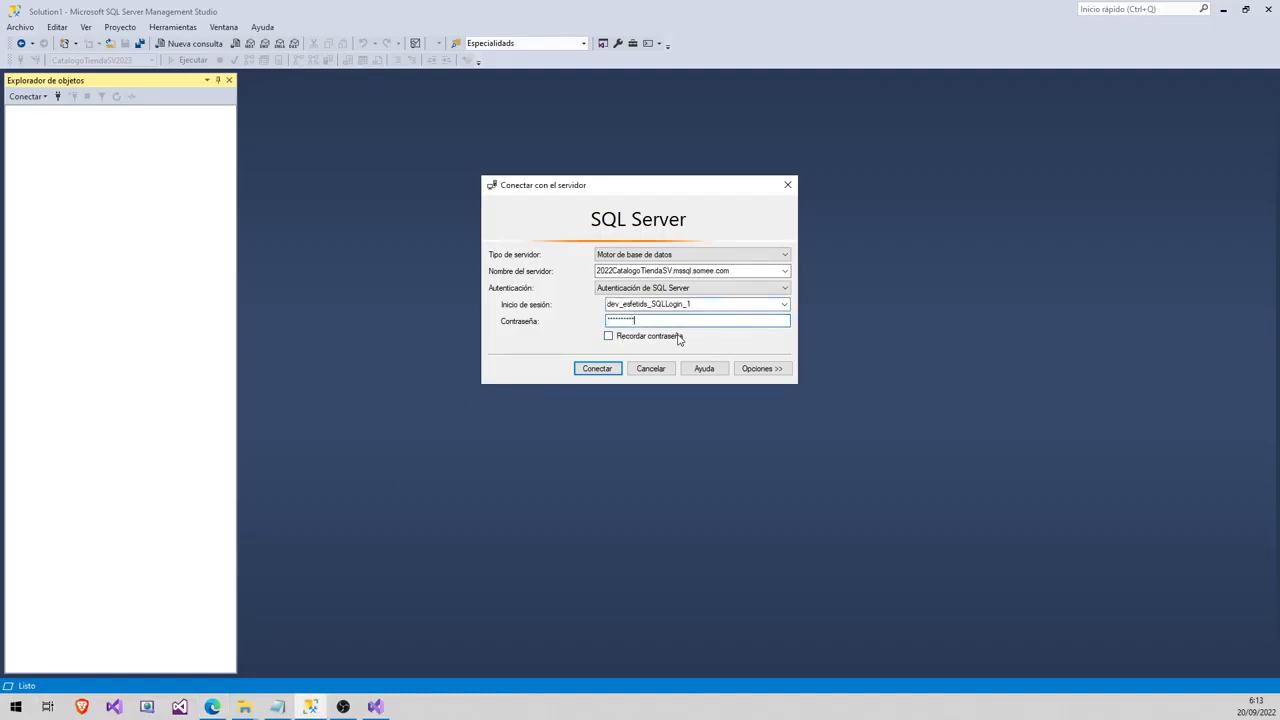
click(602, 370)
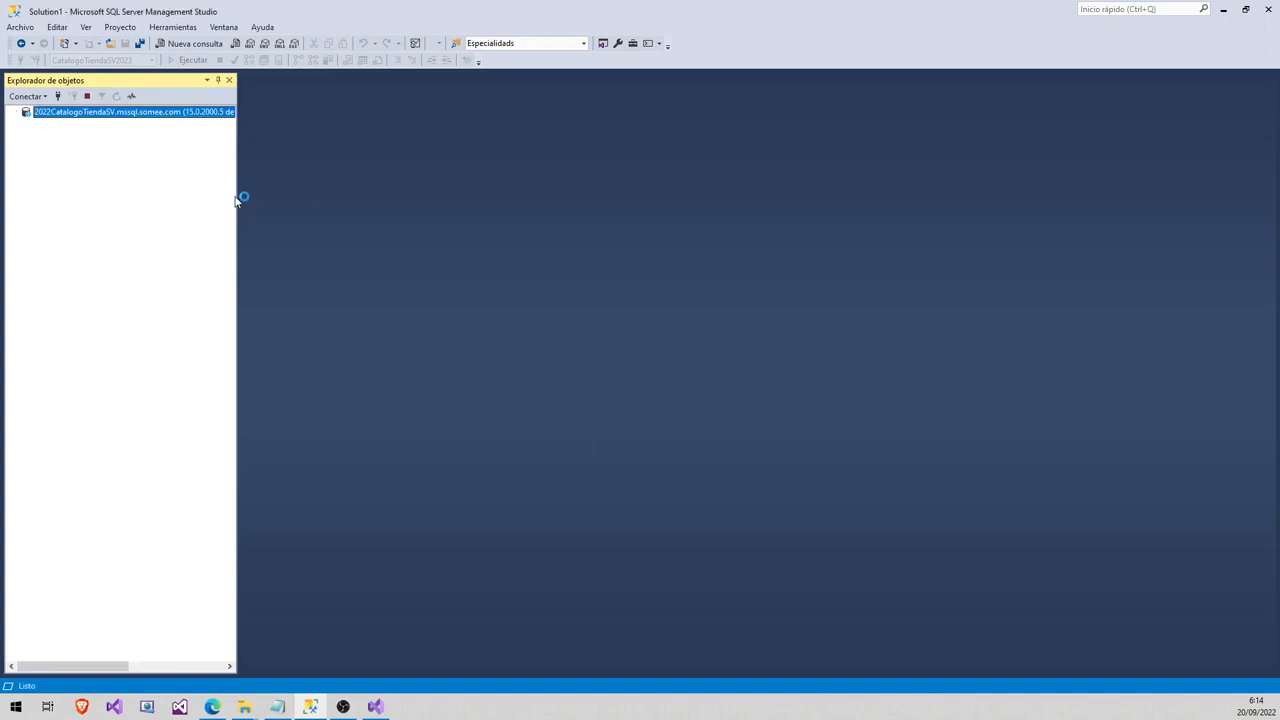
drag(238, 192, 302, 191)
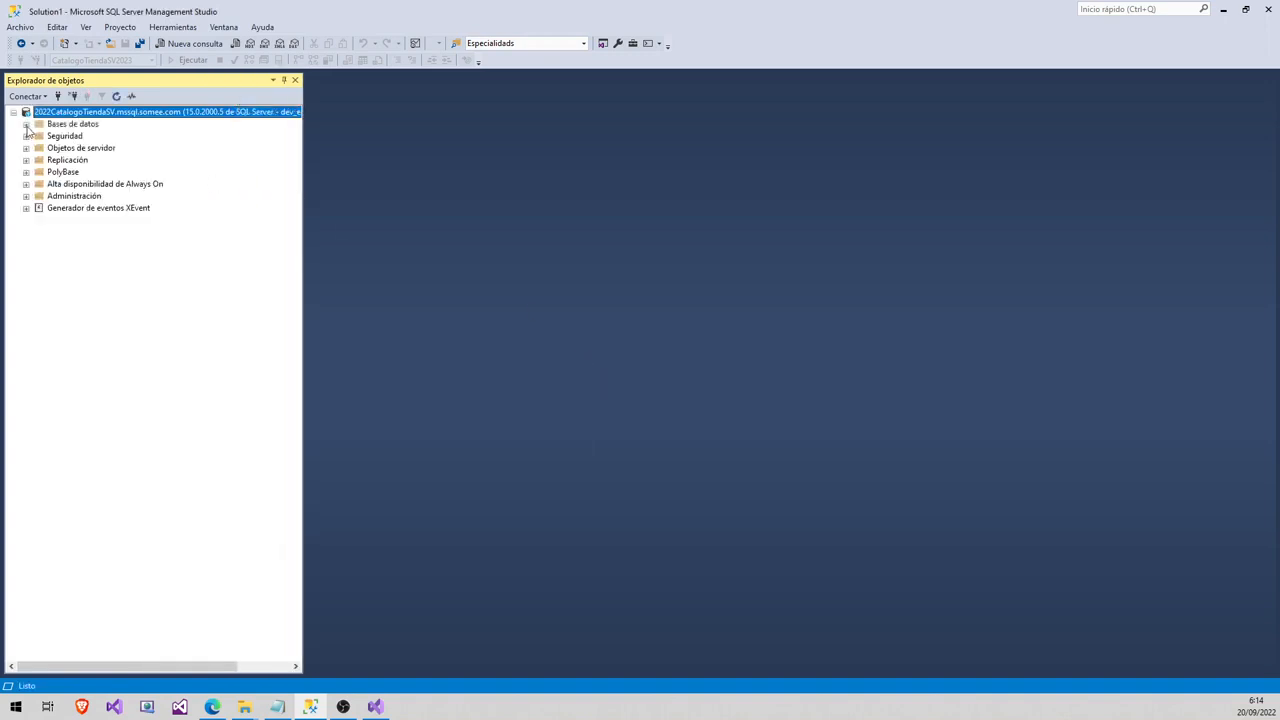
- Expand Bases de datos and 2022CatalogoTiendaSV's folders, then browse for a script in Documents\TEMP
click(26, 124)
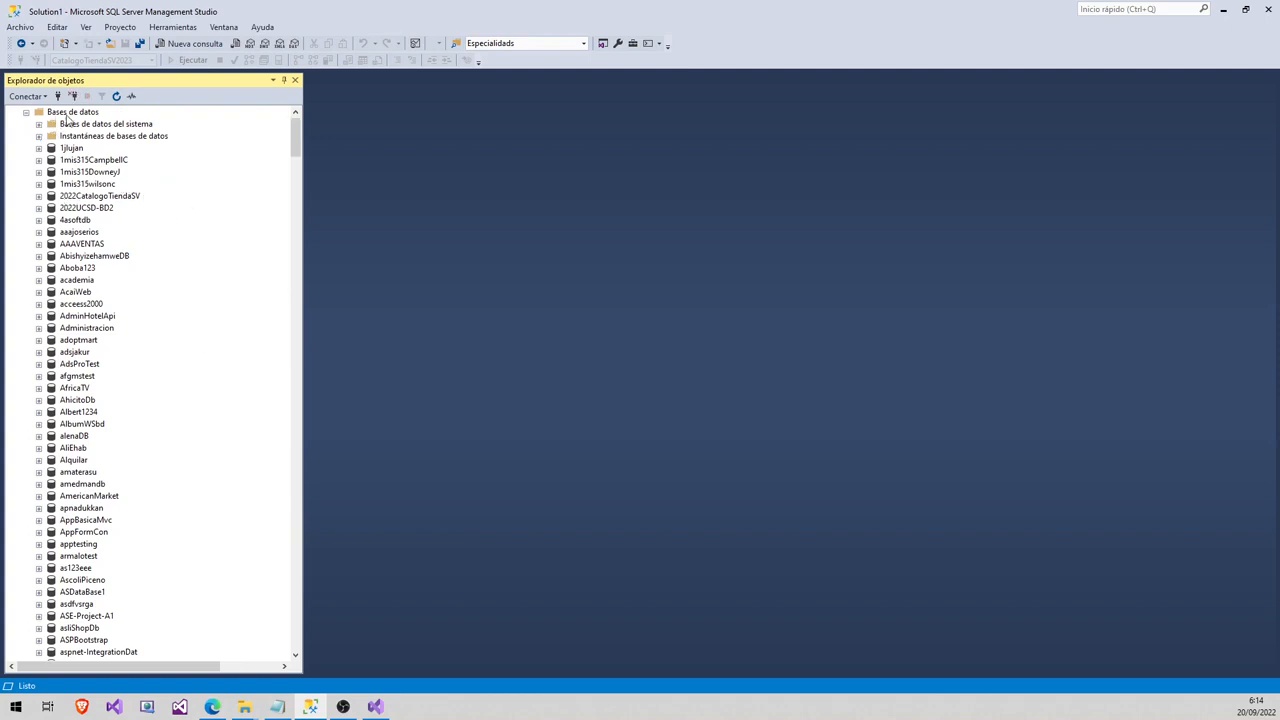
click(86, 199)
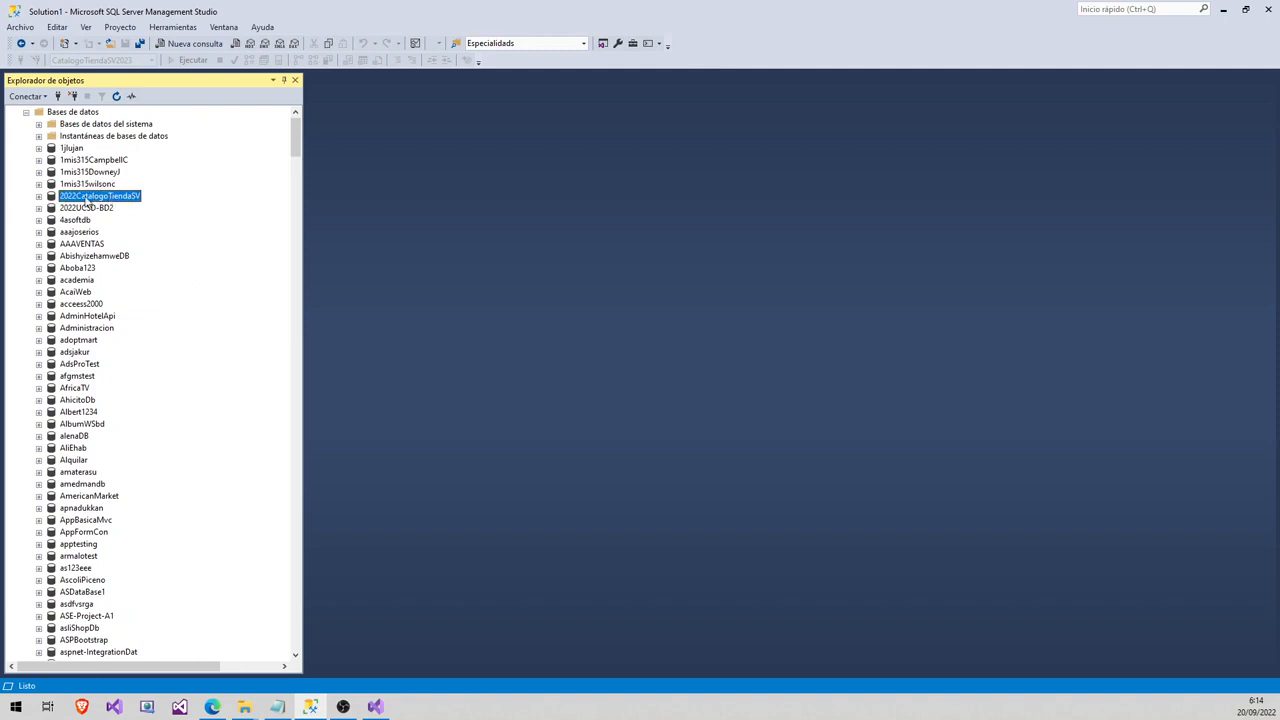
click(216, 707)
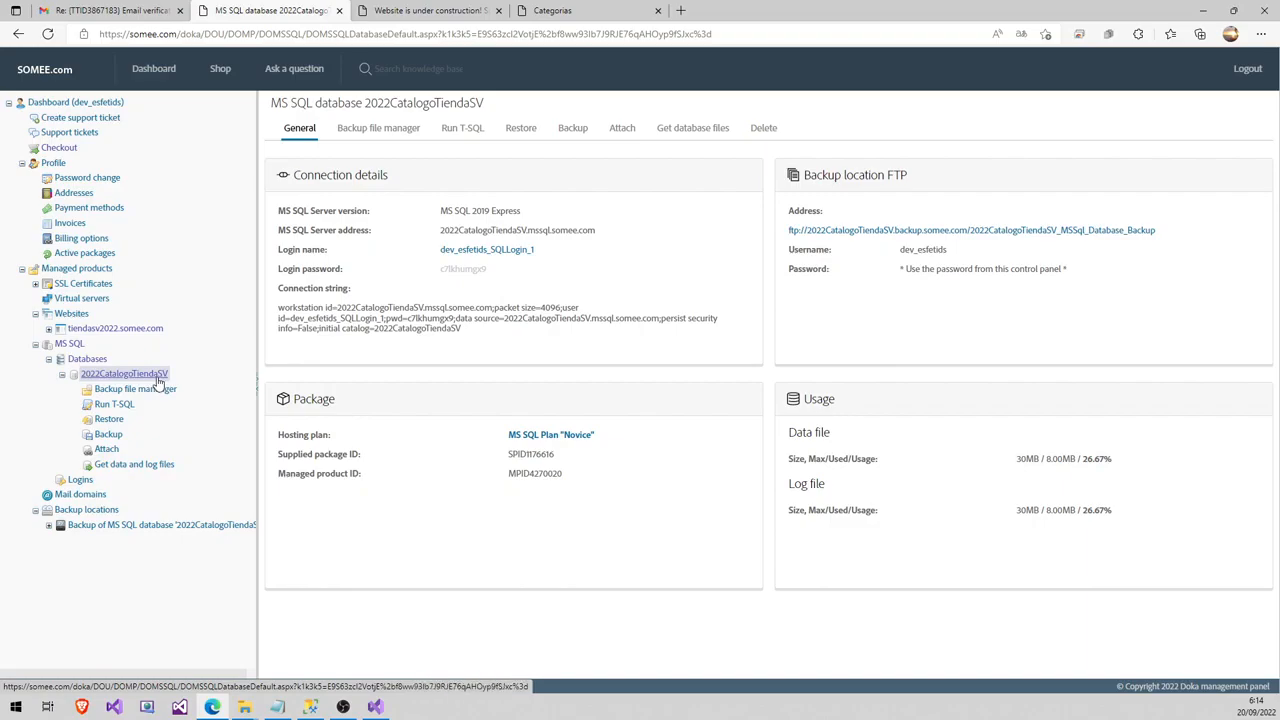
click(310, 706)
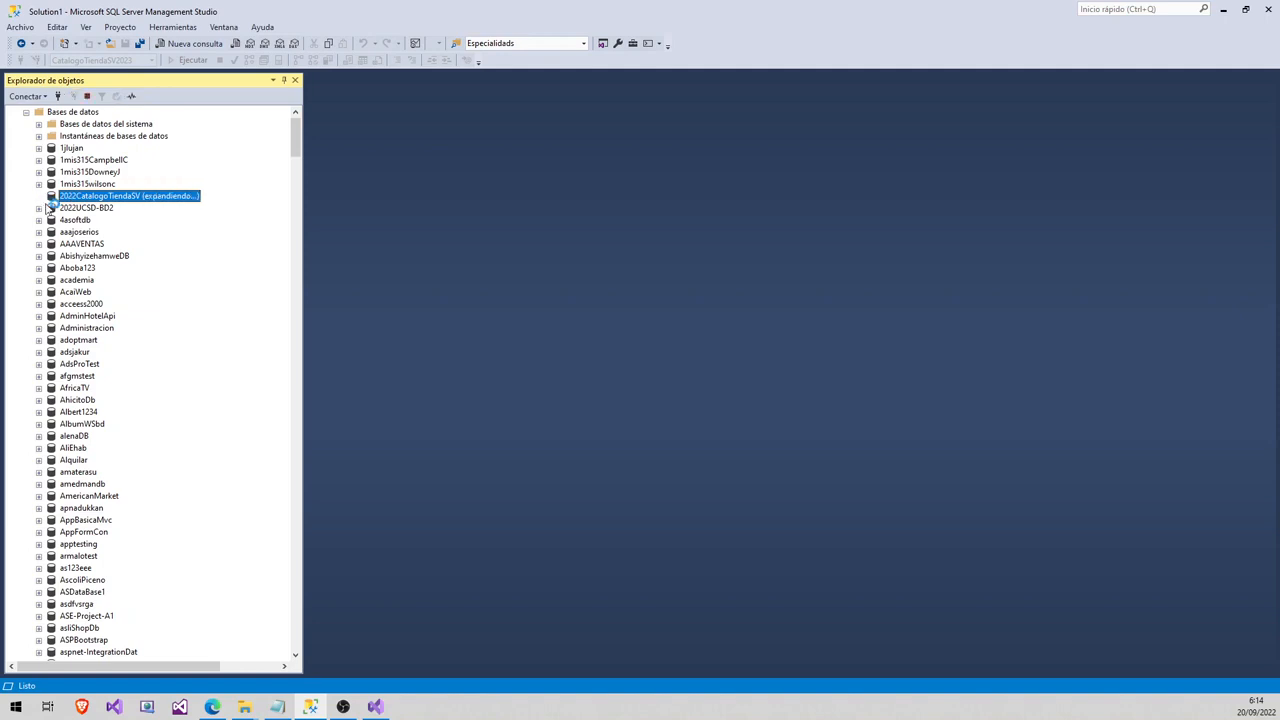
click(39, 196)
click(52, 220)
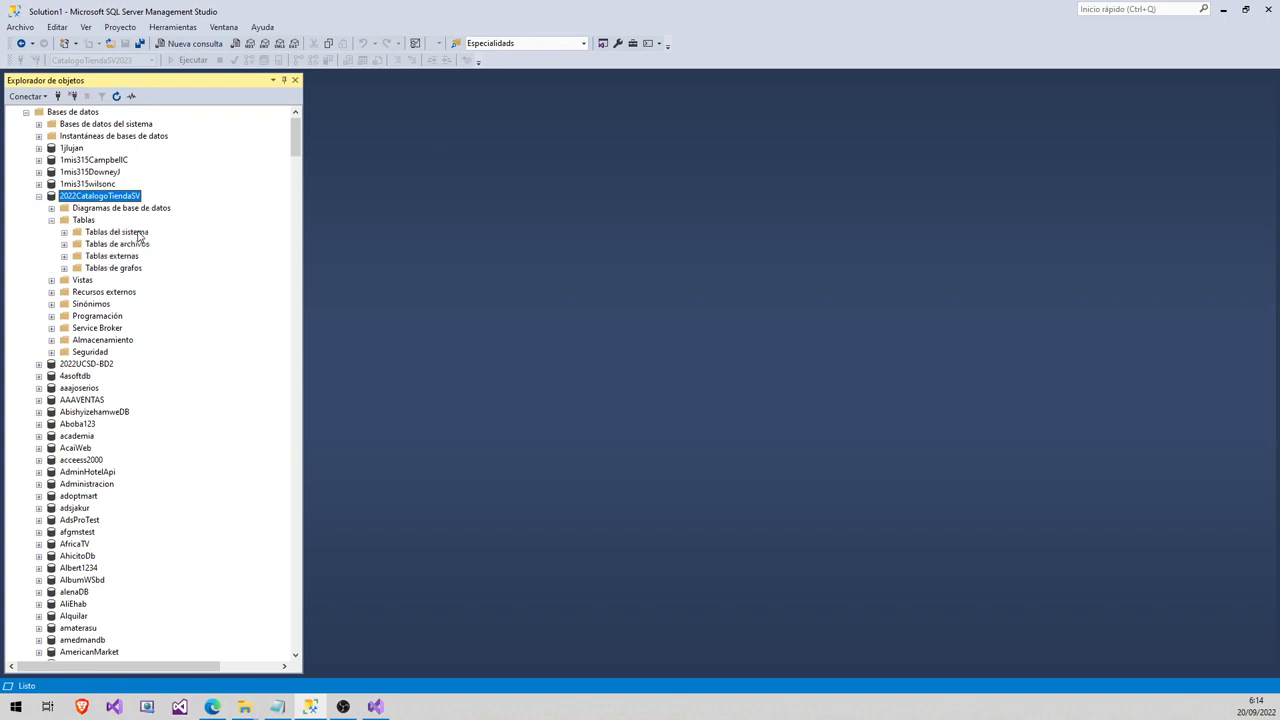
click(52, 220)
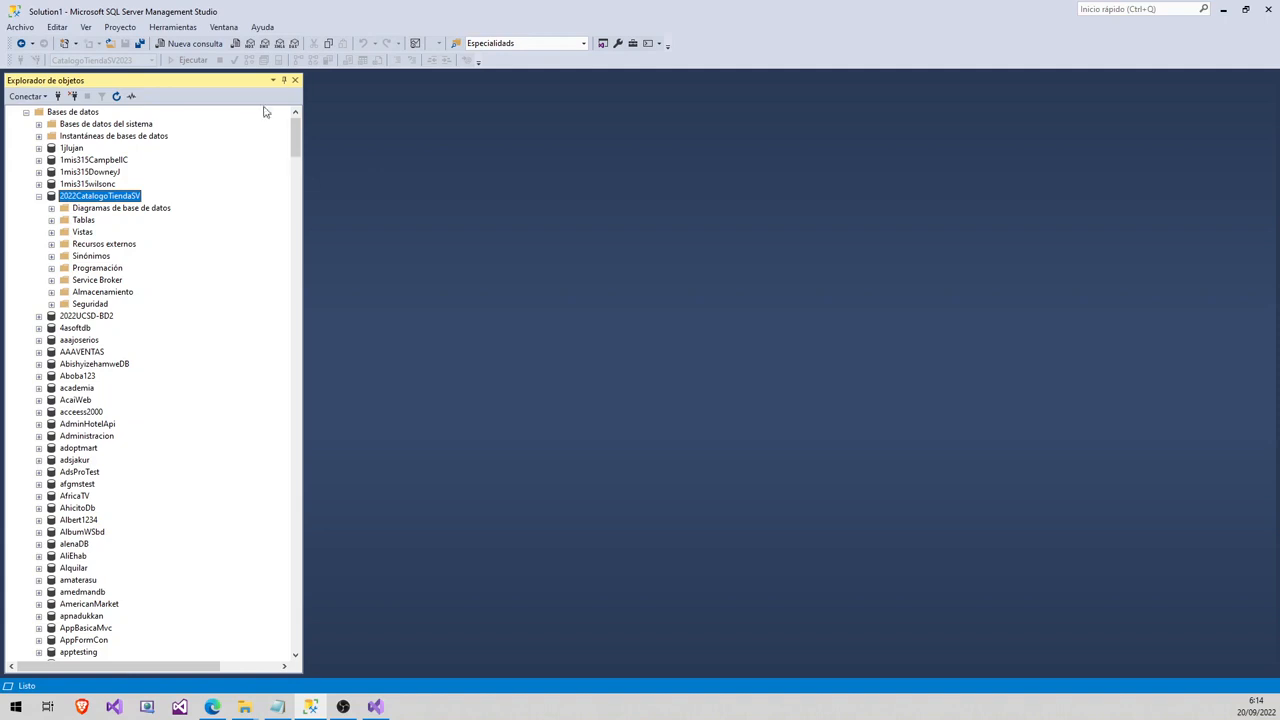
click(110, 45)
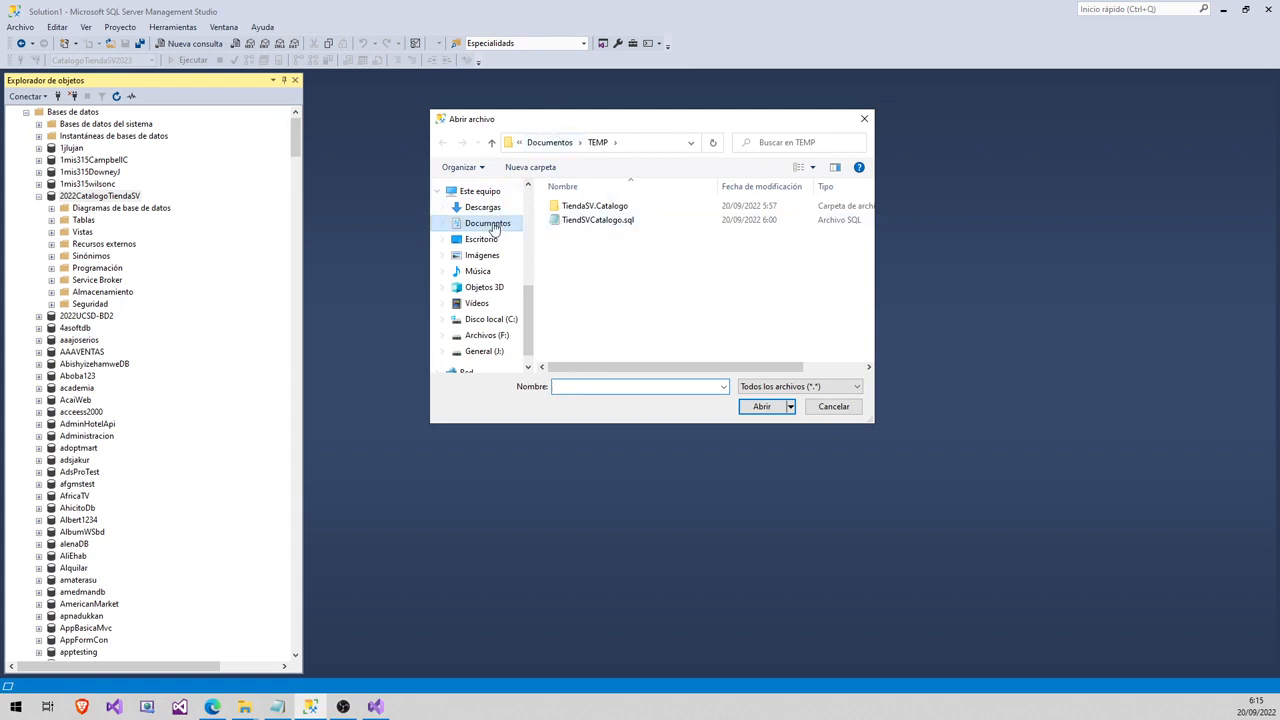
- Open TiendSVCatalogo.sql and look over its database statements and table definitions
double_click(594, 222)
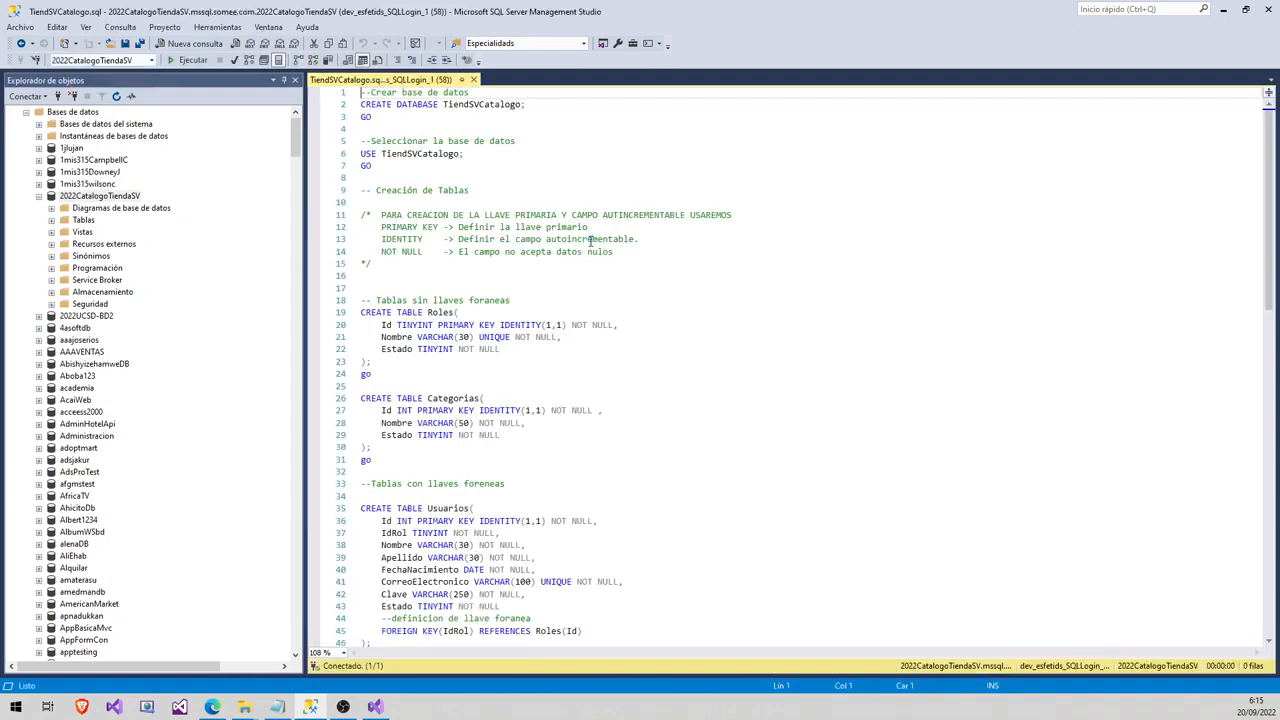
double_click(483, 104)
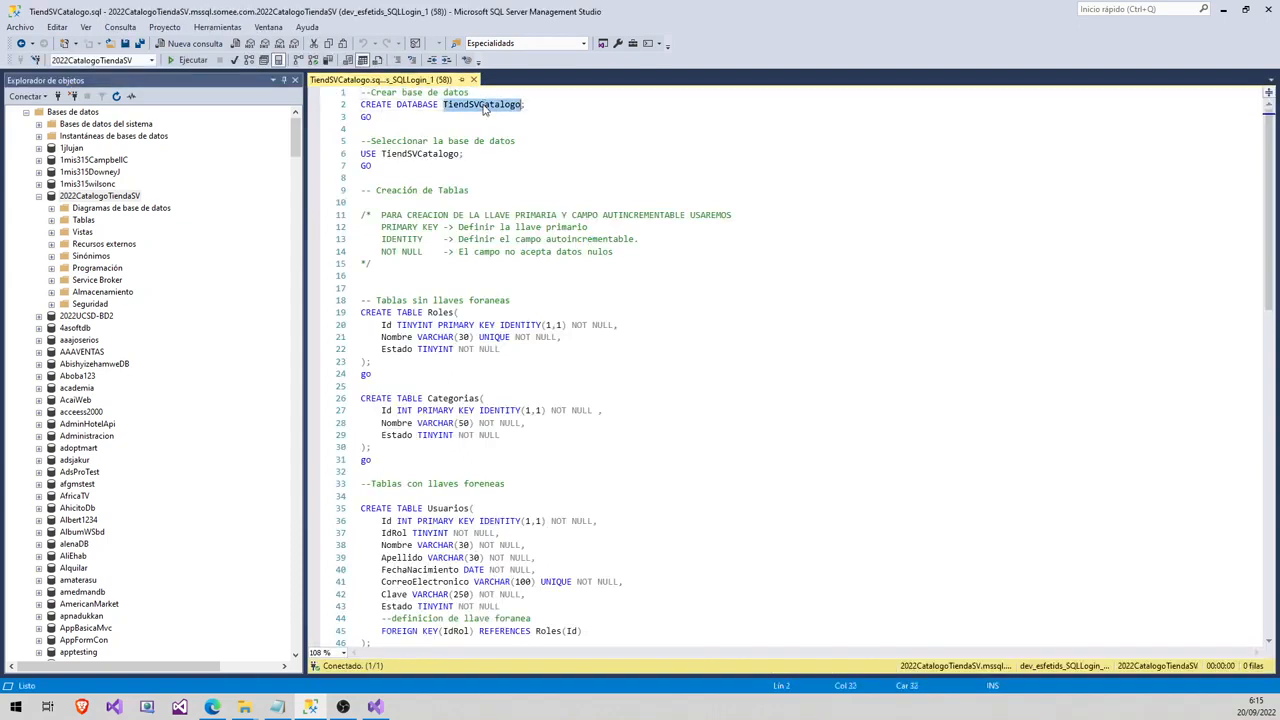
double_click(422, 155)
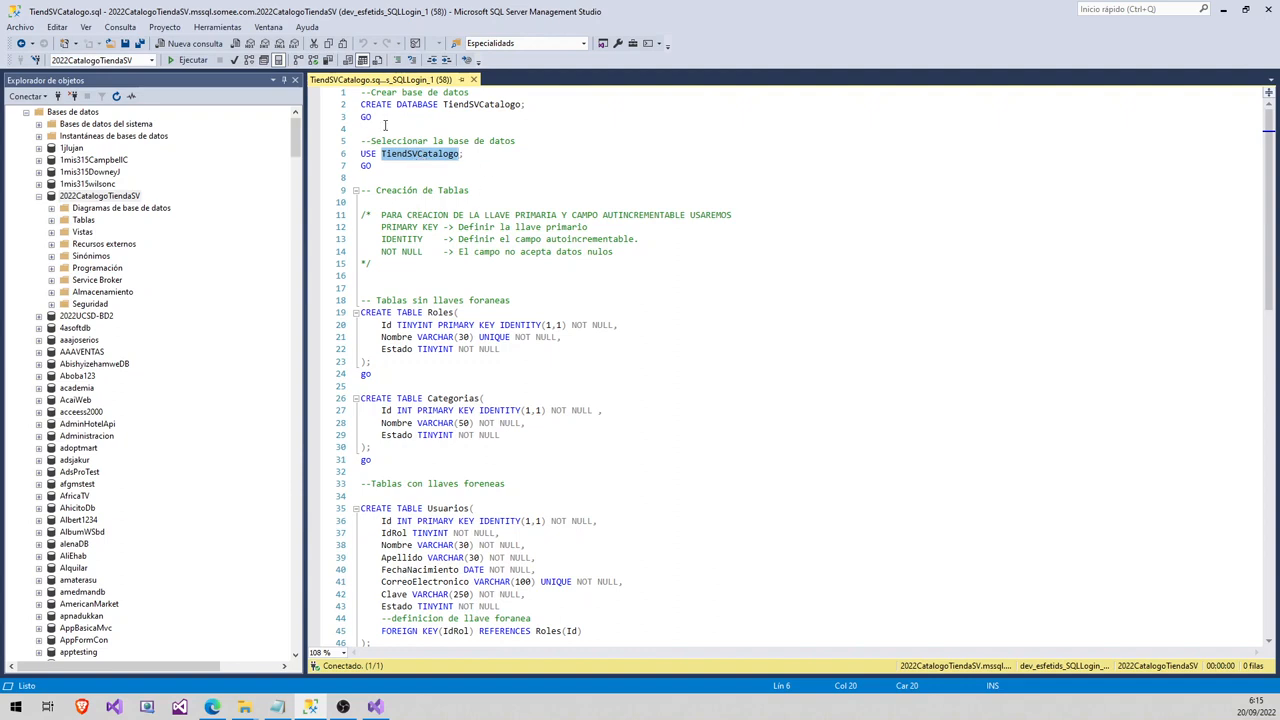
drag(363, 104, 450, 166)
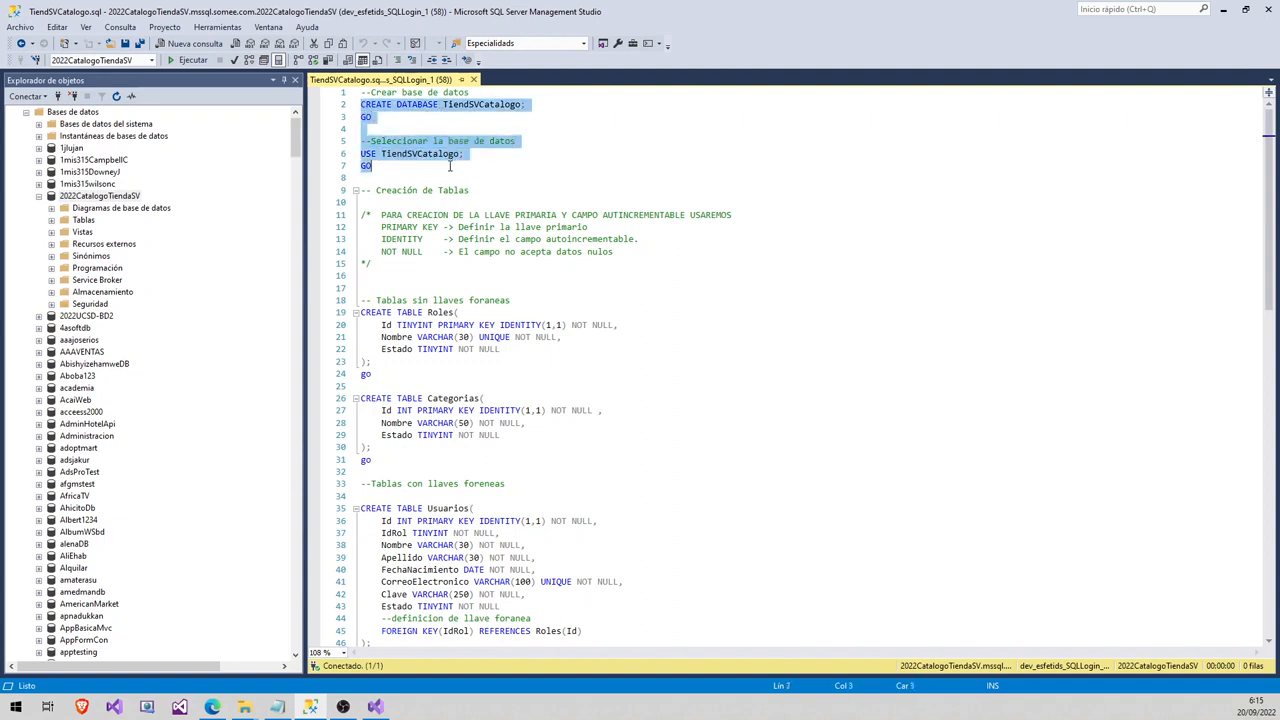
scroll(460, 183, down, 2)
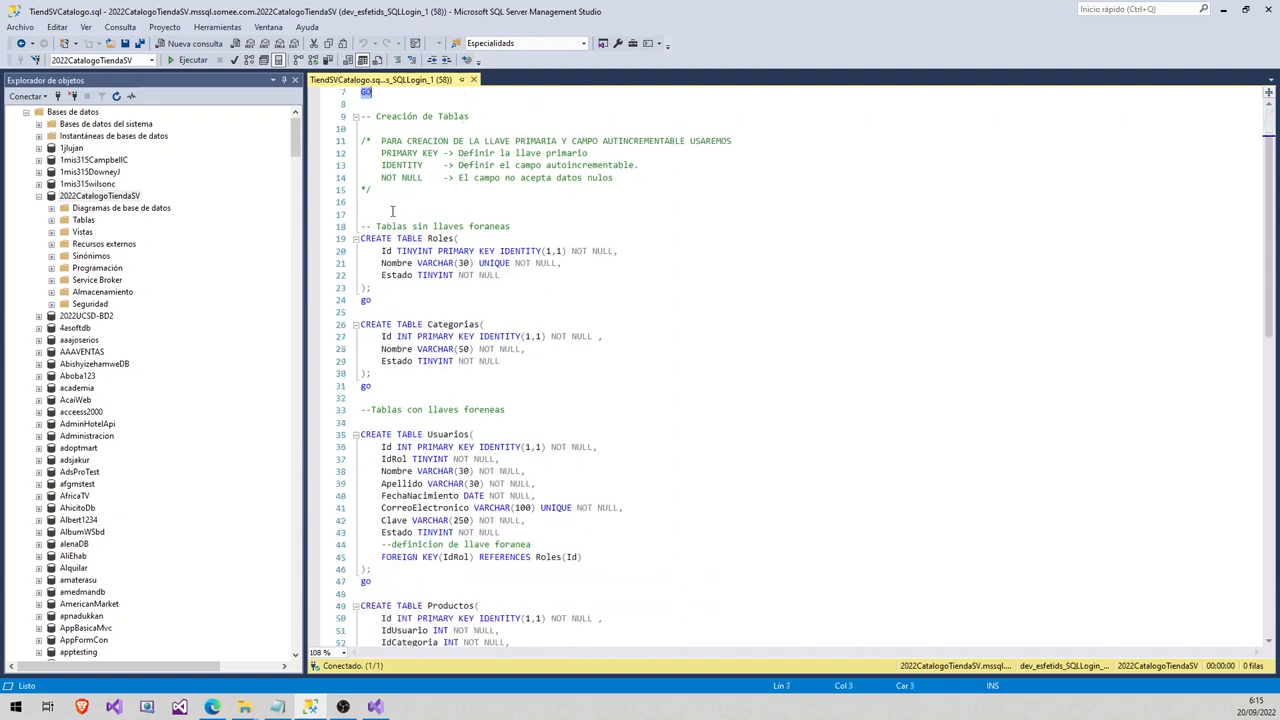
drag(392, 211, 481, 396)
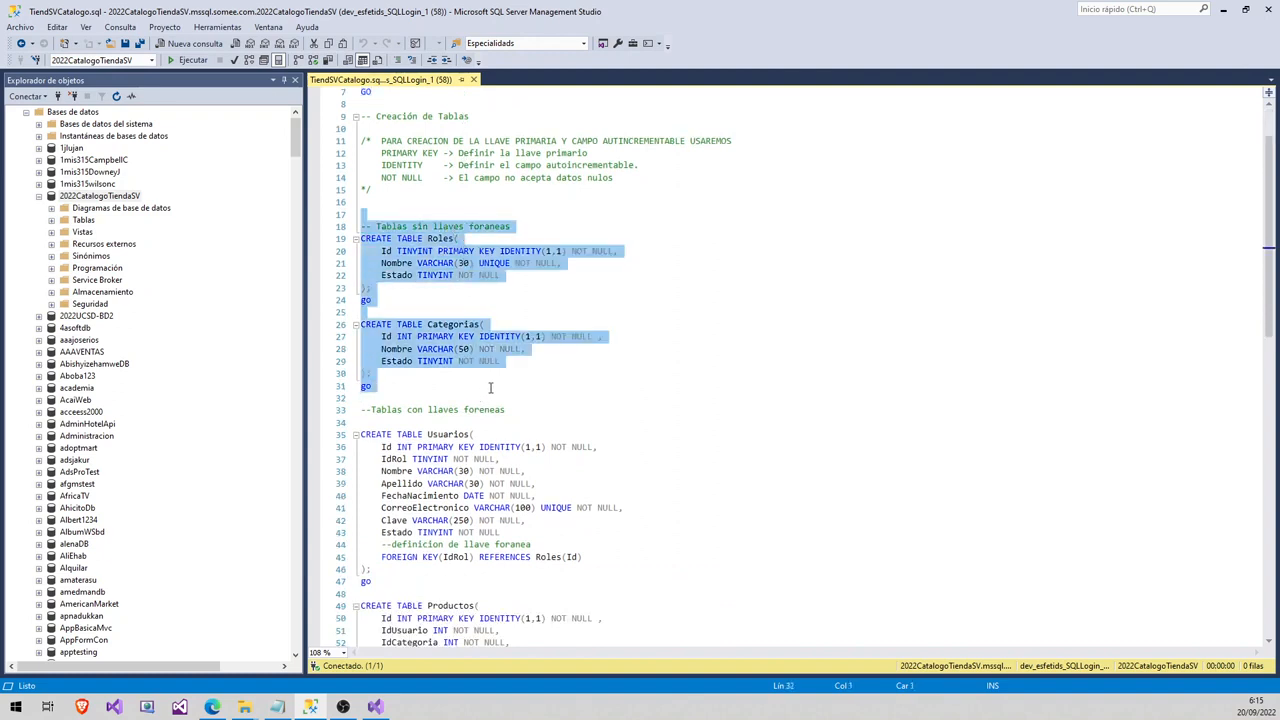
scroll(490, 388, down, 2)
drag(431, 324, 576, 657)
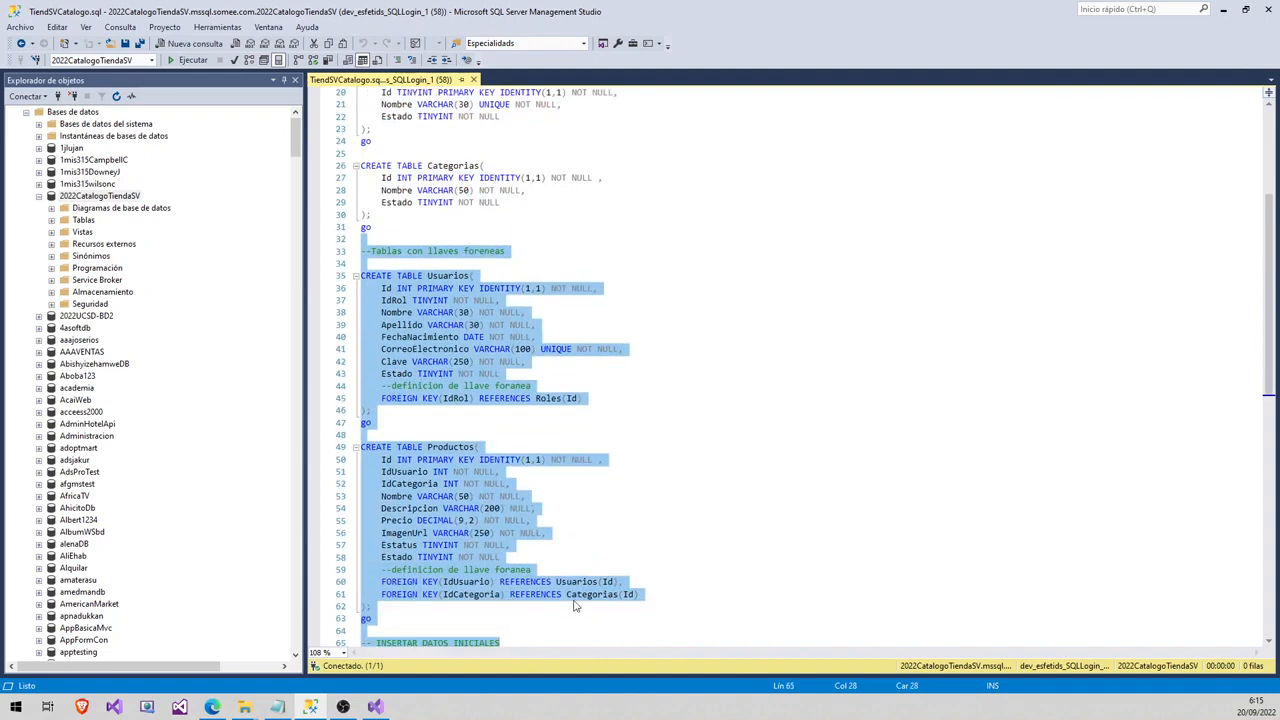
scroll(575, 604, down, 5)
drag(500, 573, 341, 463)
scroll(530, 436, up, 11)
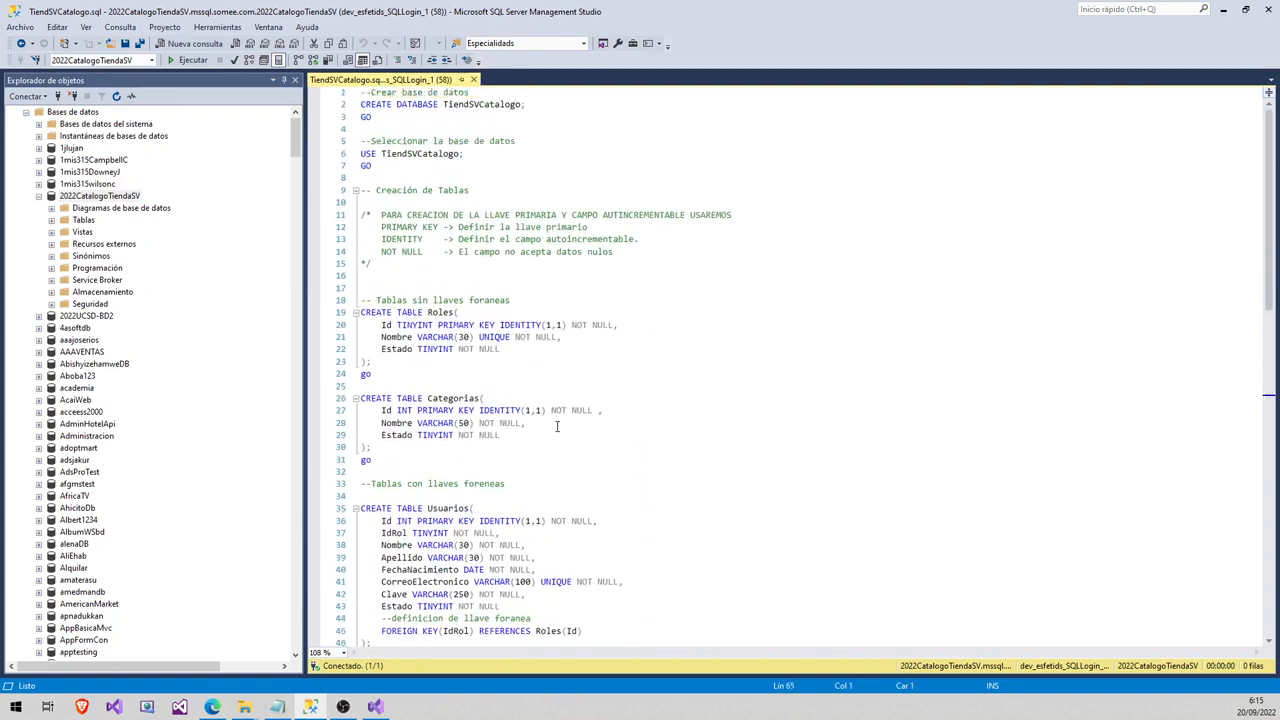
- Comment out the CREATE DATABASE line and delete TiendSVCatalogo from the USE statement
click(383, 130)
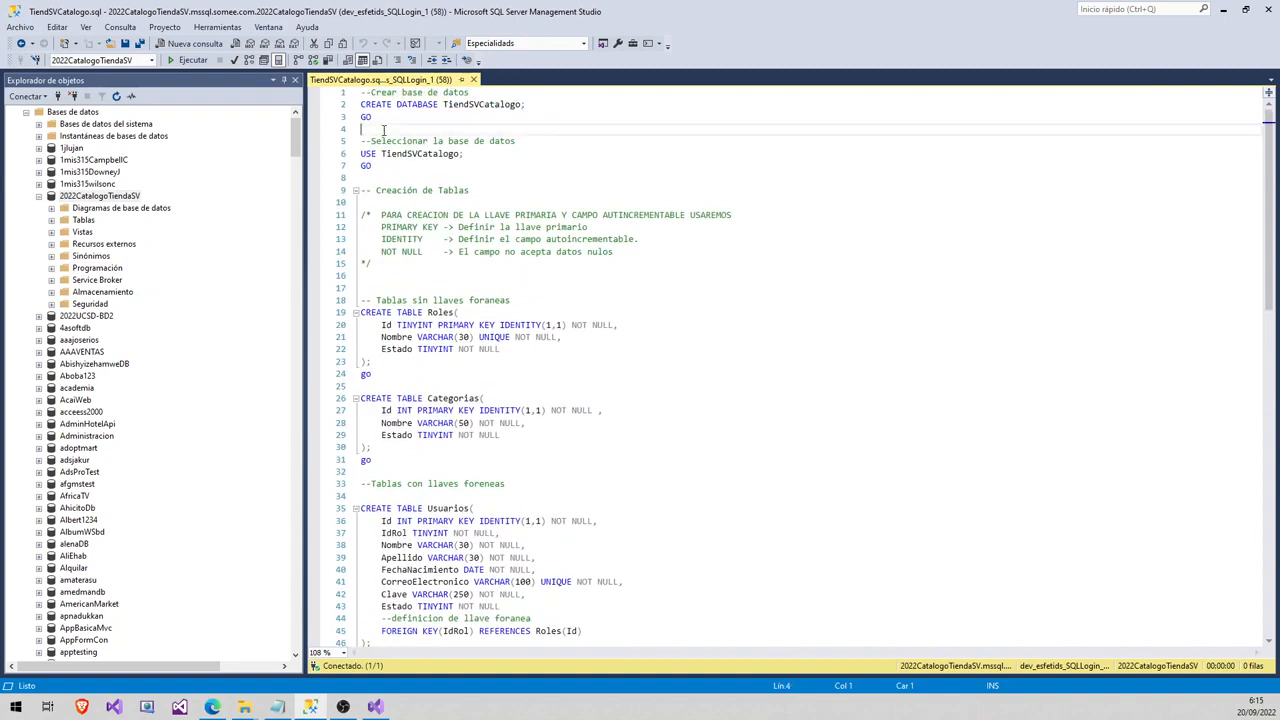
double_click(463, 104)
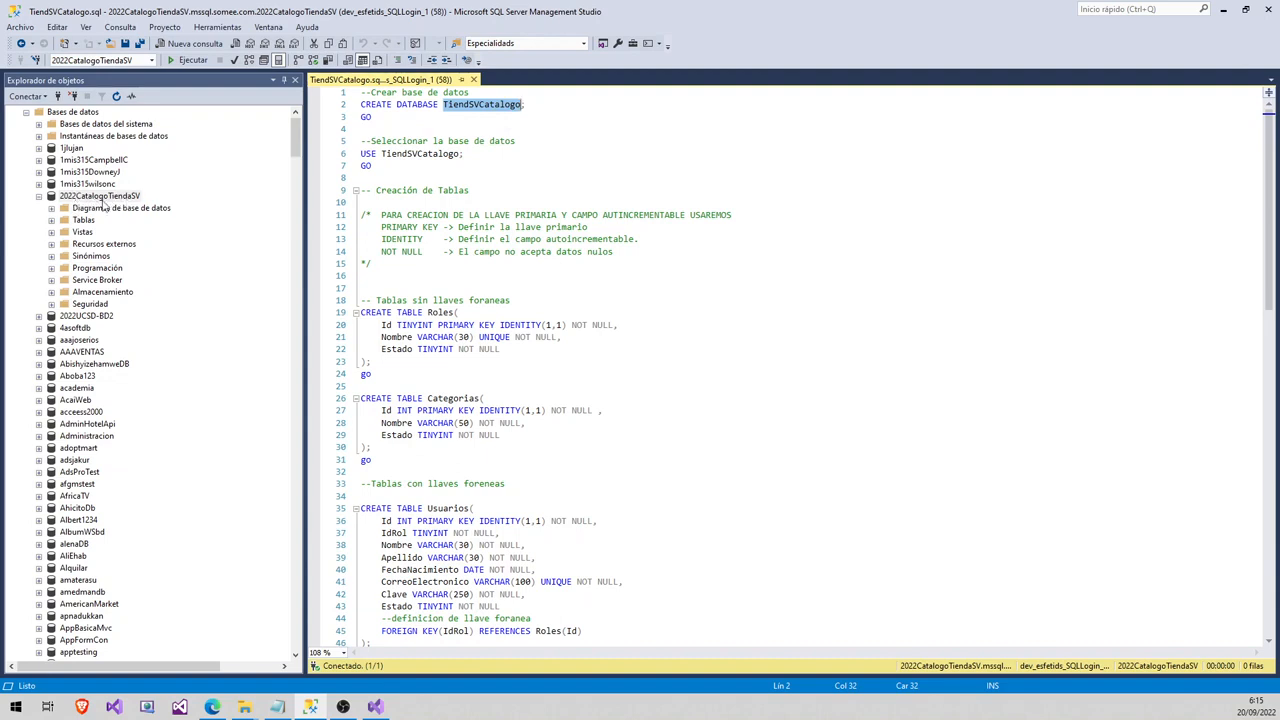
click(474, 104)
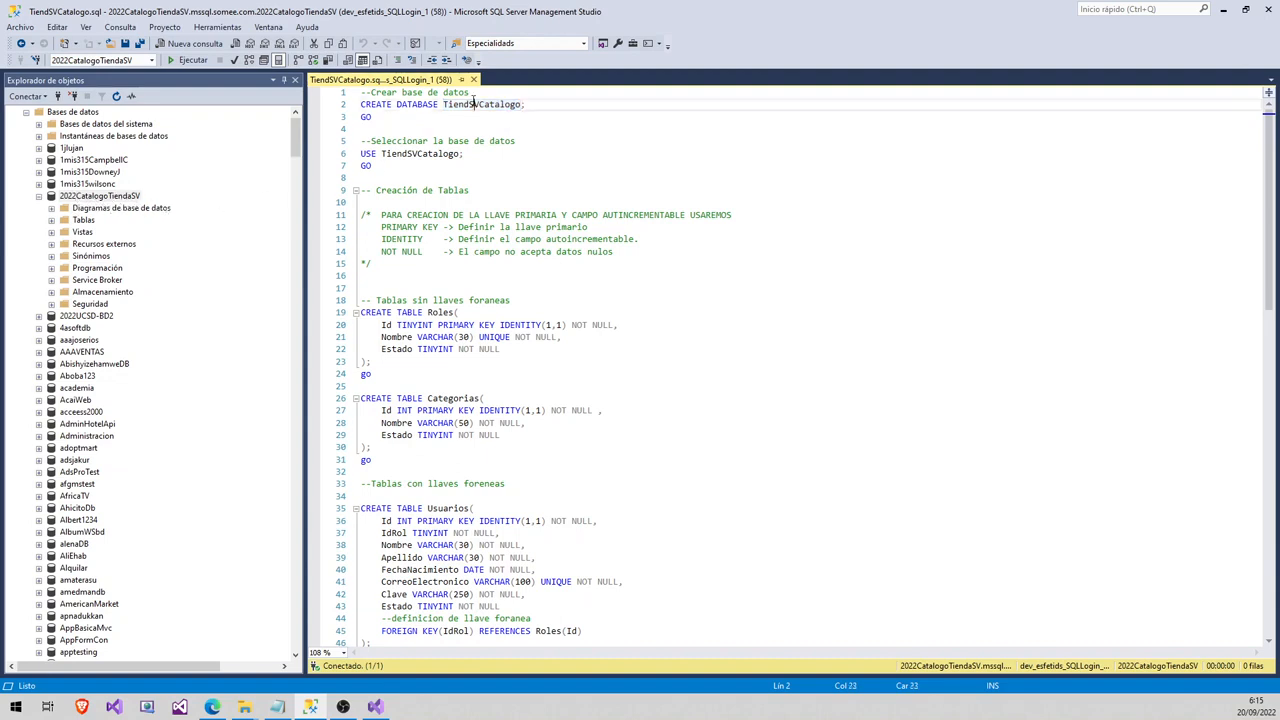
click(362, 104)
text(--)
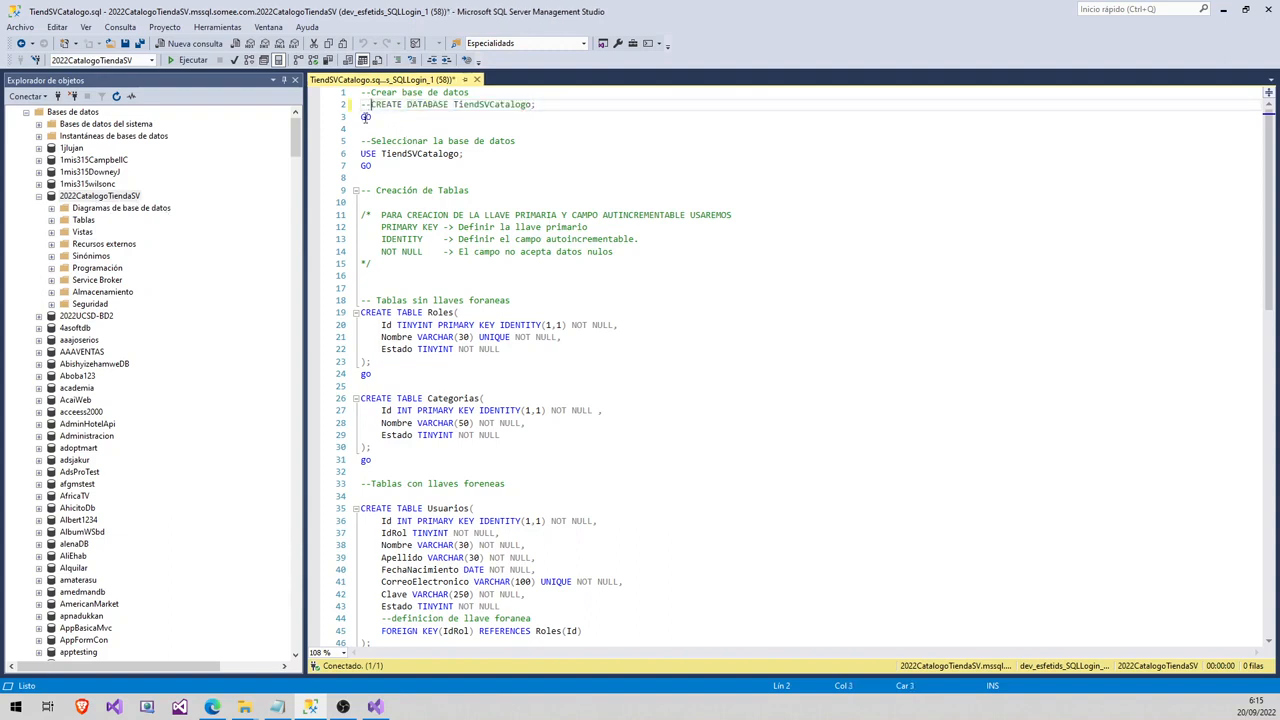
click(363, 117)
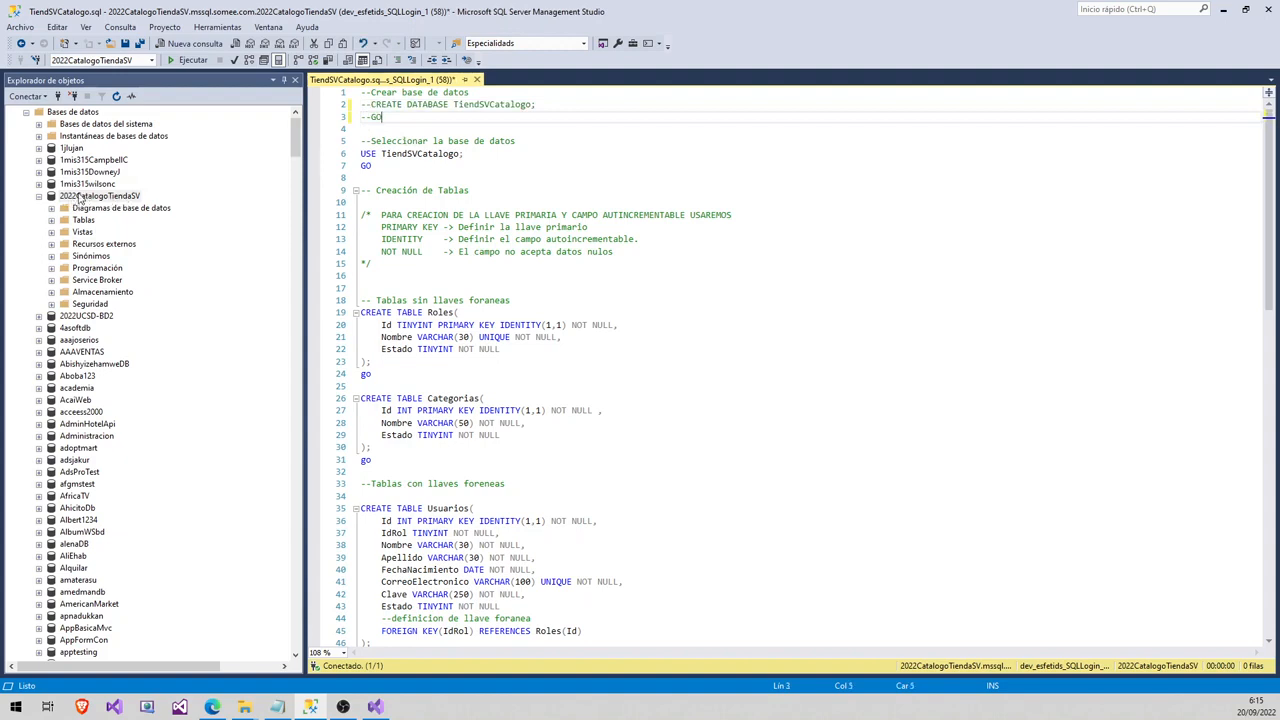
click(362, 153)
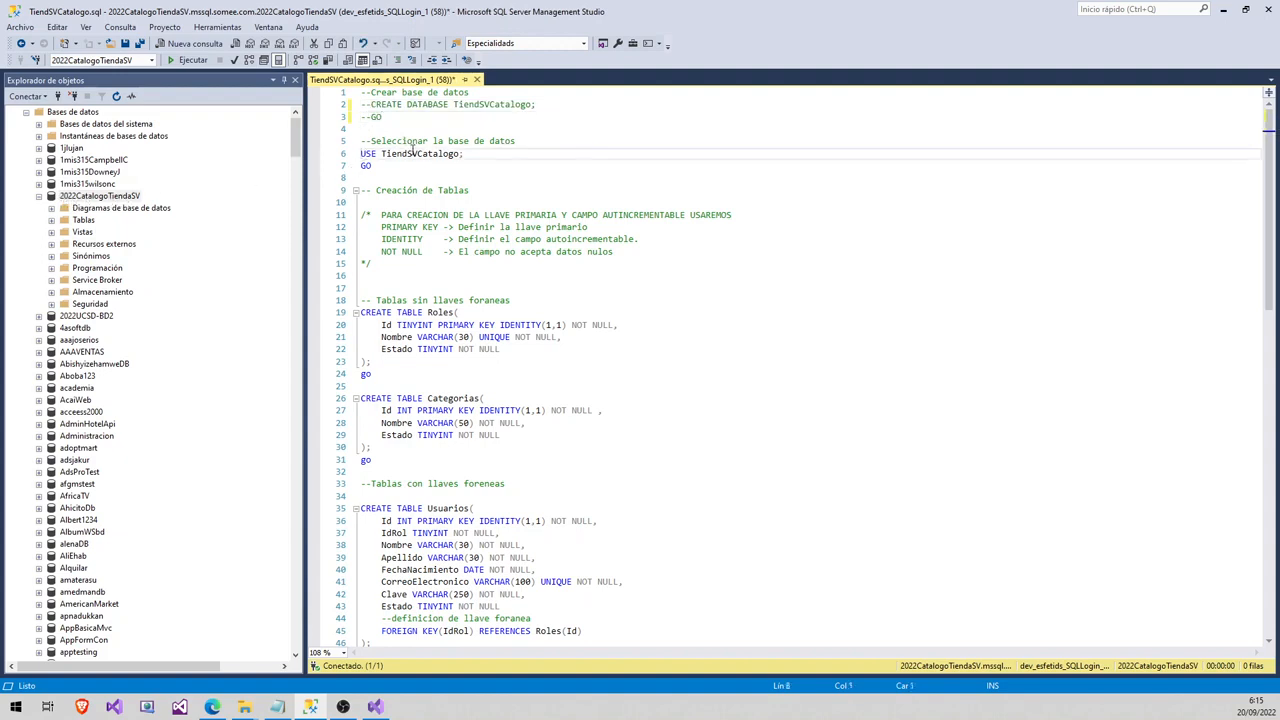
double_click(405, 153)
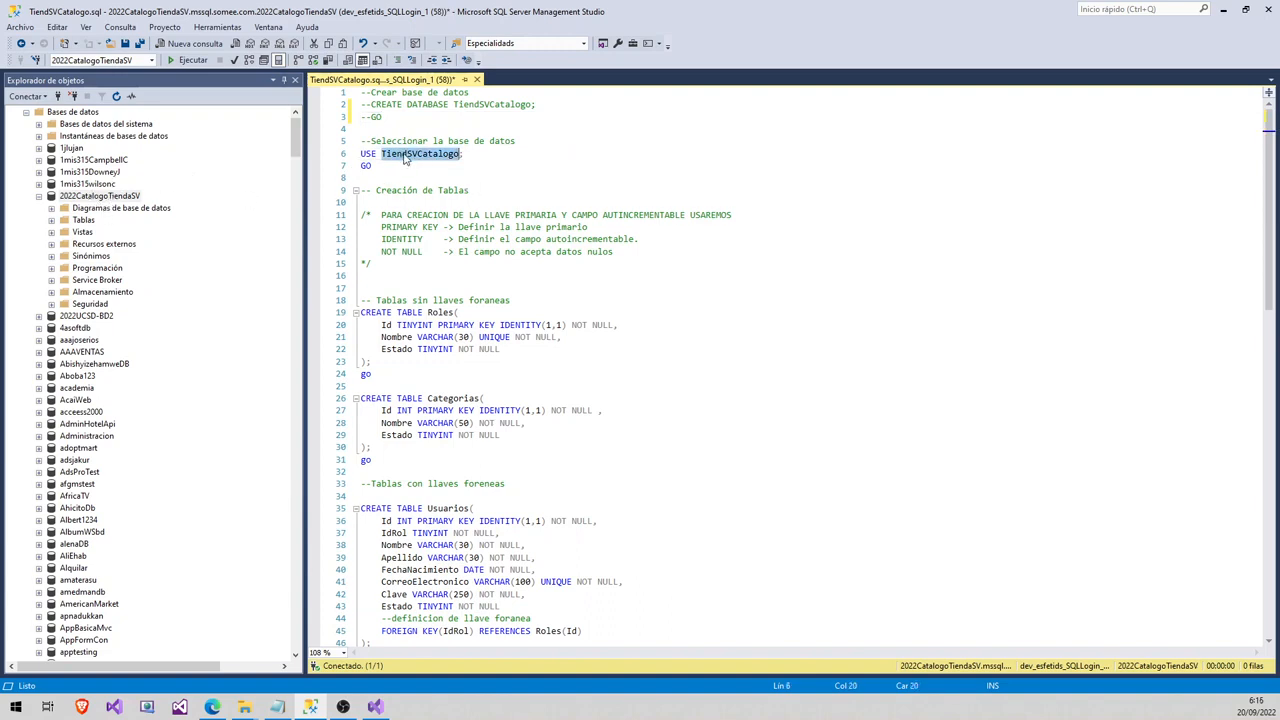
key(Delete)
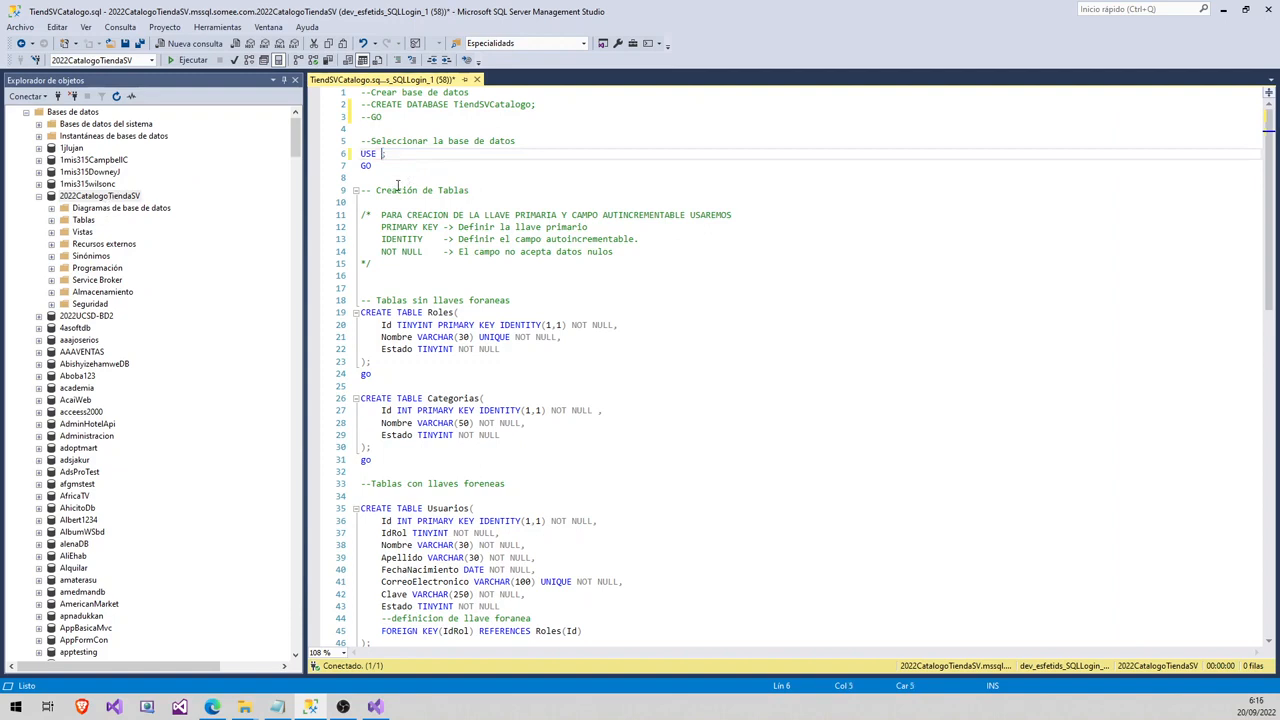
- Drag 2022CatalogoTiendaSV from Object Explorer into the USE statement on line 6
click(90, 197)
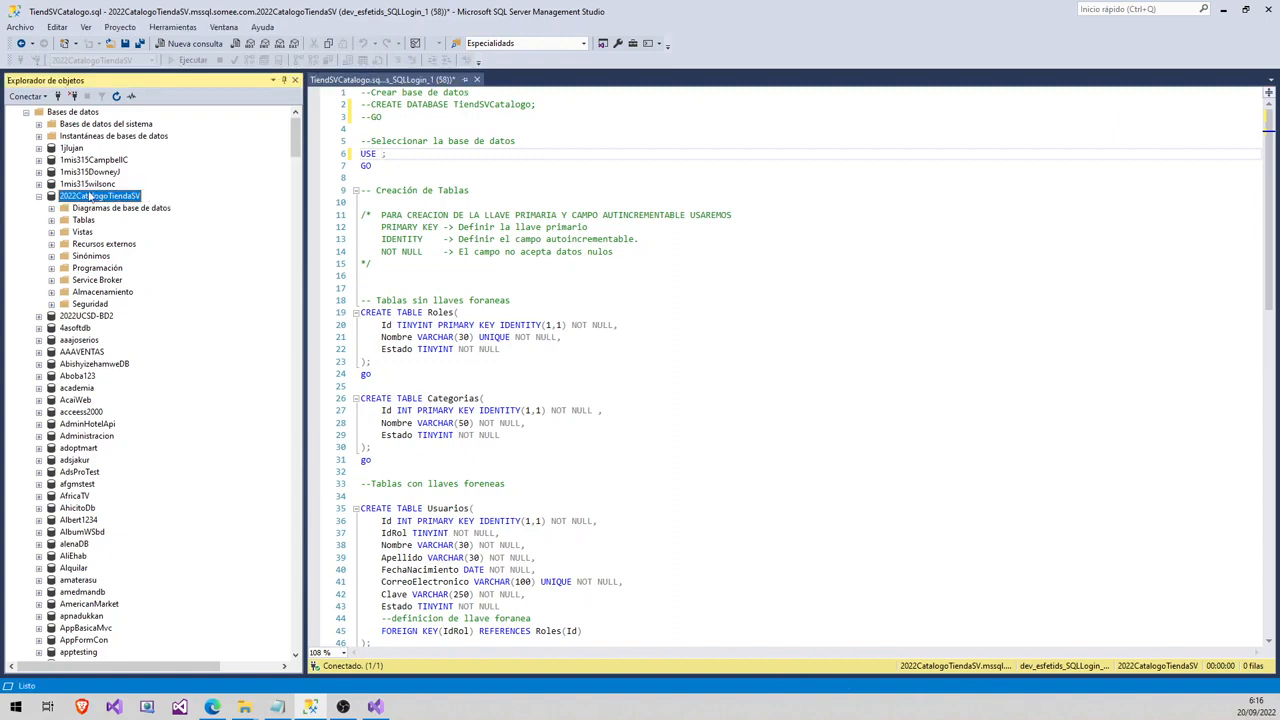
drag(87, 197, 382, 157)
click(431, 179)
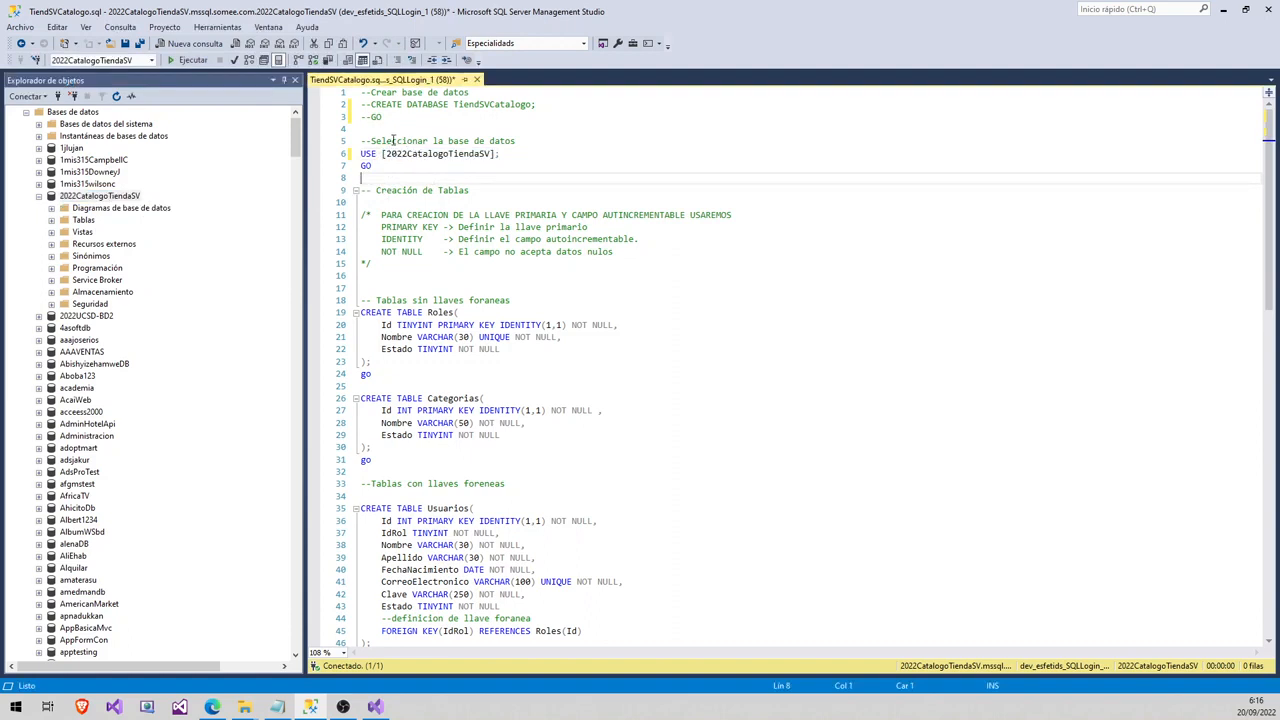
click(364, 130)
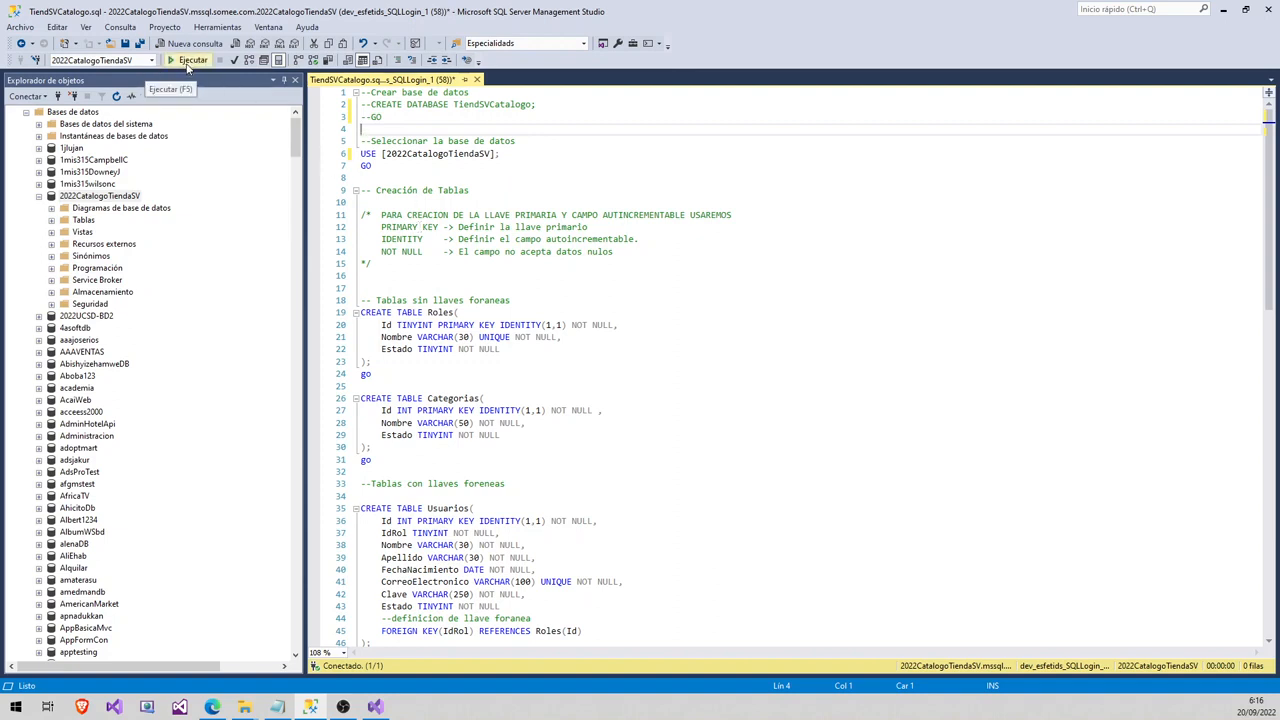
- Review the Roles, Categorias and Productos table definitions before running the script
scroll(438, 225, down, 2)
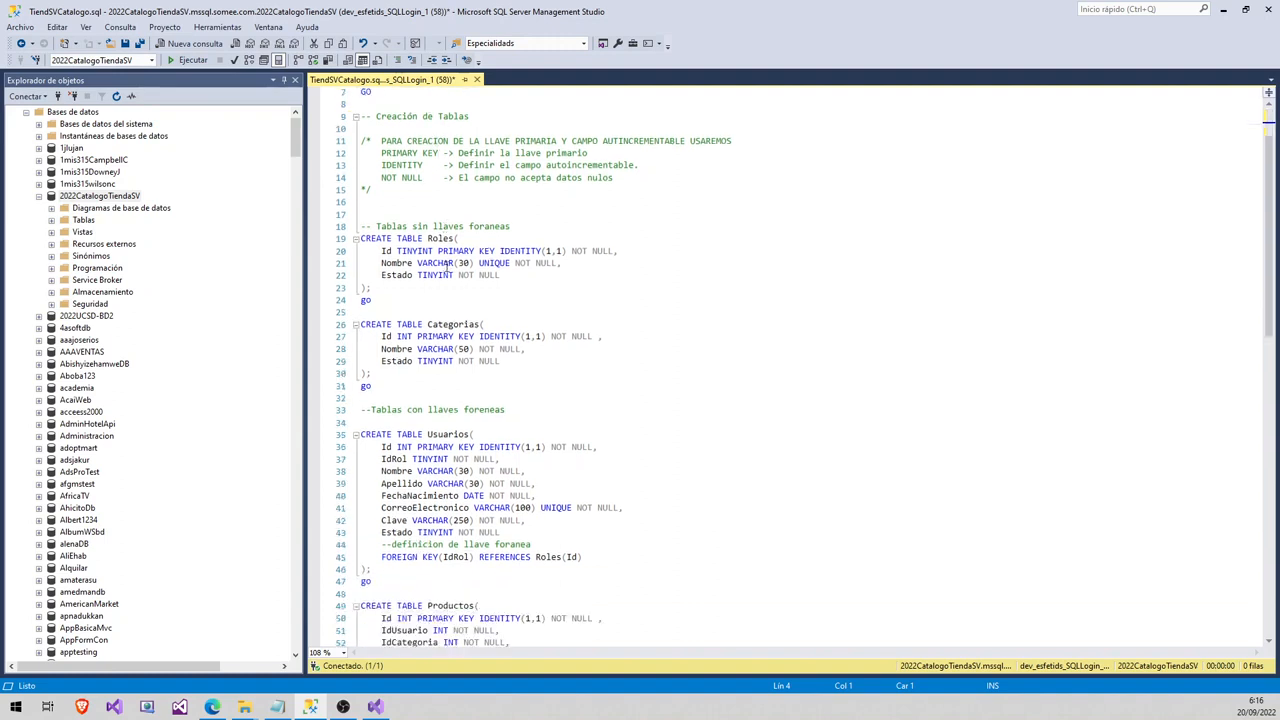
drag(372, 386, 332, 228)
click(390, 304)
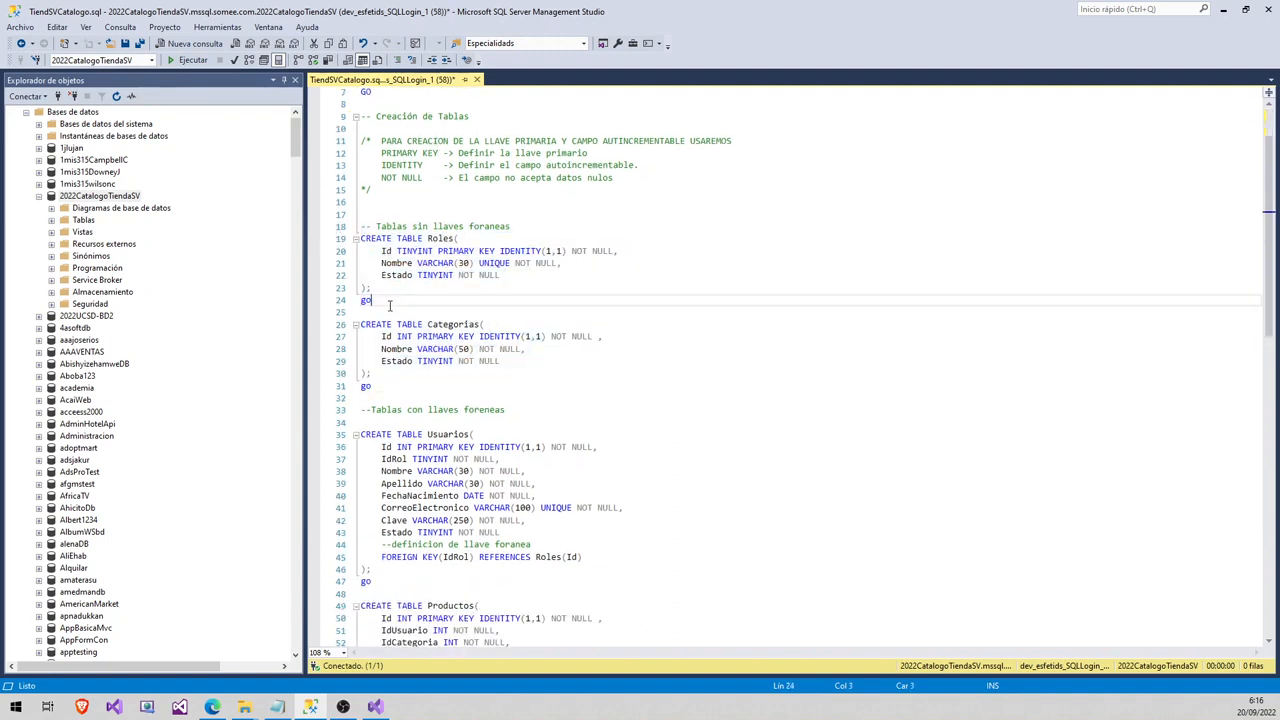
drag(392, 384, 332, 228)
scroll(440, 302, down, 1)
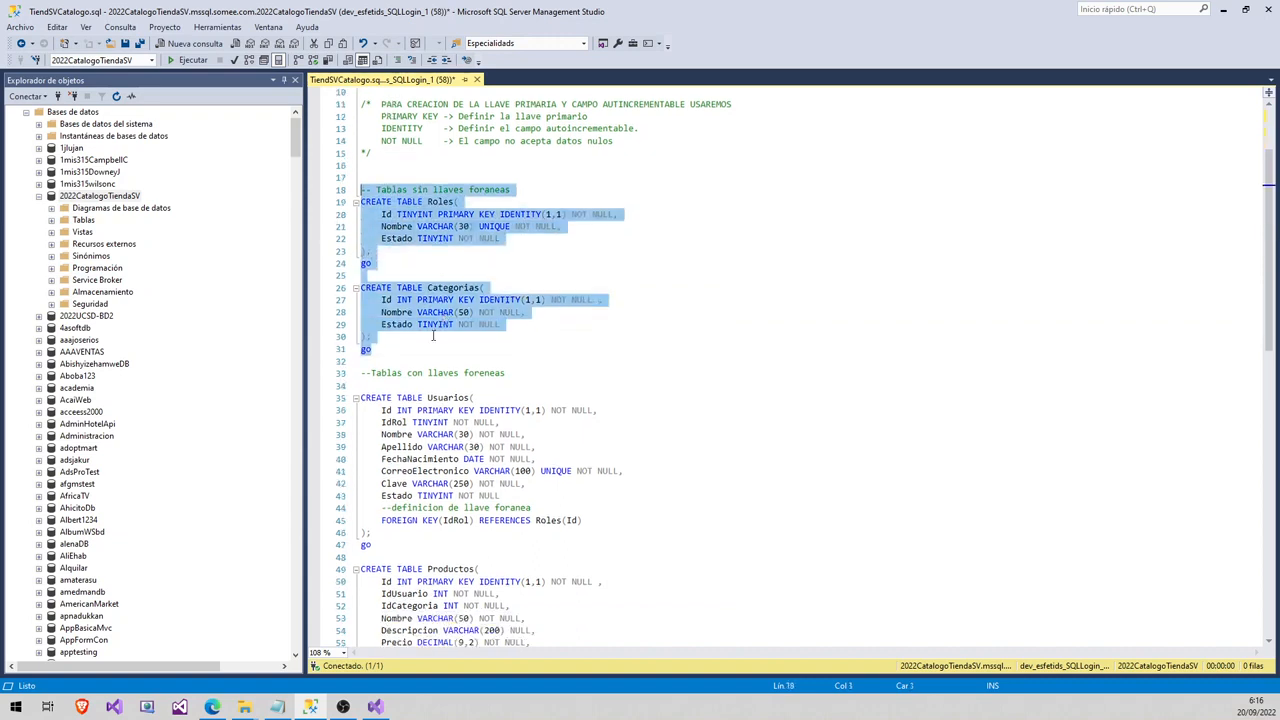
scroll(483, 432, down, 1)
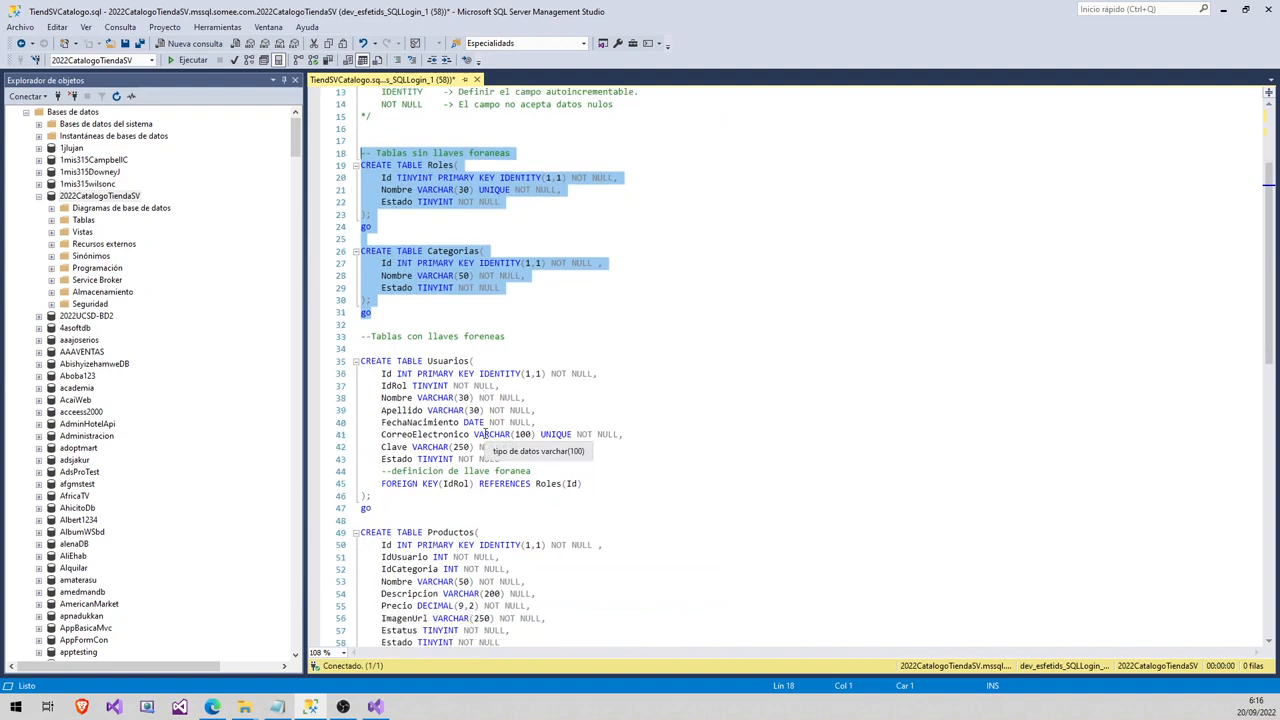
scroll(483, 432, down, 1)
scroll(486, 432, down, 1)
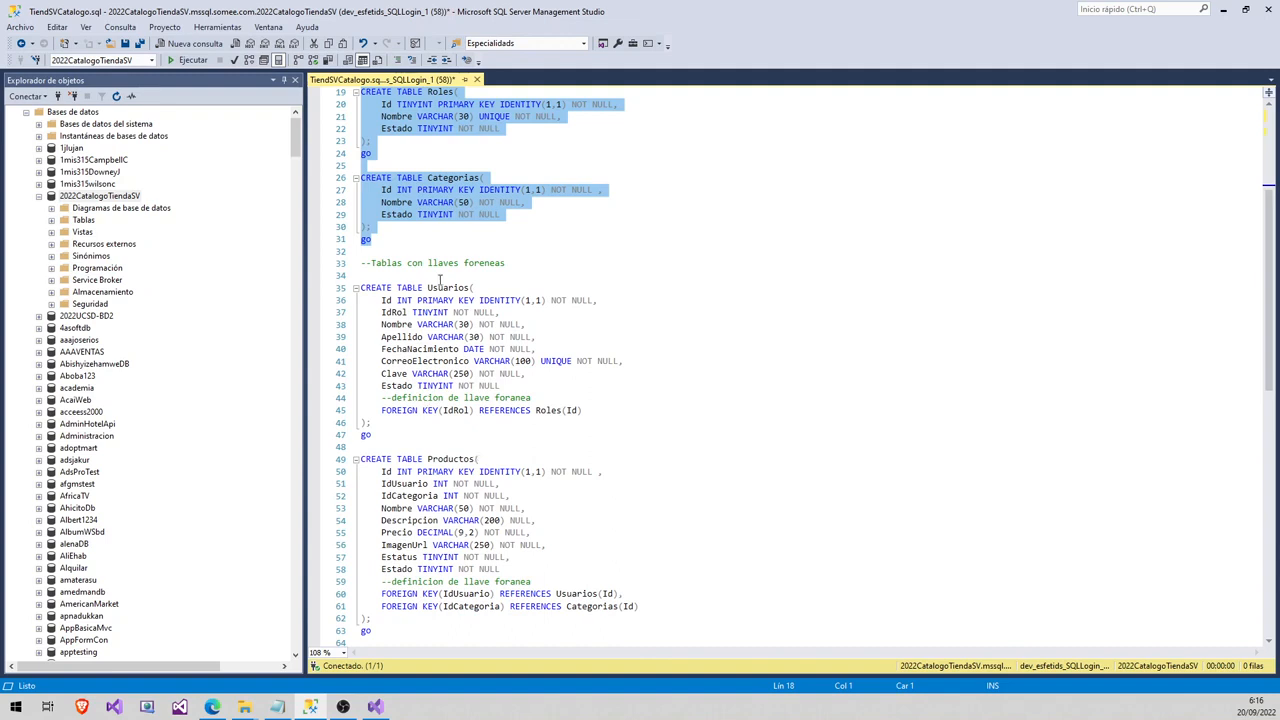
drag(381, 484, 508, 496)
scroll(508, 492, up, 6)
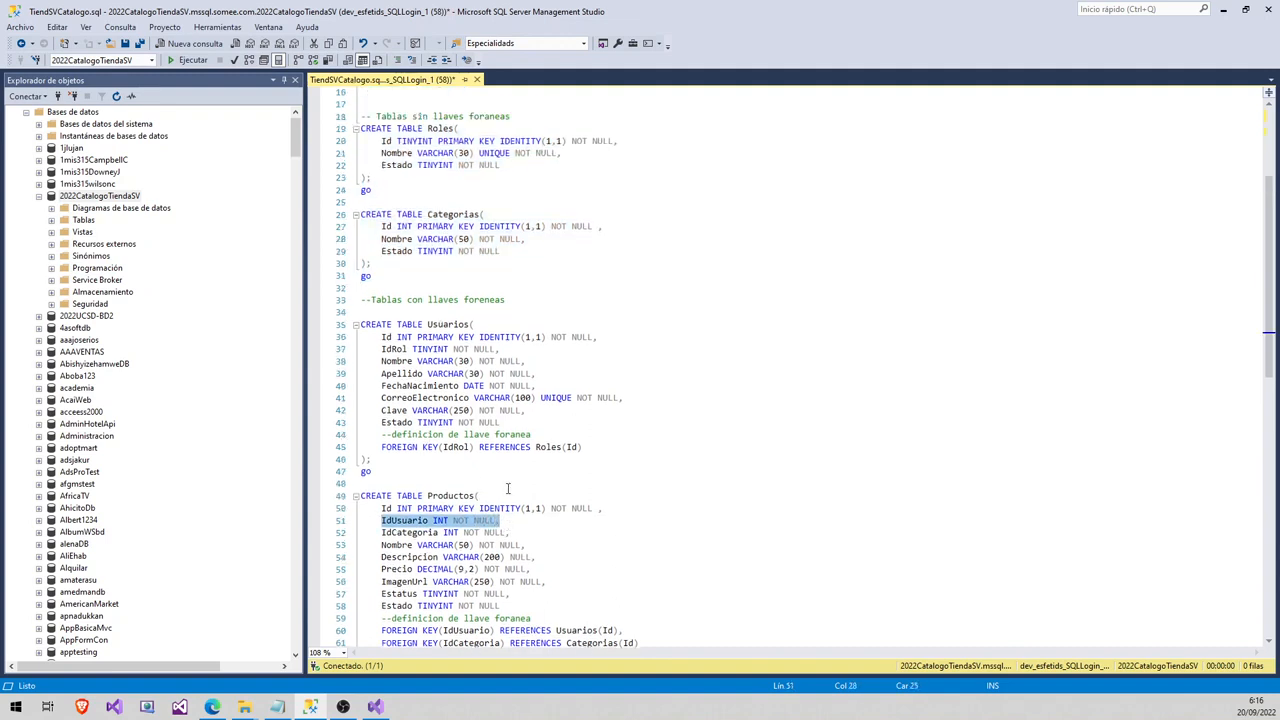
click(383, 130)
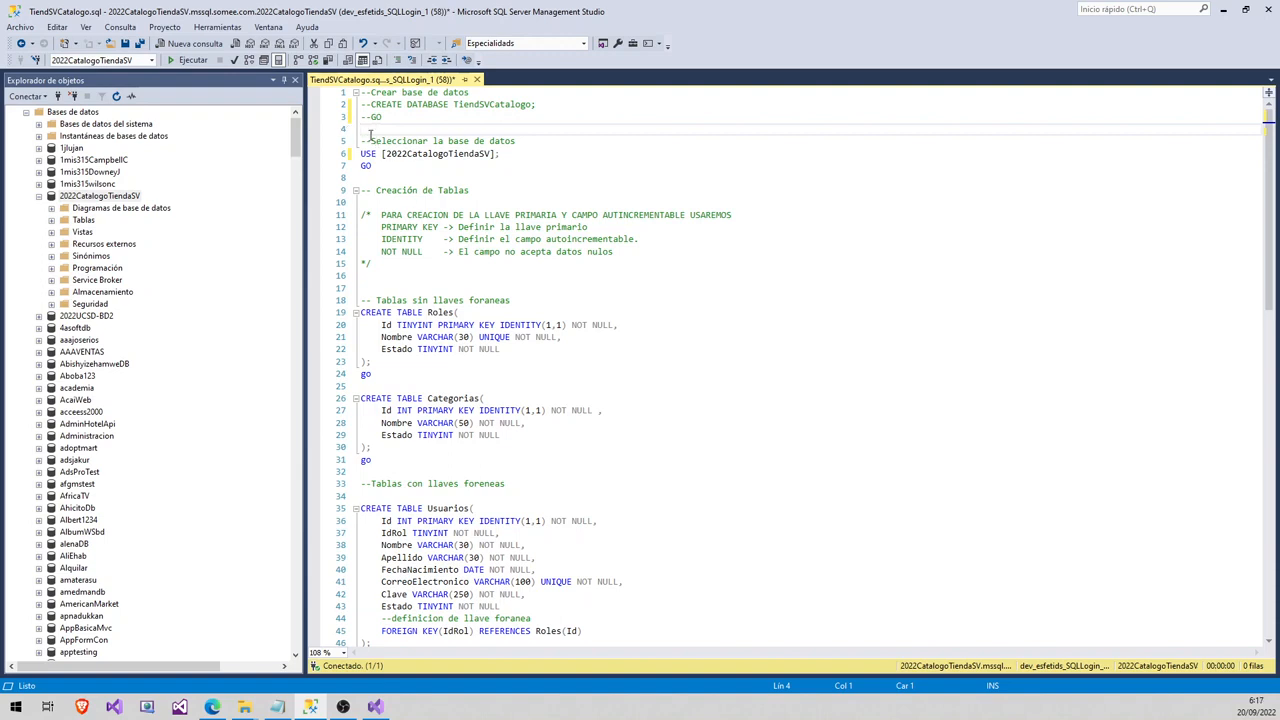
- Execute the script, refresh Tablas to show Categorias, Productos, Roles and Usuarios, then minimize Management Studio
click(193, 60)
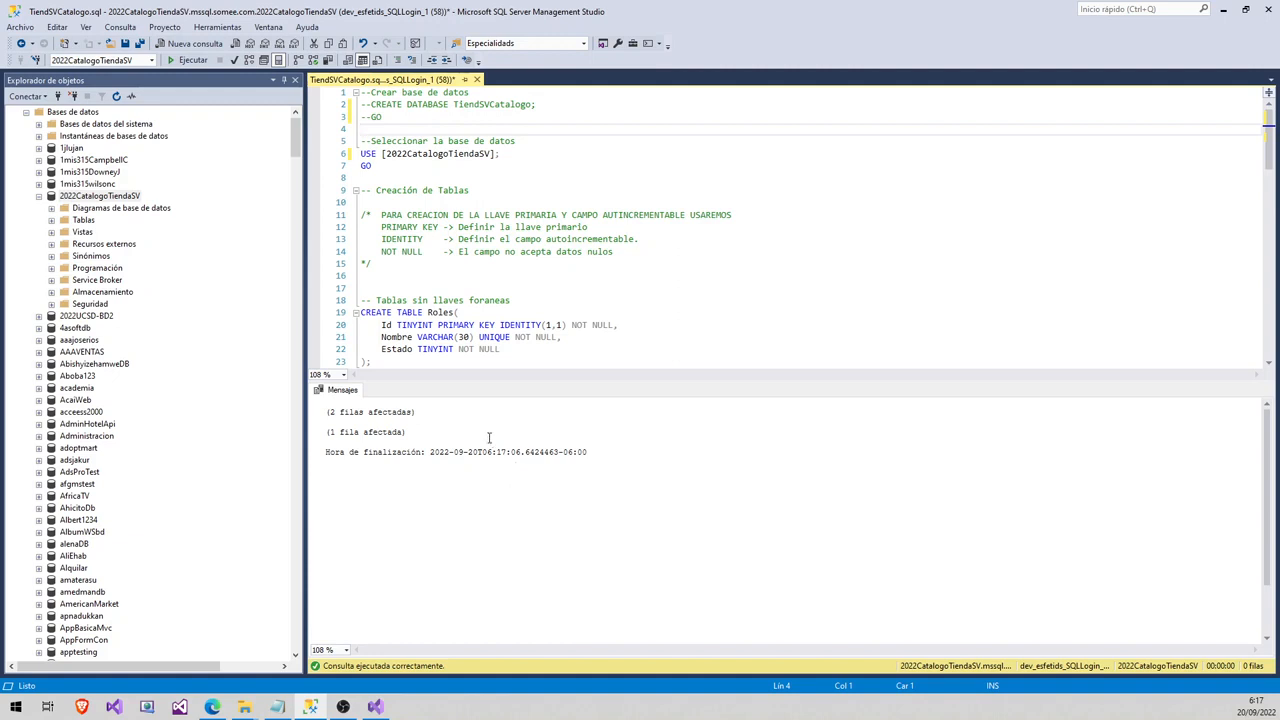
click(51, 220)
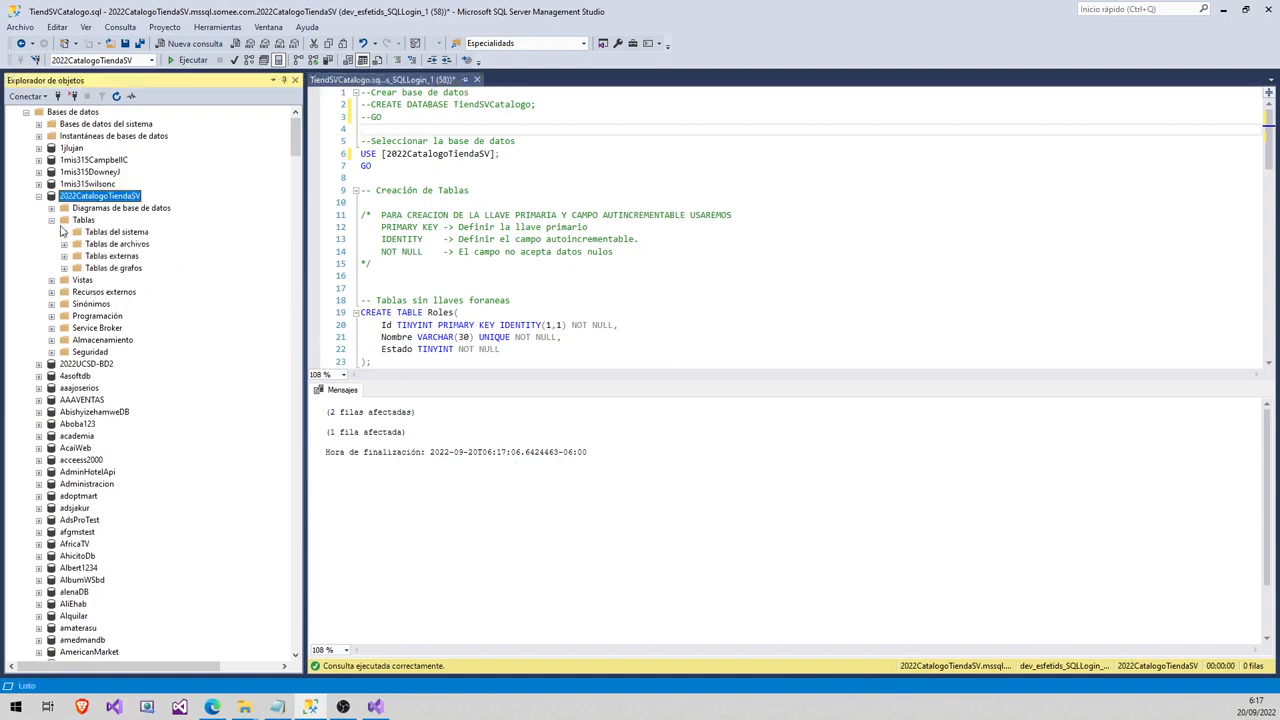
right_click(84, 220)
click(114, 296)
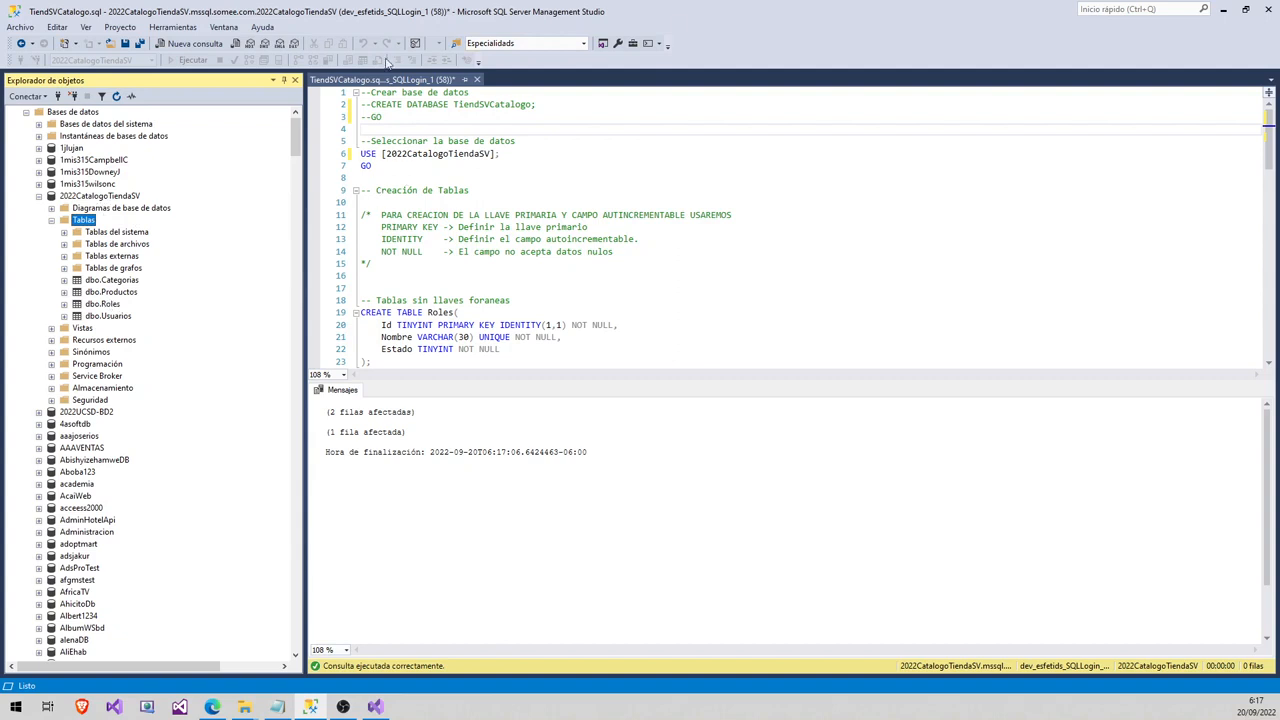
click(1222, 8)
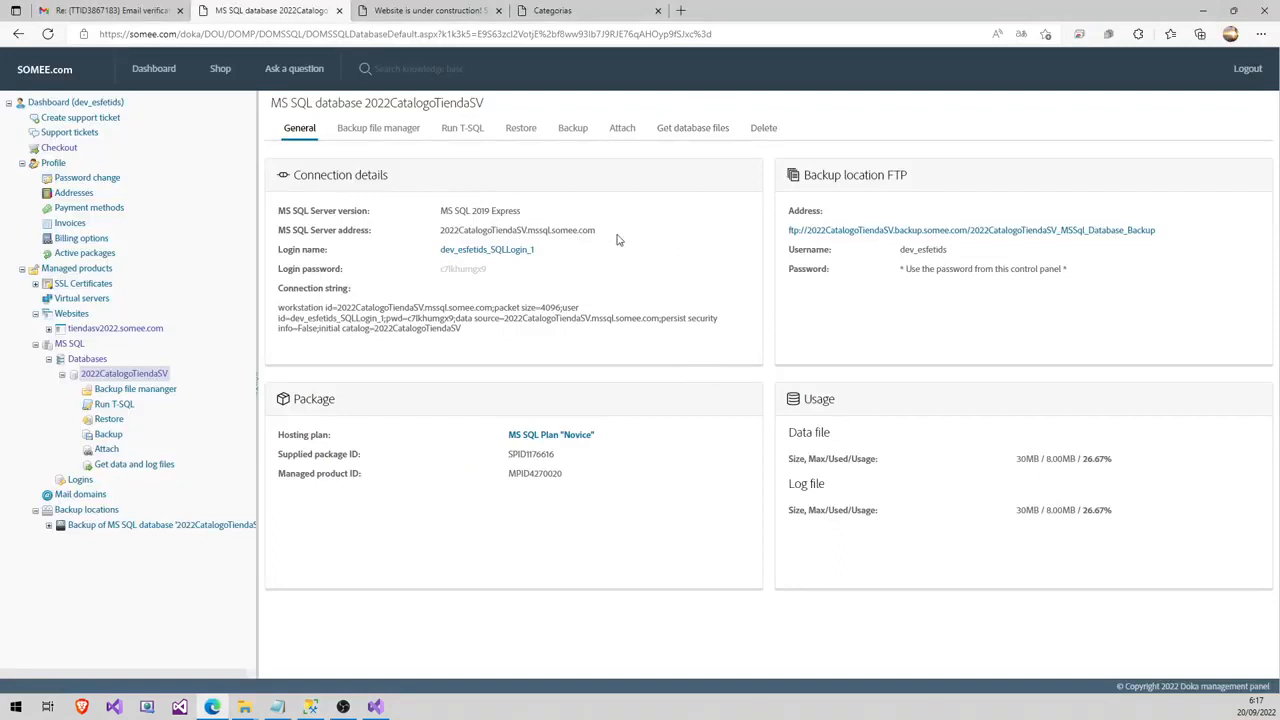
- Copy the 2022CatalogoTiendaSV connection string from its Somee database page and return to Visual Studio
click(105, 333)
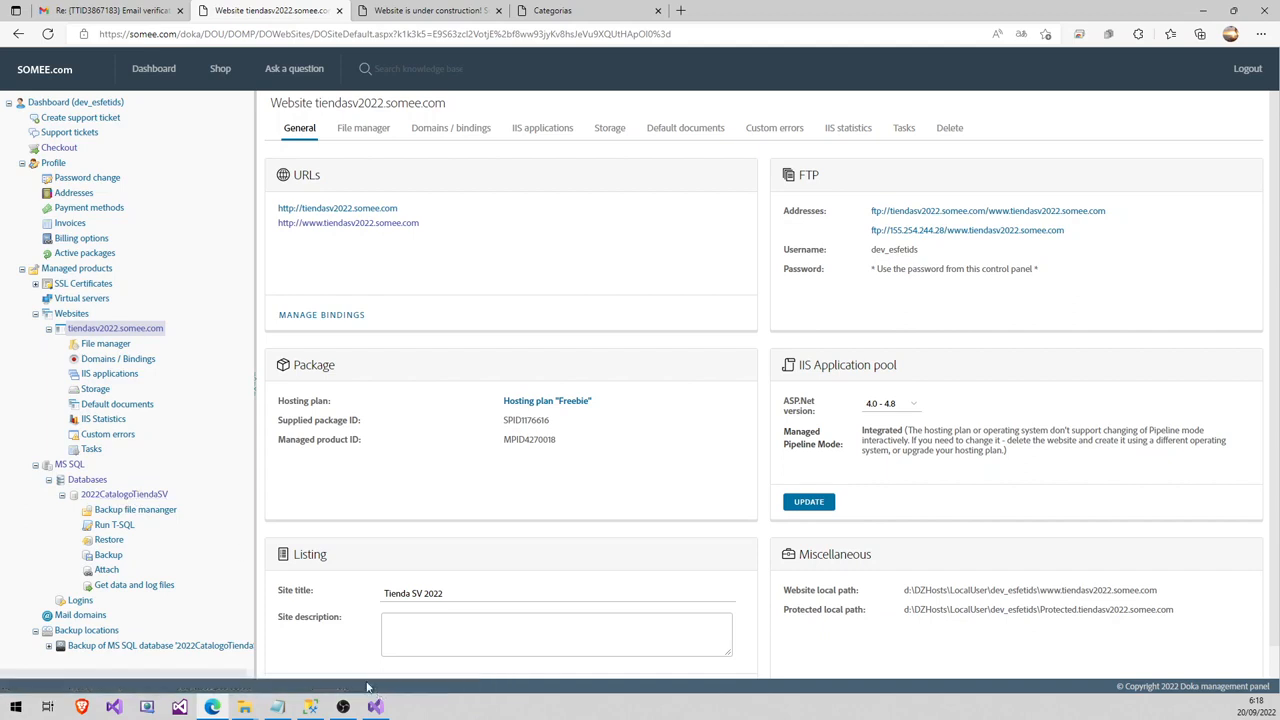
click(144, 496)
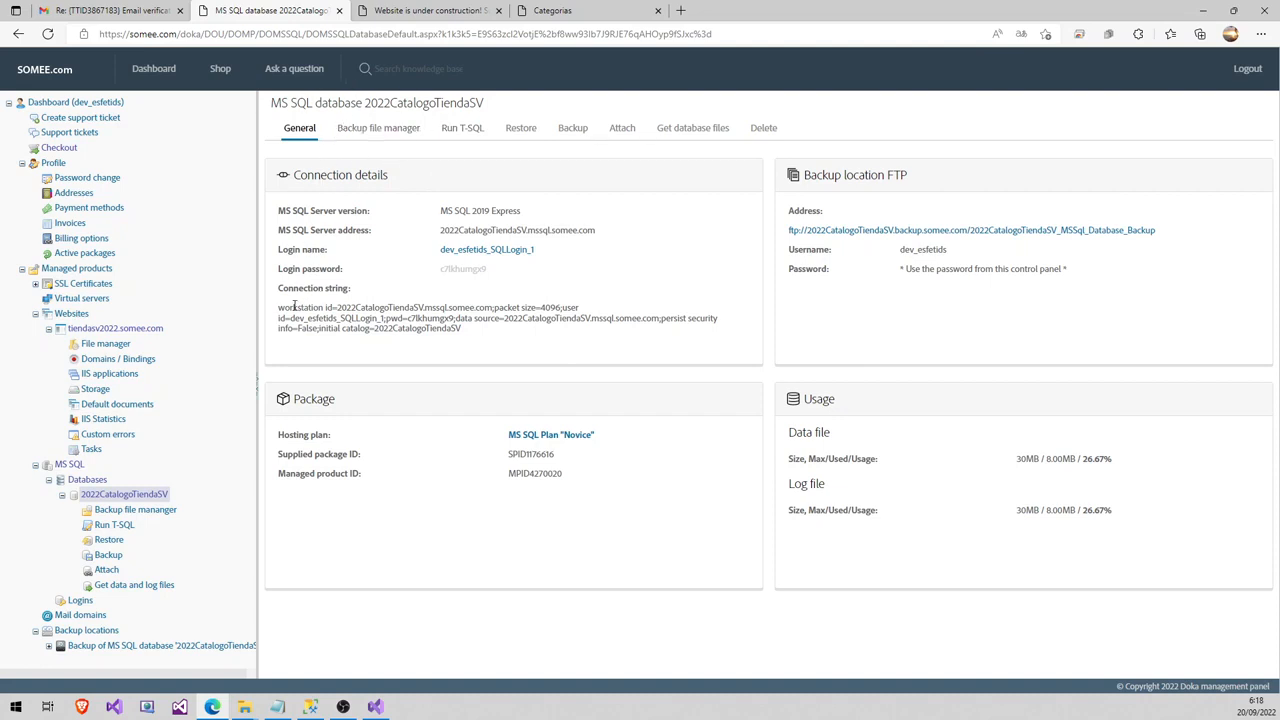
drag(279, 307, 476, 336)
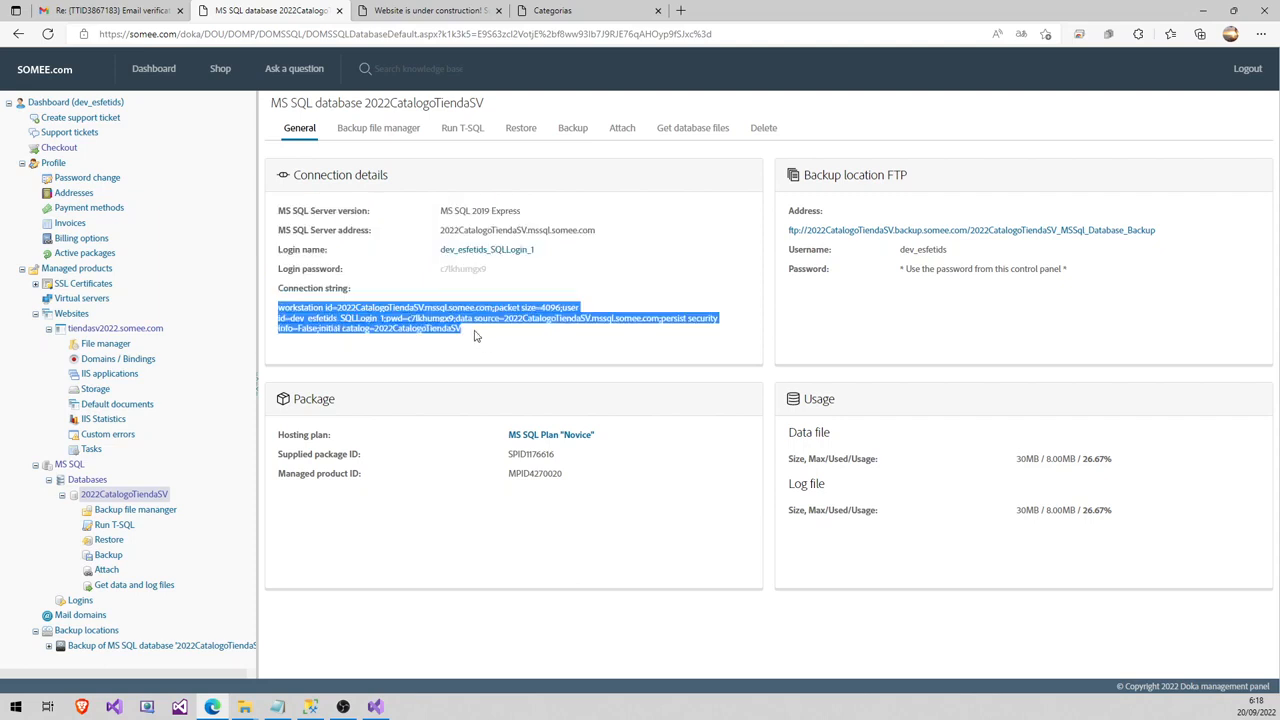
click(380, 314)
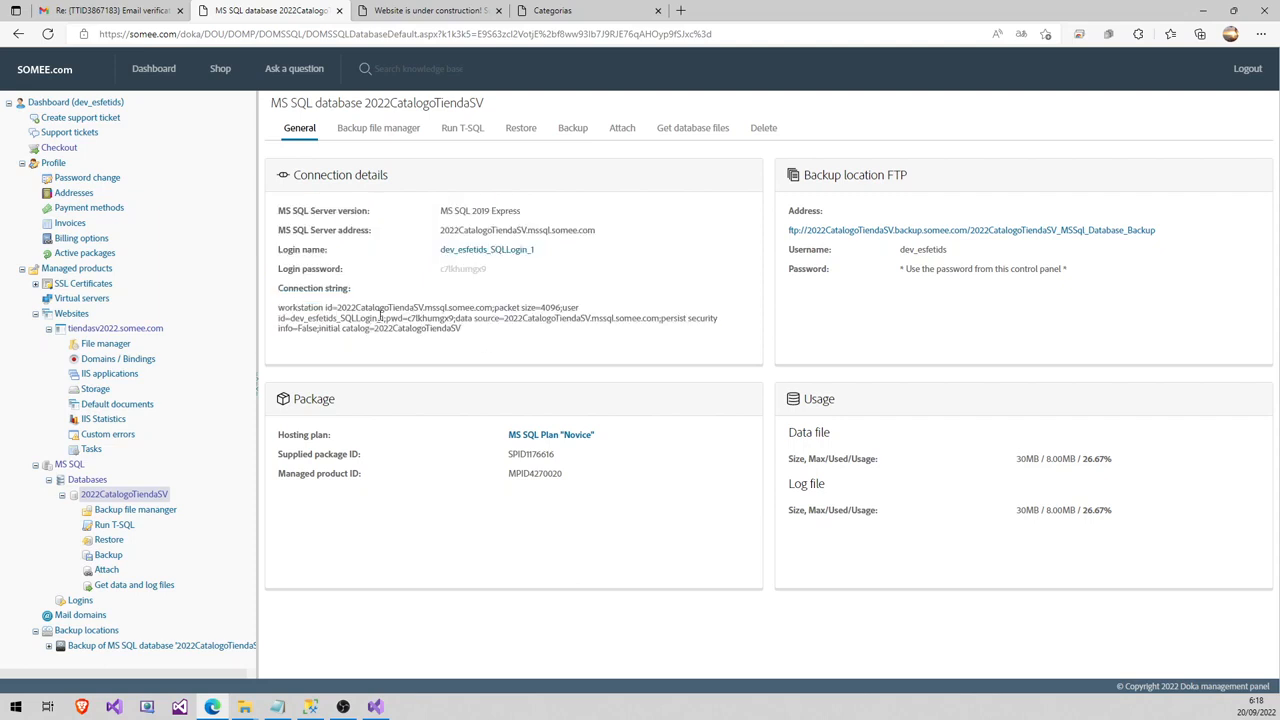
drag(447, 328, 279, 307)
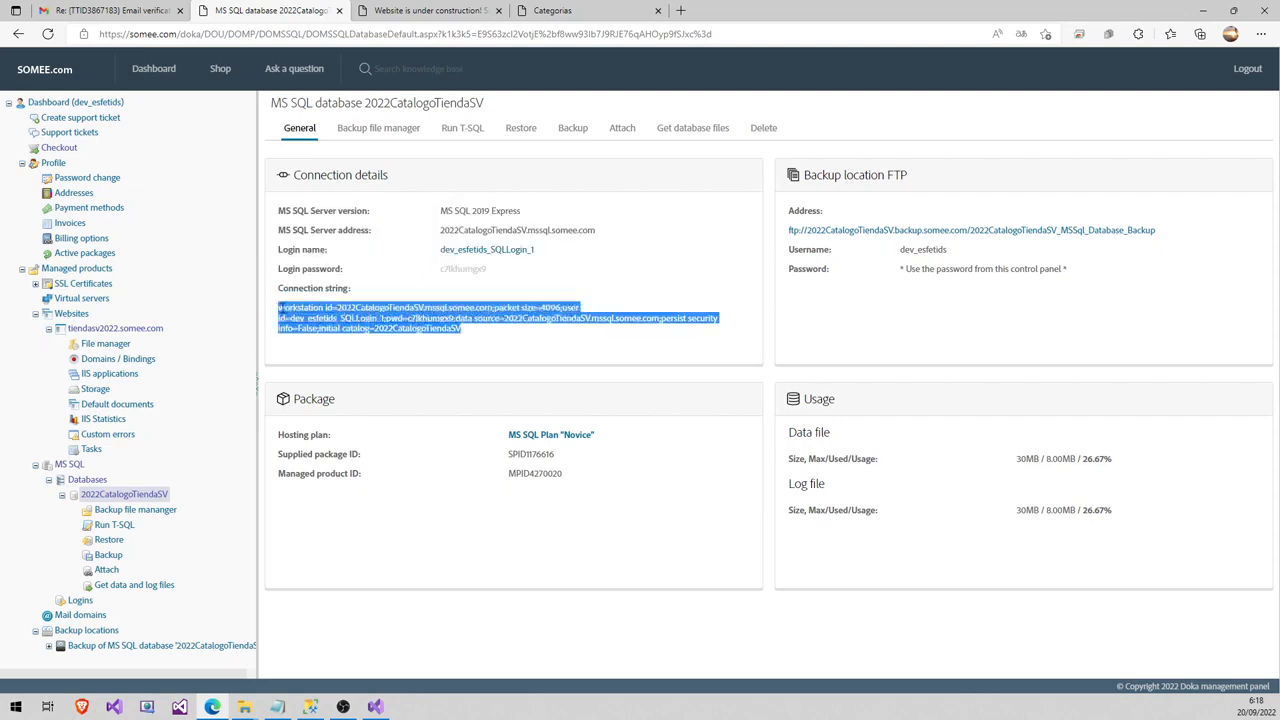
right_click(296, 314)
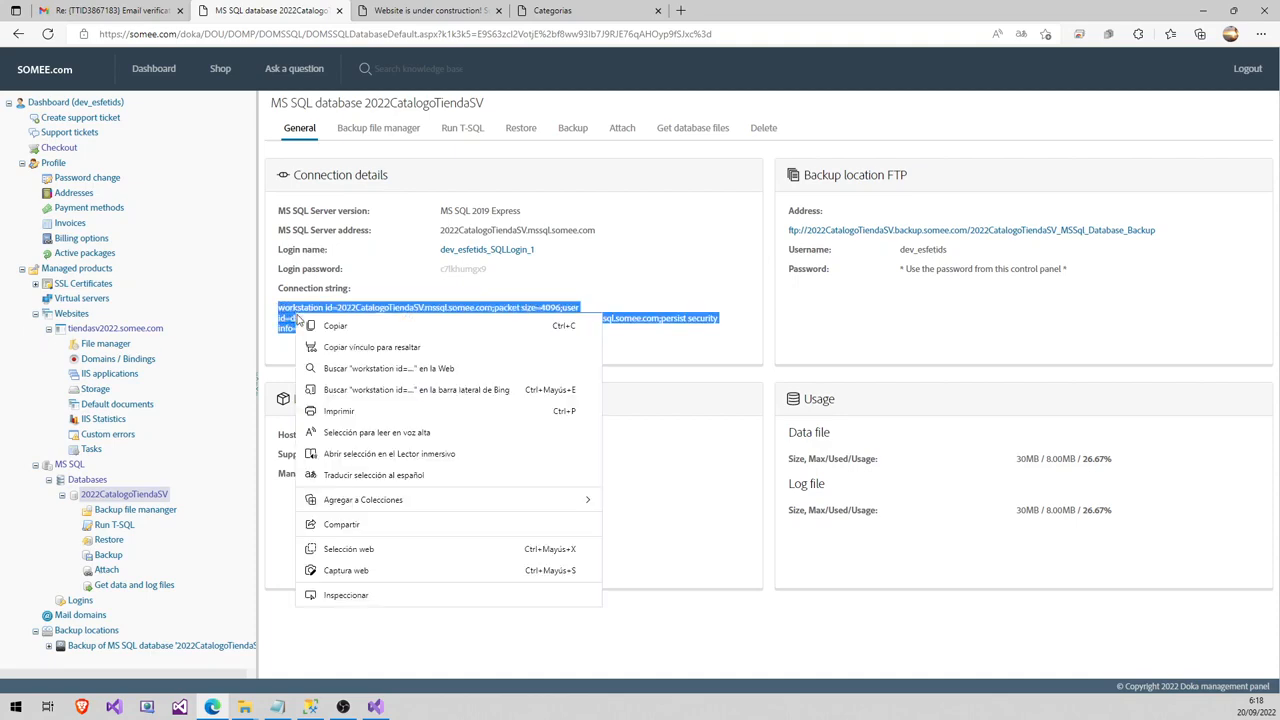
click(353, 333)
click(375, 707)
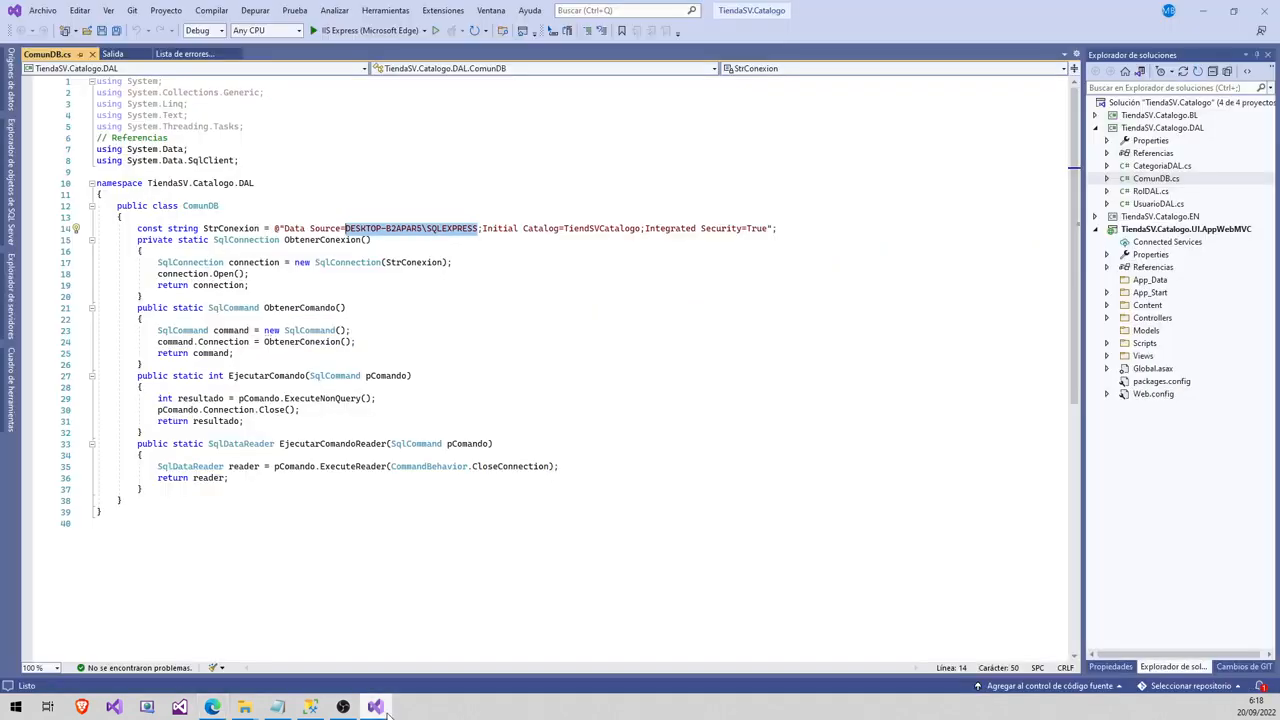
- Open ComunDB.cs in the DAL project and duplicate the StrConexion declaration line
click(457, 354)
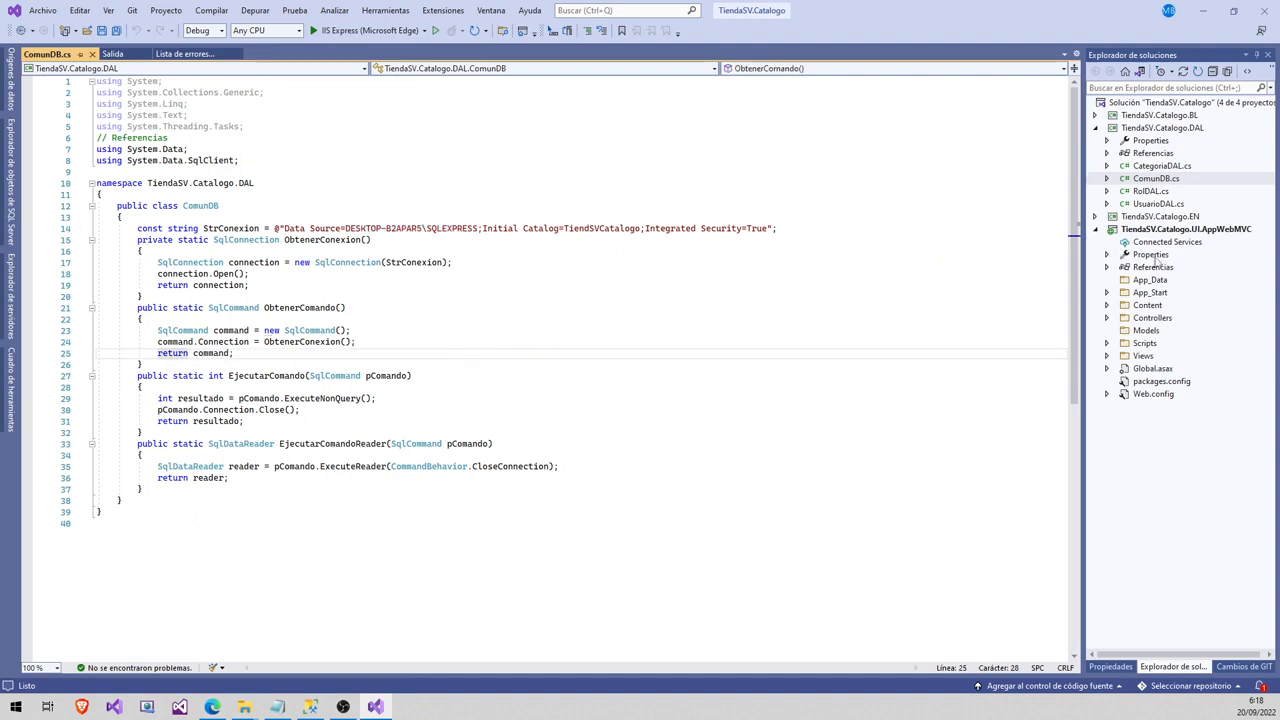
click(1168, 130)
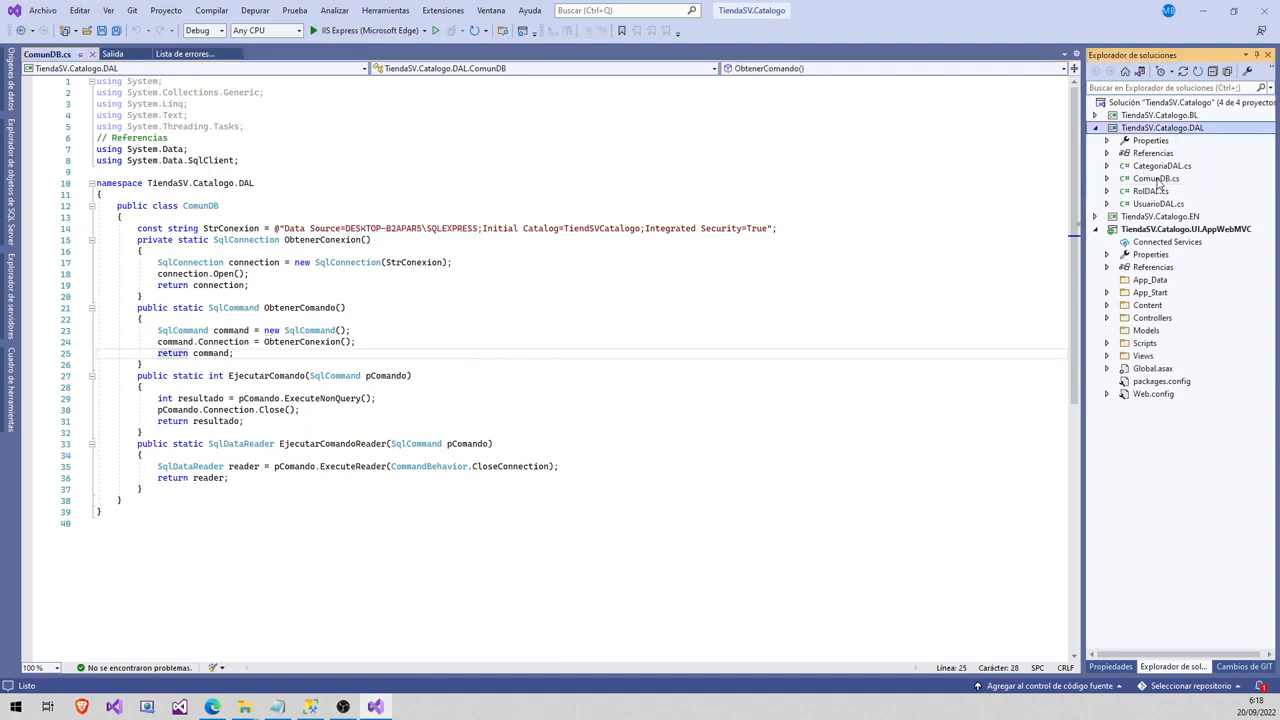
click(1156, 178)
click(141, 229)
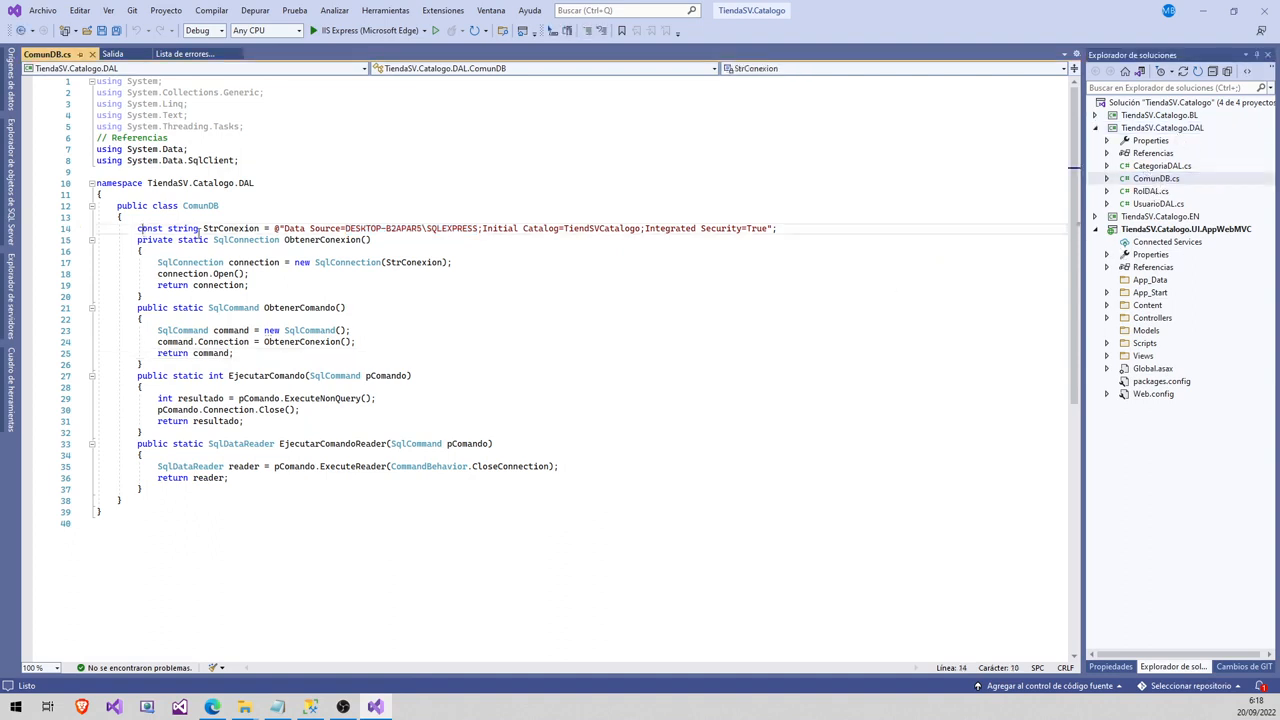
click(793, 228)
key(ctrl+d)
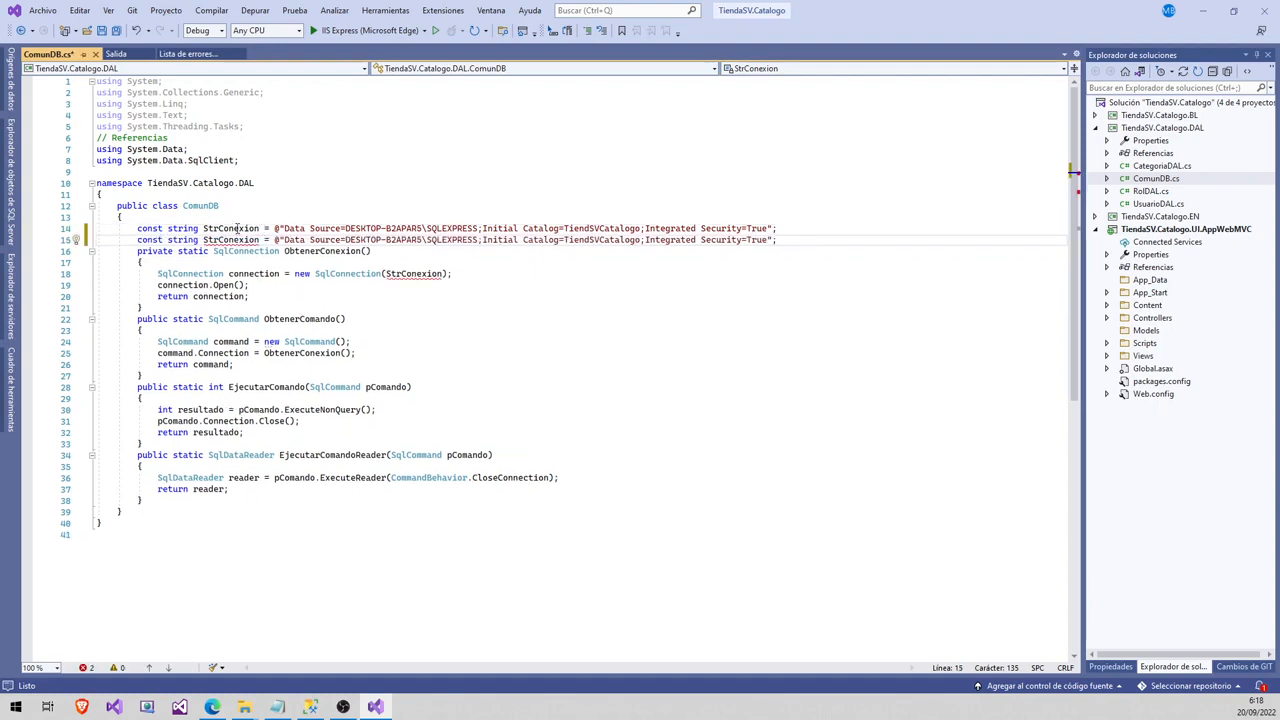
- Label the two connection strings with // DESARROLLO LOCAL and // DESPLIEGUE comments
click(241, 218)
key(Return)
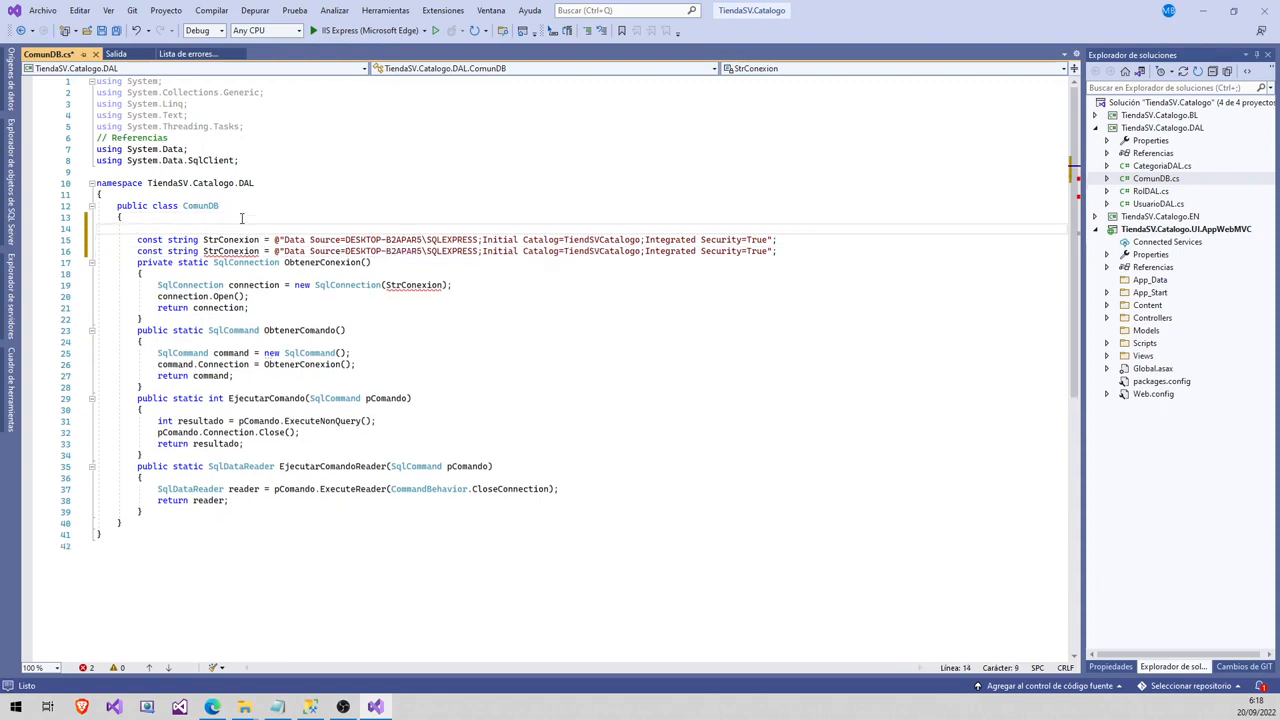
text(// DESARROLLO LOCAL)
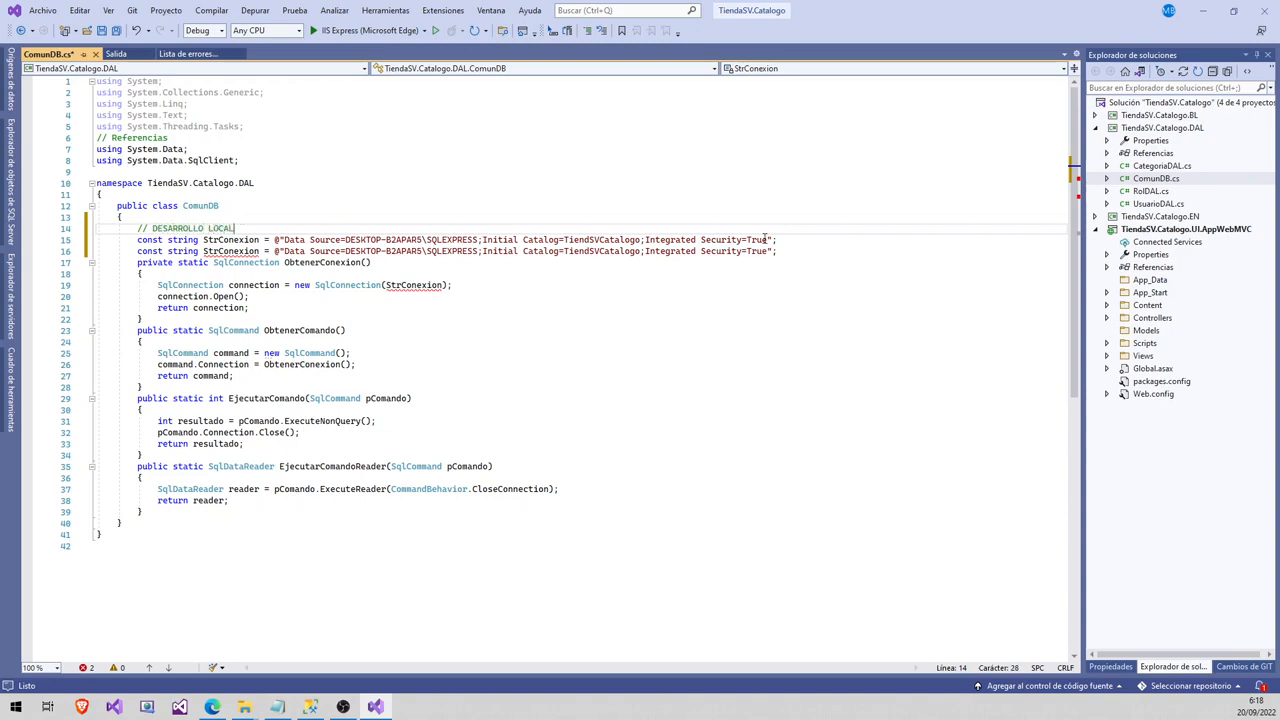
click(787, 240)
key(Return)
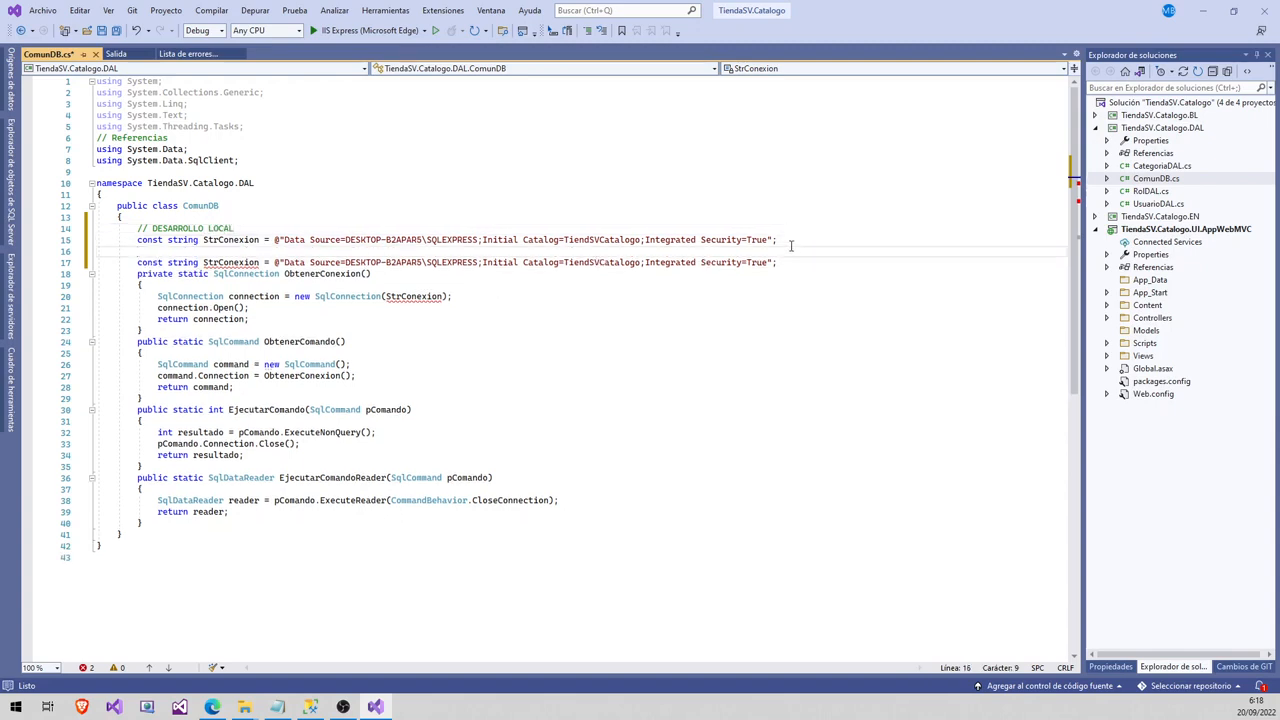
text(// DESARRO)
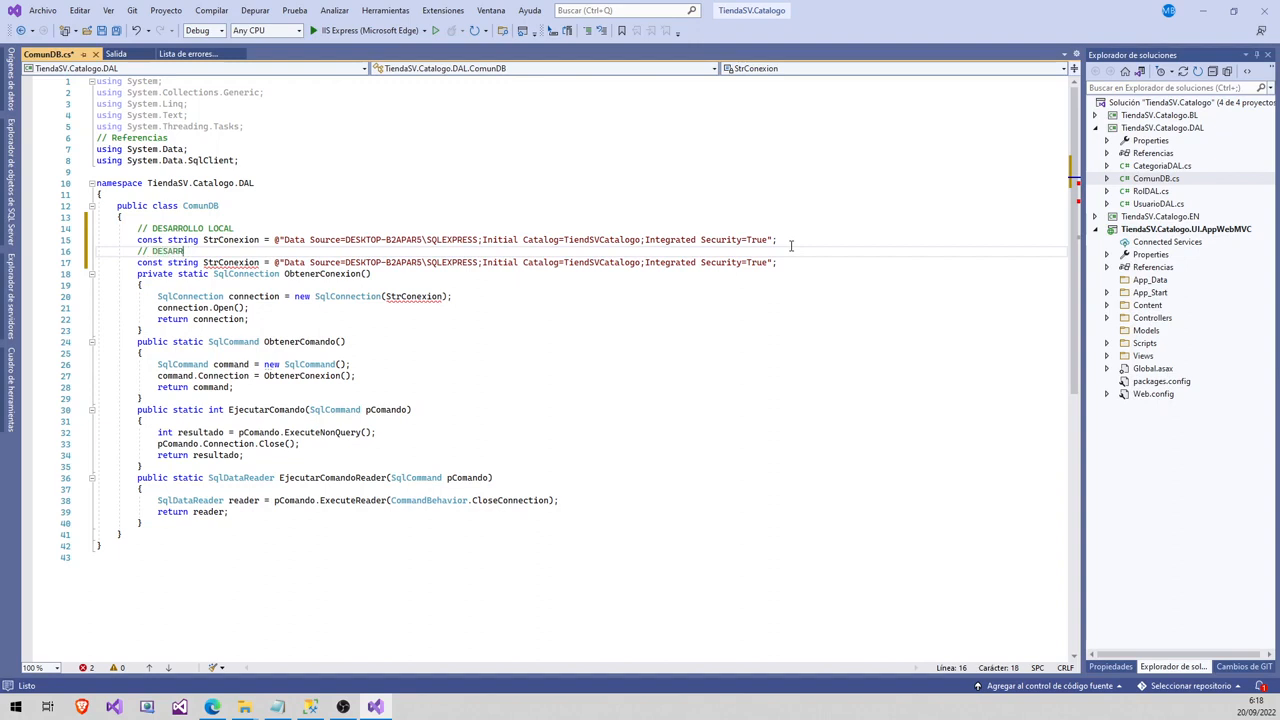
key(BackSpace)
key(BackSpace)
key(BackSpace)
key(BackSpace)
text(ESPLIEGUE)
- Delete the second StrConexion value on line 17, leaving it as @""
click(136, 240)
drag(136, 240, 799, 240)
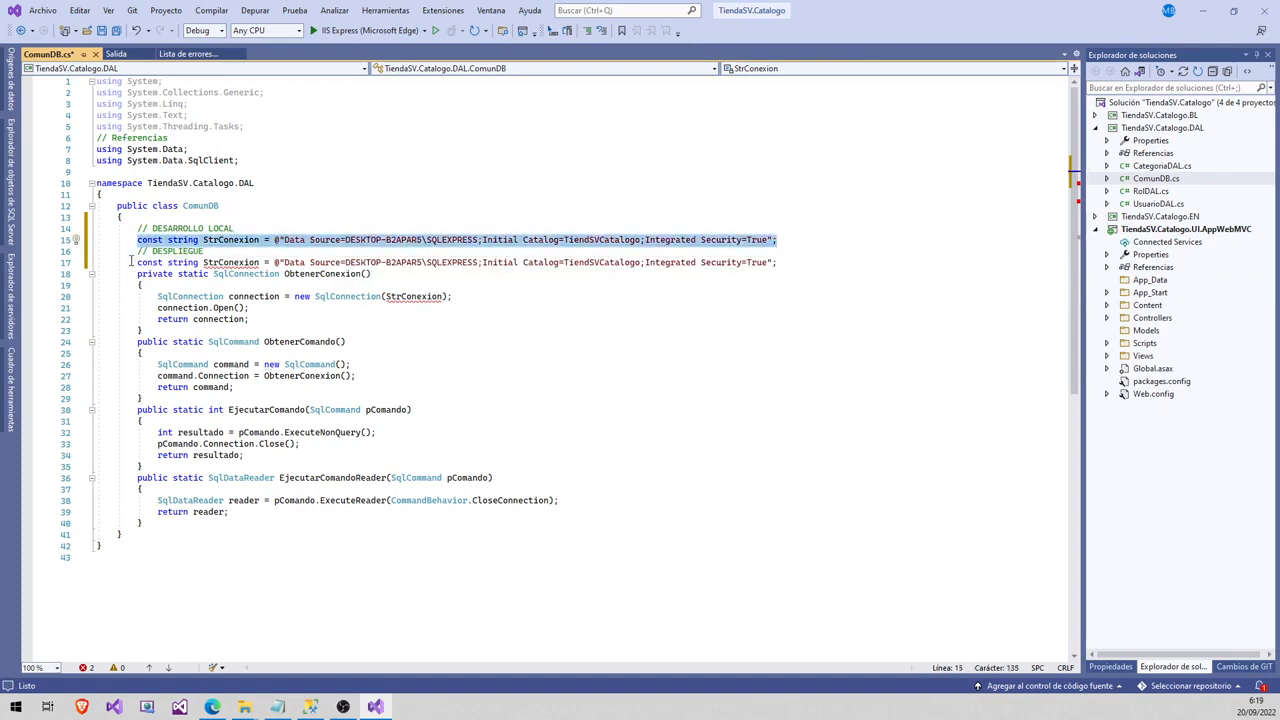
drag(137, 262, 779, 262)
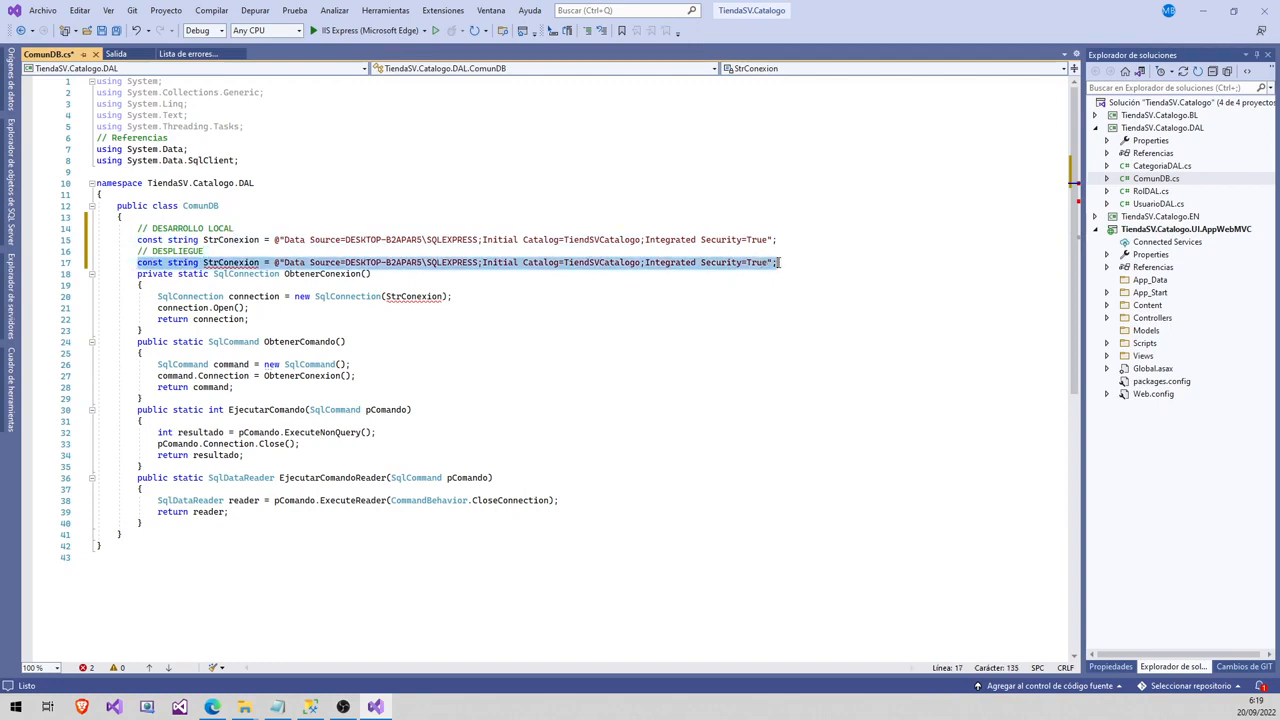
click(345, 251)
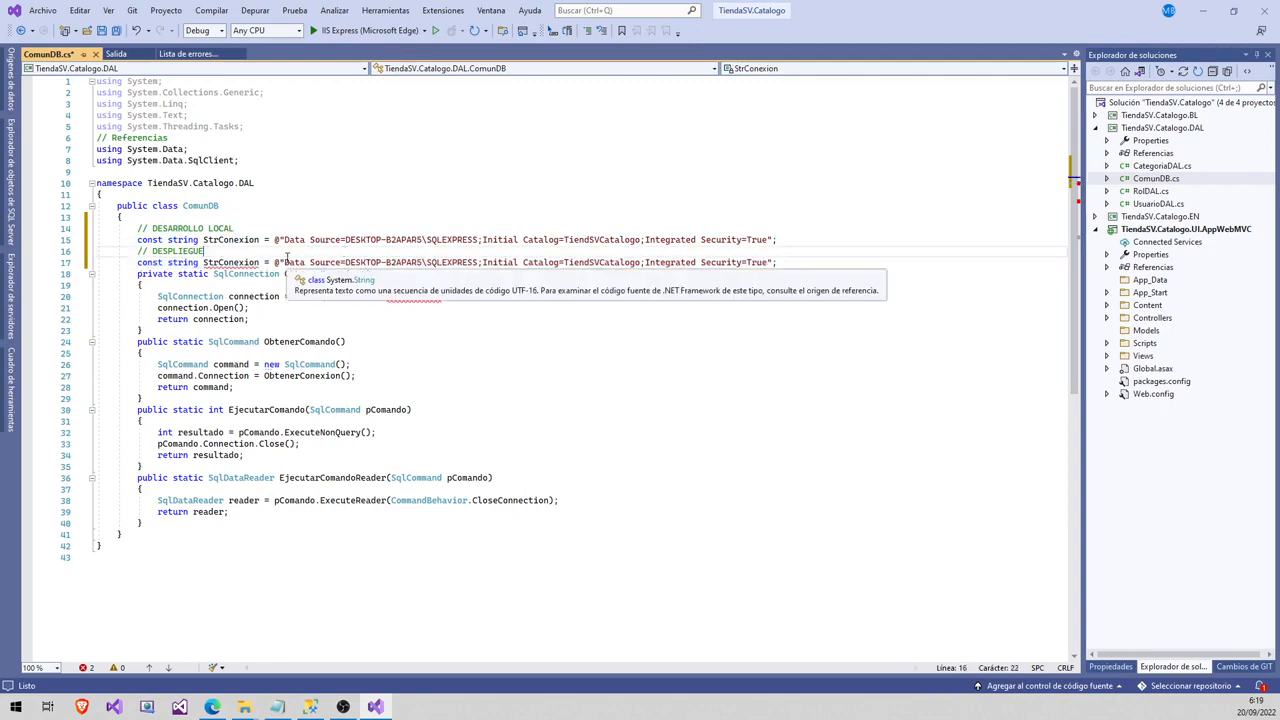
drag(285, 262, 768, 262)
key(Delete)
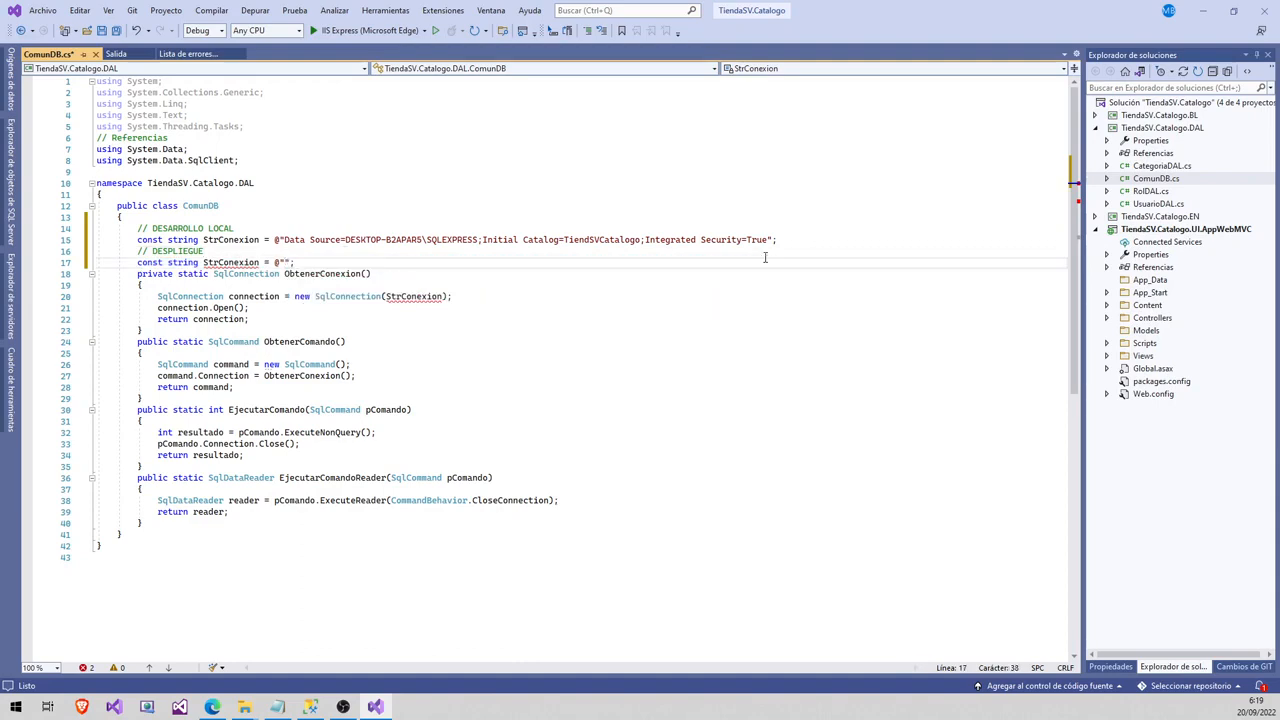
- Copy the connection string from the Somee database details page in Edge
click(212, 707)
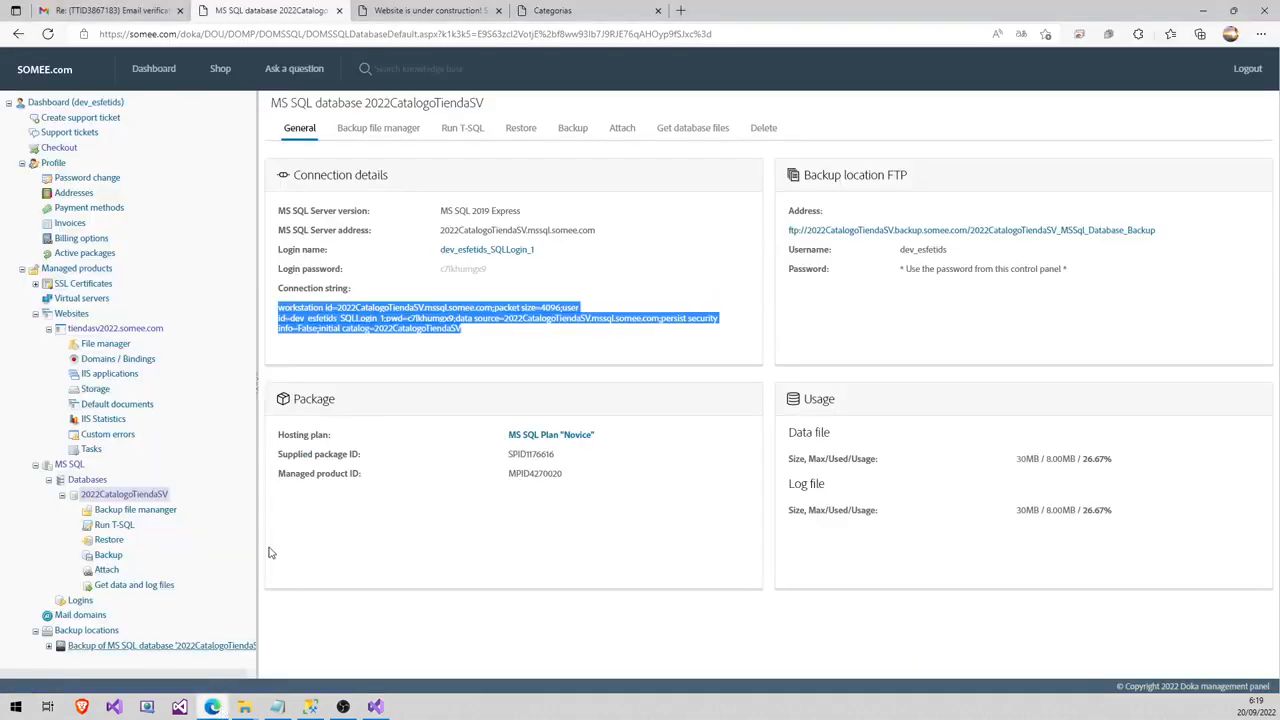
right_click(380, 317)
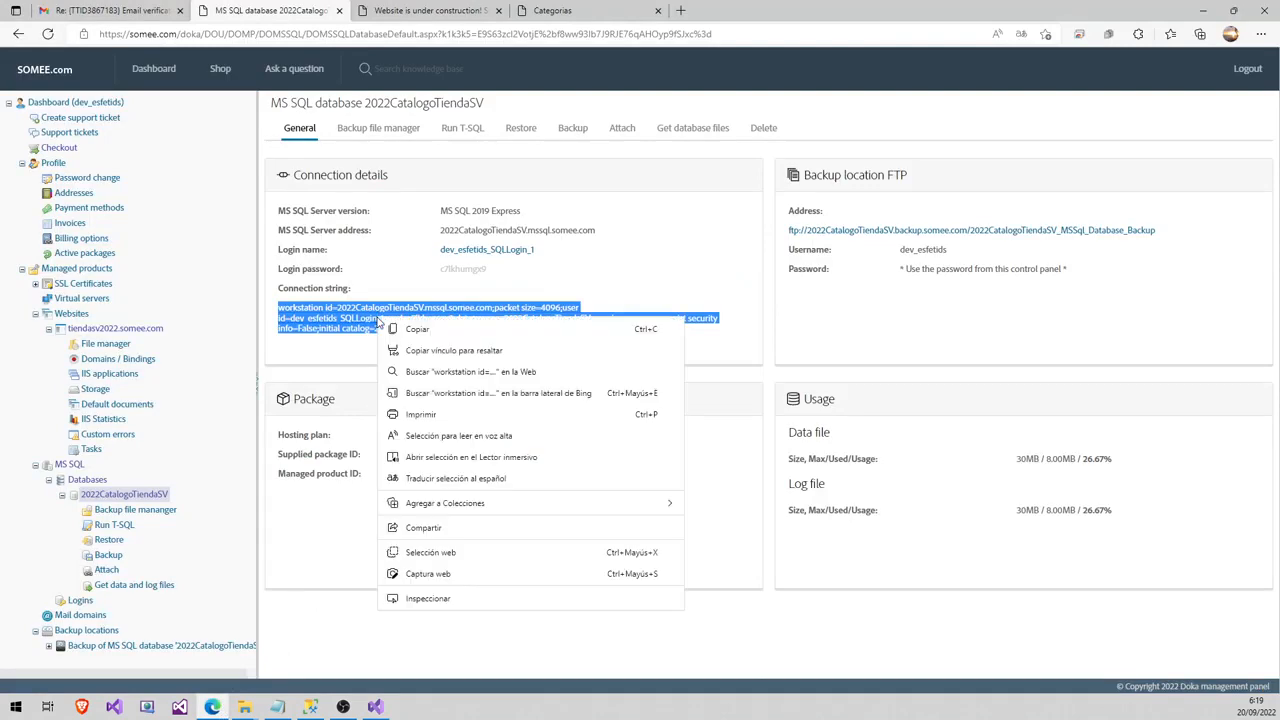
click(412, 328)
click(375, 707)
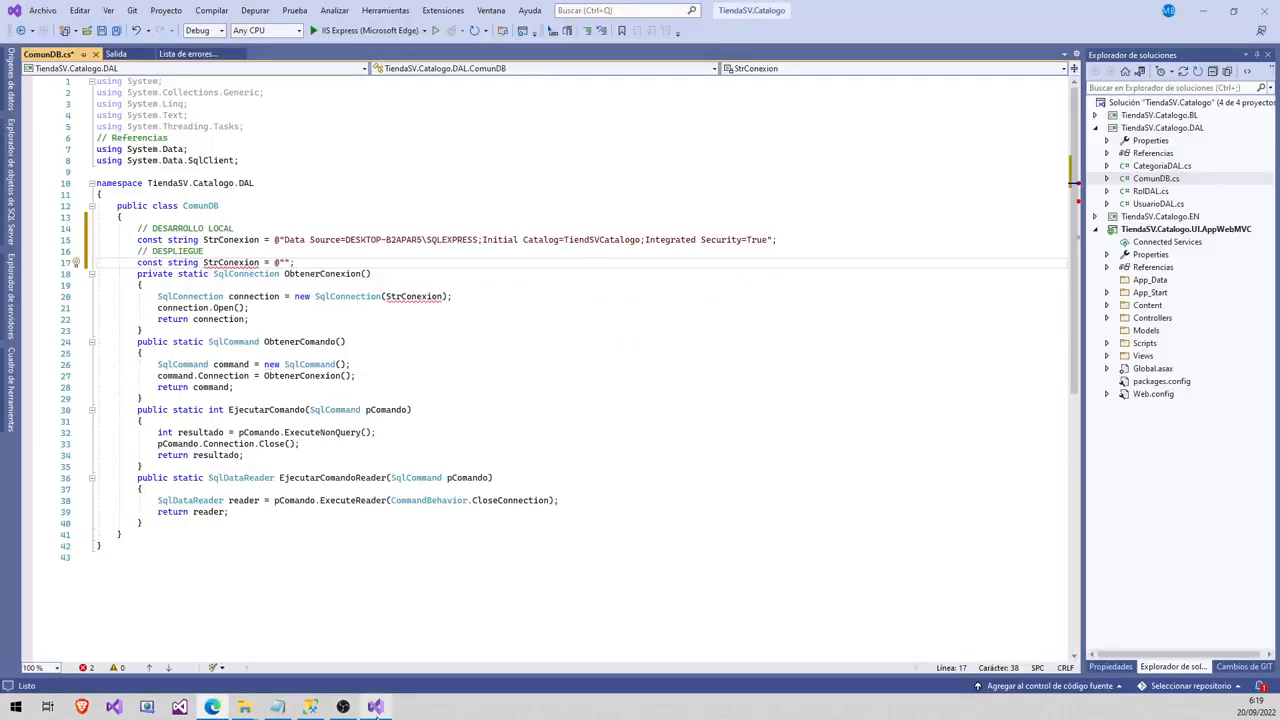
- Paste the Somee connection string into the DESPLIEGUE StrConexion line and save all
key(ctrl+v)
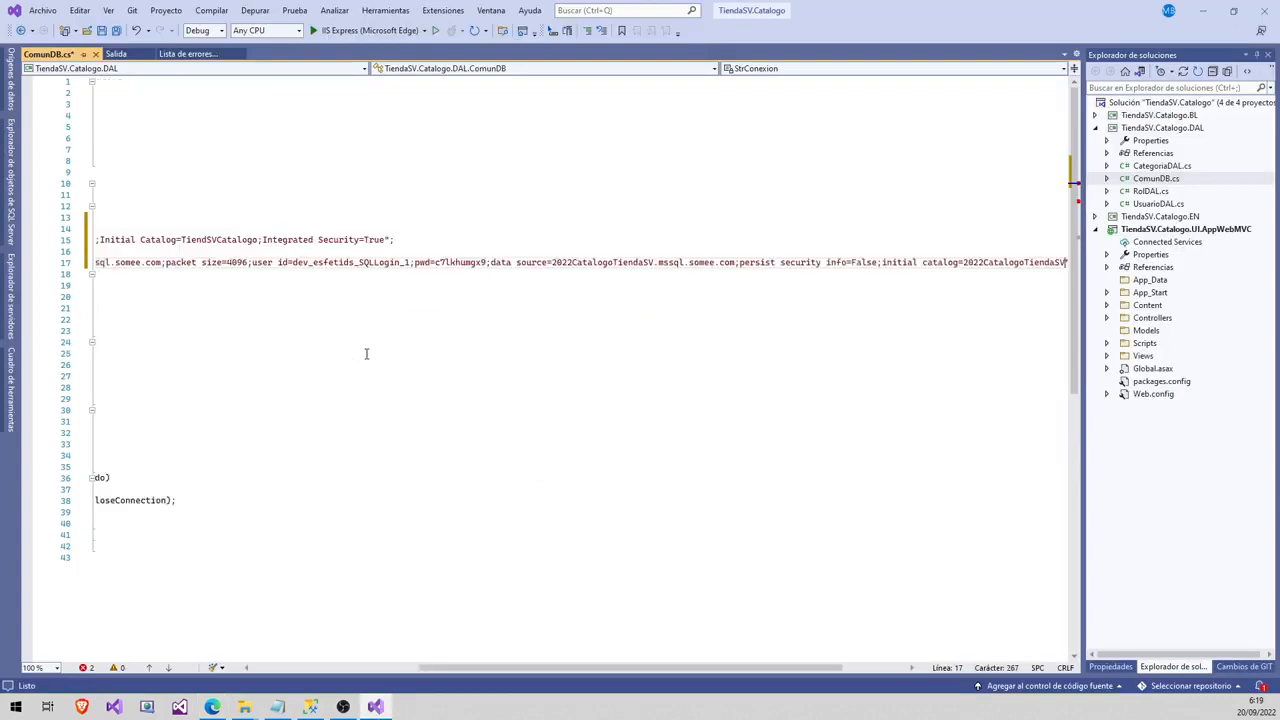
drag(552, 668, 279, 650)
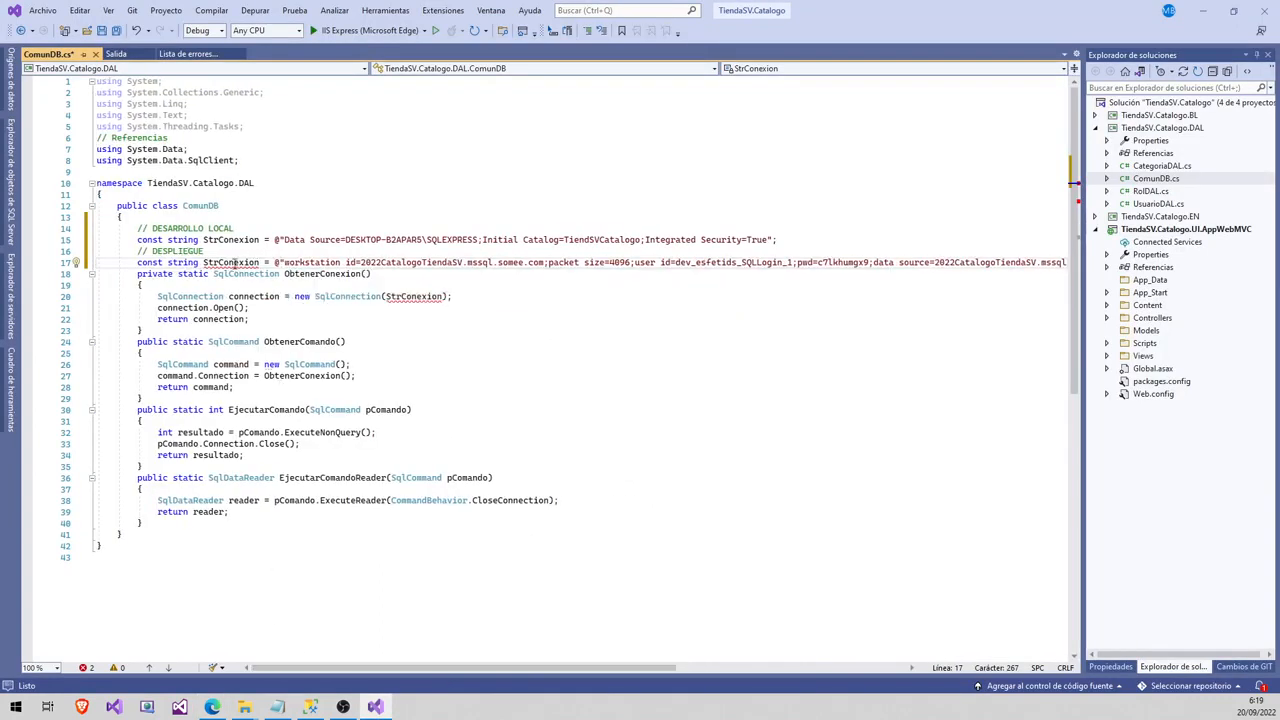
click(245, 263)
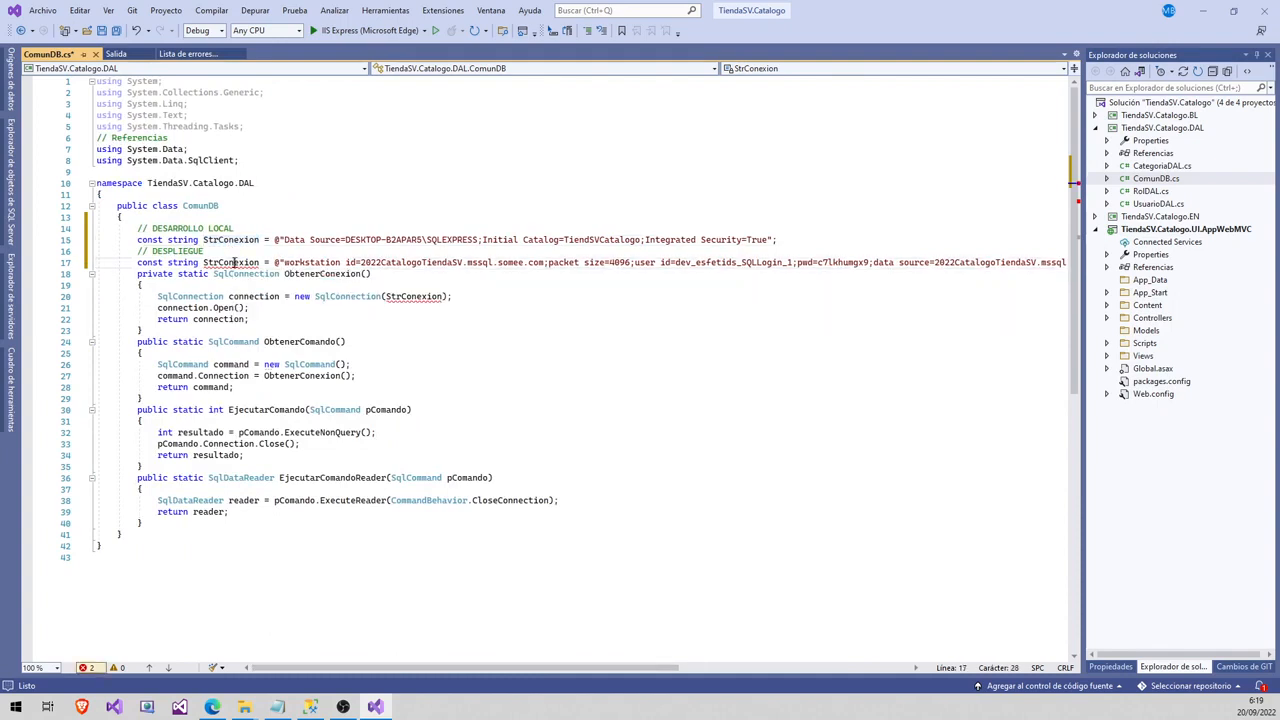
double_click(235, 264)
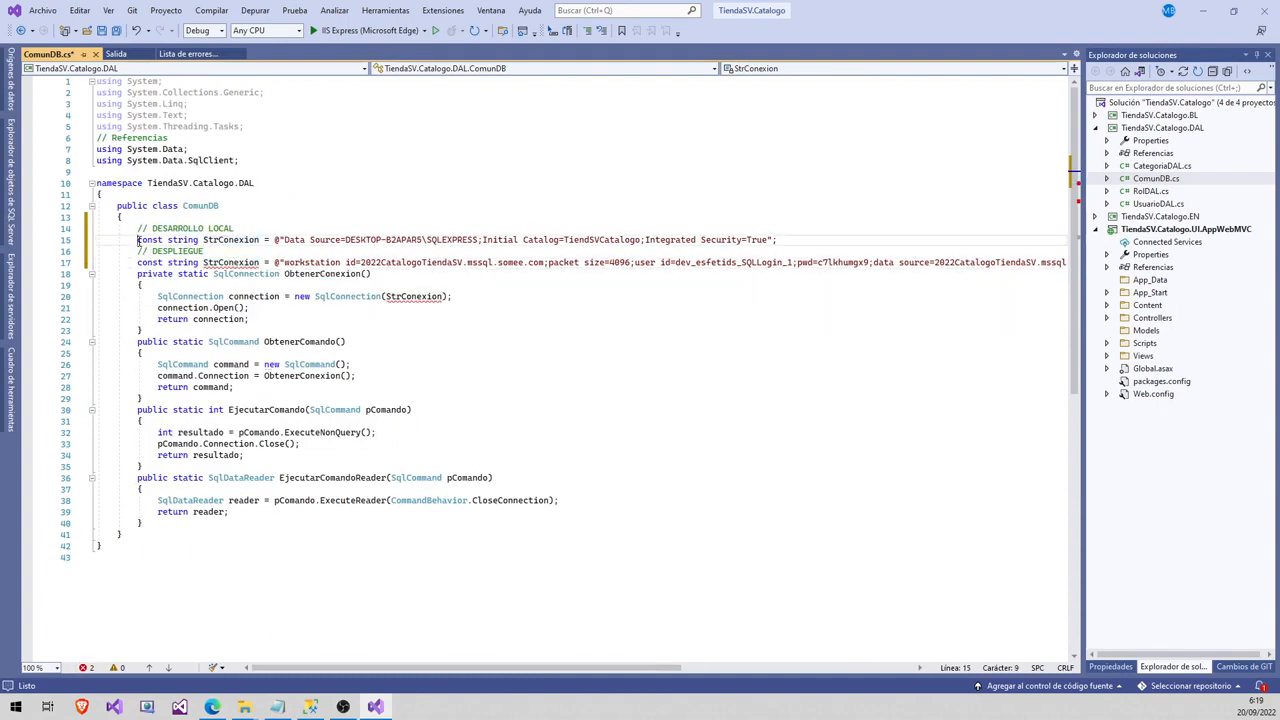
click(115, 32)
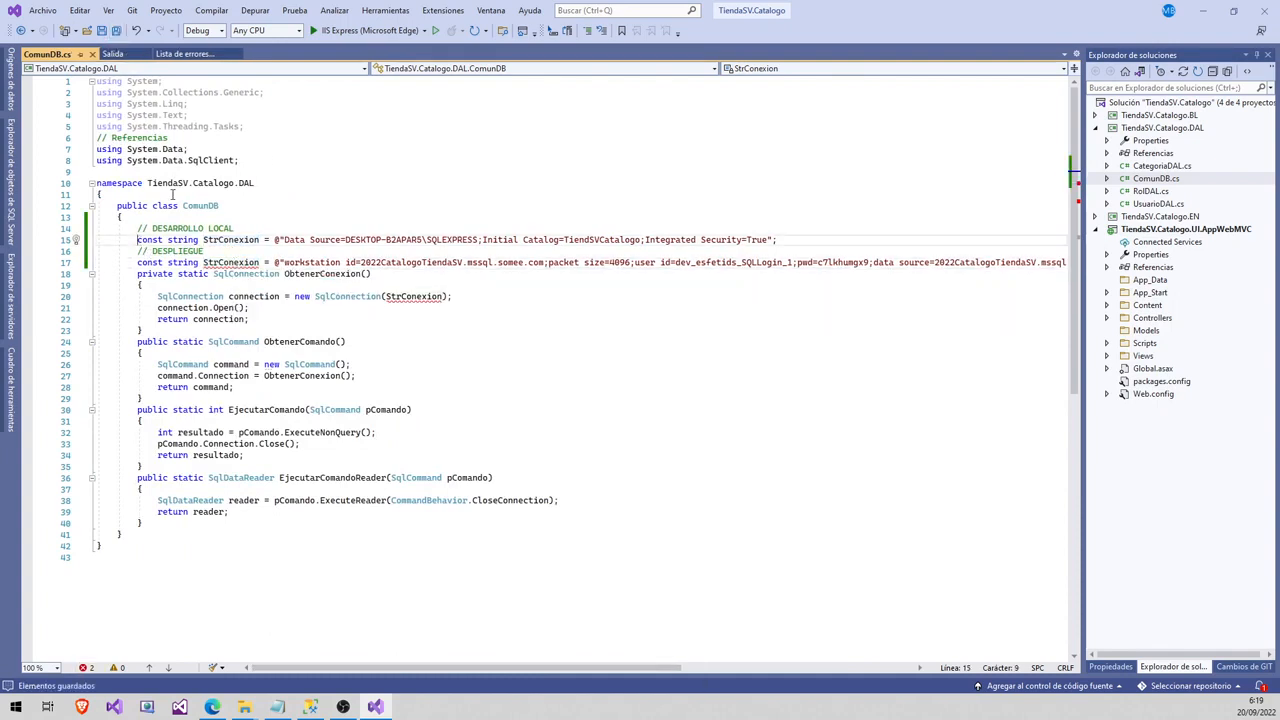
- Comment out the local connection string on line 15 with // and save ComunDB.cs
text(--)
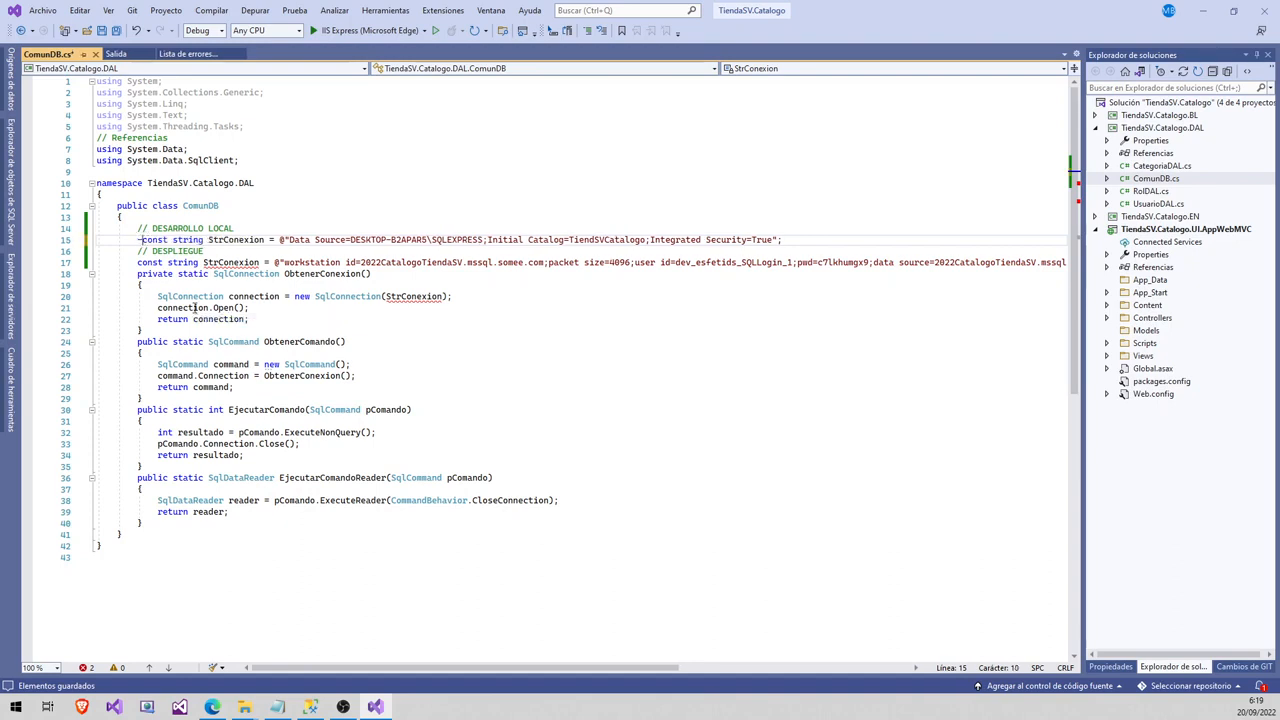
key(BackSpace)
key(BackSpace)
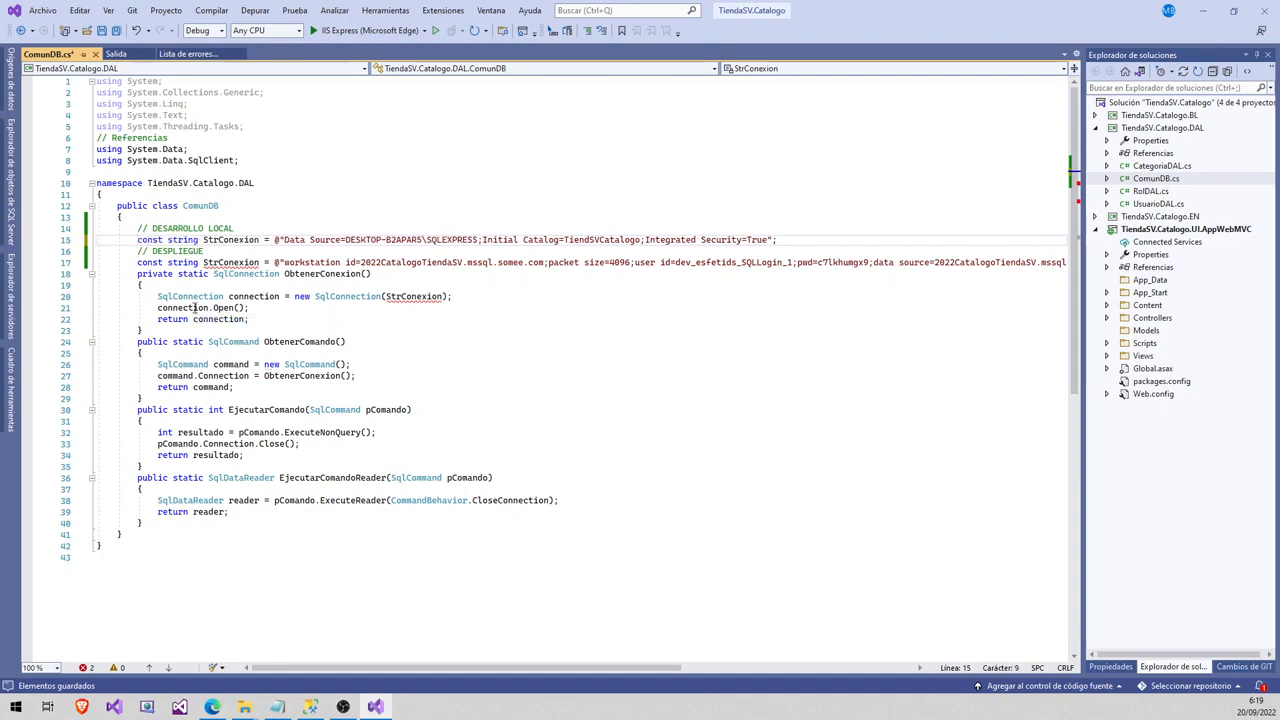
text(//)
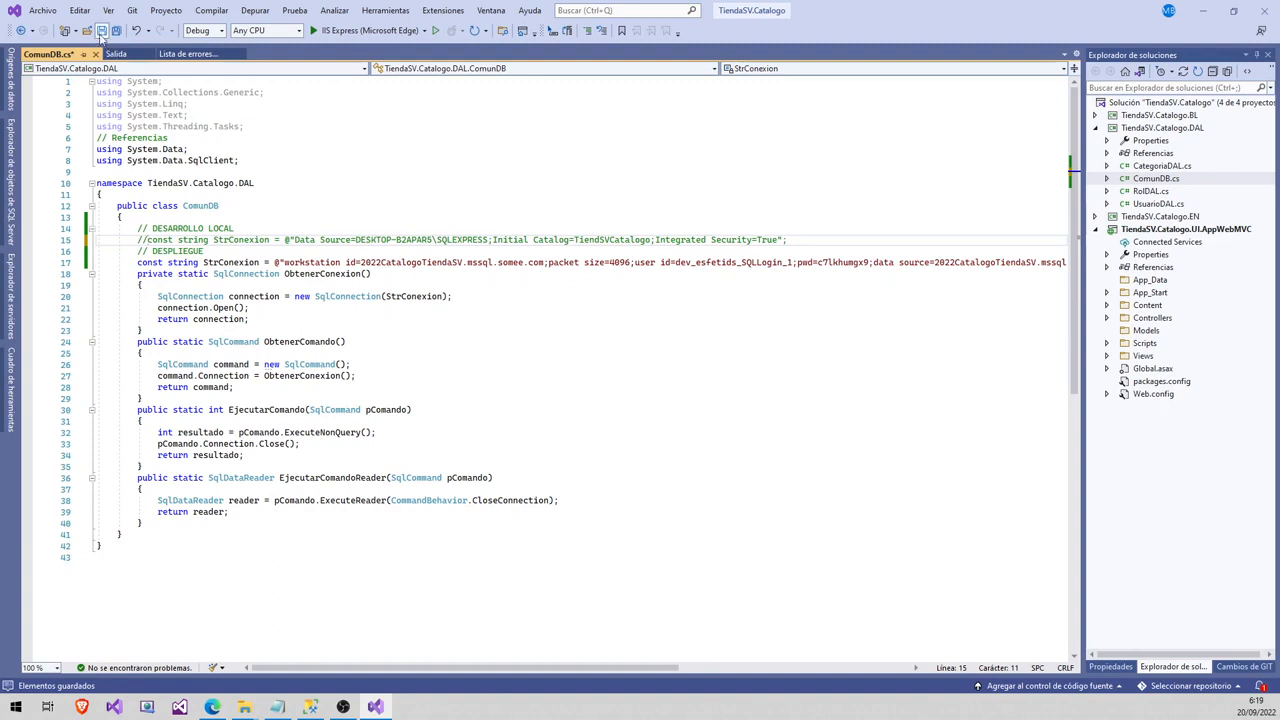
click(101, 33)
- Run the app in IIS Express and create a category named Test from the Categorias page
click(435, 31)
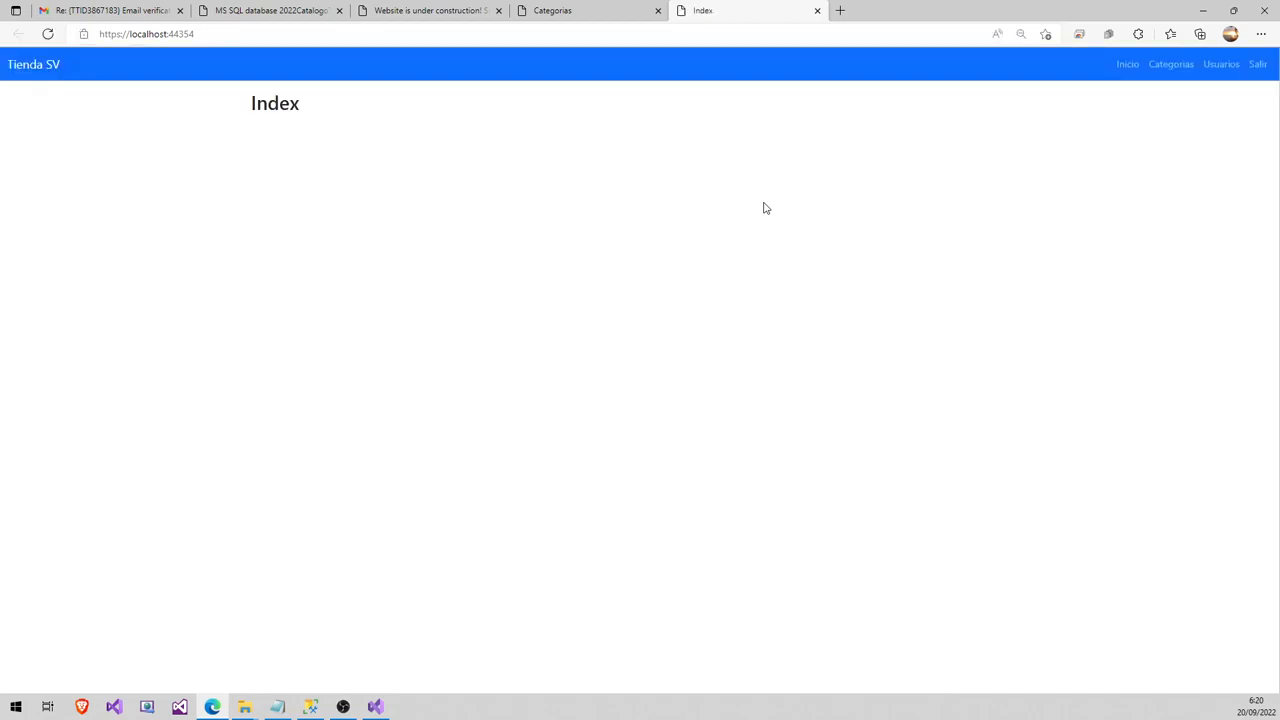
click(1182, 72)
click(692, 158)
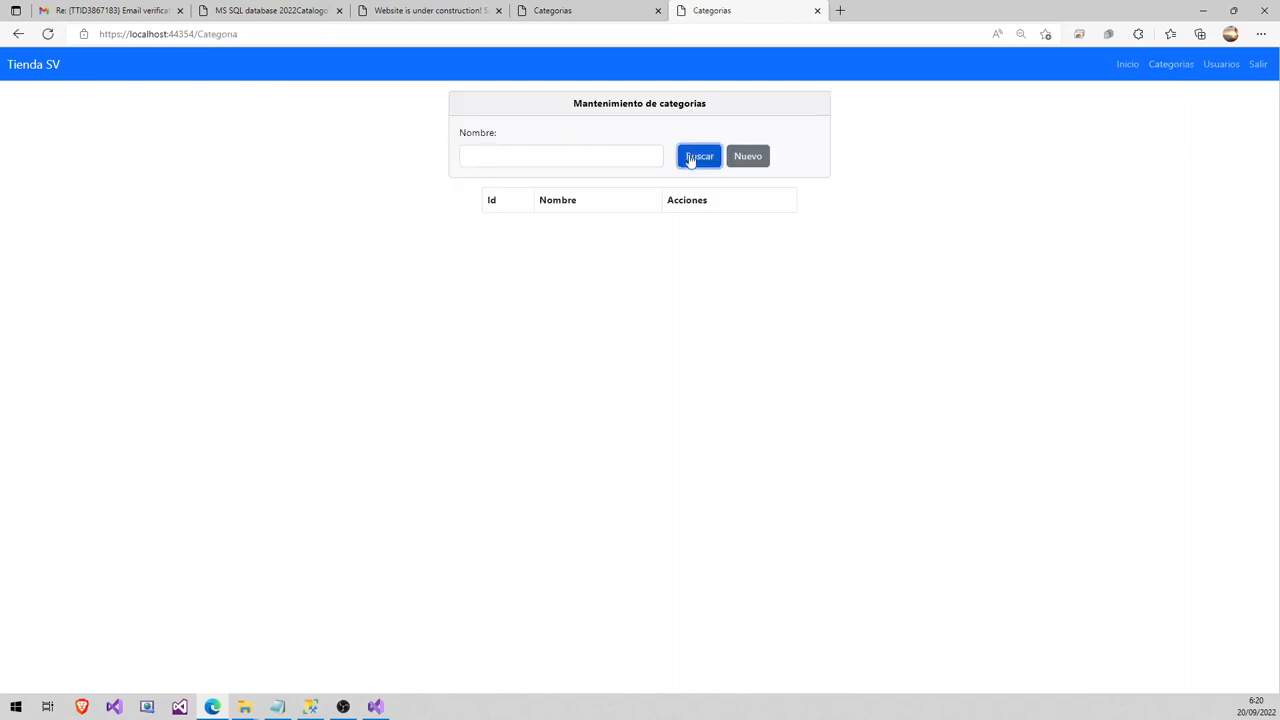
click(746, 166)
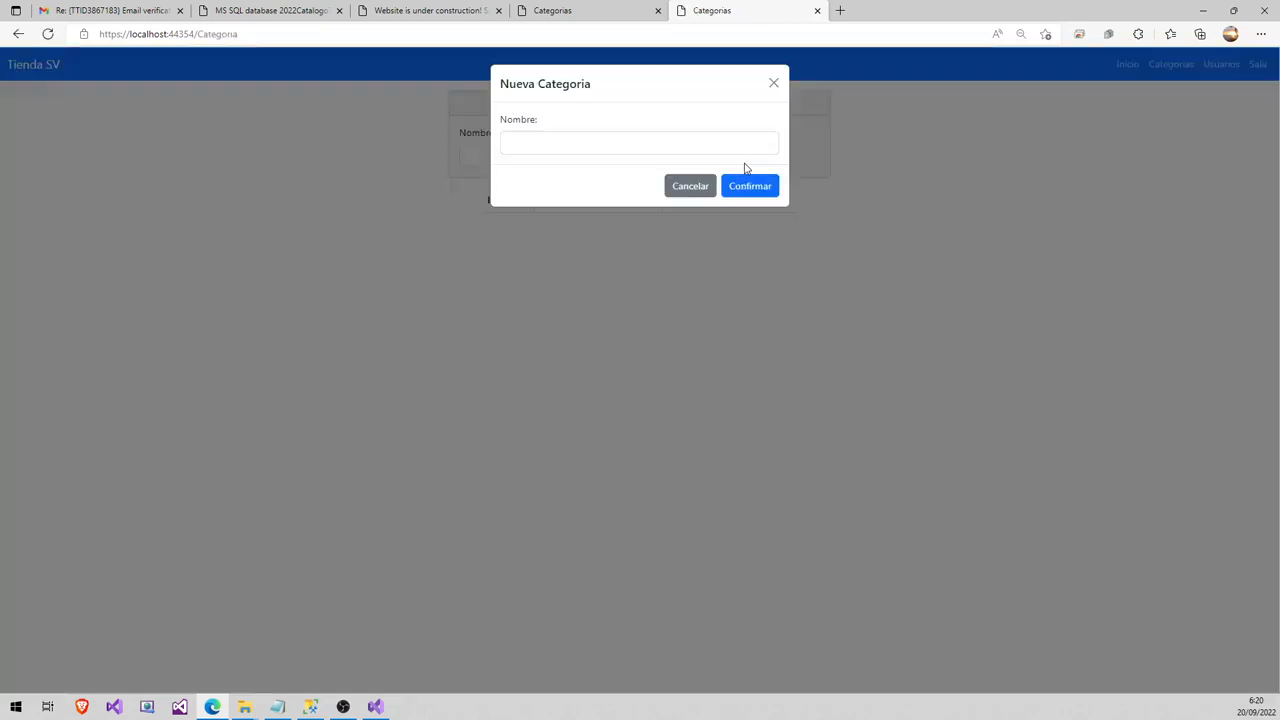
click(669, 146)
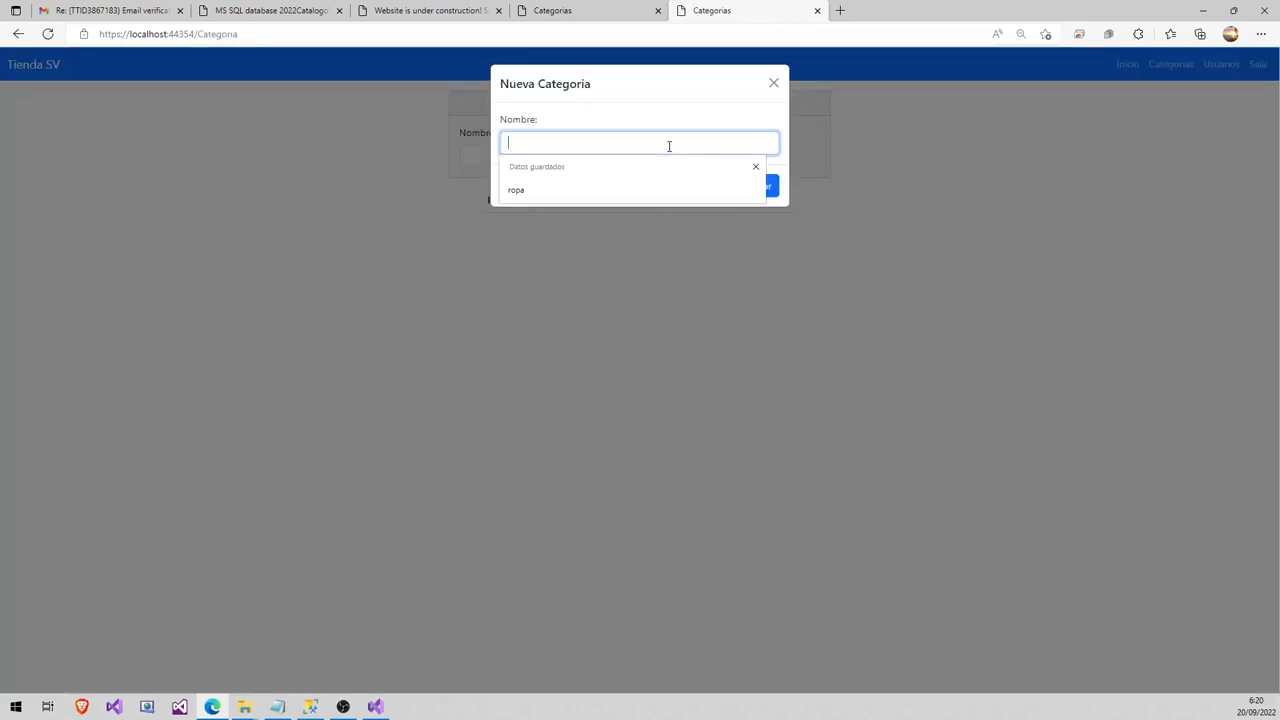
text(Test)
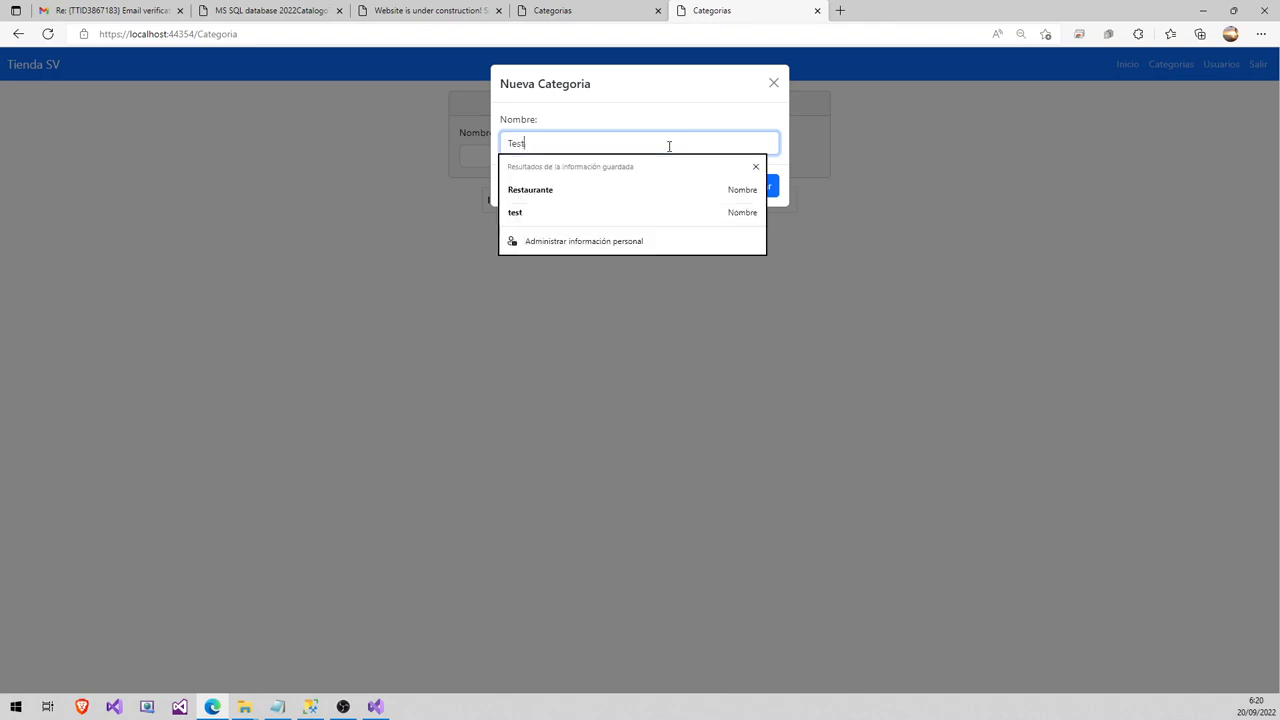
click(745, 138)
click(752, 190)
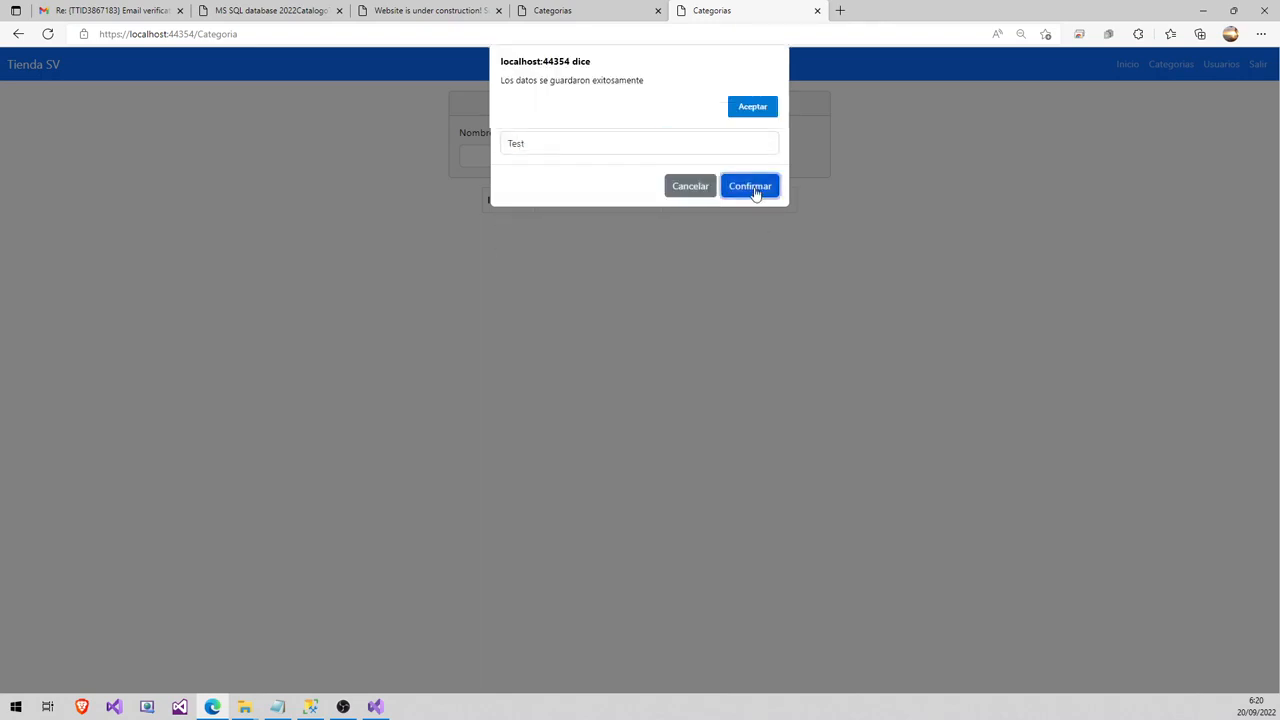
click(752, 107)
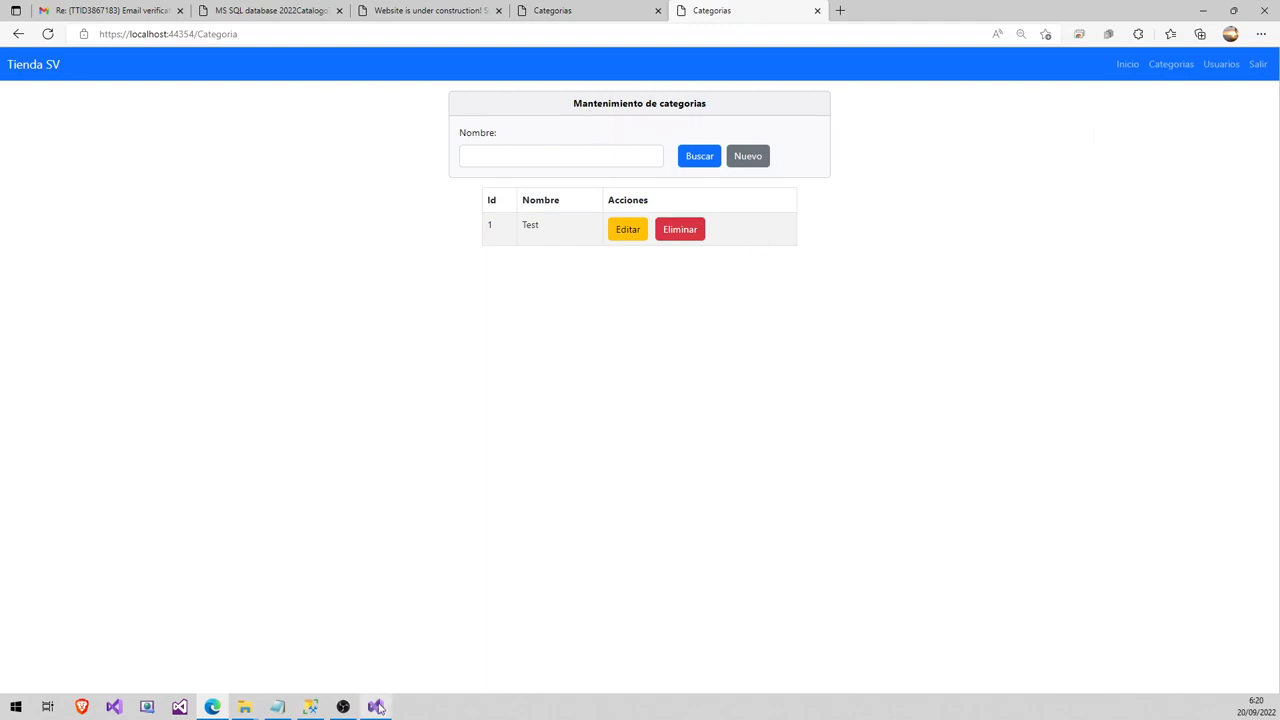
- Comment out the Somee connection string line, reactivate the local one, and save ComunDB.cs
mouse_move(377, 707)
click(376, 645)
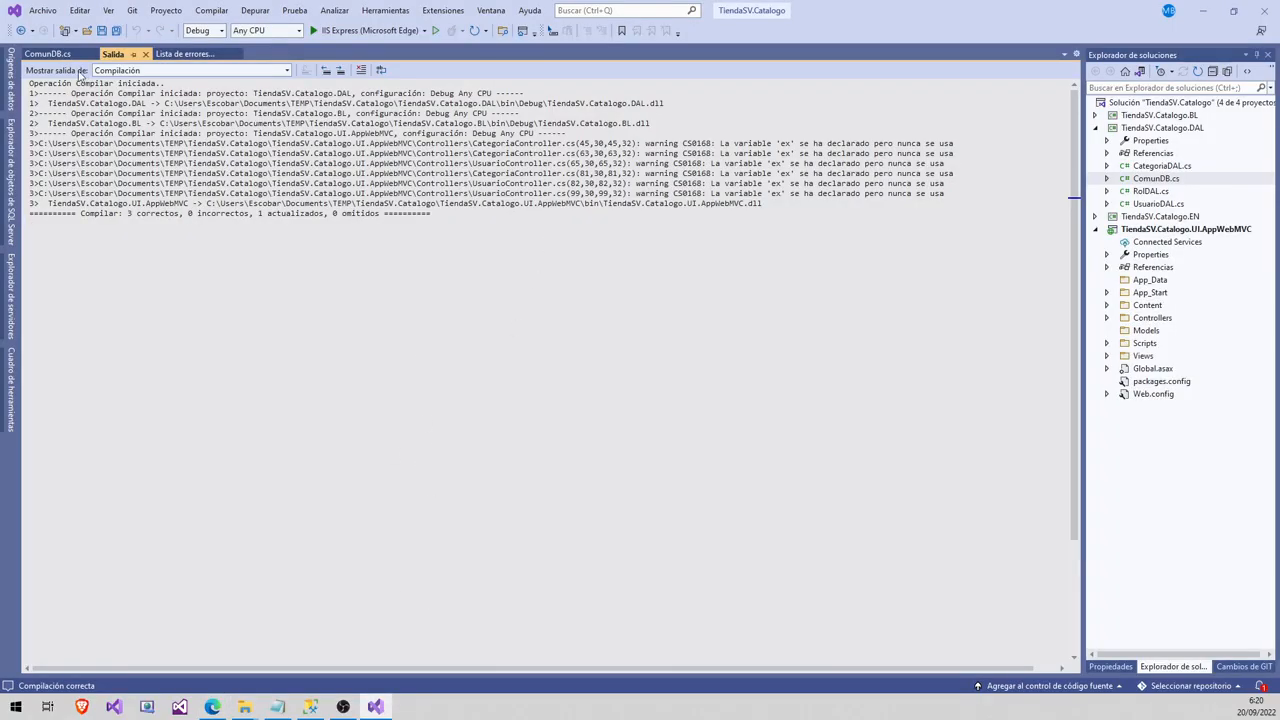
click(47, 53)
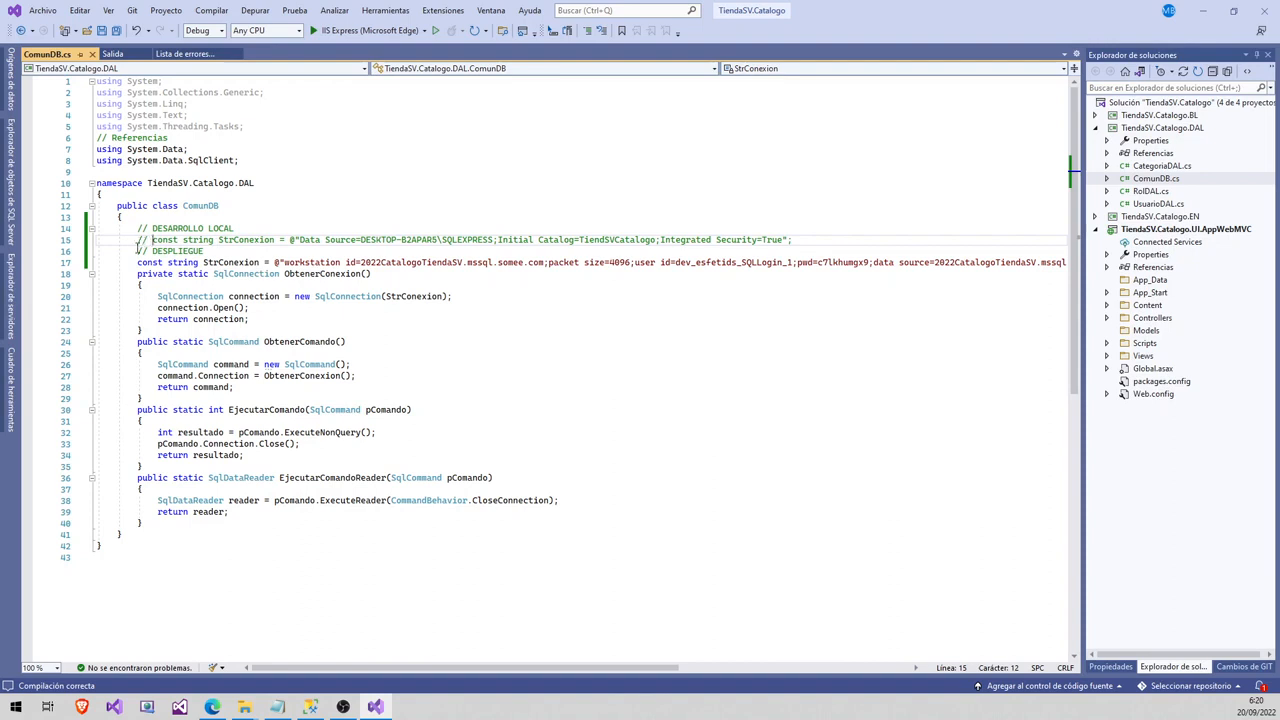
drag(137, 262, 543, 260)
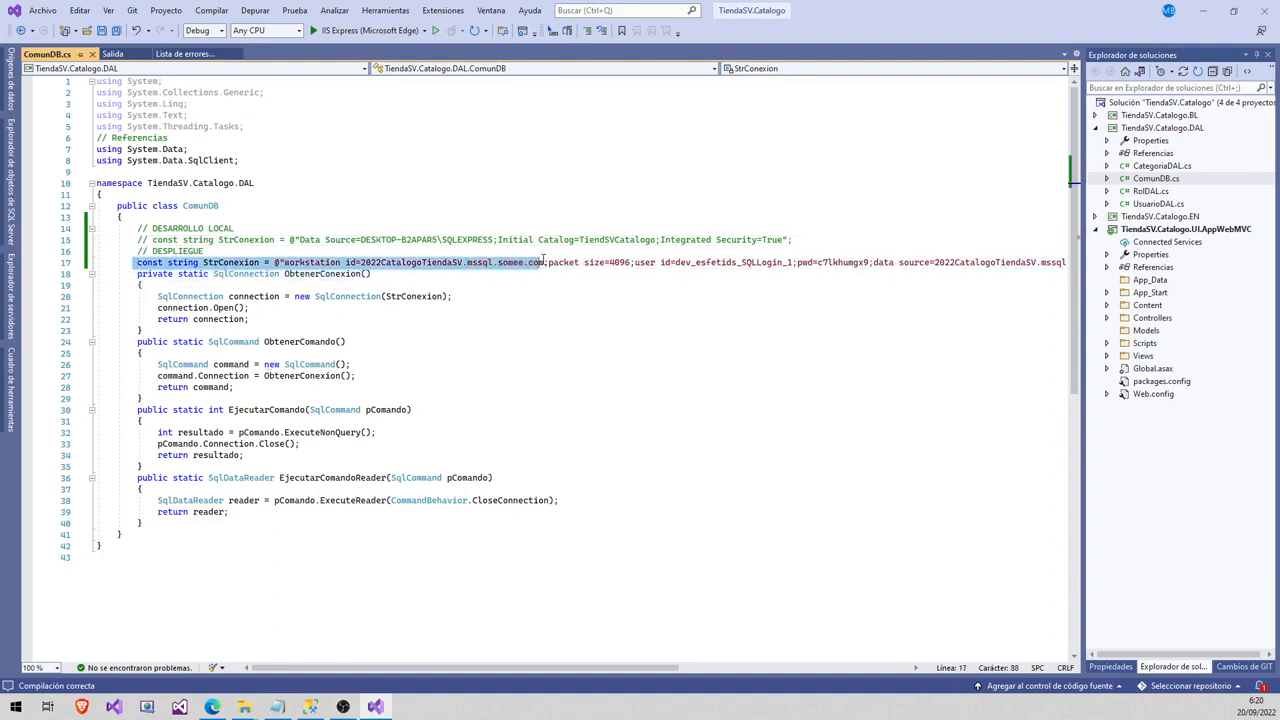
click(140, 263)
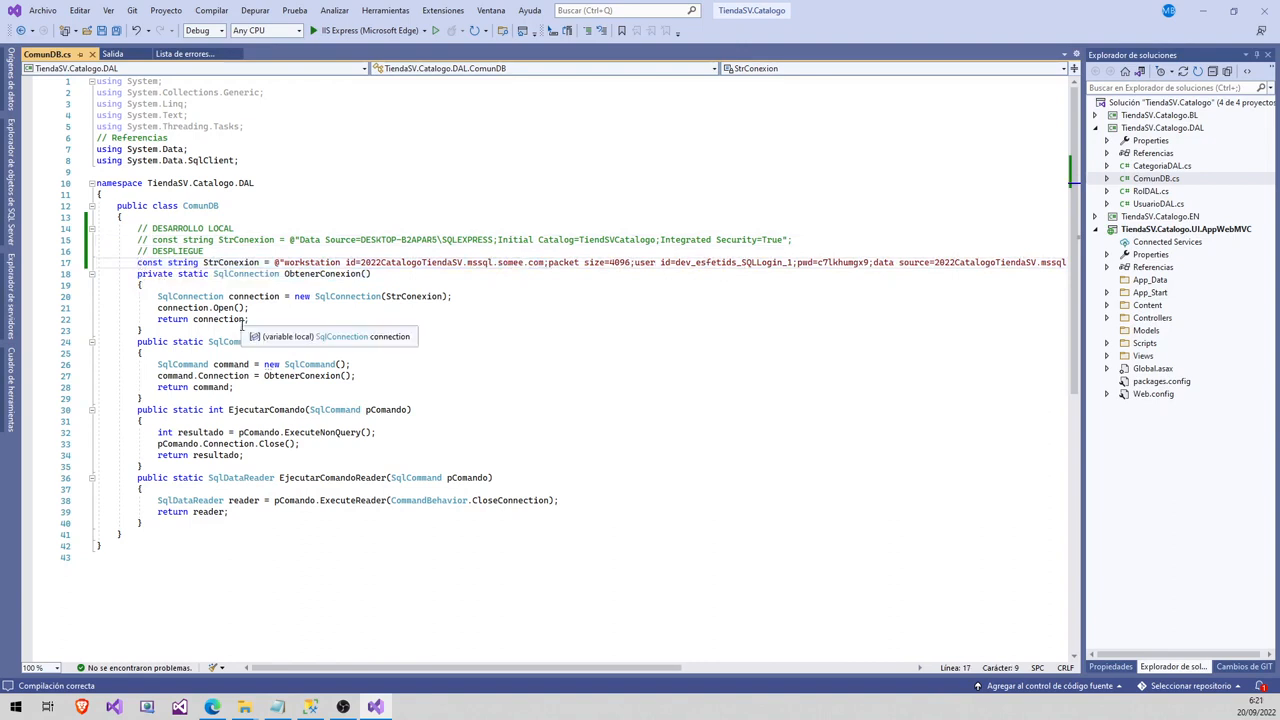
text(//)
key(Up)
key(Up)
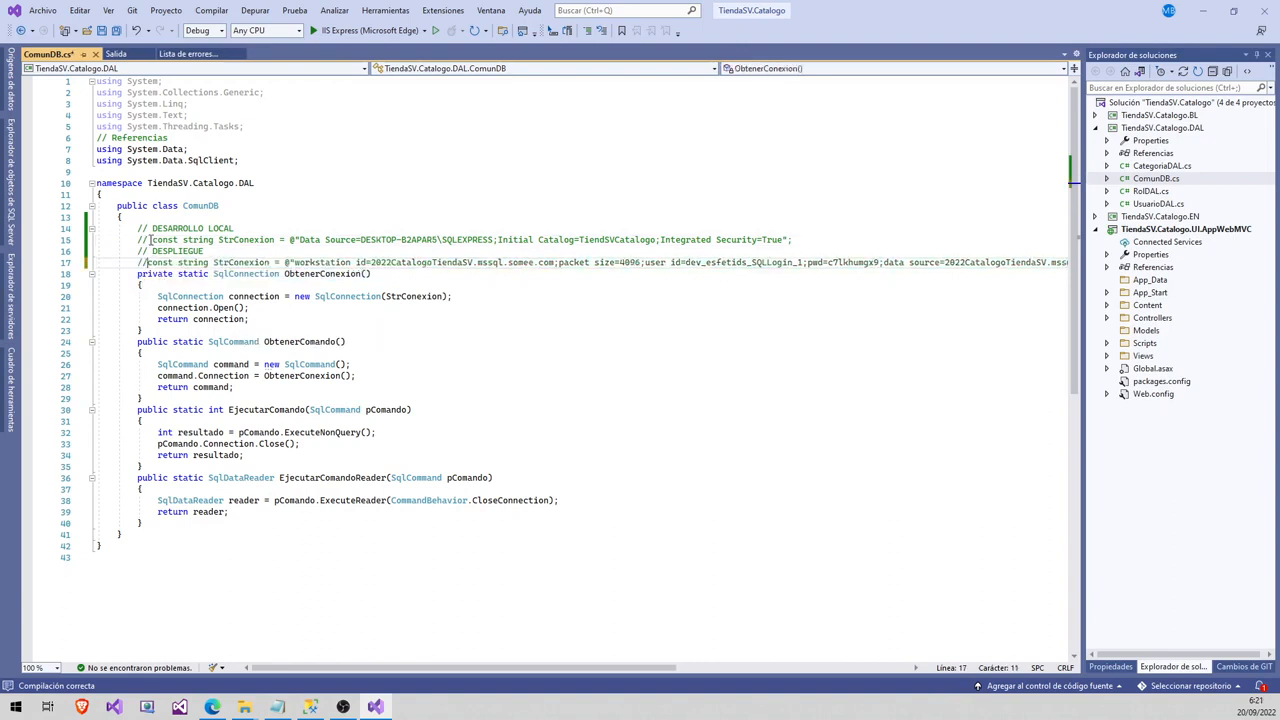
key(BackSpace)
key(BackSpace)
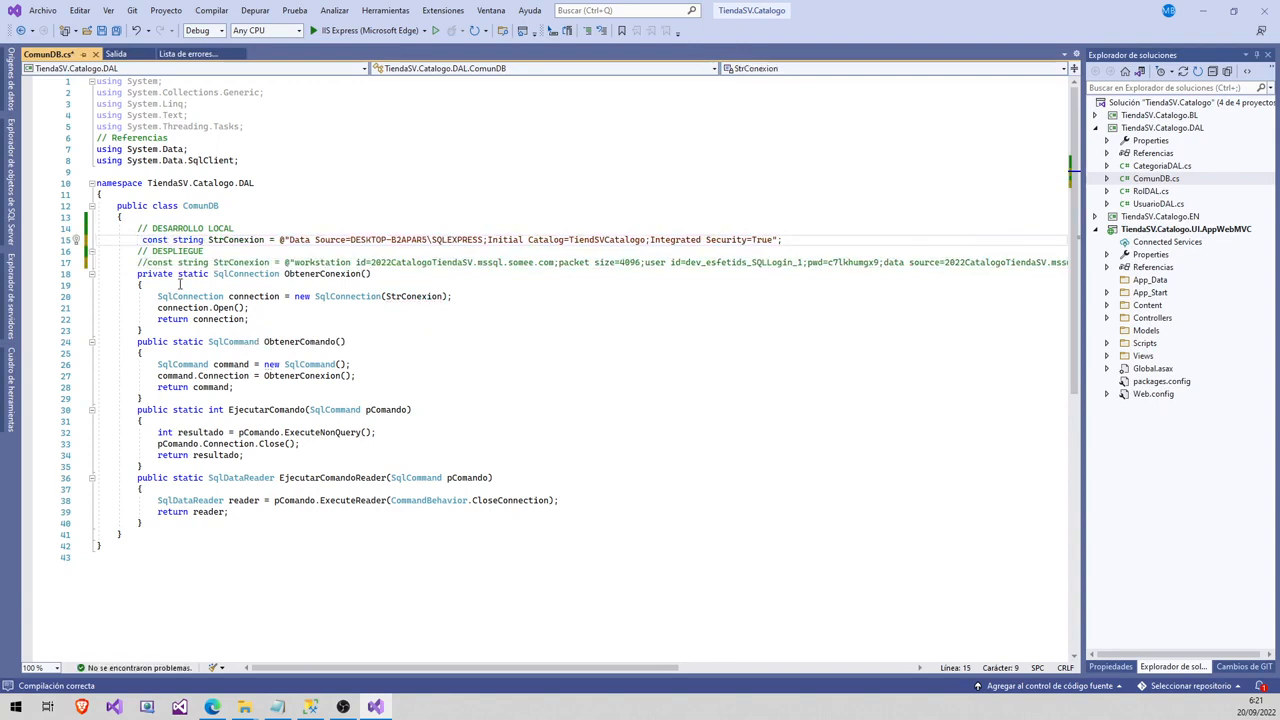
key(ctrl+s)
- Comment the local line with Ctrl+K Ctrl+C, uncomment the Somee line with Ctrl+K Ctrl+U, and save
key(ctrl+k)
key(ctrl+c)
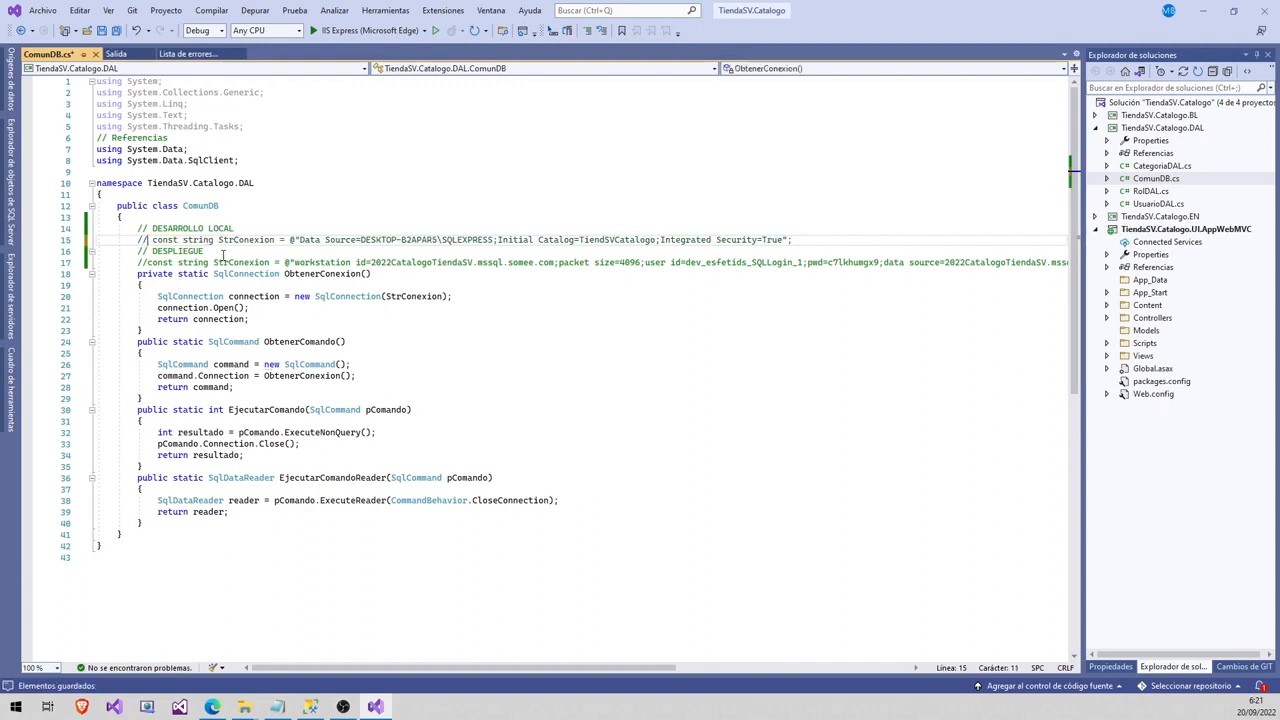
key(Down)
key(Down)
key(ctrl+k)
key(ctrl+u)
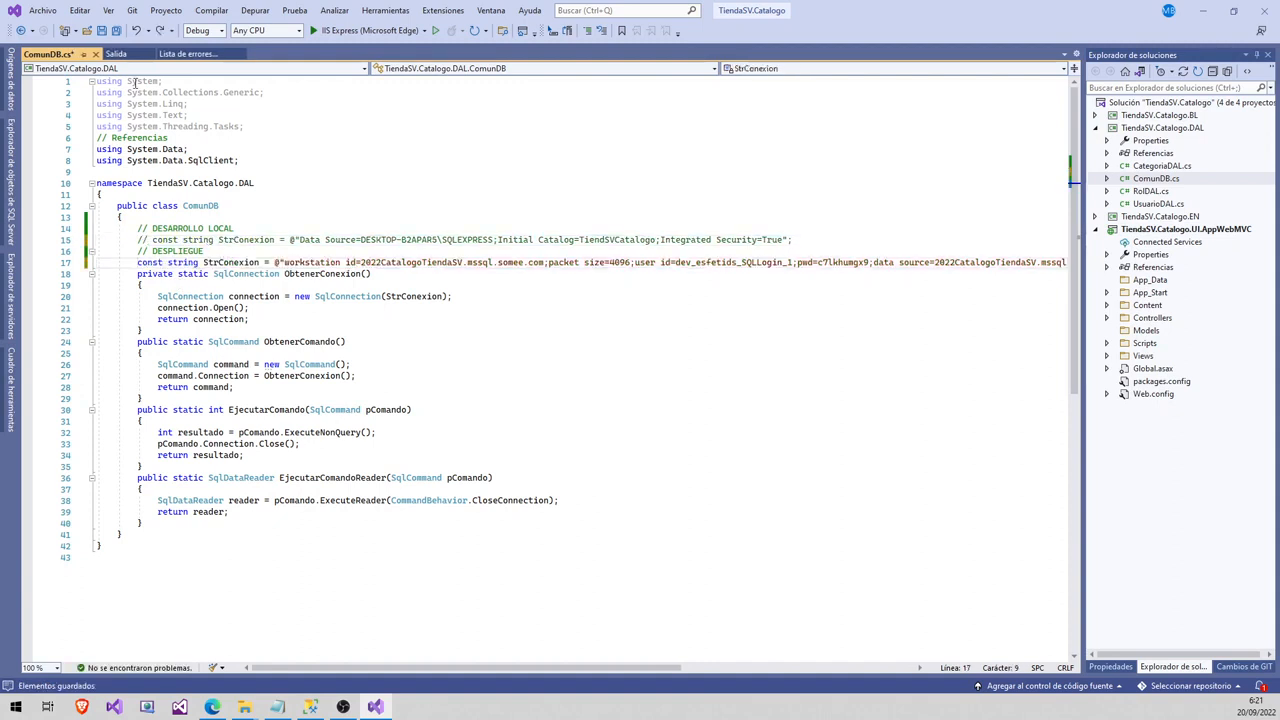
click(102, 30)
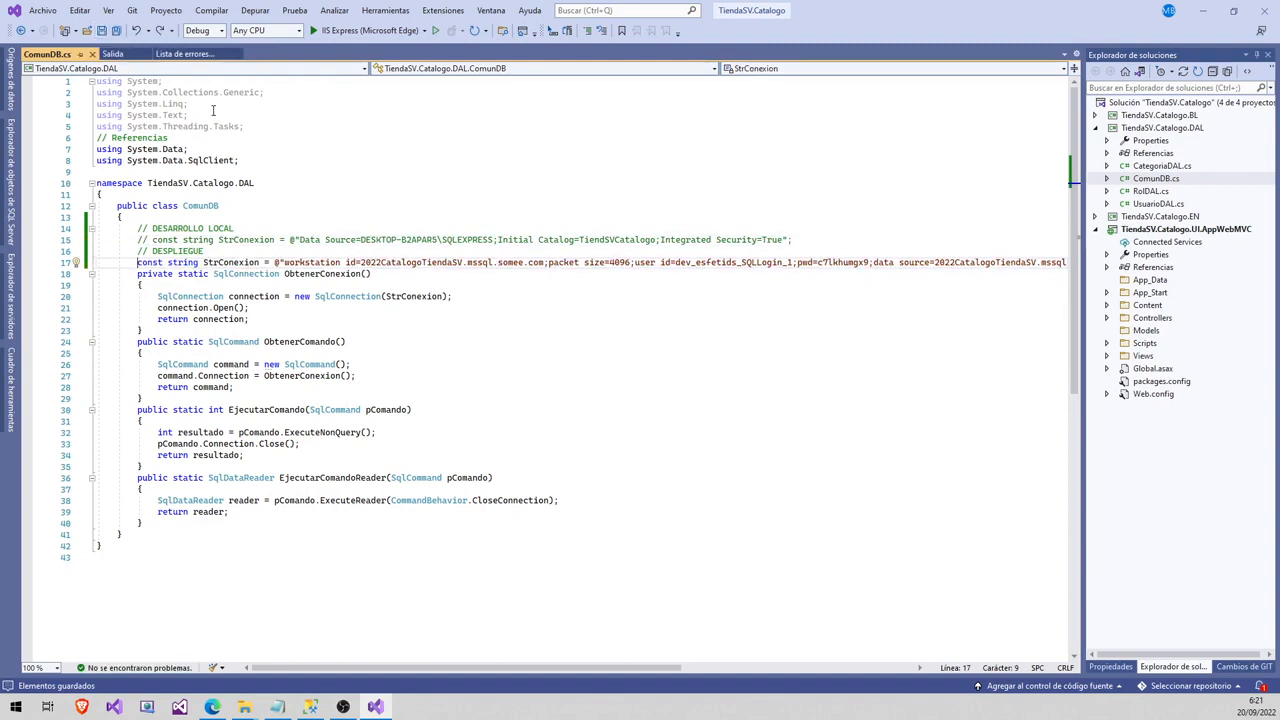
click(210, 708)
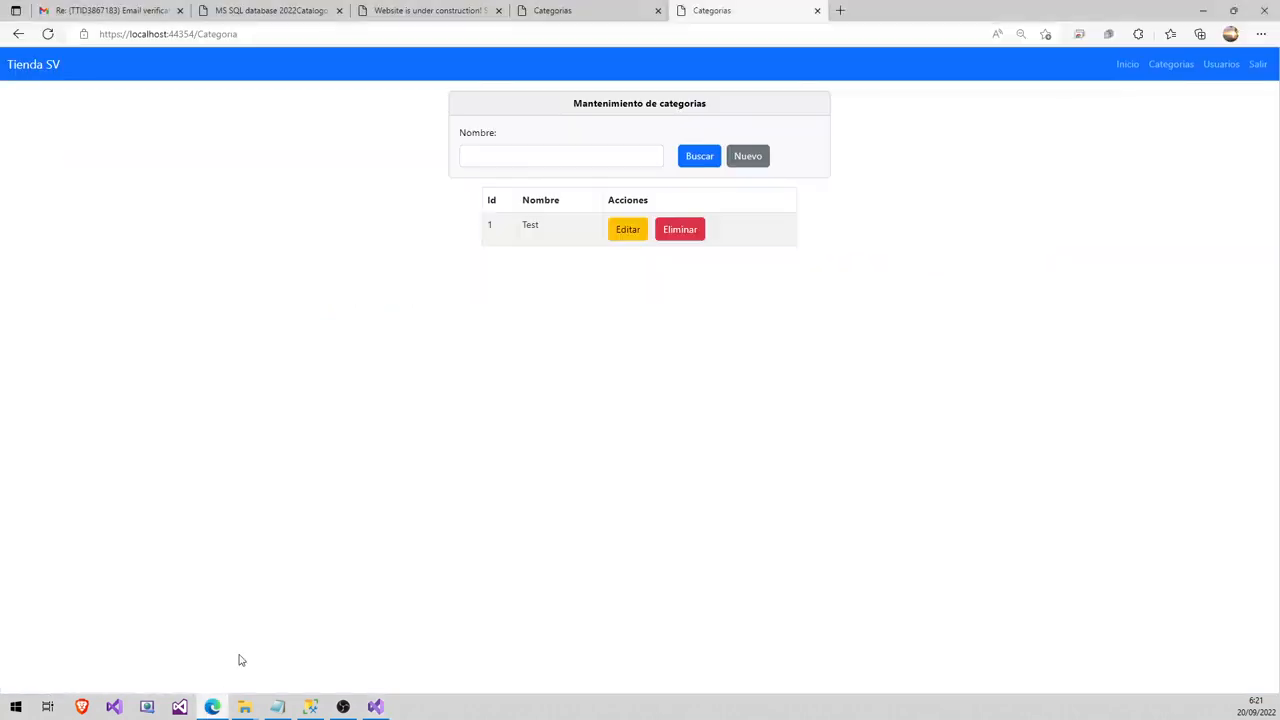
- Check the tiendasv2022.somee.com site details and its under-construction live page in the Somee panel
click(279, 9)
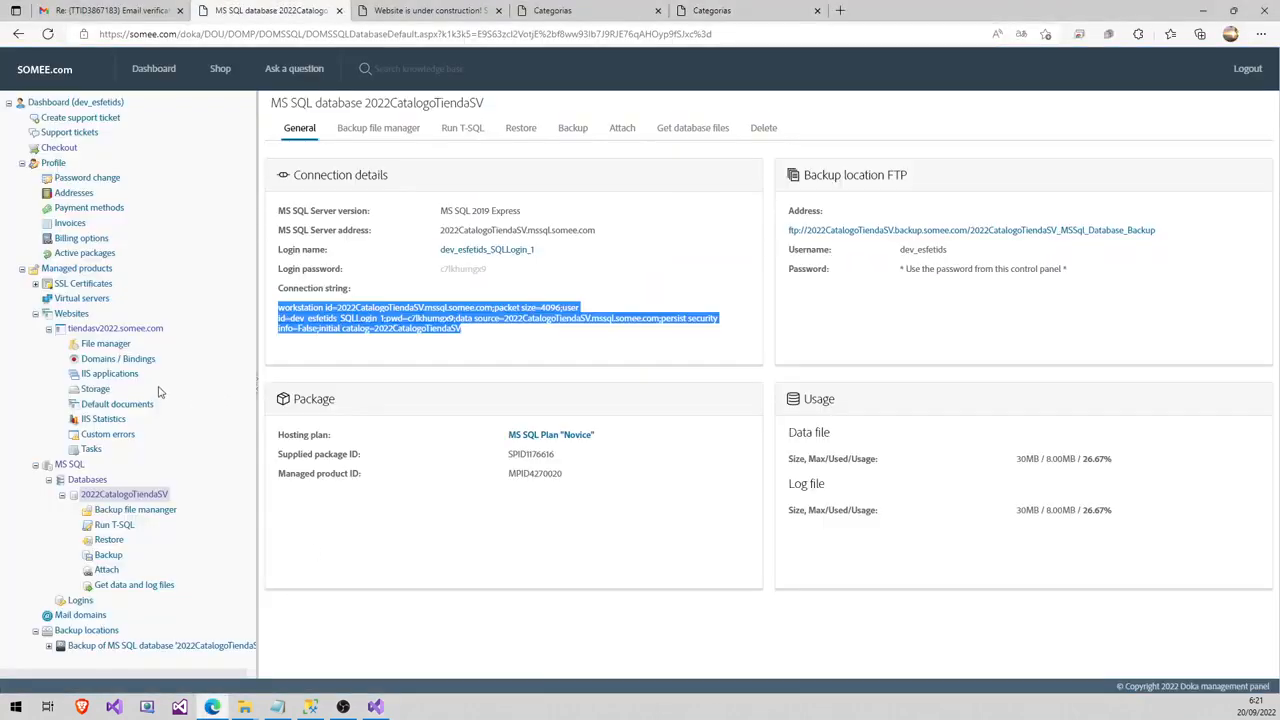
click(100, 330)
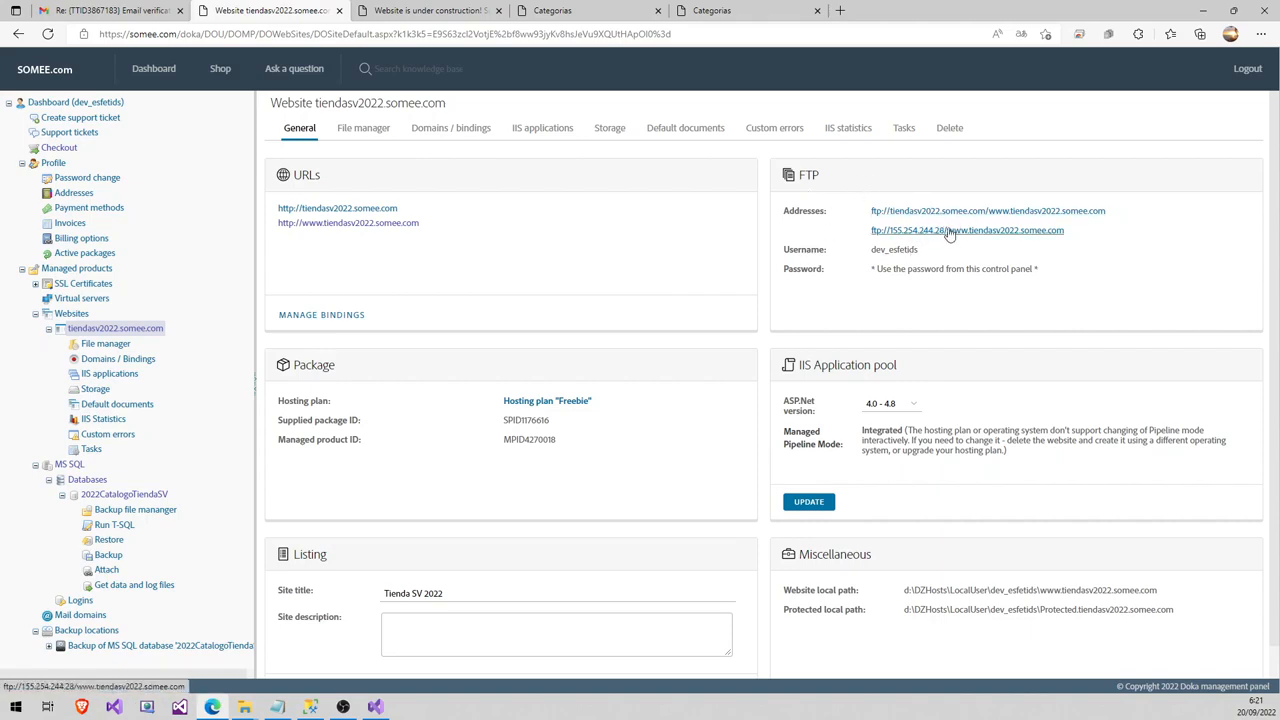
click(477, 8)
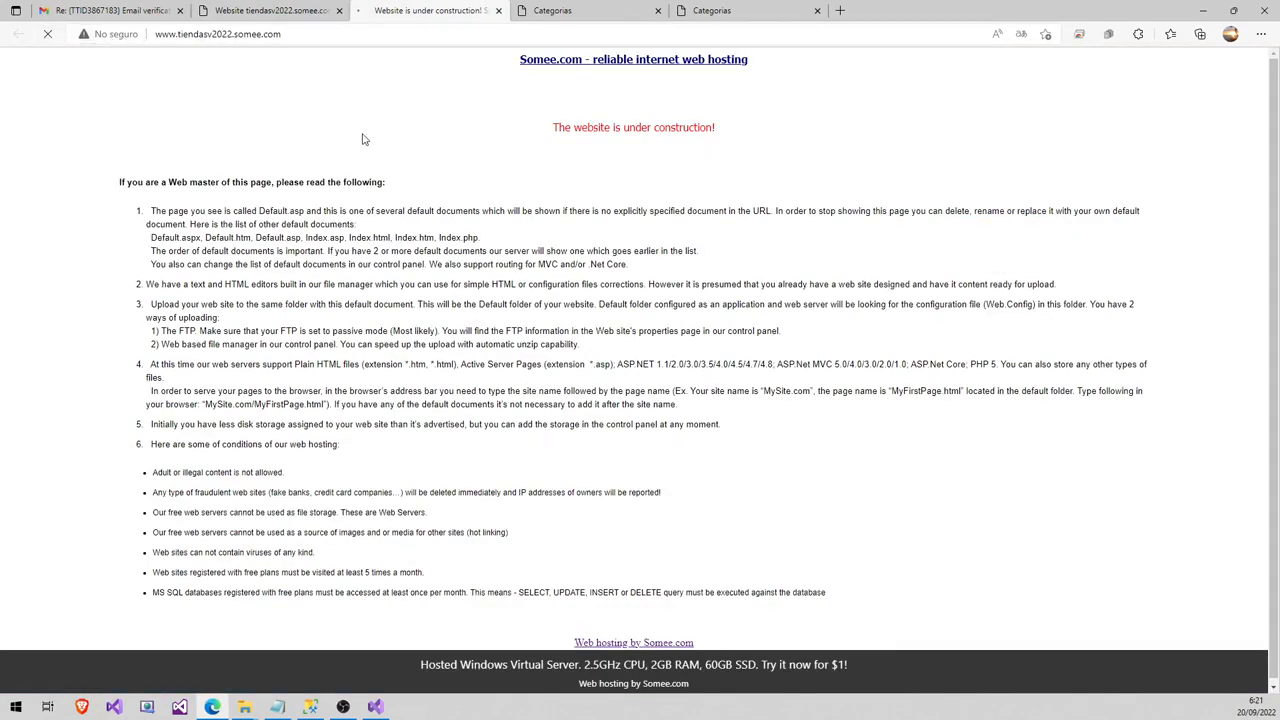
click(265, 10)
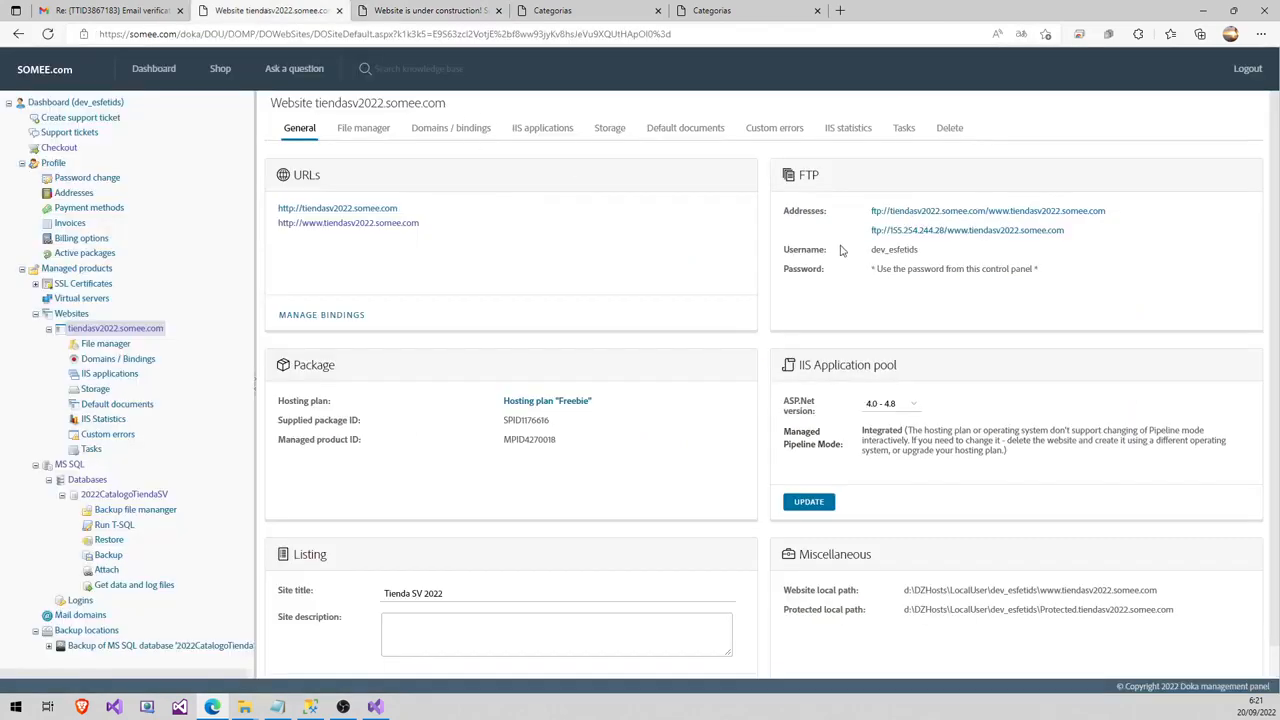
click(375, 707)
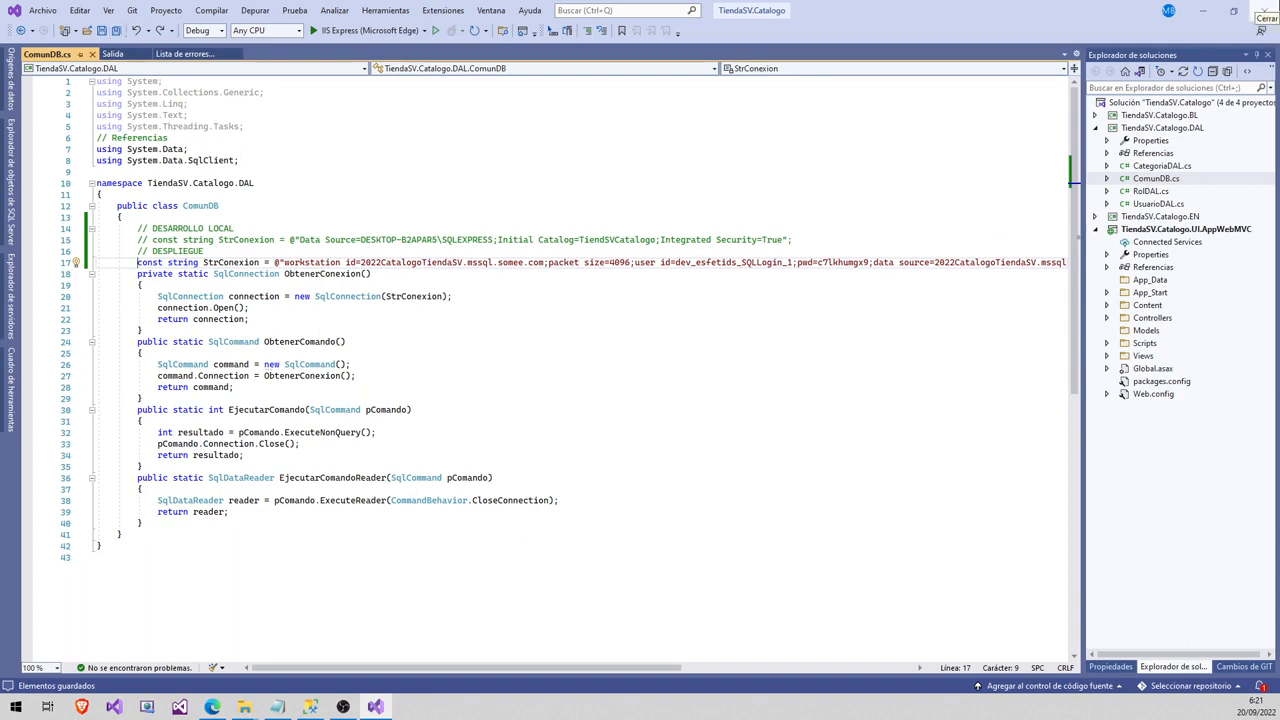
- Close Visual Studio and open TiendaSV.Catalogo.sln with Visual Studio 2019 from File Explorer
click(1262, 10)
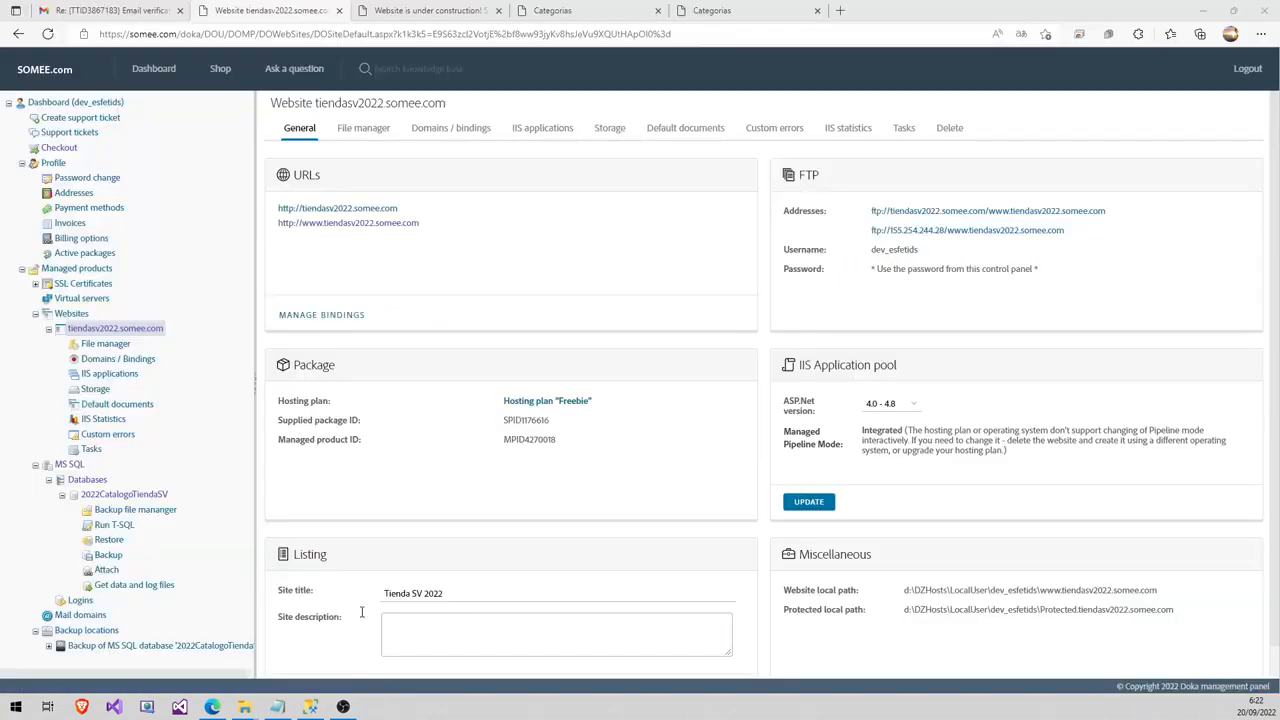
mouse_move(244, 707)
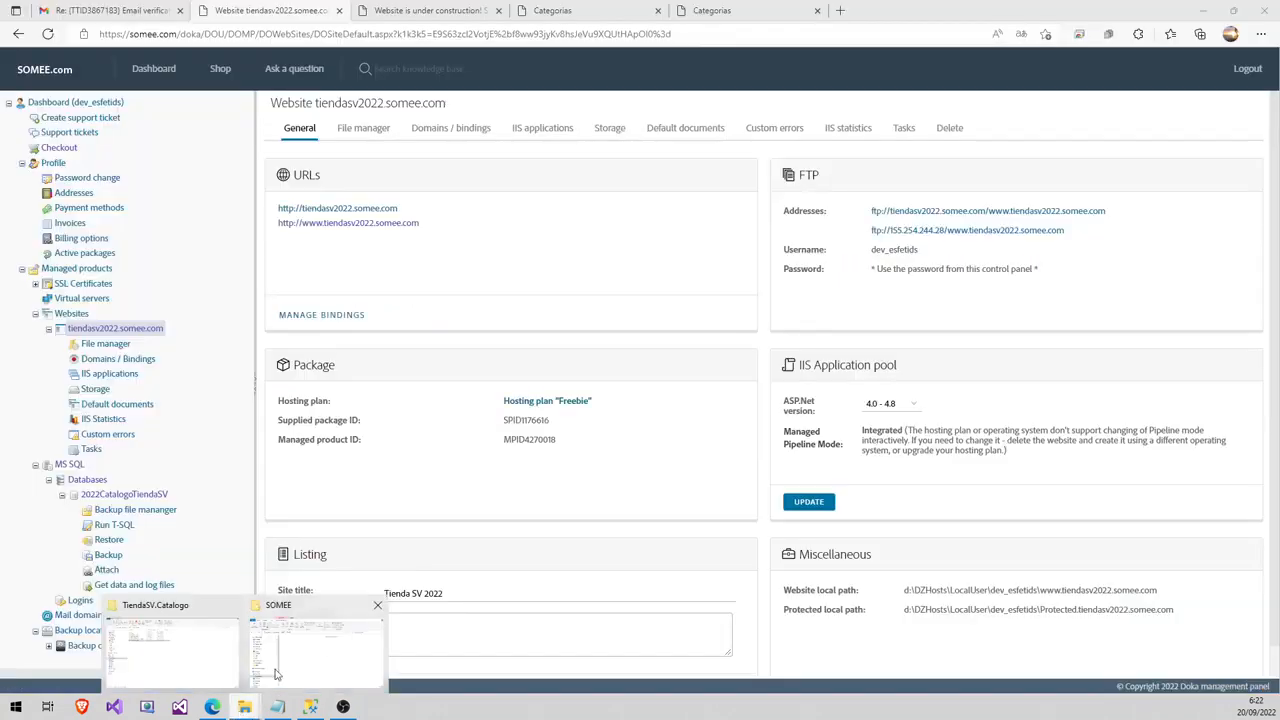
click(200, 648)
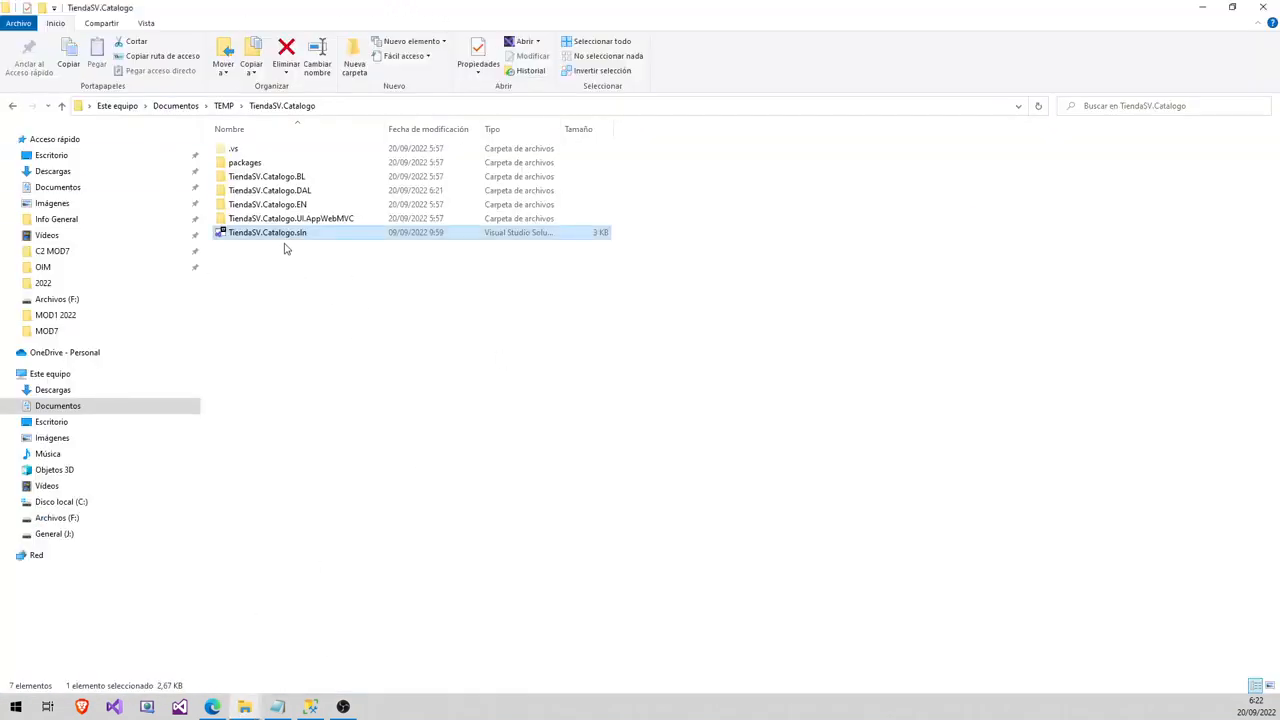
click(360, 242)
right_click(362, 240)
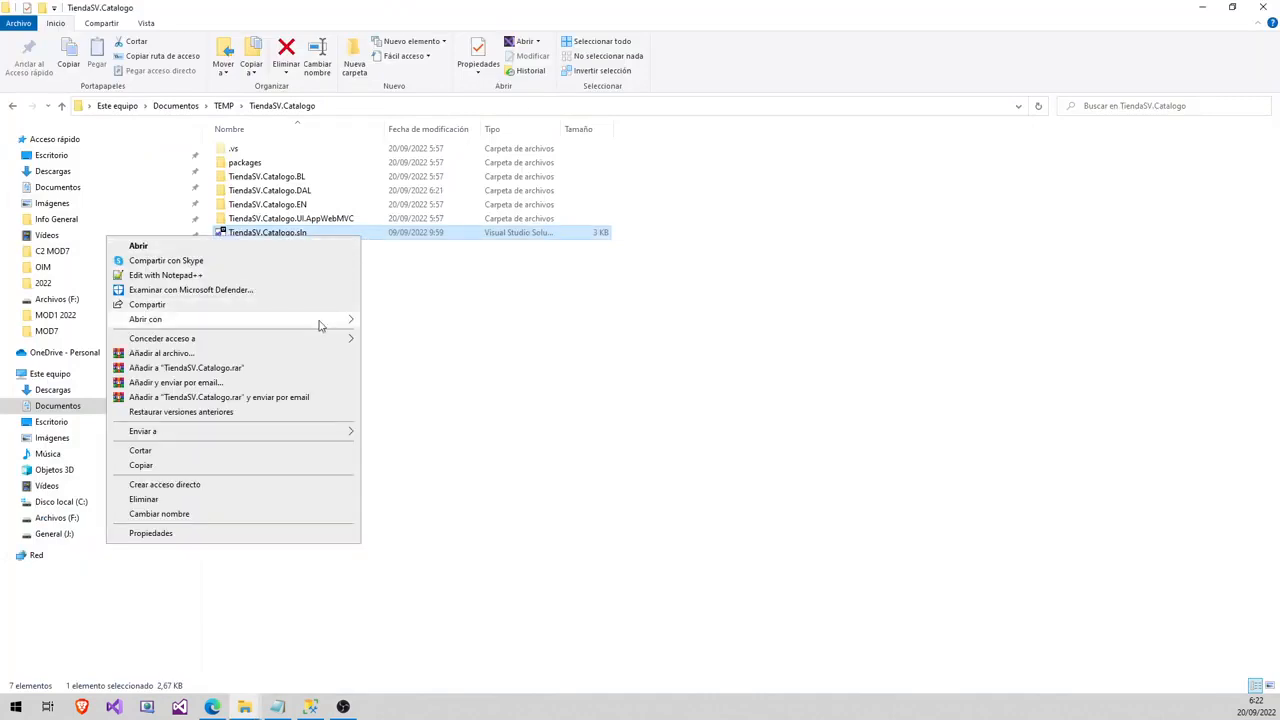
mouse_move(320, 318)
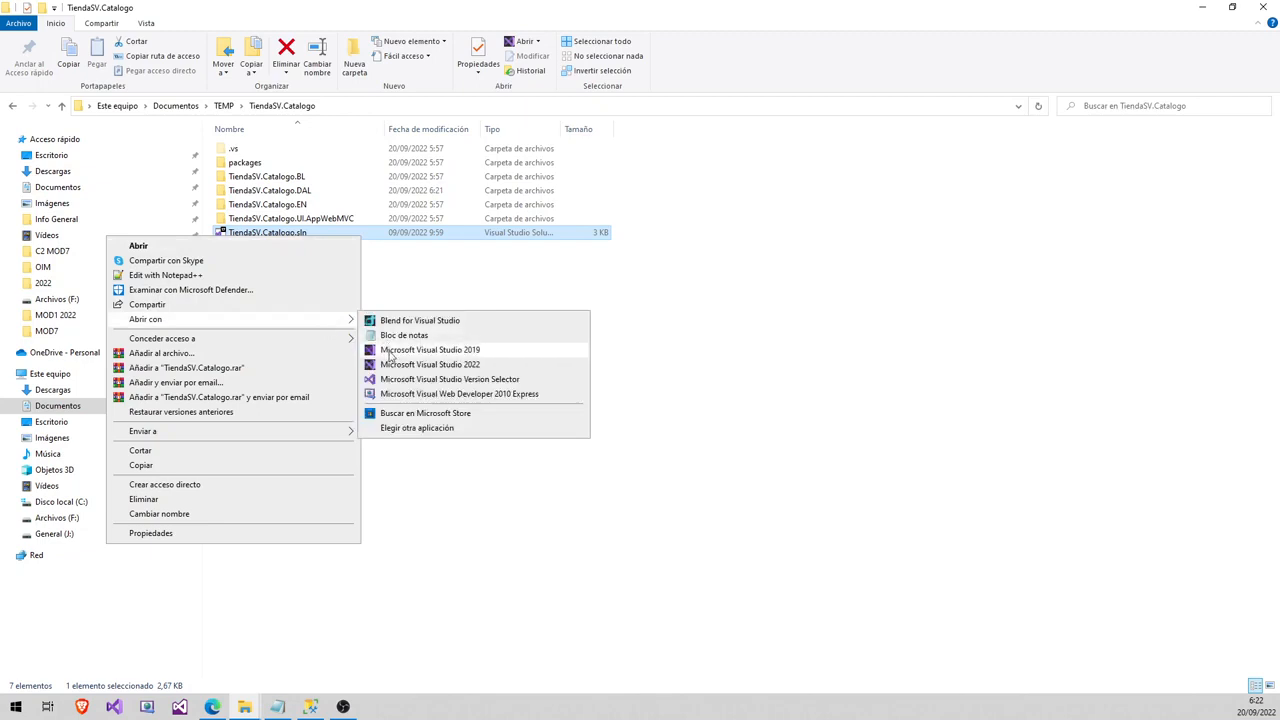
click(440, 356)
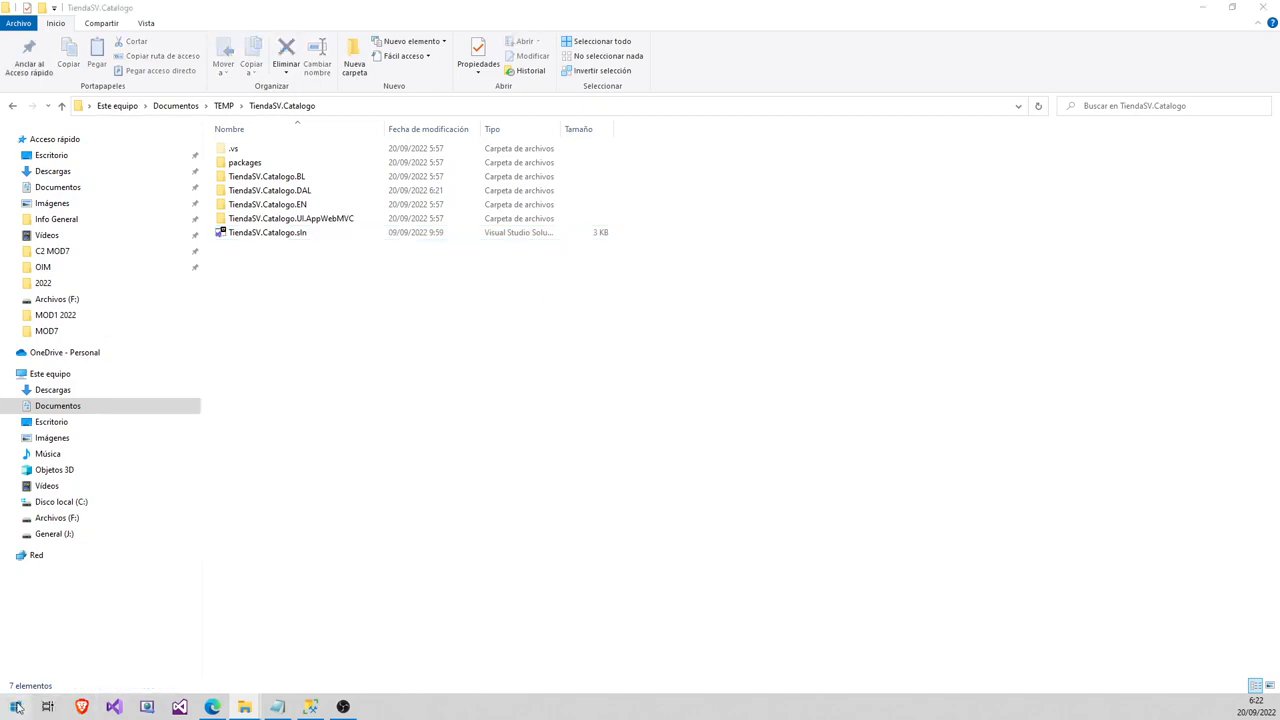
- Launch Visual Studio 2022 as administrator from the Start search for 'visual'
click(16, 707)
text(visual)
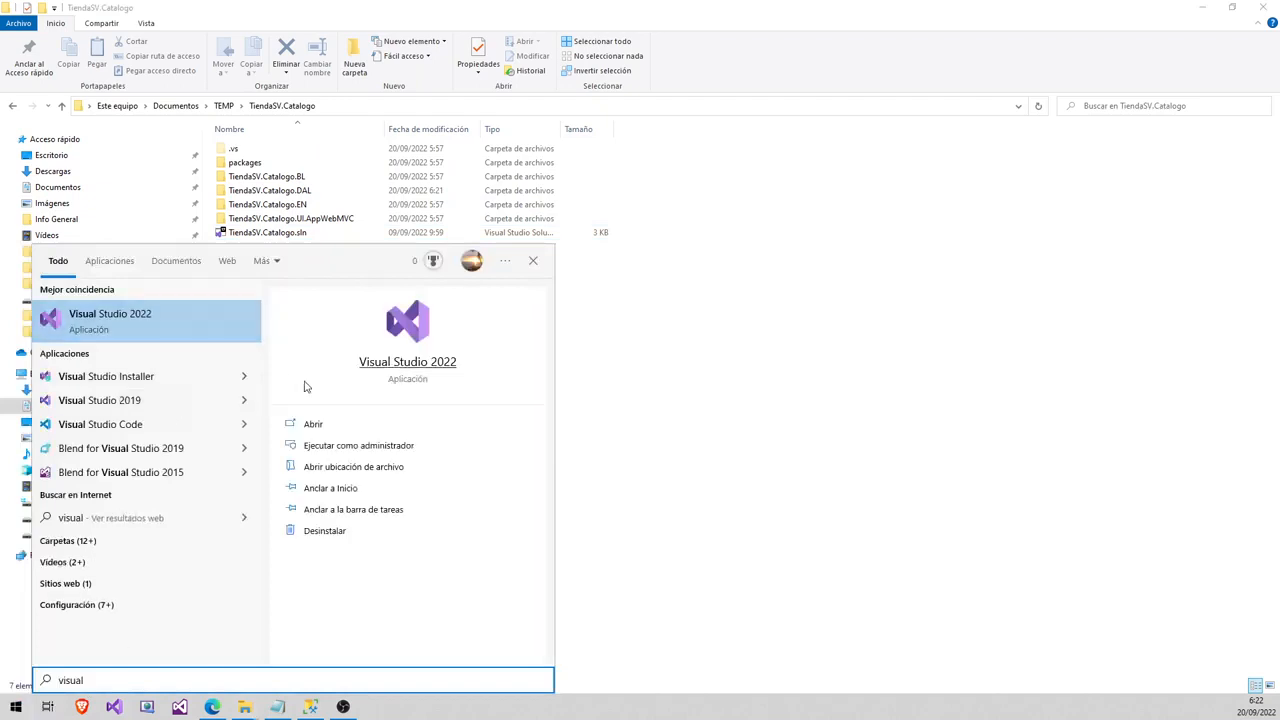
click(353, 451)
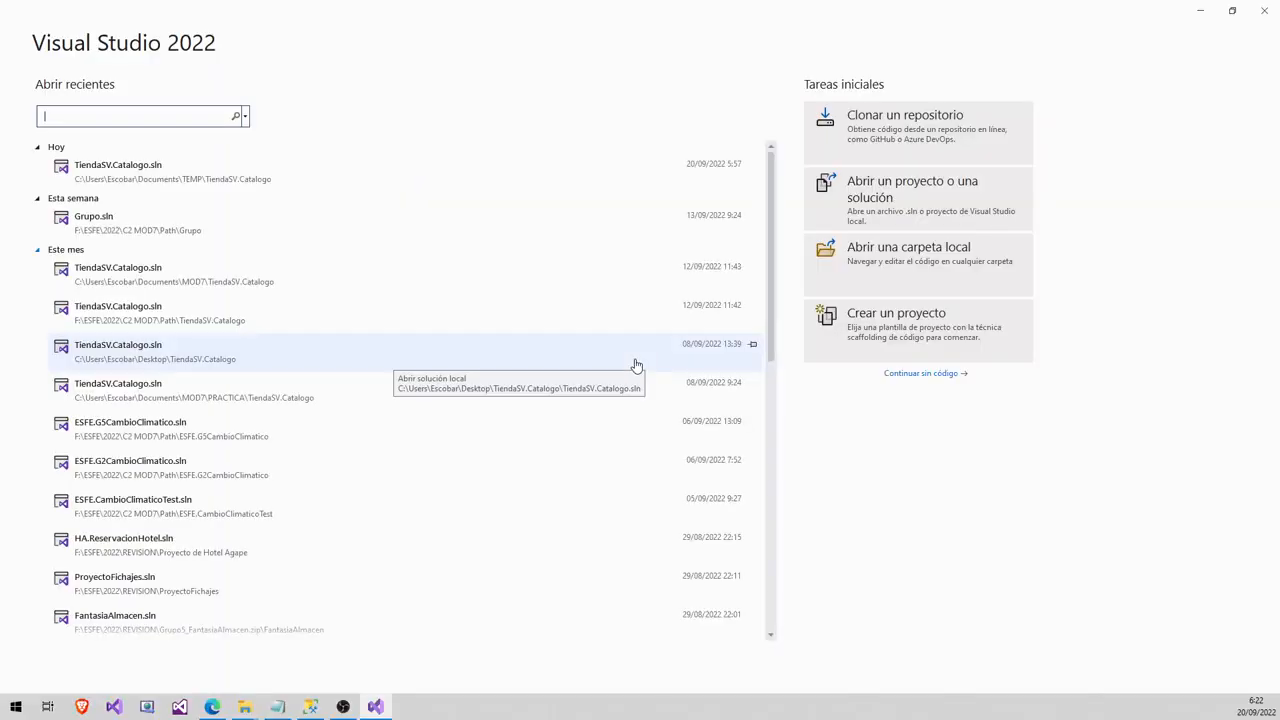
- Open the solution TEMP\TiendaSV.Catalogo\TiendaSV.Catalogo.sln
click(37, 149)
click(38, 161)
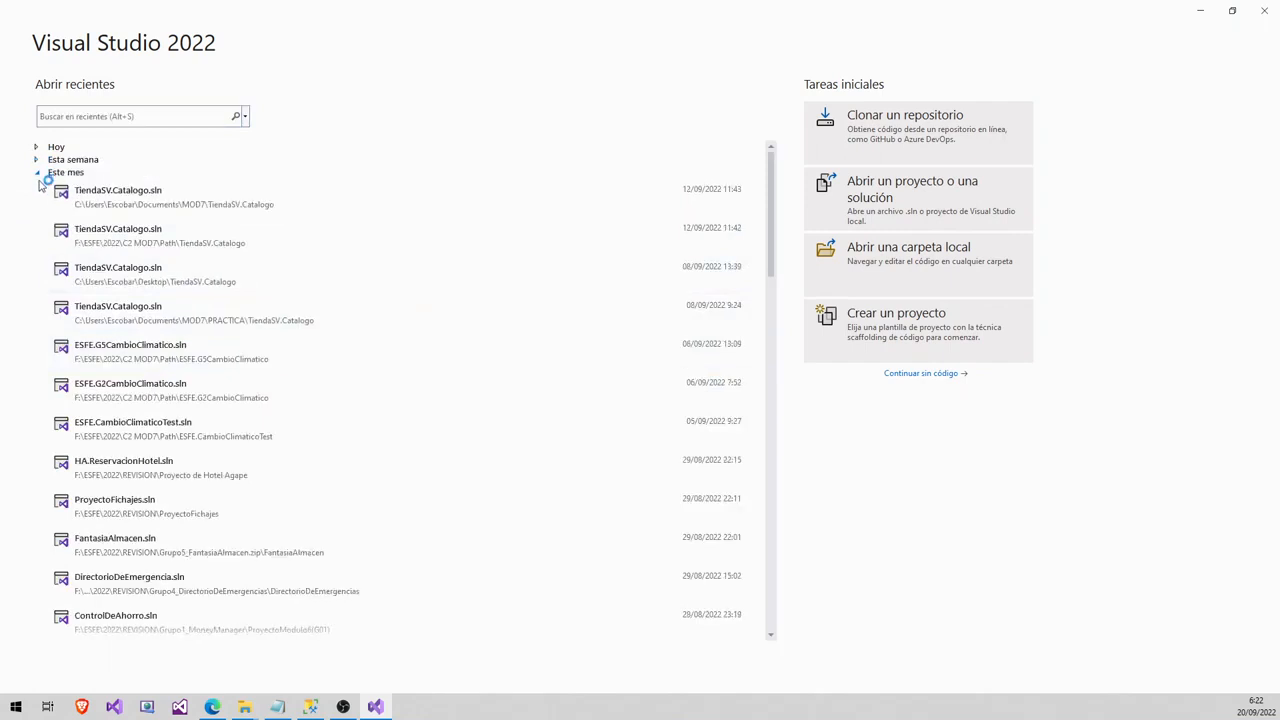
click(37, 173)
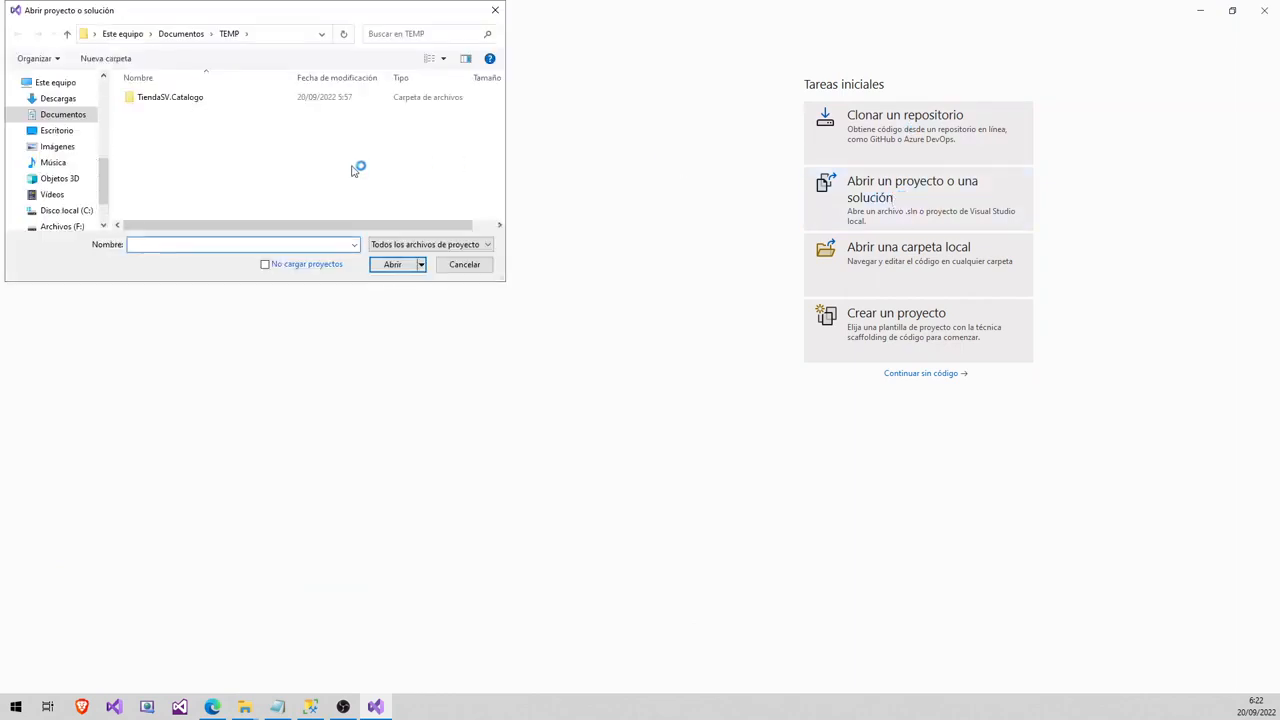
double_click(170, 98)
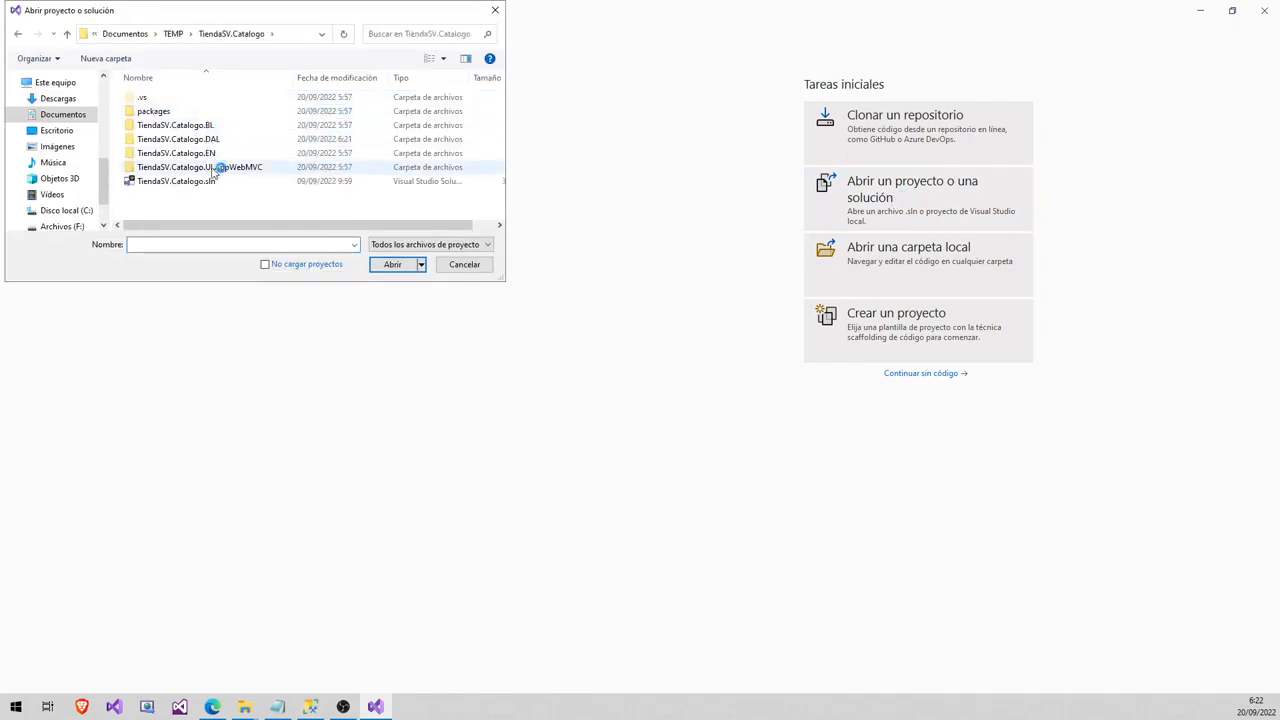
double_click(190, 182)
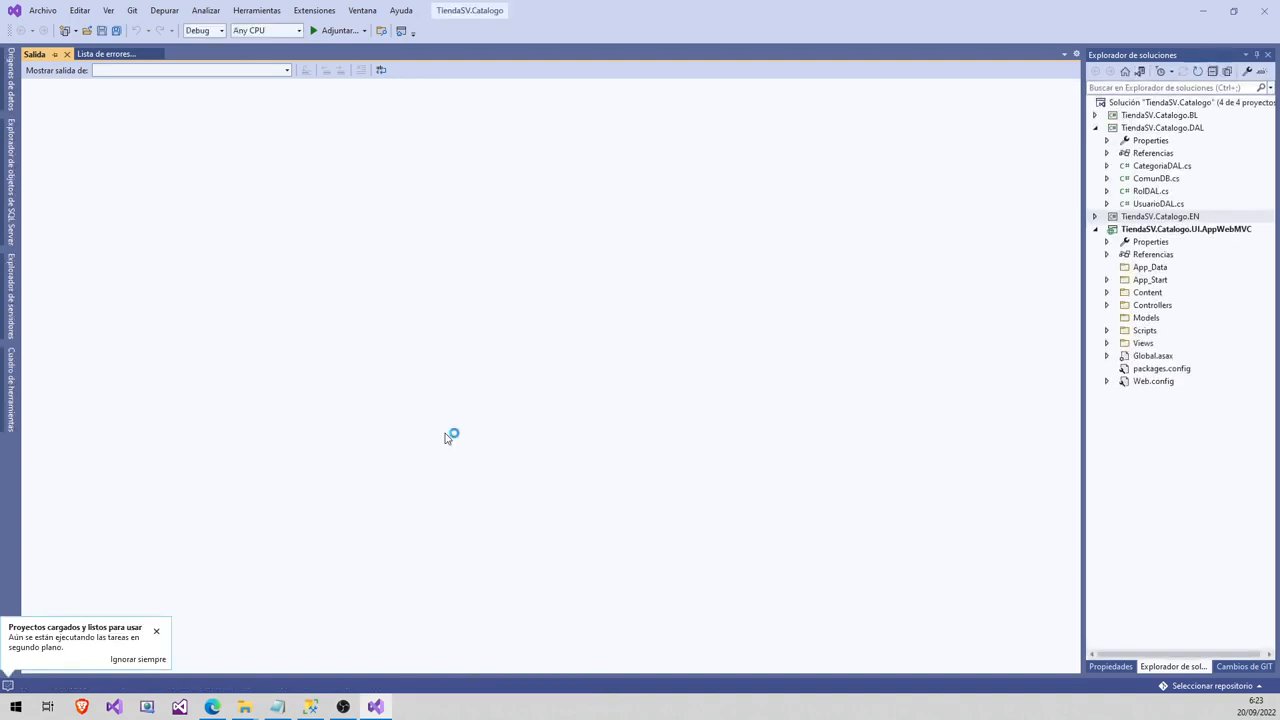
- Open ComunDB.cs to verify the Somee connection string, then right-click the UI.AppWebMVC project
click(1169, 180)
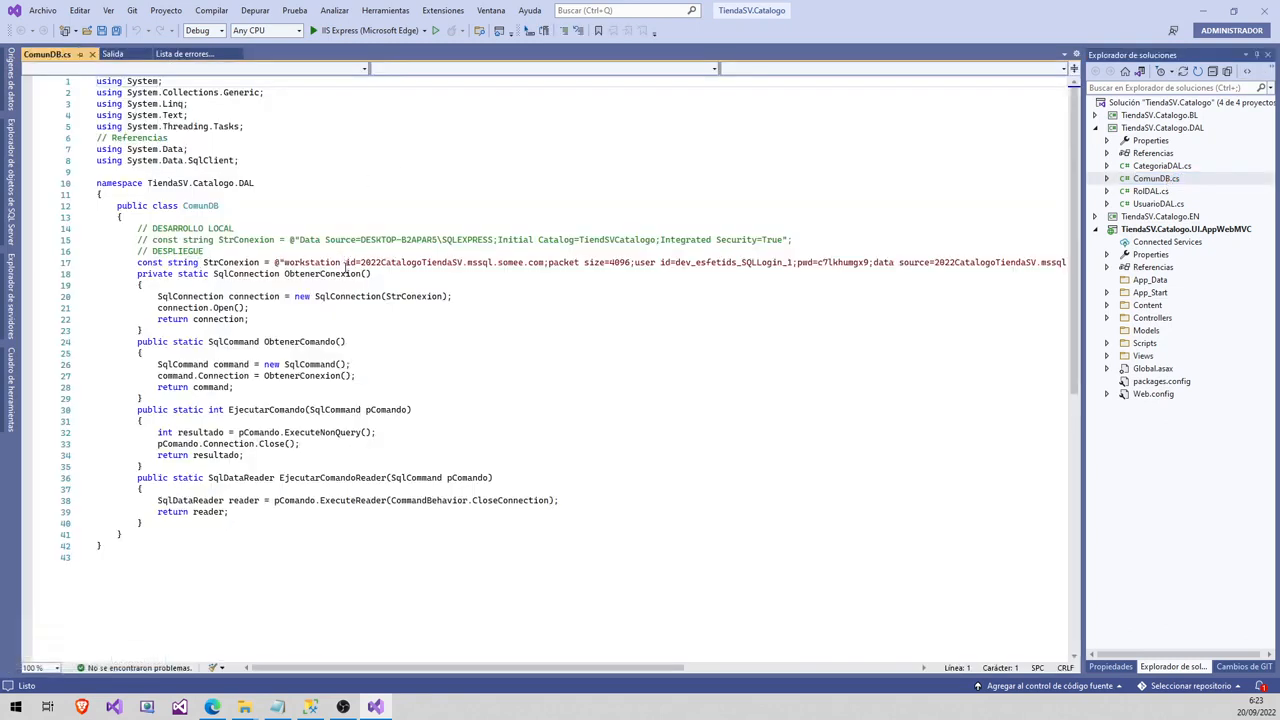
double_click(1126, 132)
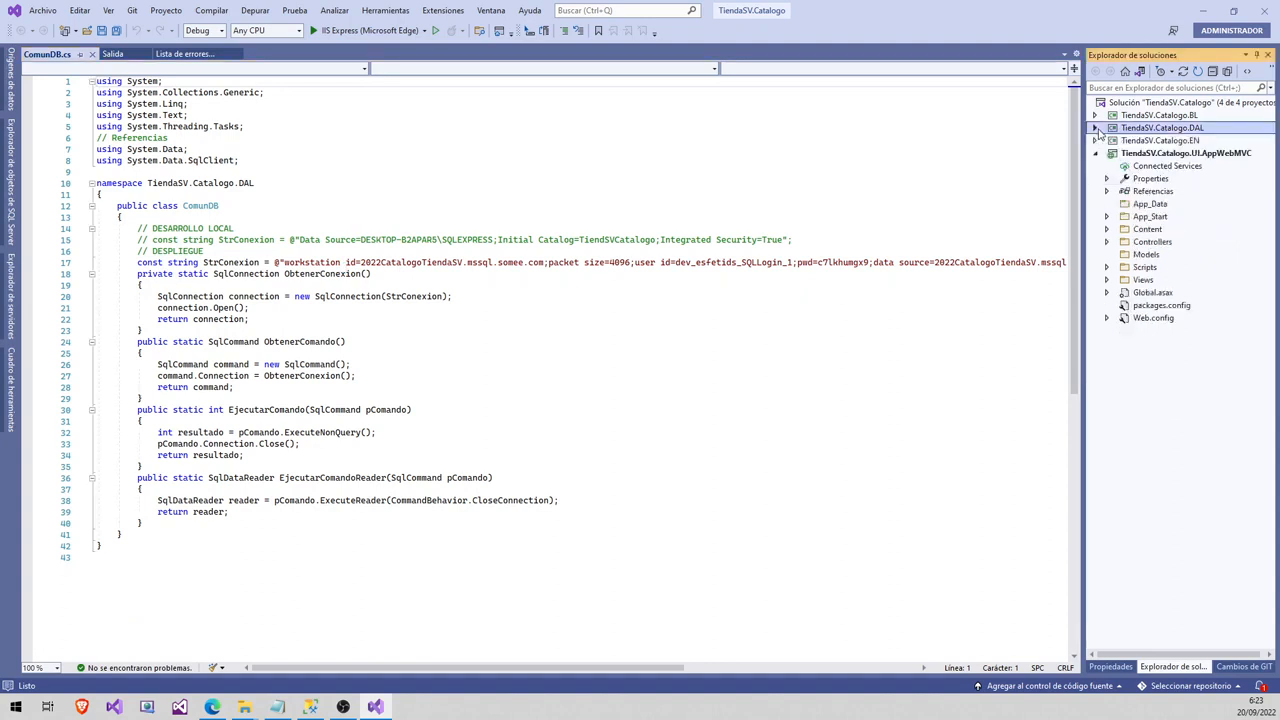
click(1146, 156)
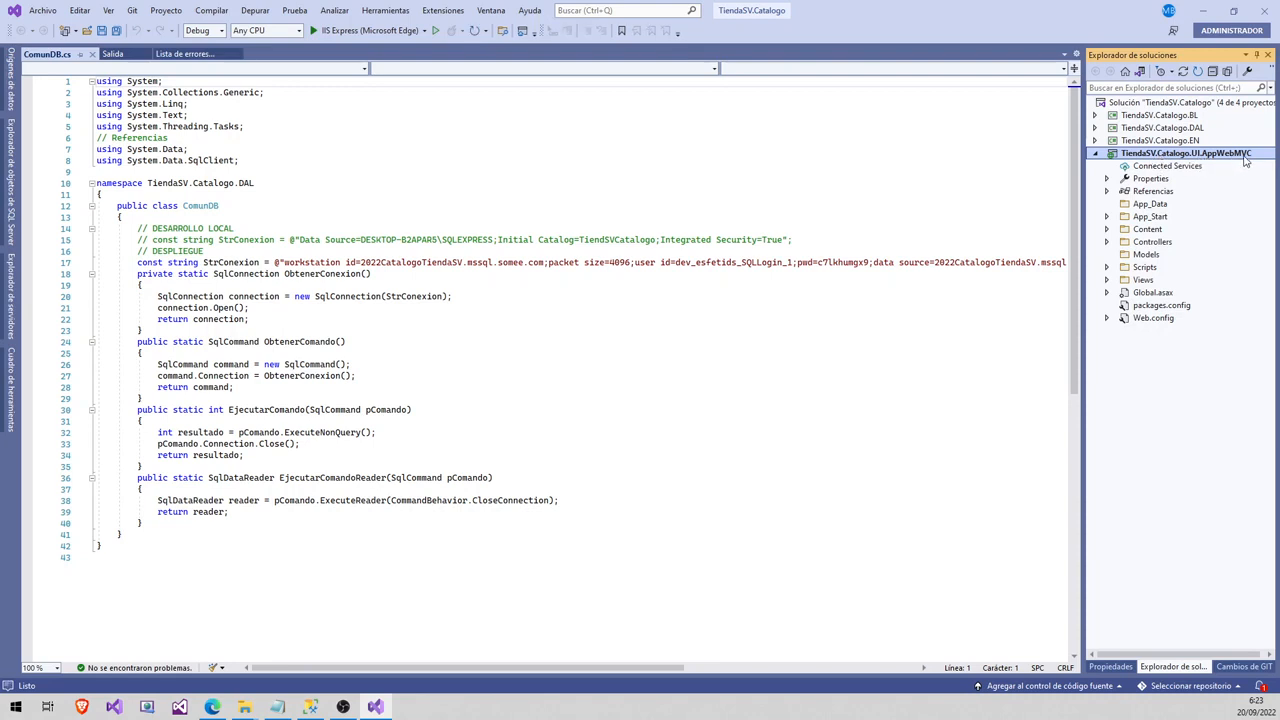
right_click(1107, 157)
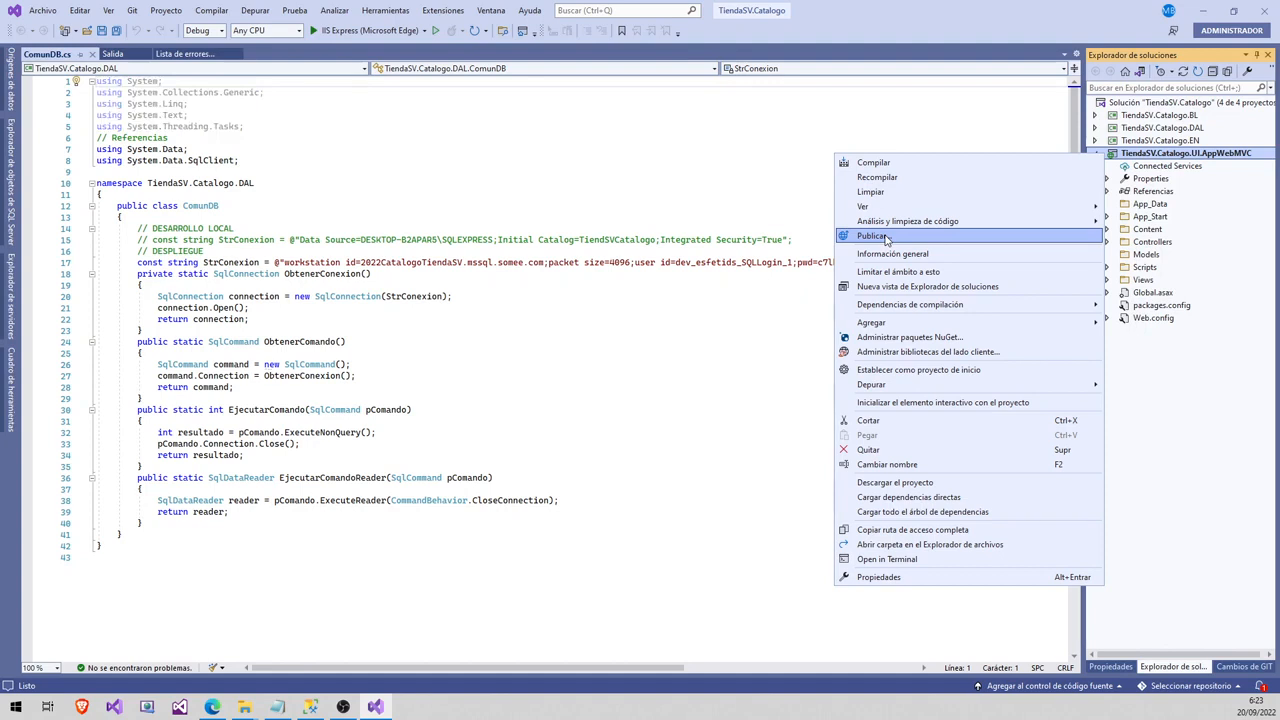
- Start a Publicar profile targeting Servidor FTP/FTPS and advance to its connection settings
click(872, 236)
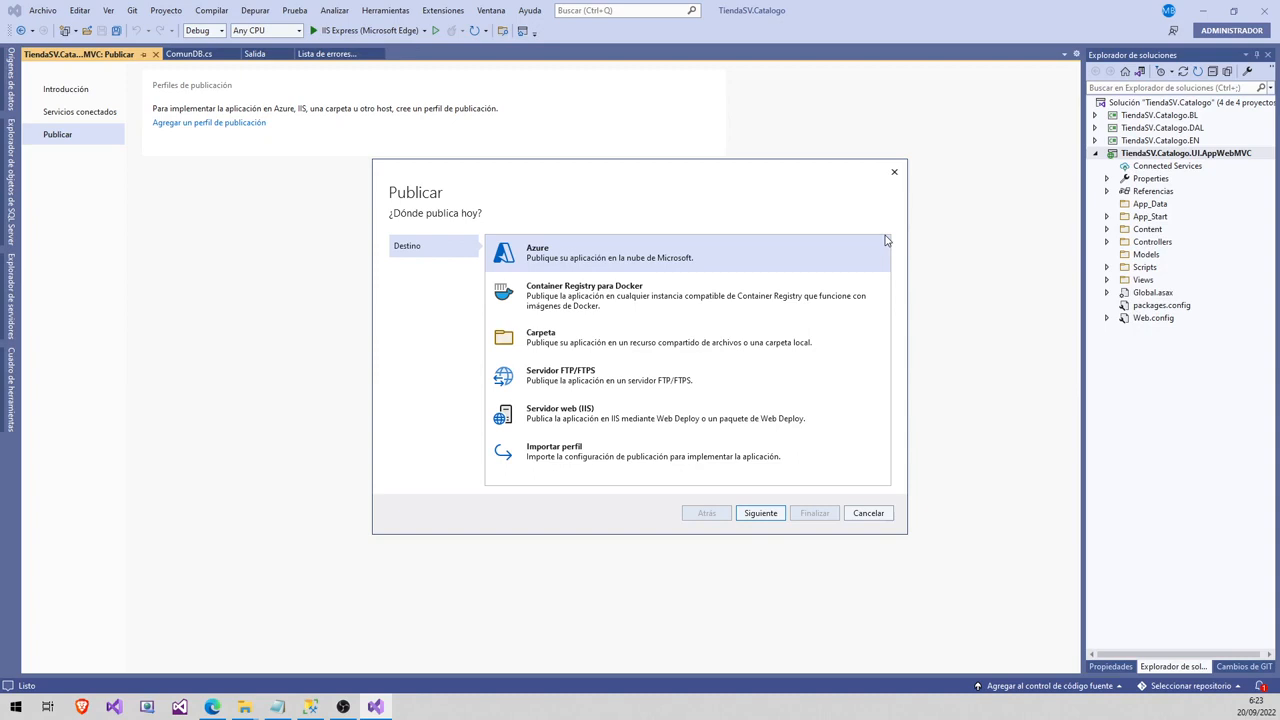
click(591, 382)
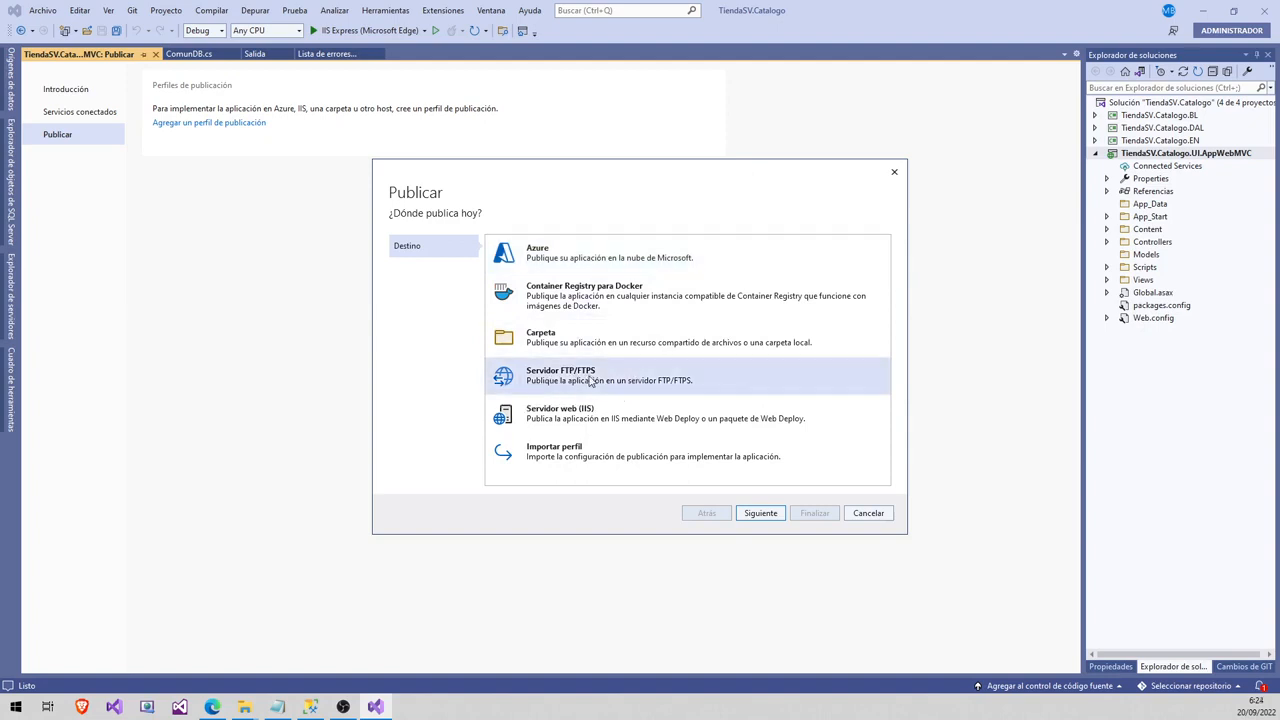
click(772, 516)
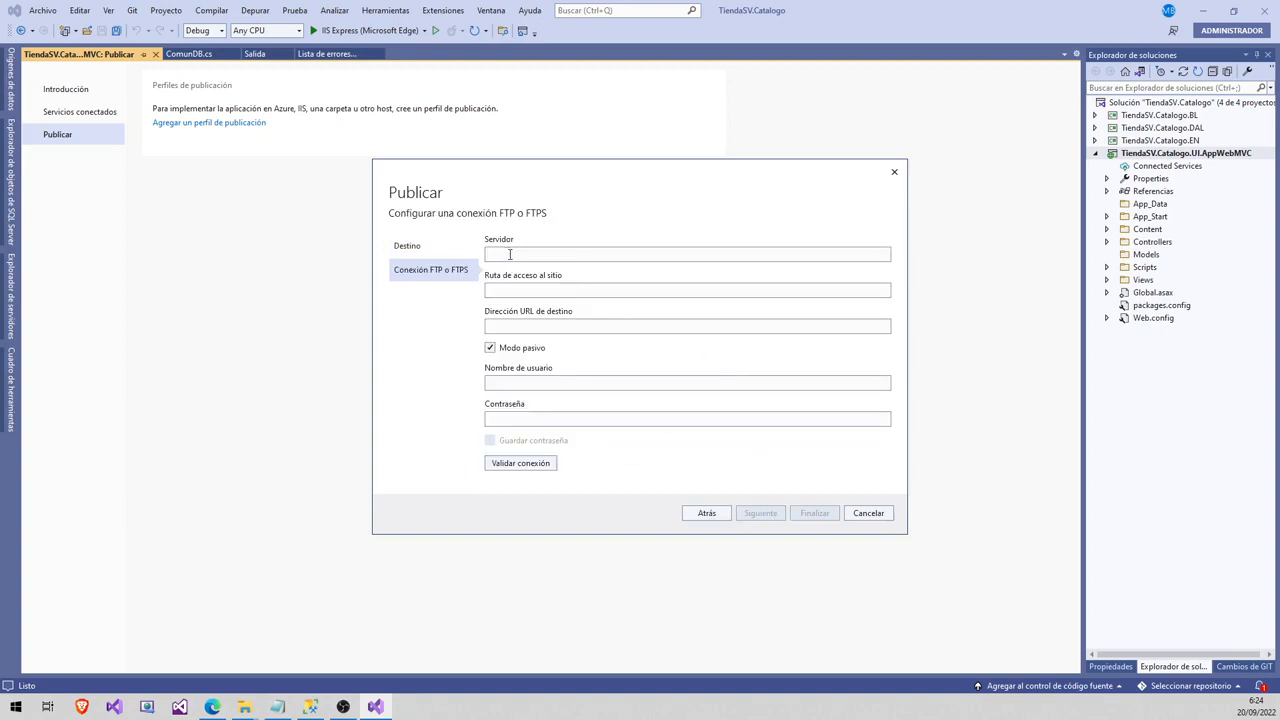
- Copy Somee's FTP address and paste it into both Servidor and Dirección URL de destino
click(514, 327)
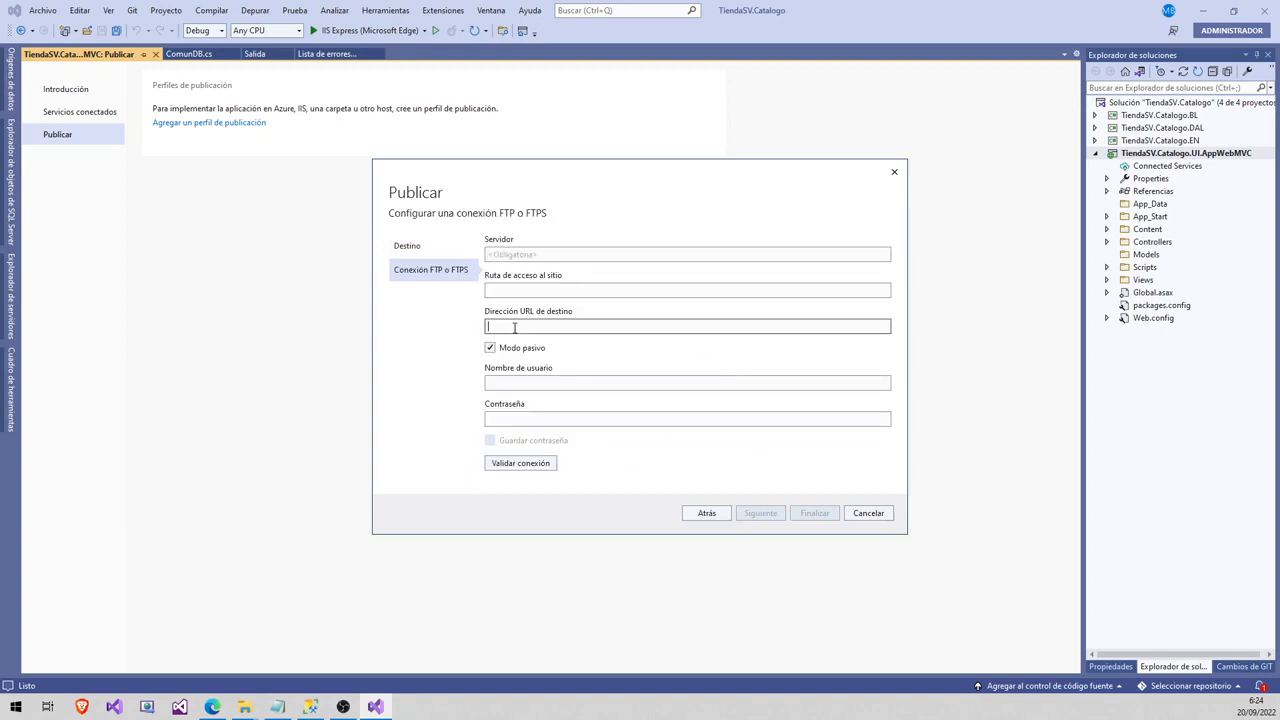
click(519, 382)
click(526, 420)
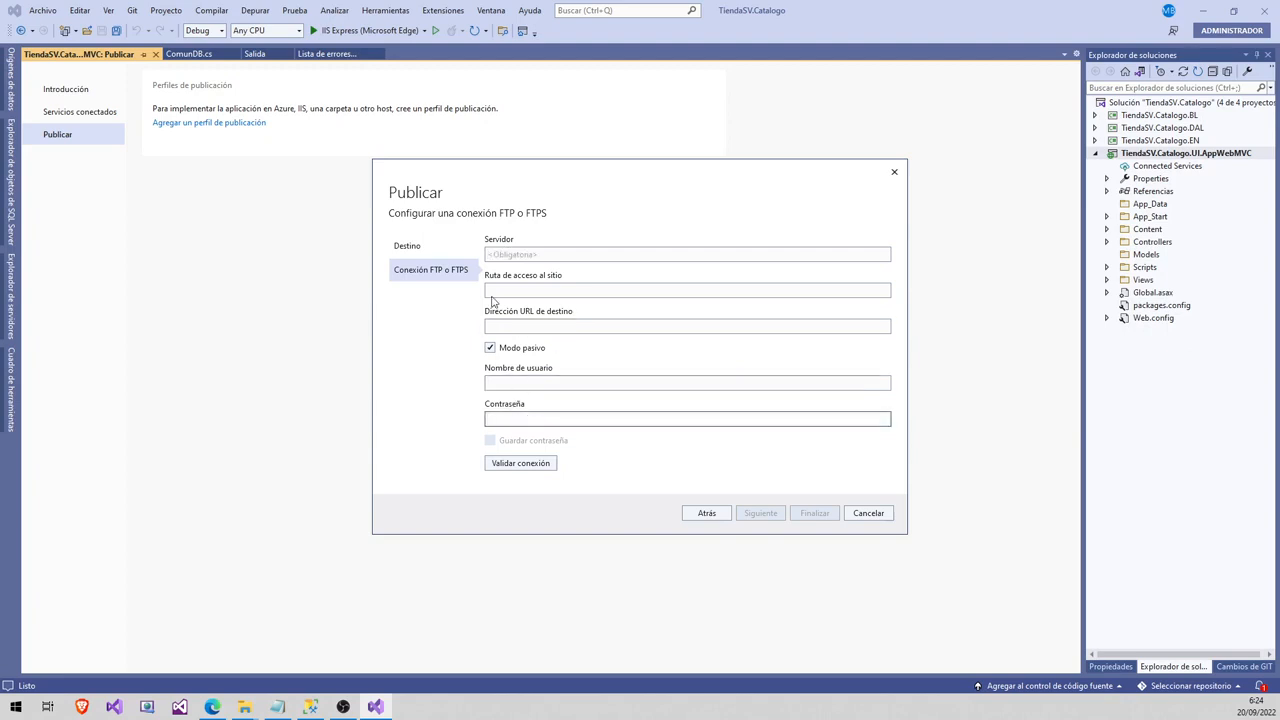
click(520, 257)
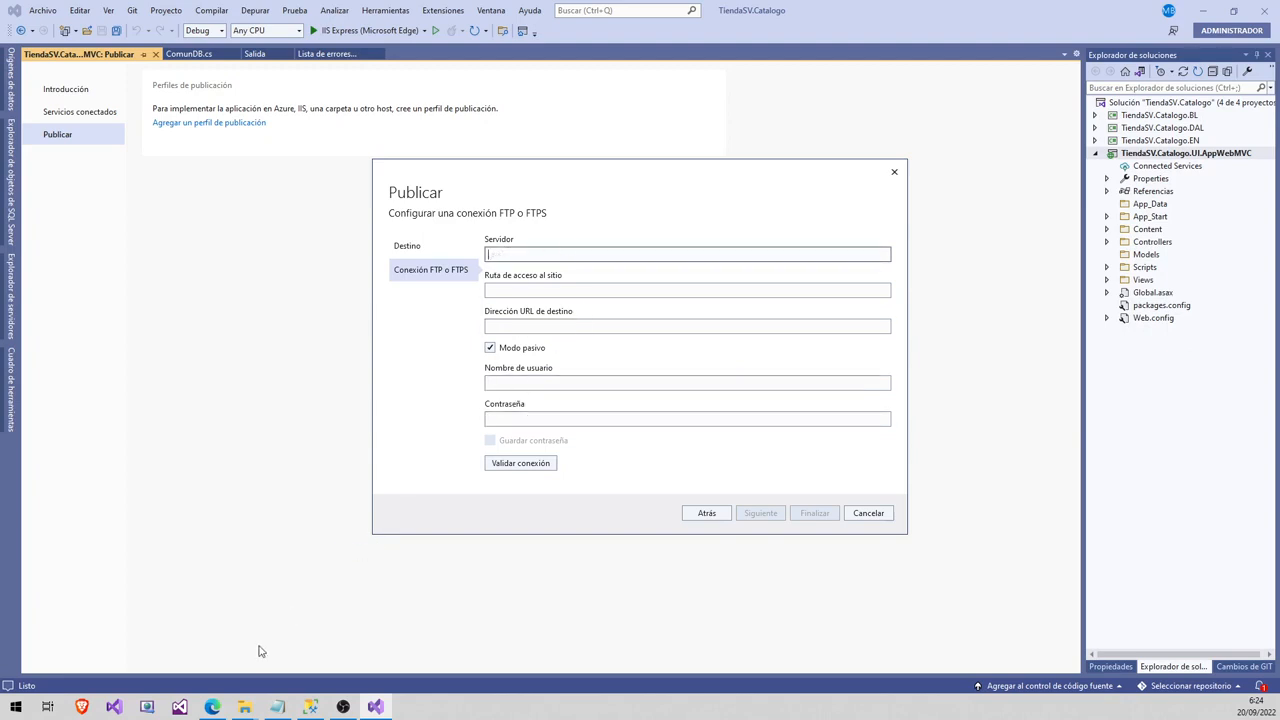
click(214, 709)
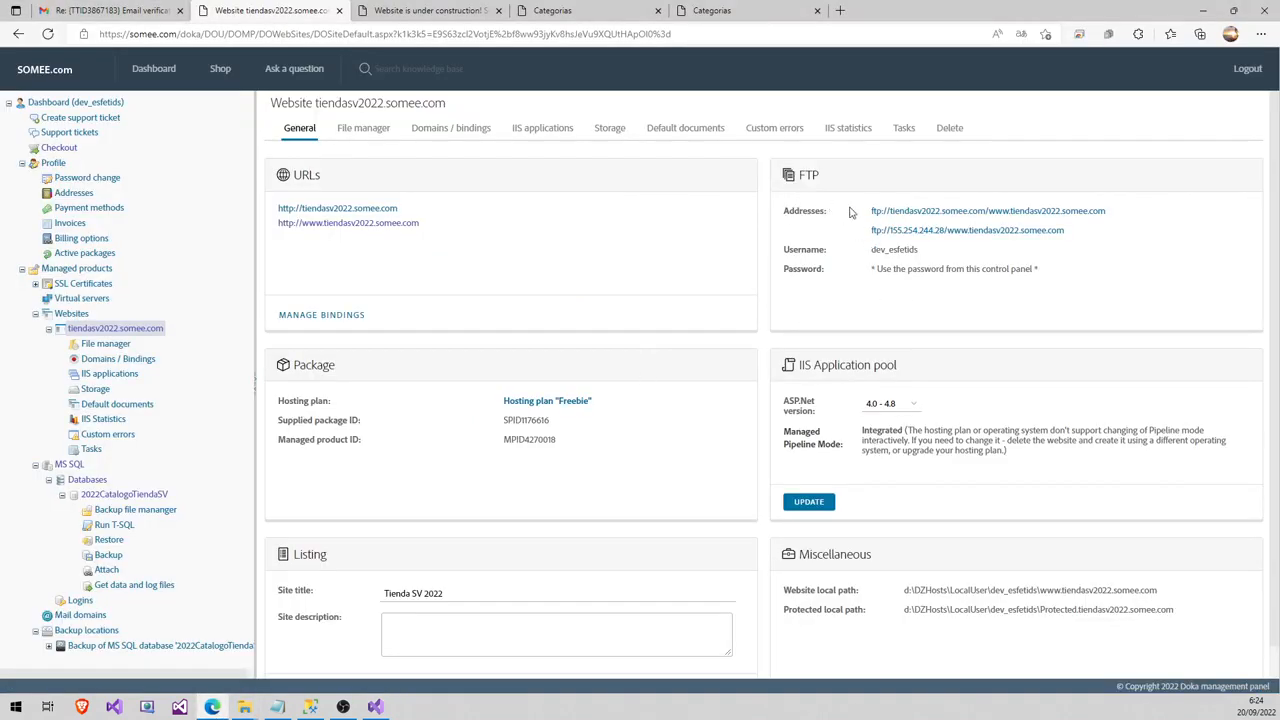
drag(1112, 212, 874, 223)
key(ctrl+c)
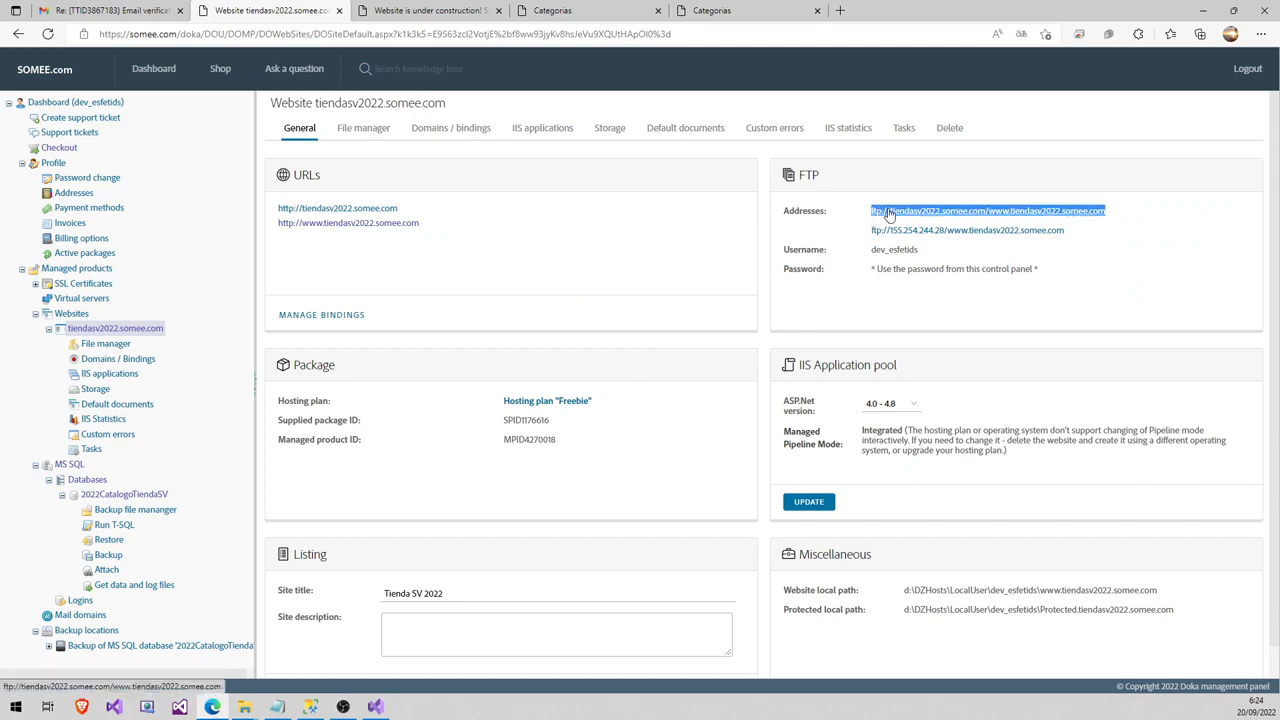
right_click(885, 212)
click(940, 333)
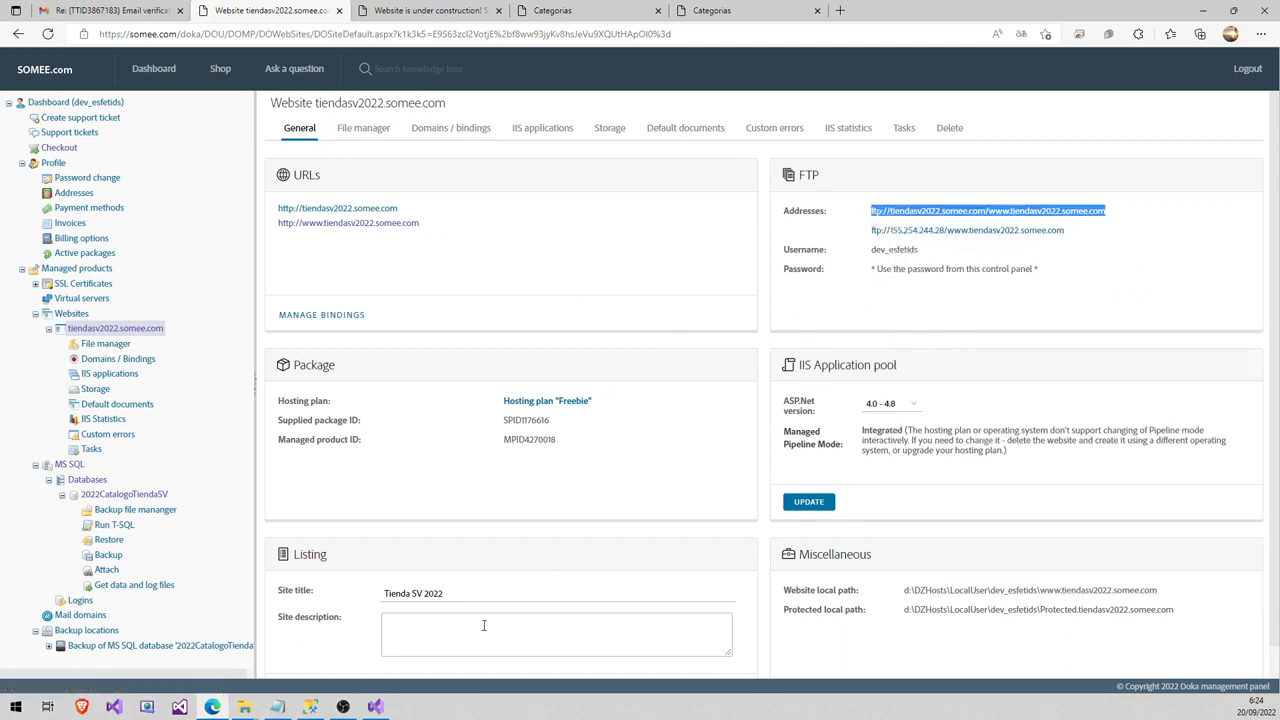
click(375, 707)
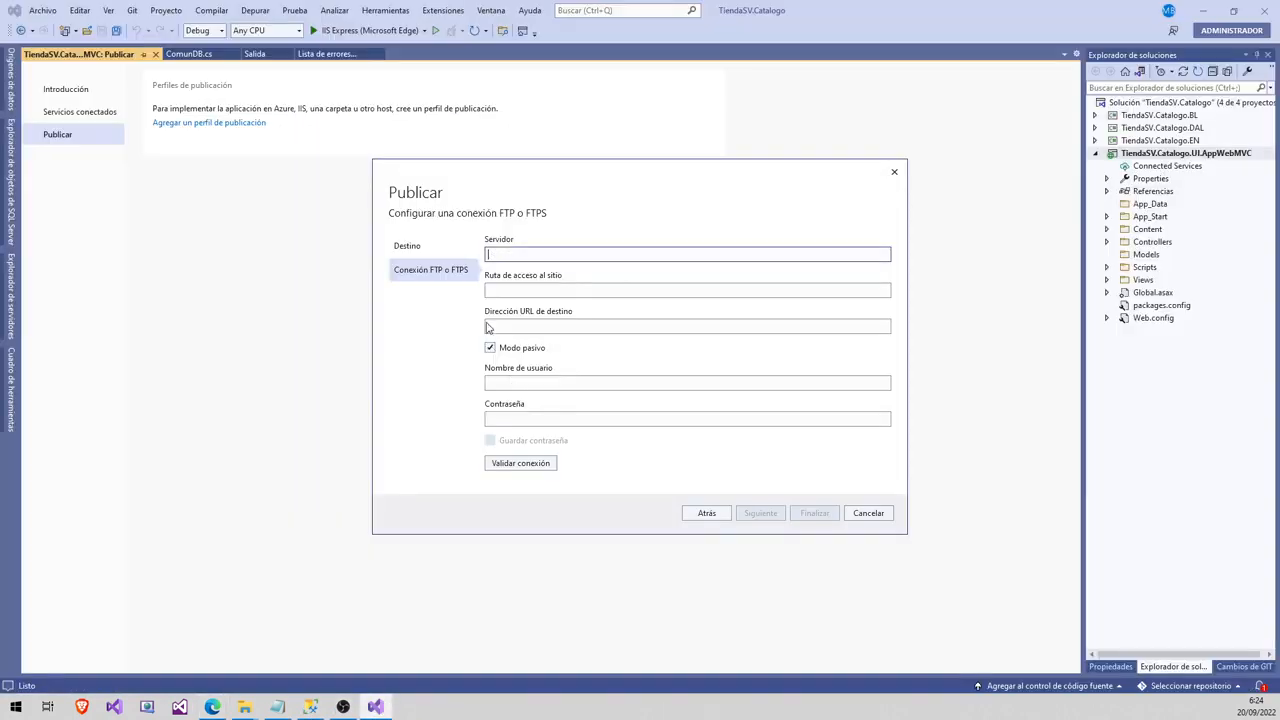
click(509, 254)
key(ctrl+v)
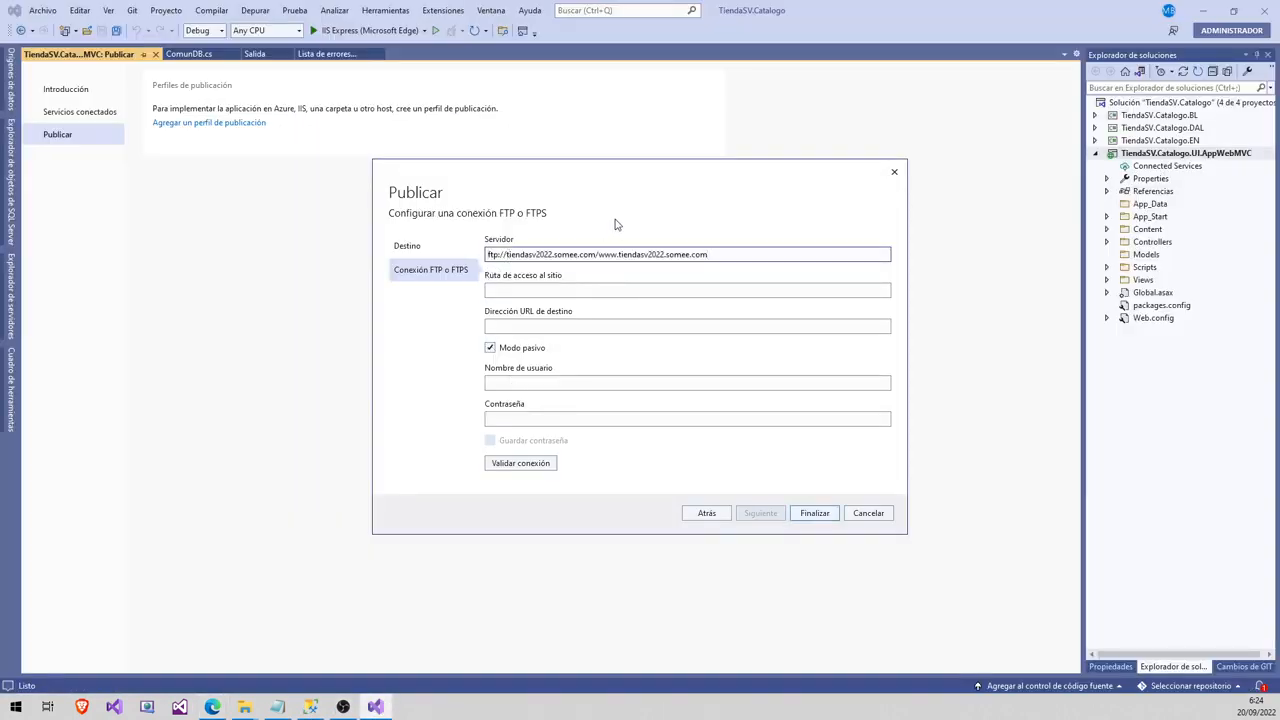
click(513, 328)
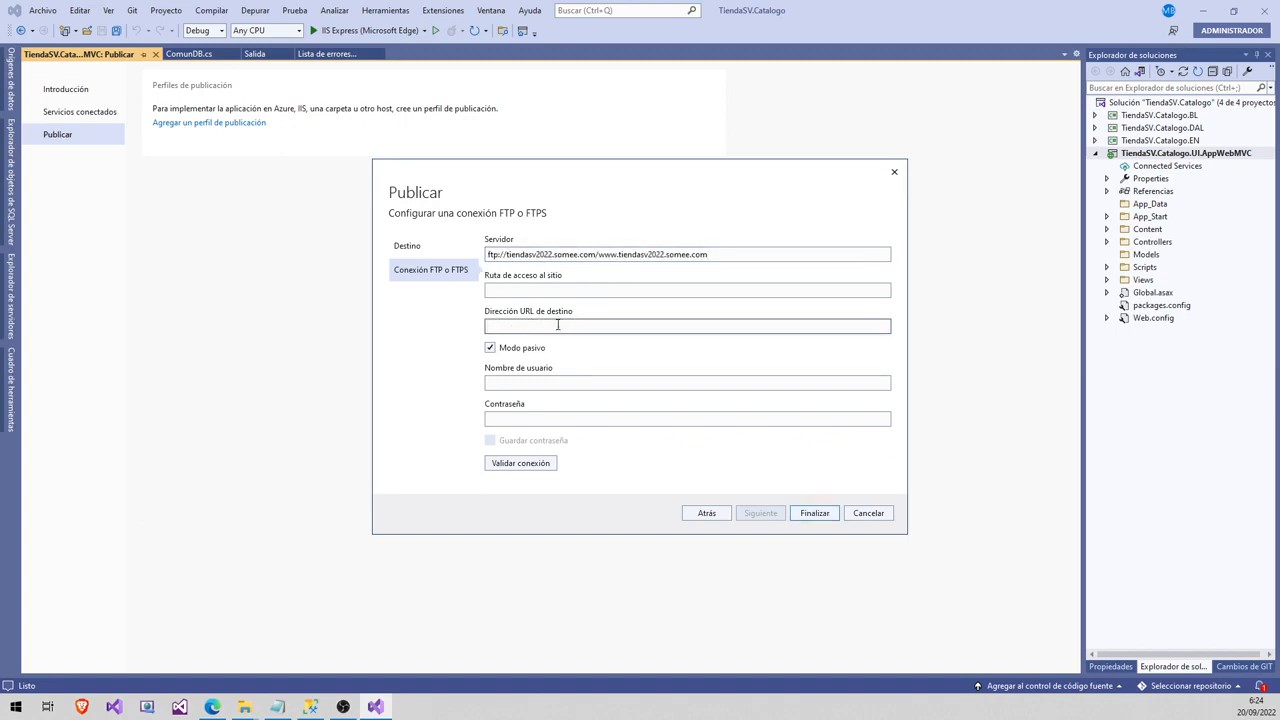
key(ctrl+v)
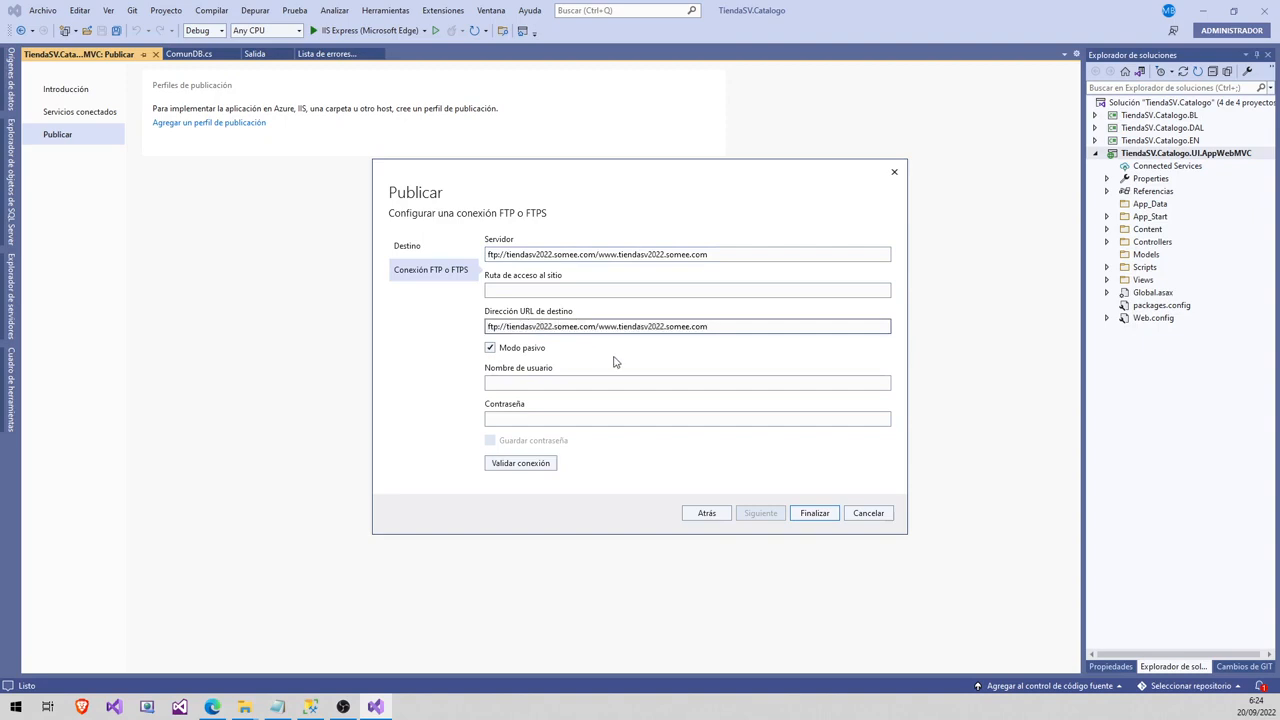
- Copy the FTP username from the Somee panel into Nombre de usuario
click(514, 384)
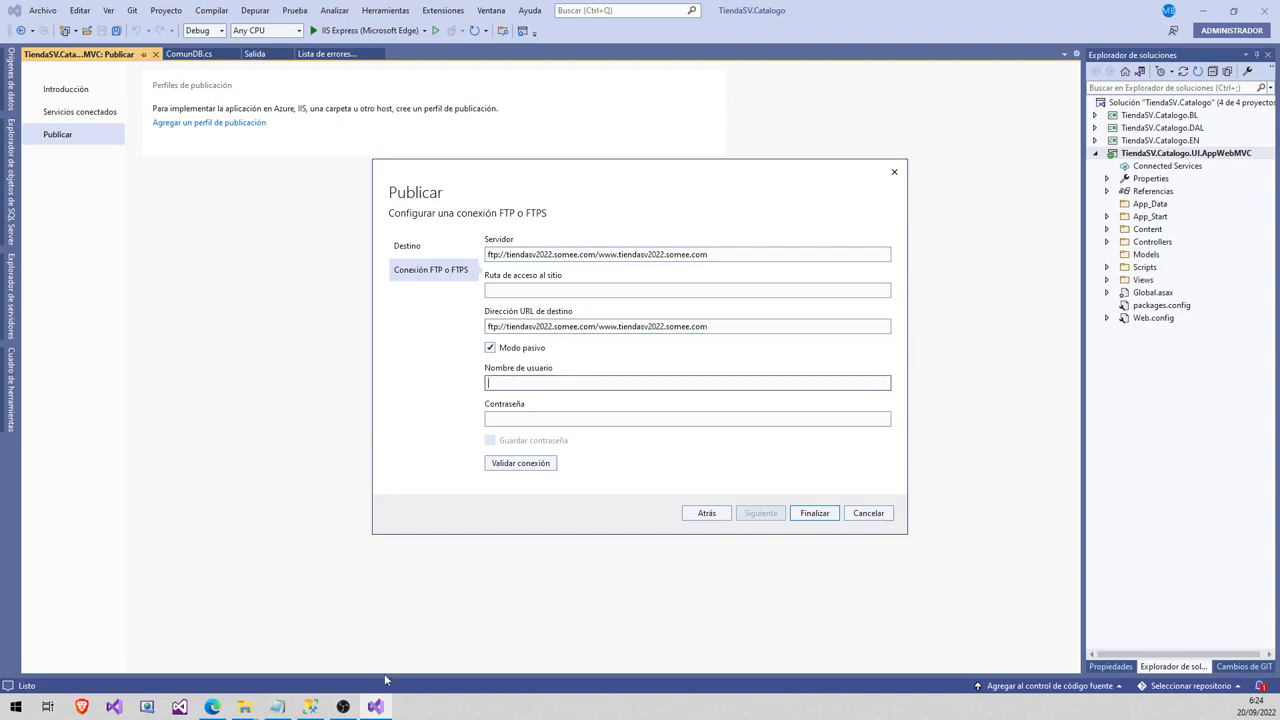
click(212, 707)
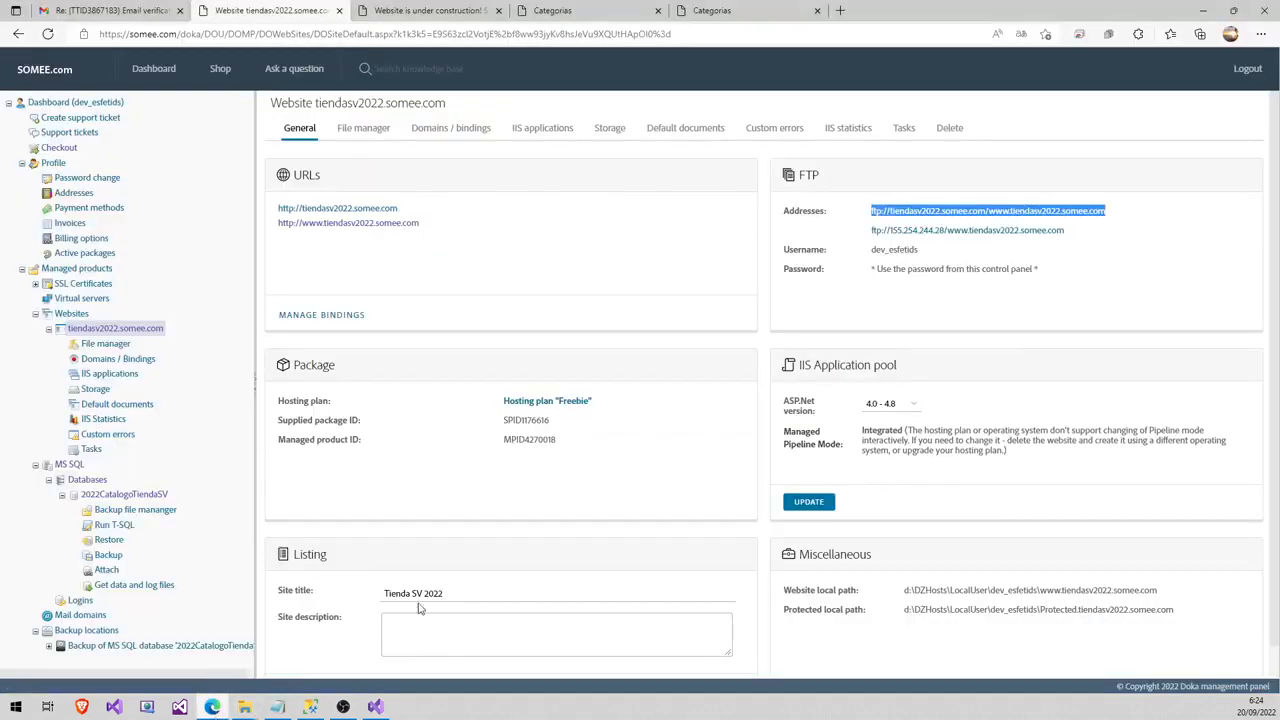
click(852, 346)
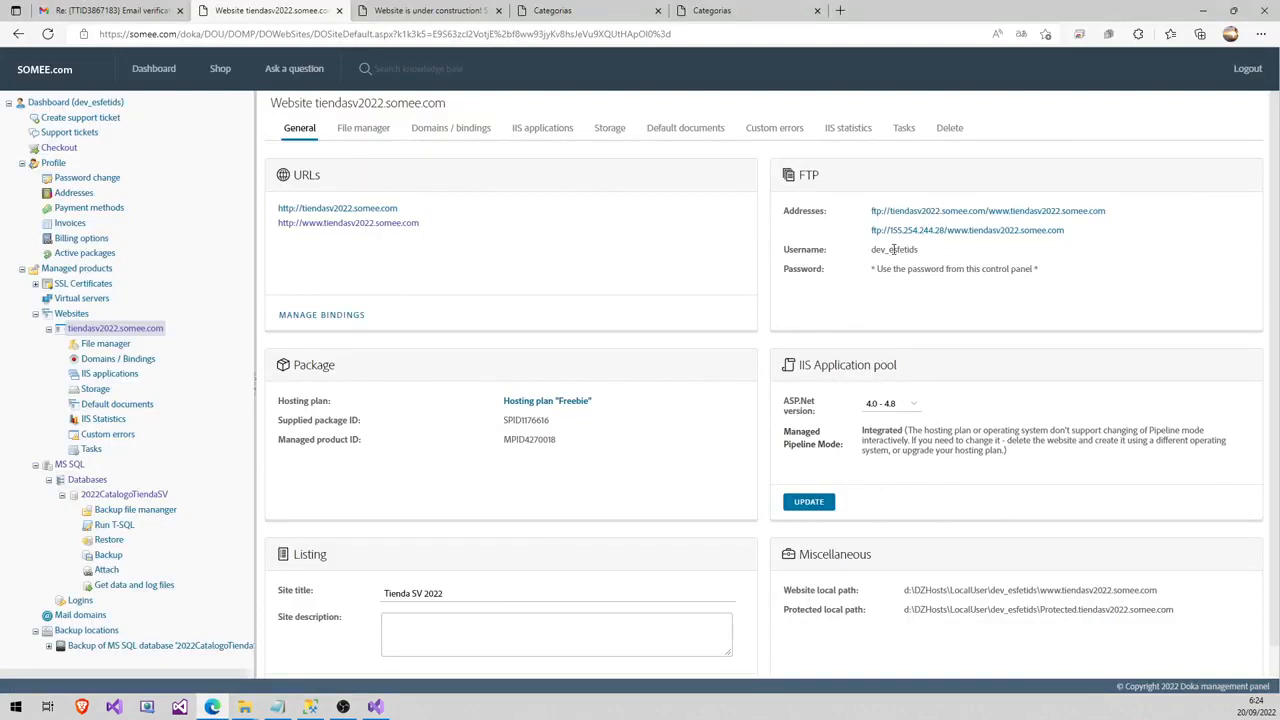
double_click(893, 249)
right_click(893, 257)
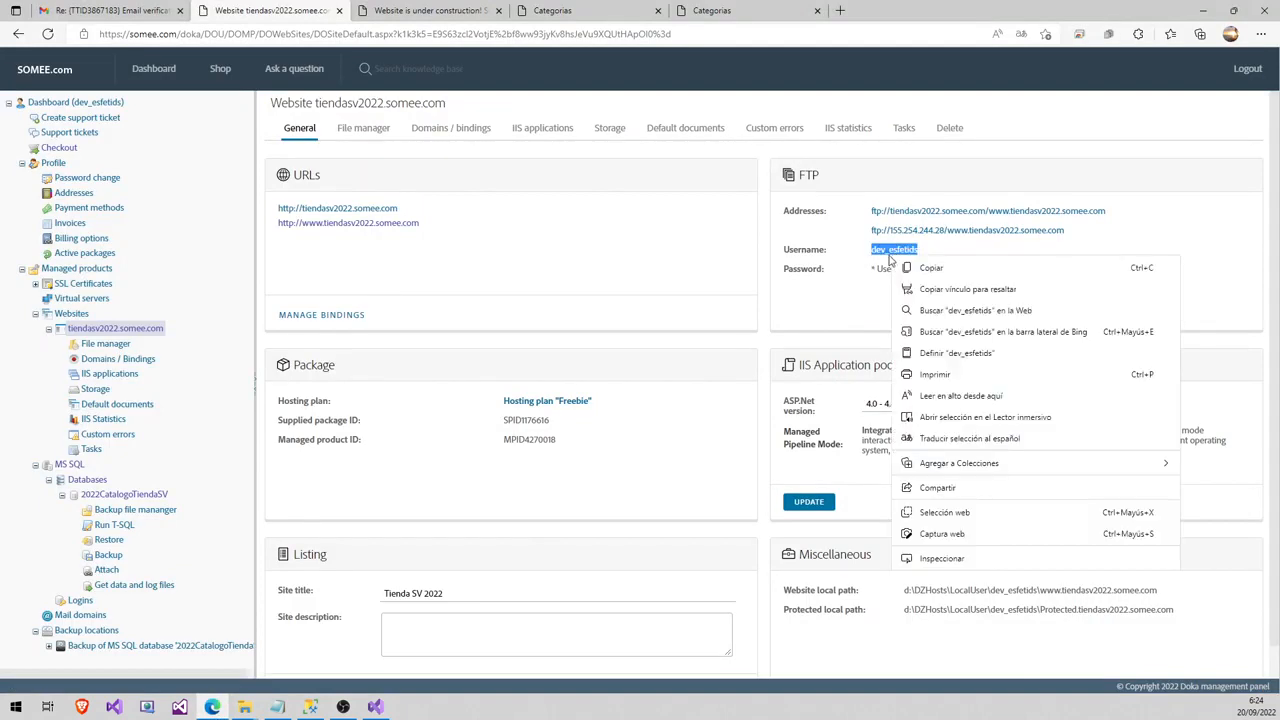
click(937, 272)
click(375, 707)
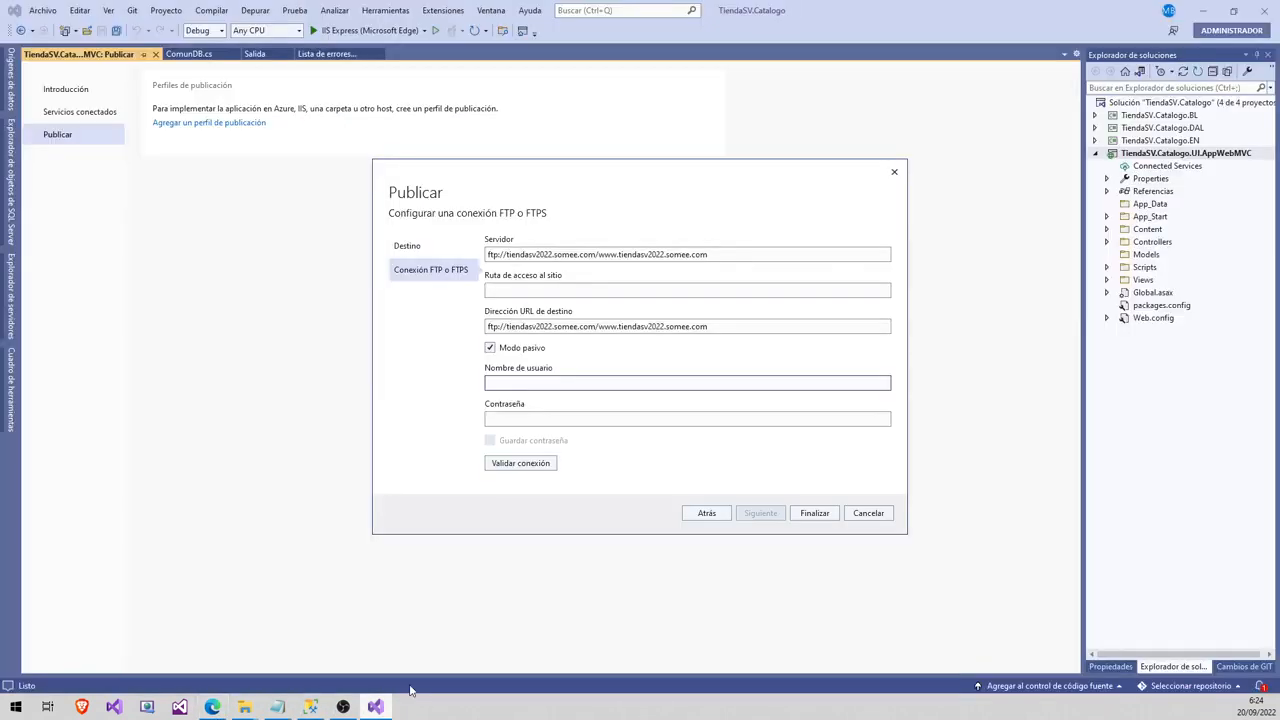
key(ctrl+v)
click(536, 419)
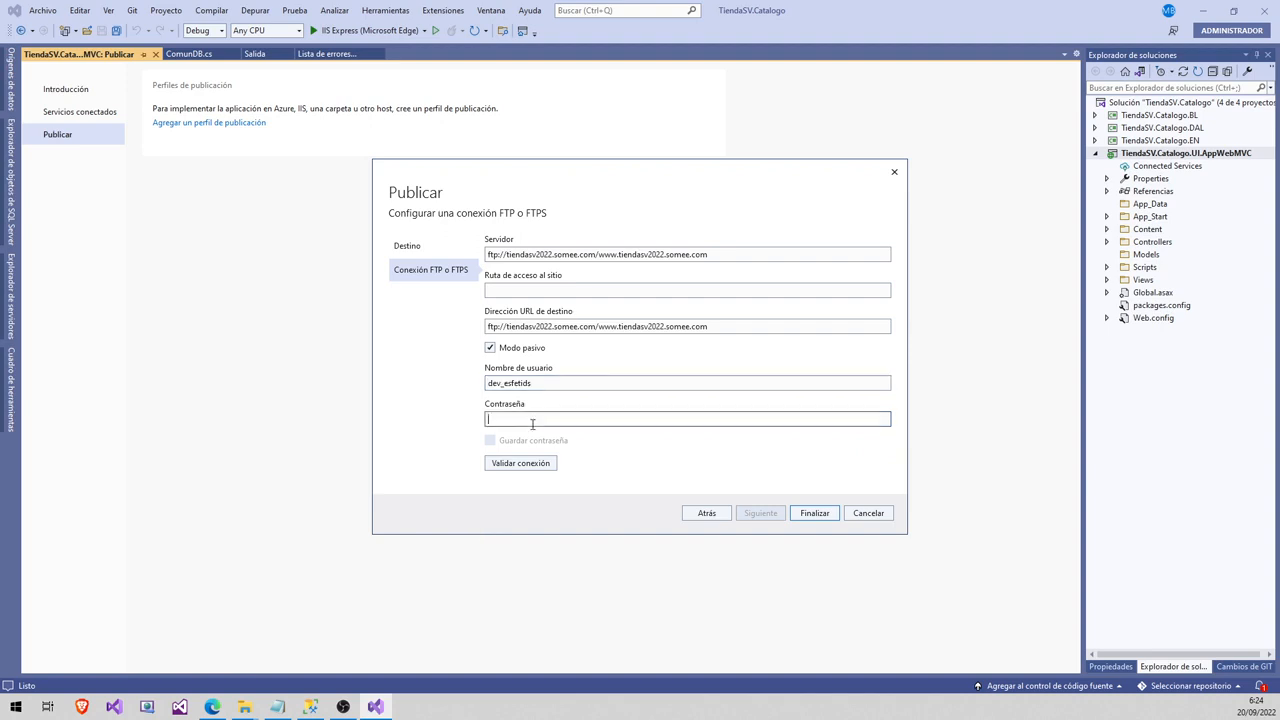
click(212, 707)
- Enter the FTP account password, validate the connection, and save the profile as FTPProfile.pubxml
click(903, 270)
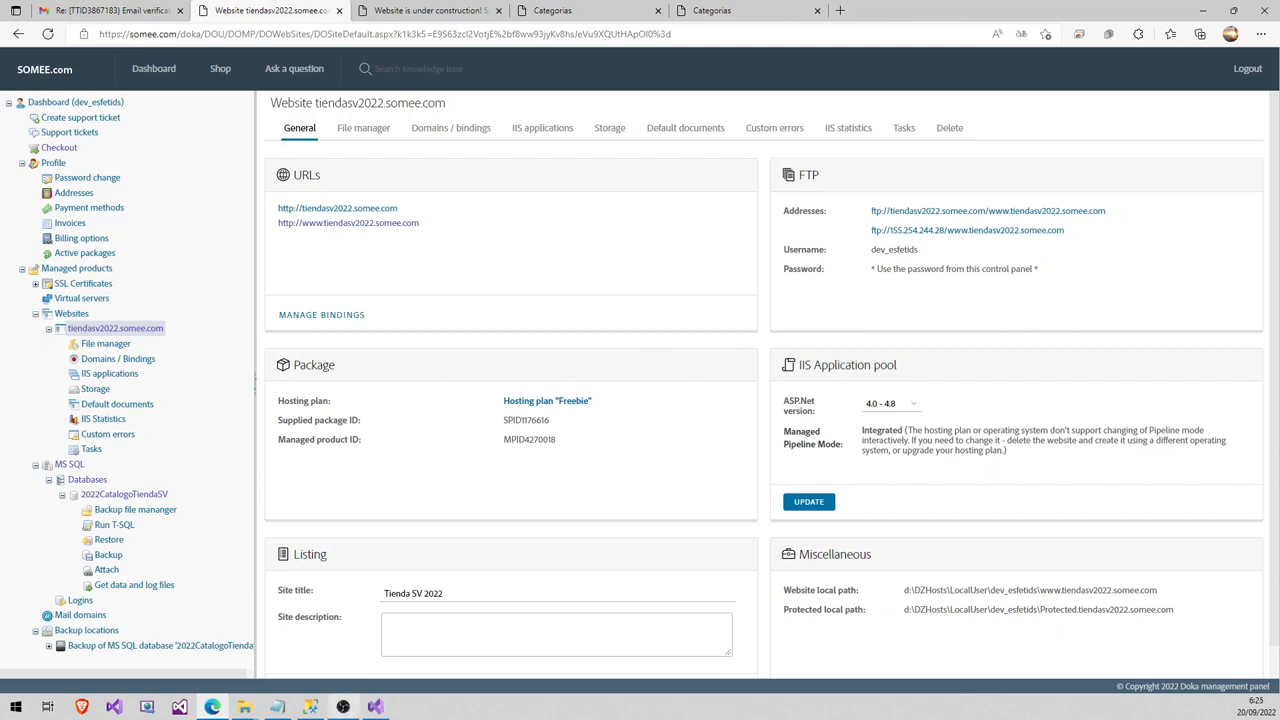
click(378, 707)
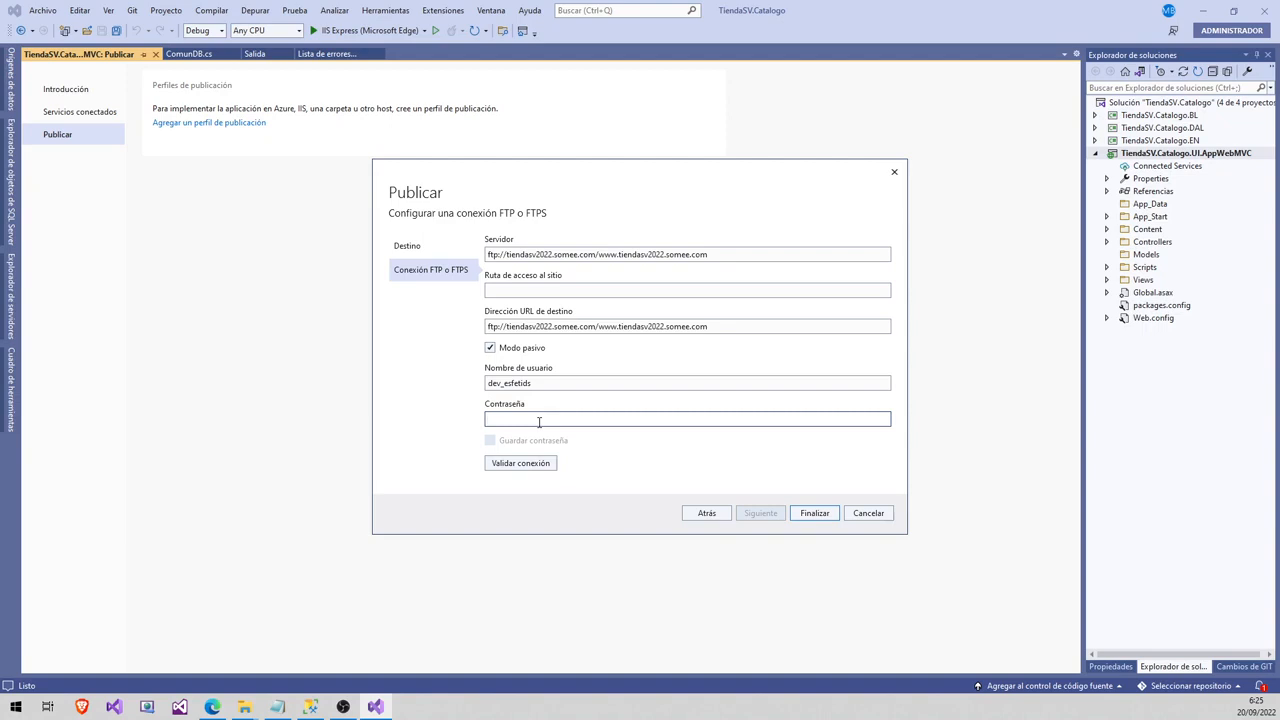
text(•••••••••)
click(517, 465)
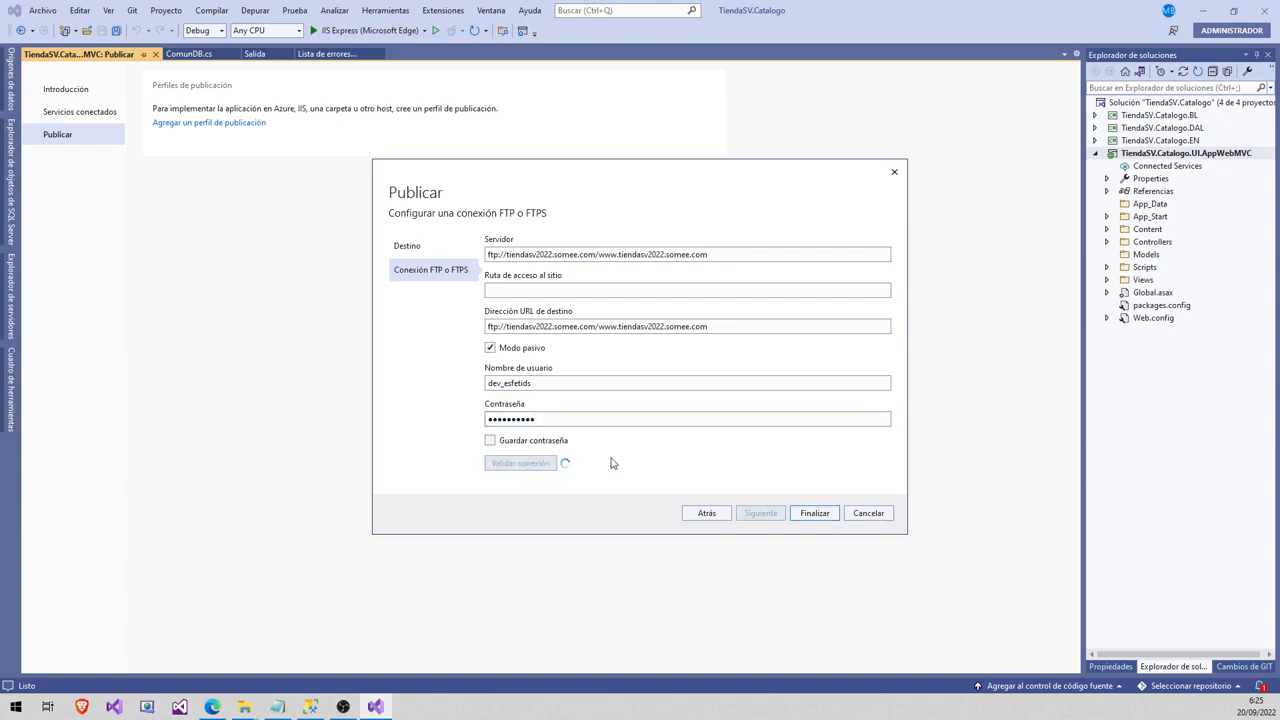
click(814, 514)
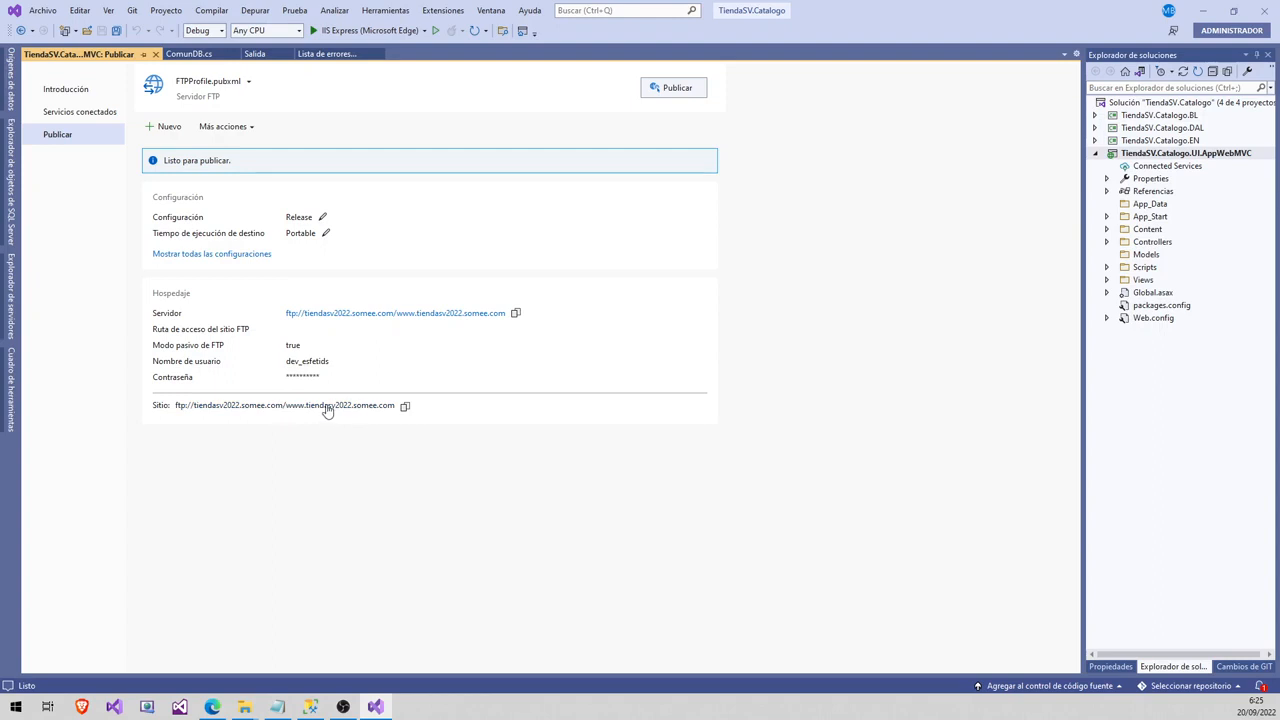
- Publish the site with the FTP profile, building all four projects in Release
click(671, 90)
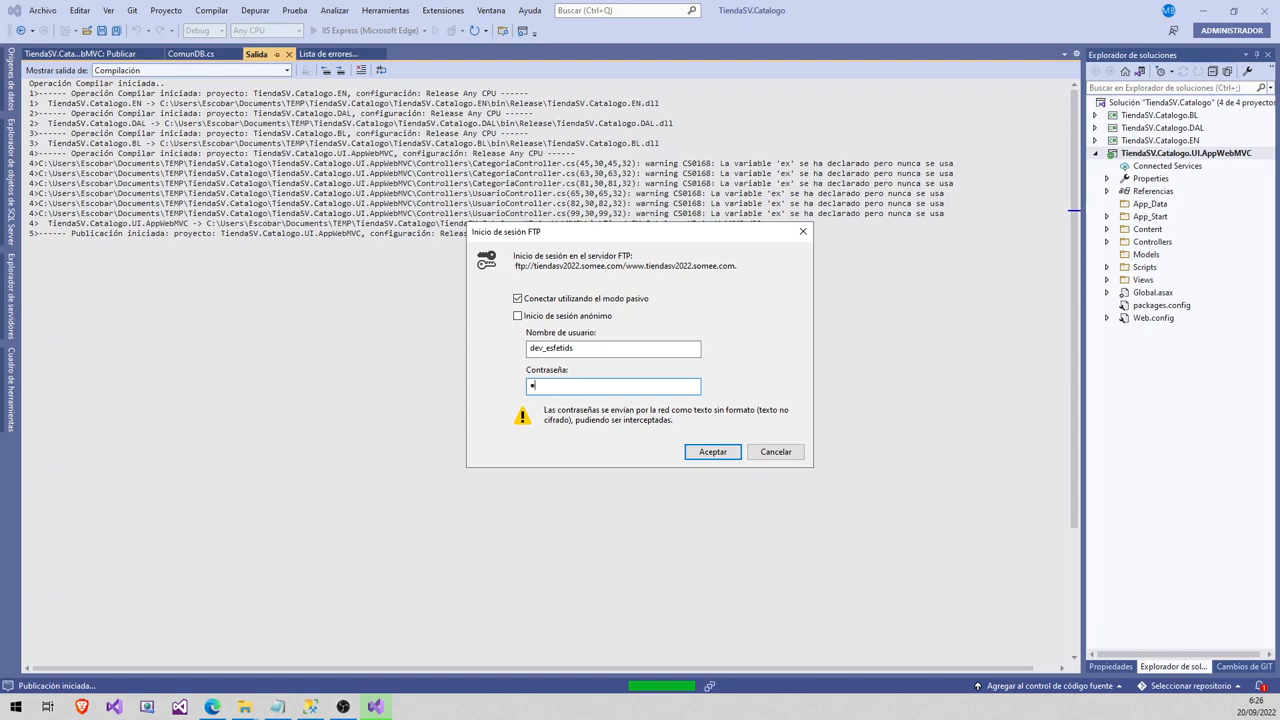
- Enter the FTP password in both login prompts to connect to ftp://tiendasv2022.somee.com
text(*****)
click(713, 455)
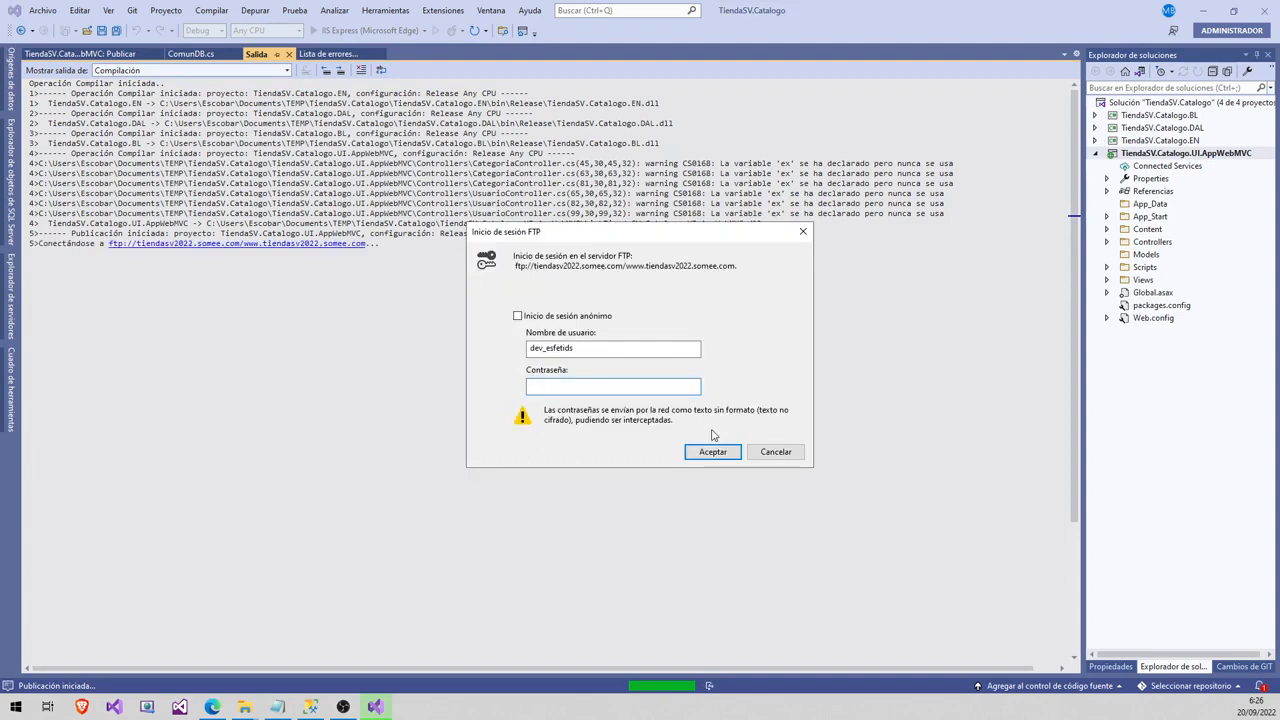
text(•••••••)
click(712, 453)
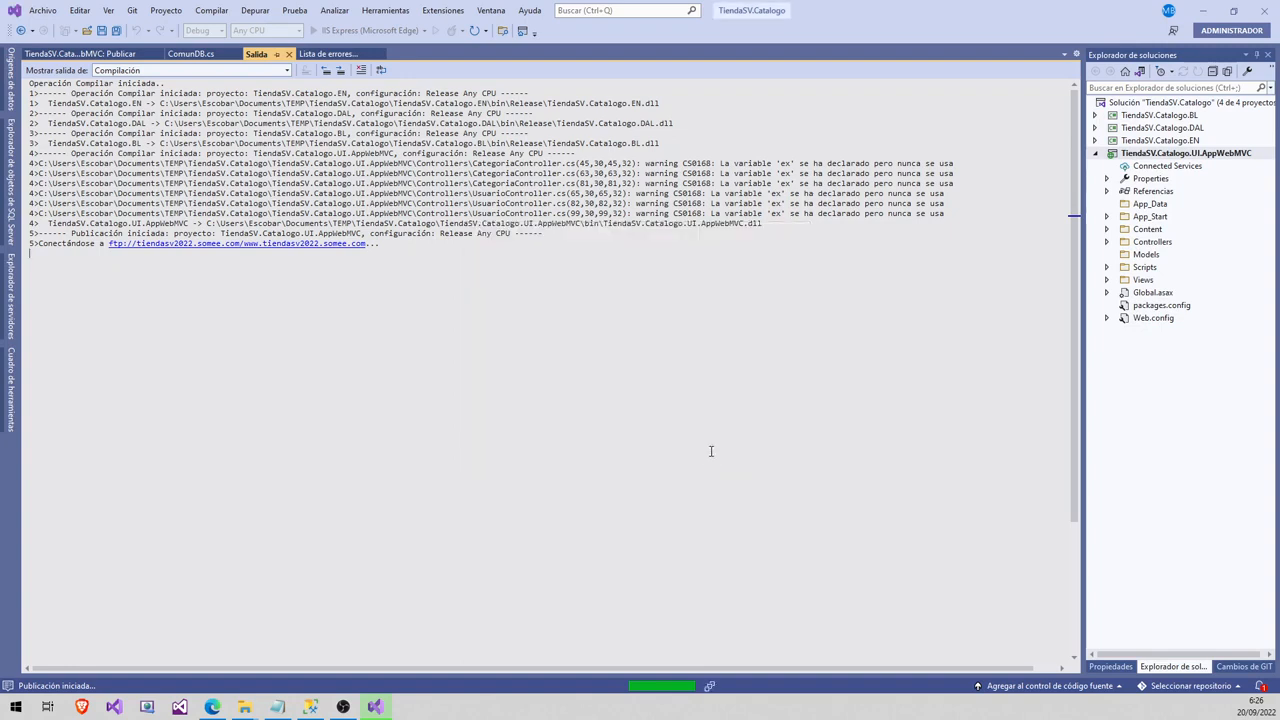
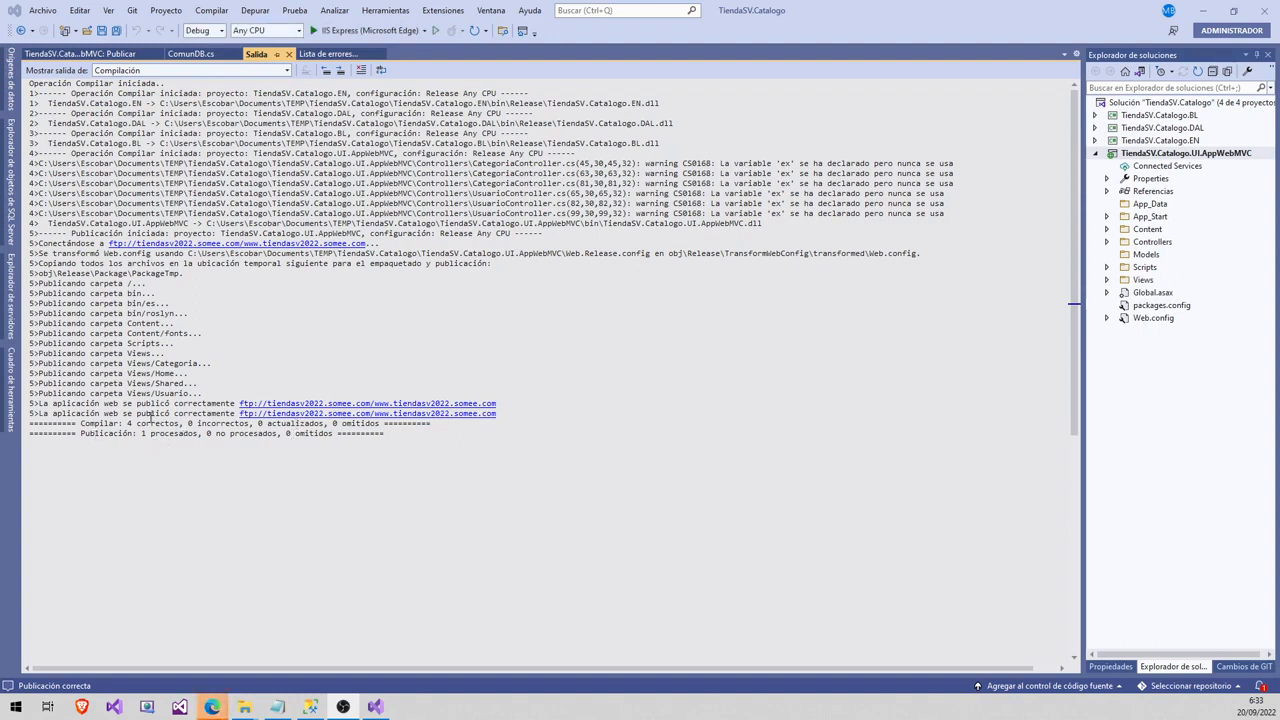
- Check the 'Publicando carpeta' lines in the publish output, then bring the Somee control panel forward in Edge
drag(200, 396, 18, 287)
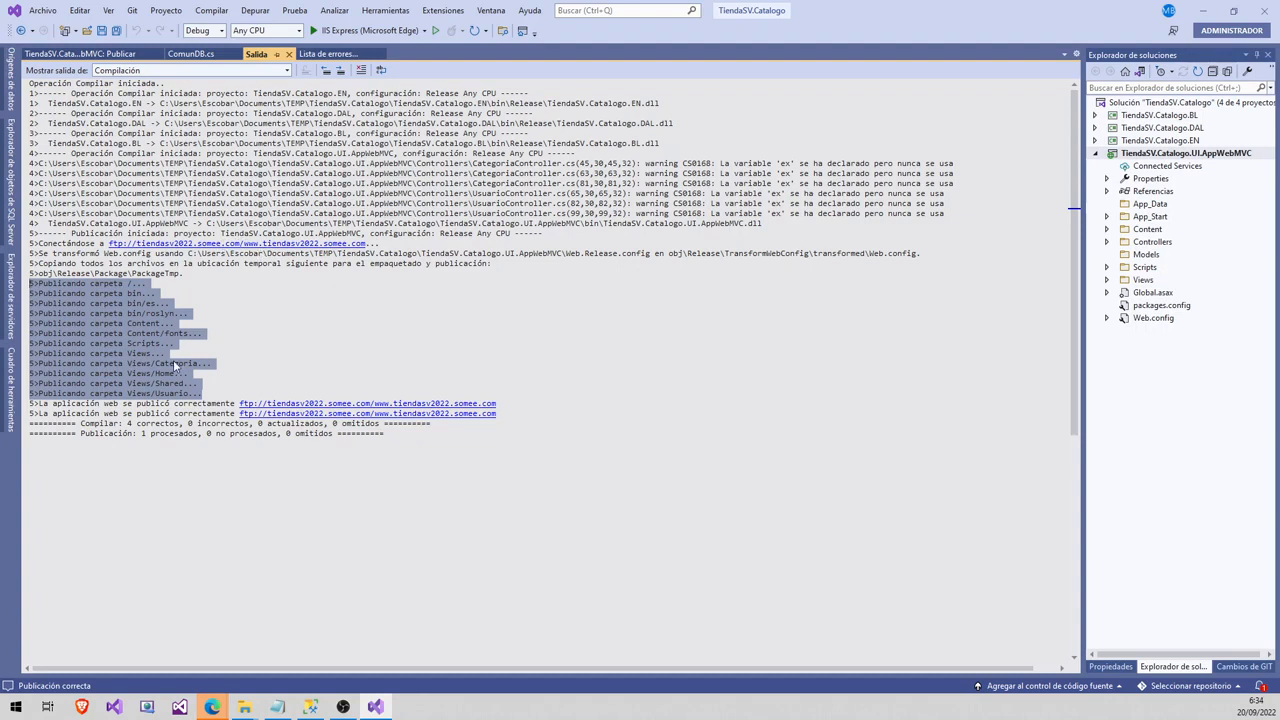
click(222, 706)
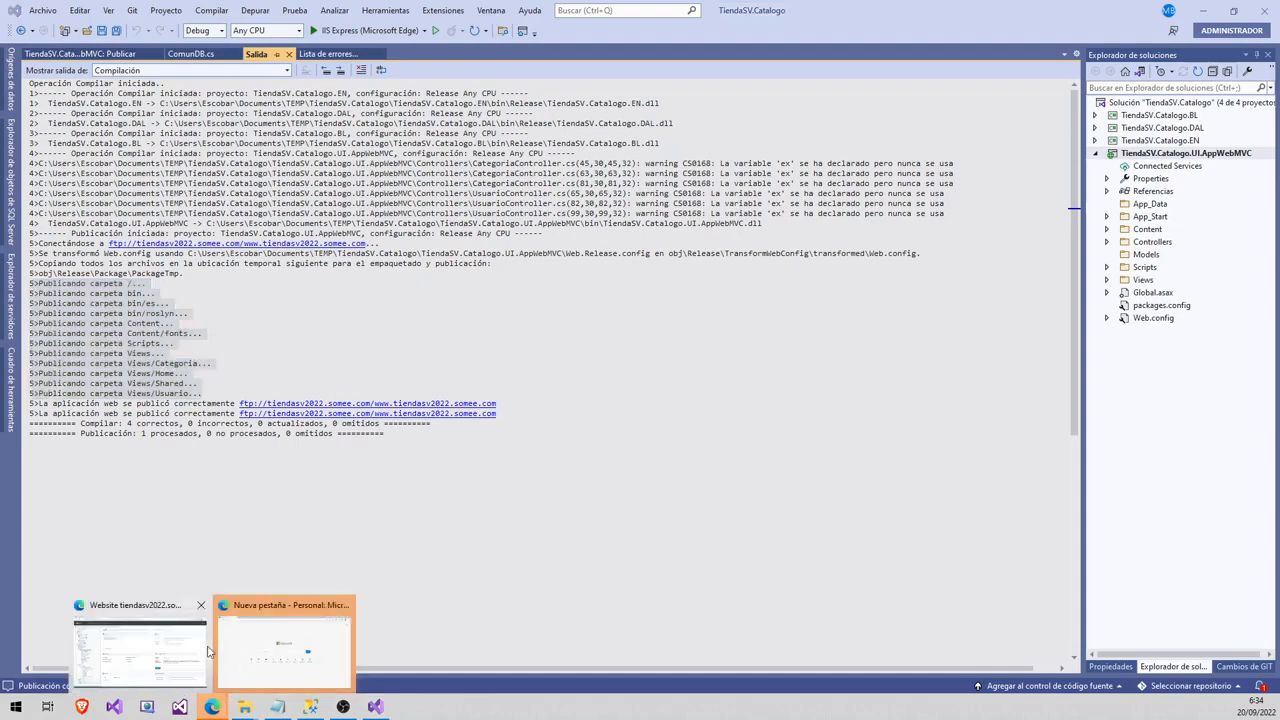
click(193, 662)
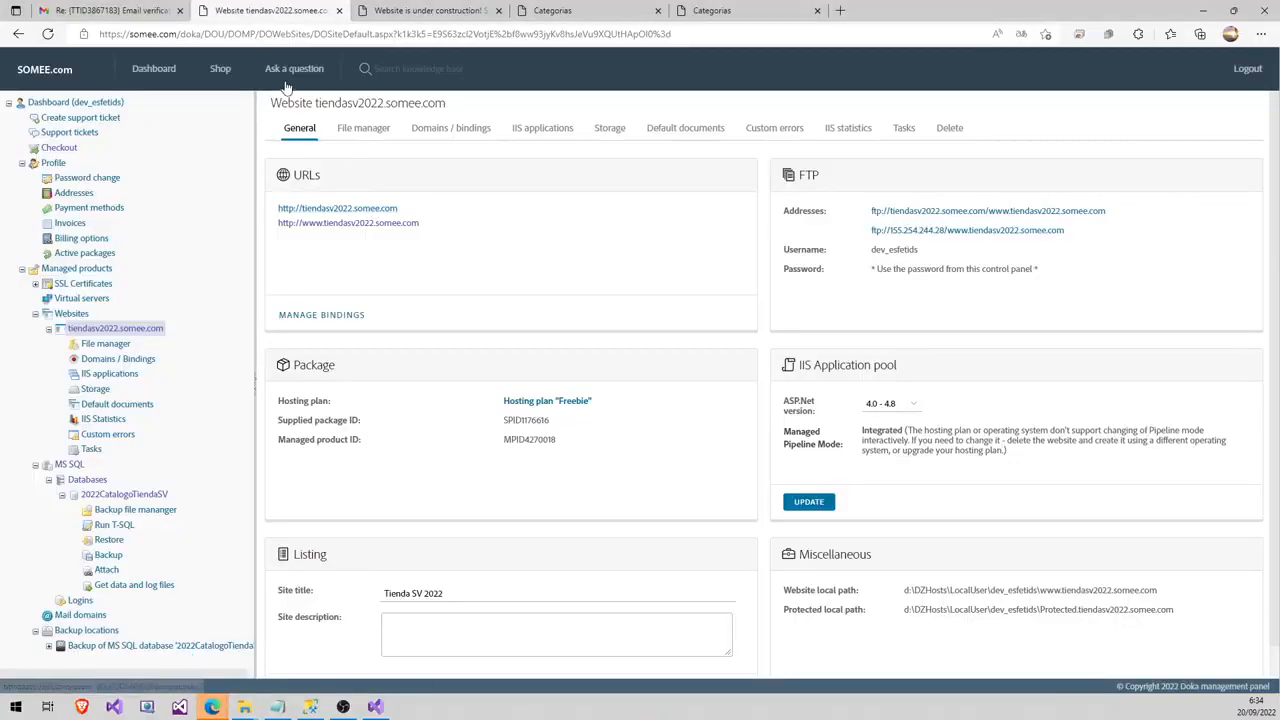
click(302, 228)
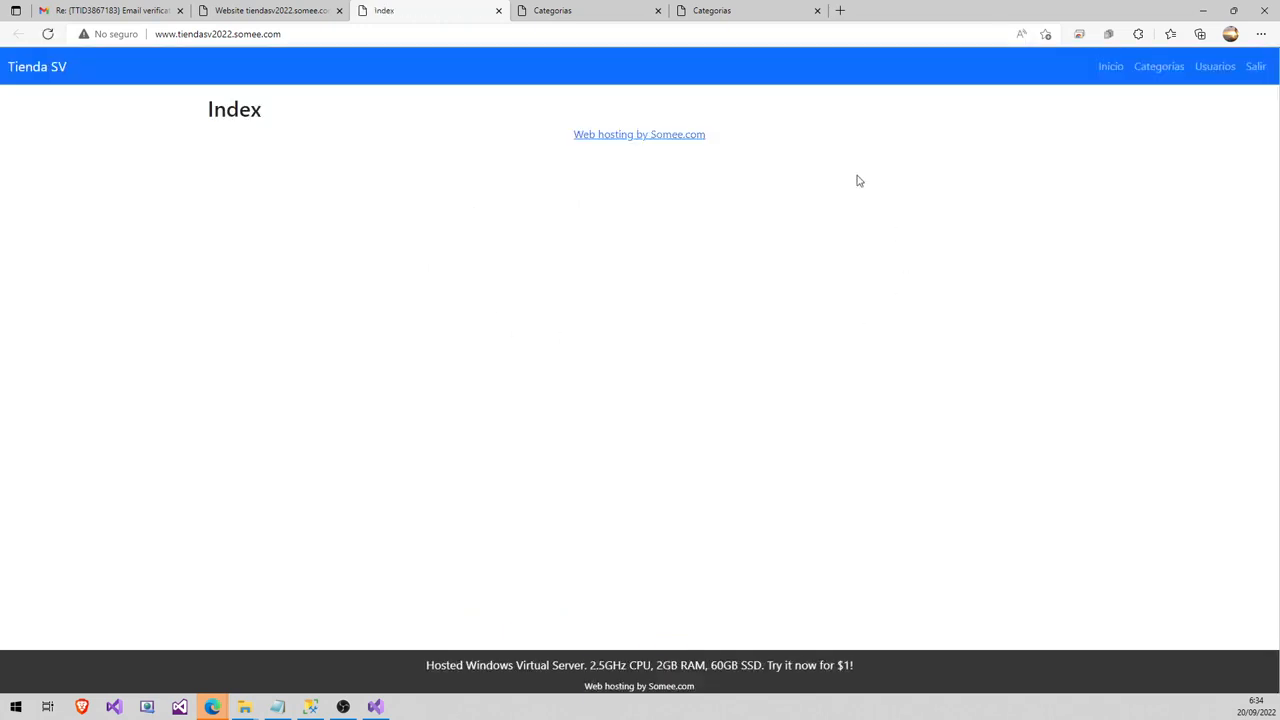
- List the categories, then save a new 'Zapatos' category and dismiss the success alert
click(1156, 80)
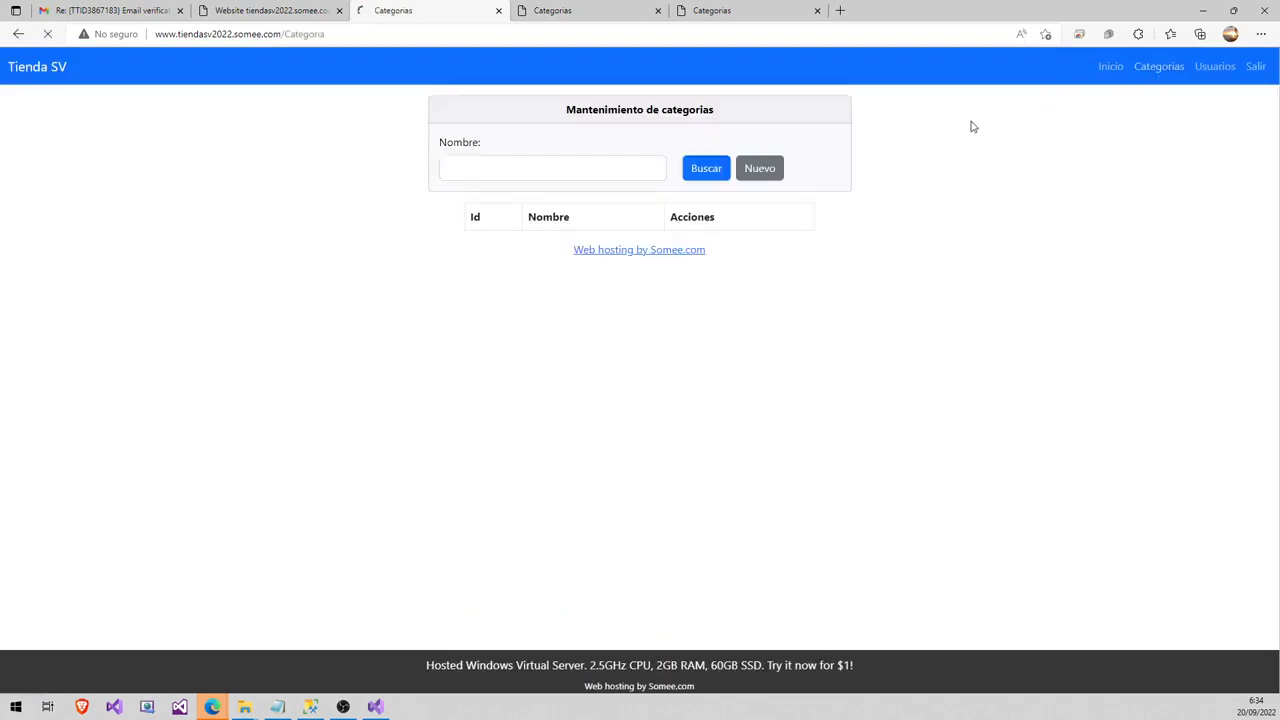
click(710, 175)
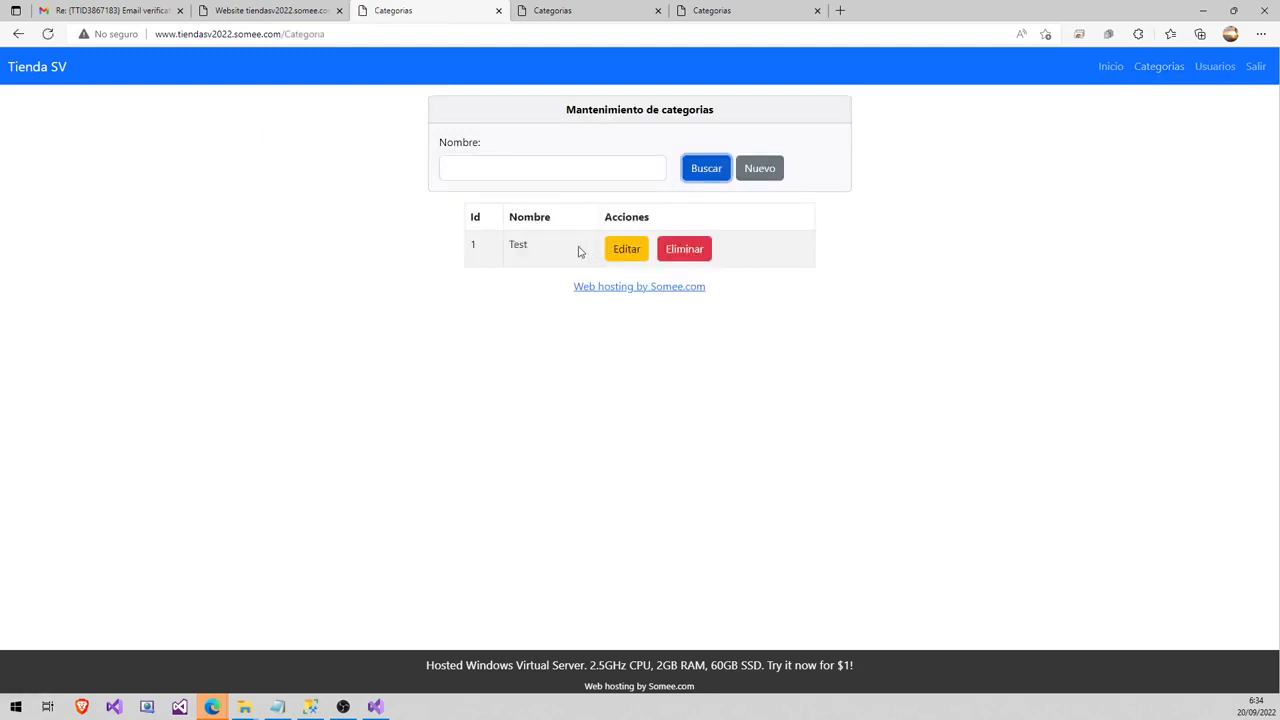
click(763, 177)
click(637, 156)
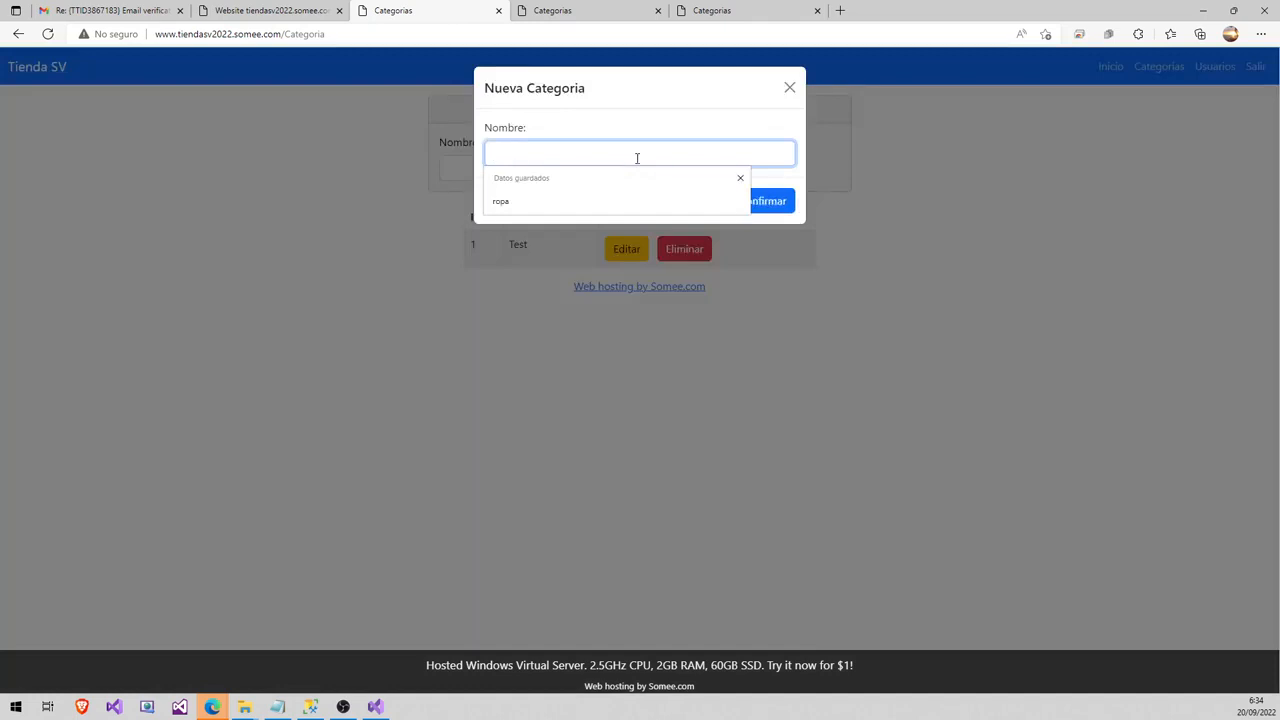
text(R)
key(BackSpace)
text(Zapato)
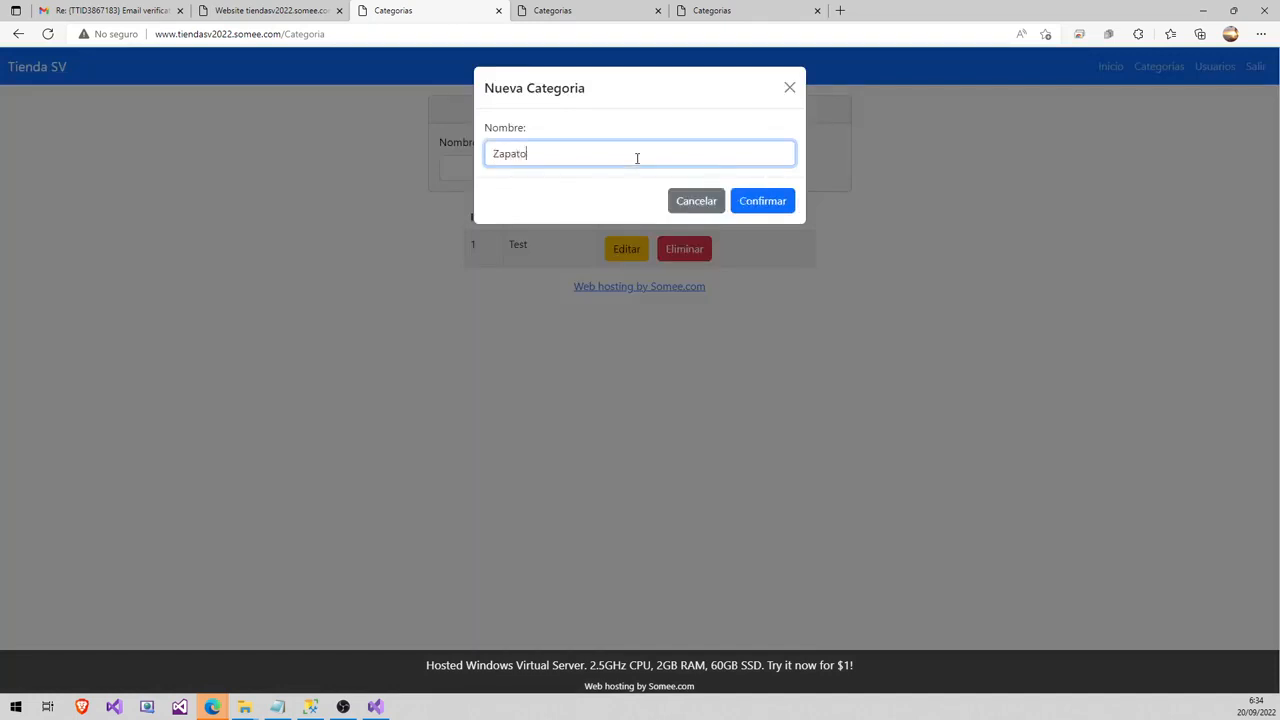
text(s)
click(754, 198)
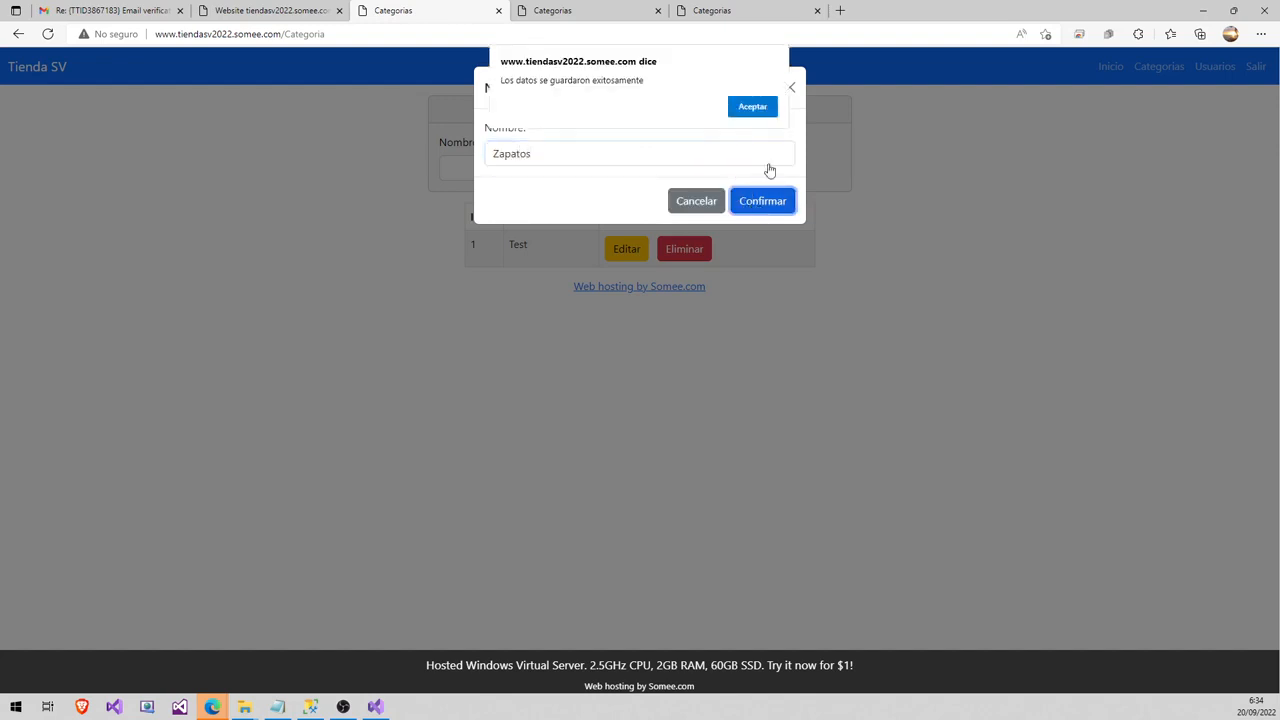
click(752, 106)
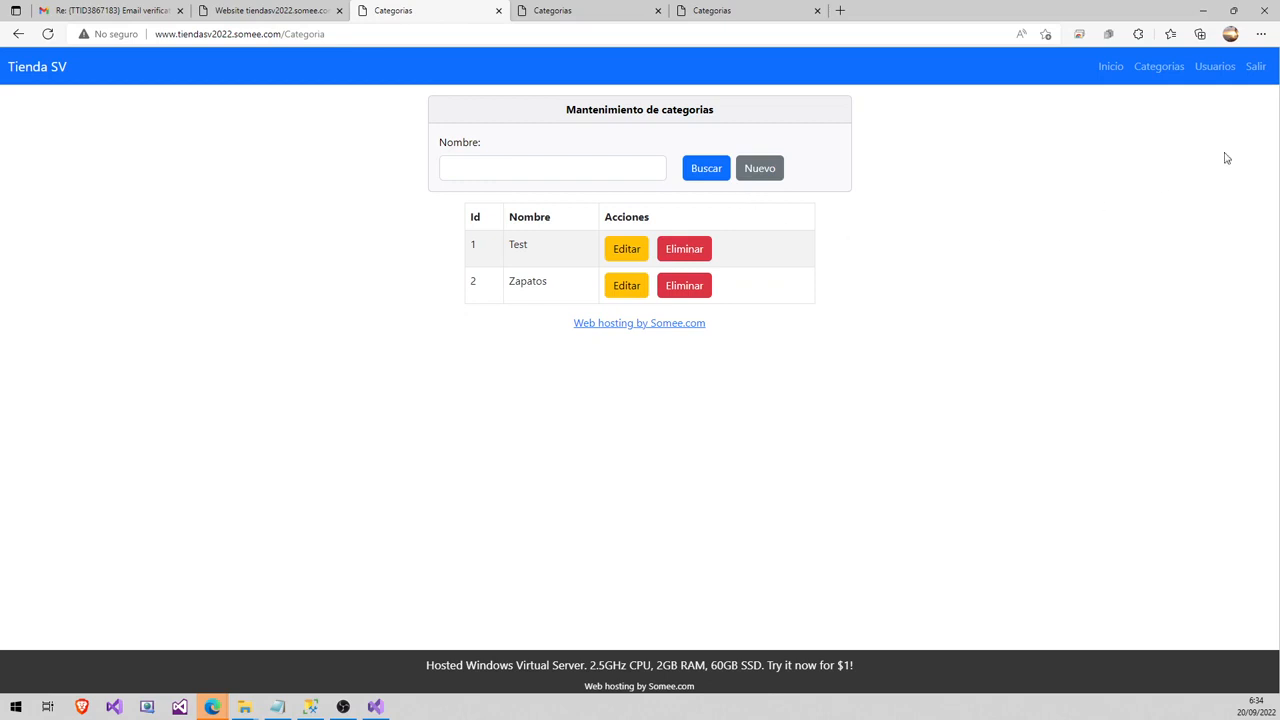
- Search the Usuarios page to show the single administrator account, then return to Visual Studio
click(1213, 68)
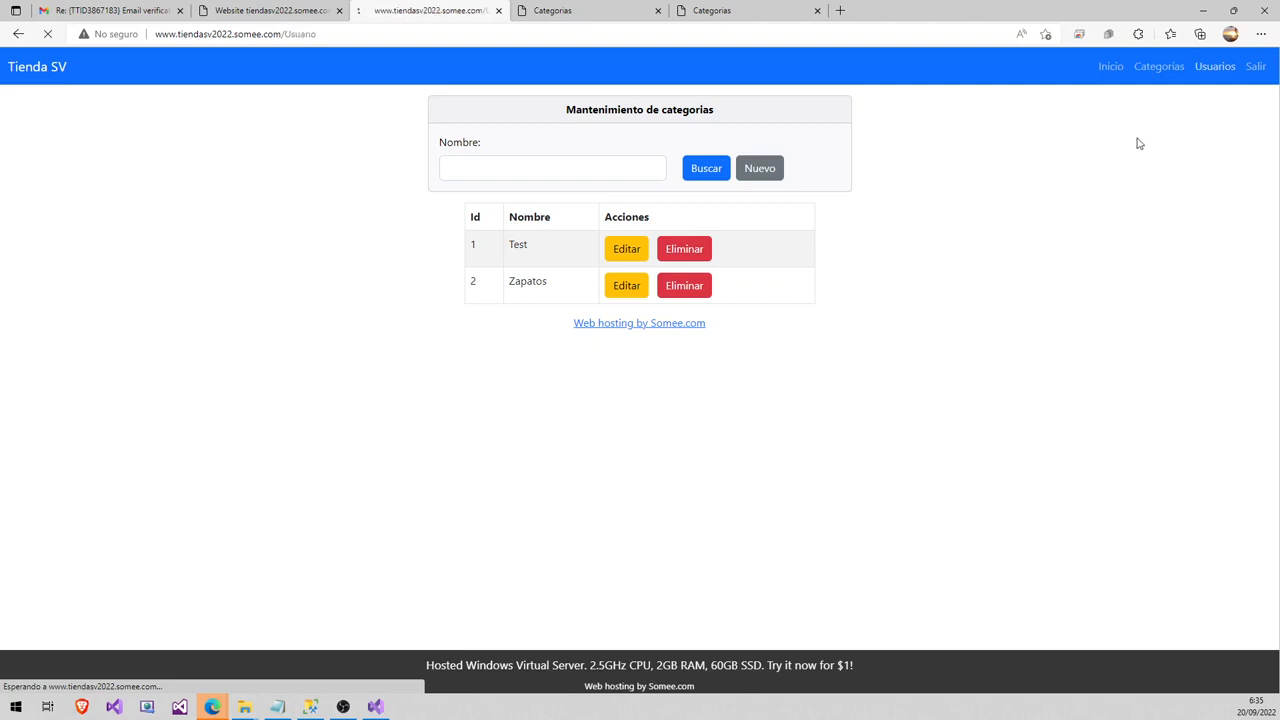
click(848, 168)
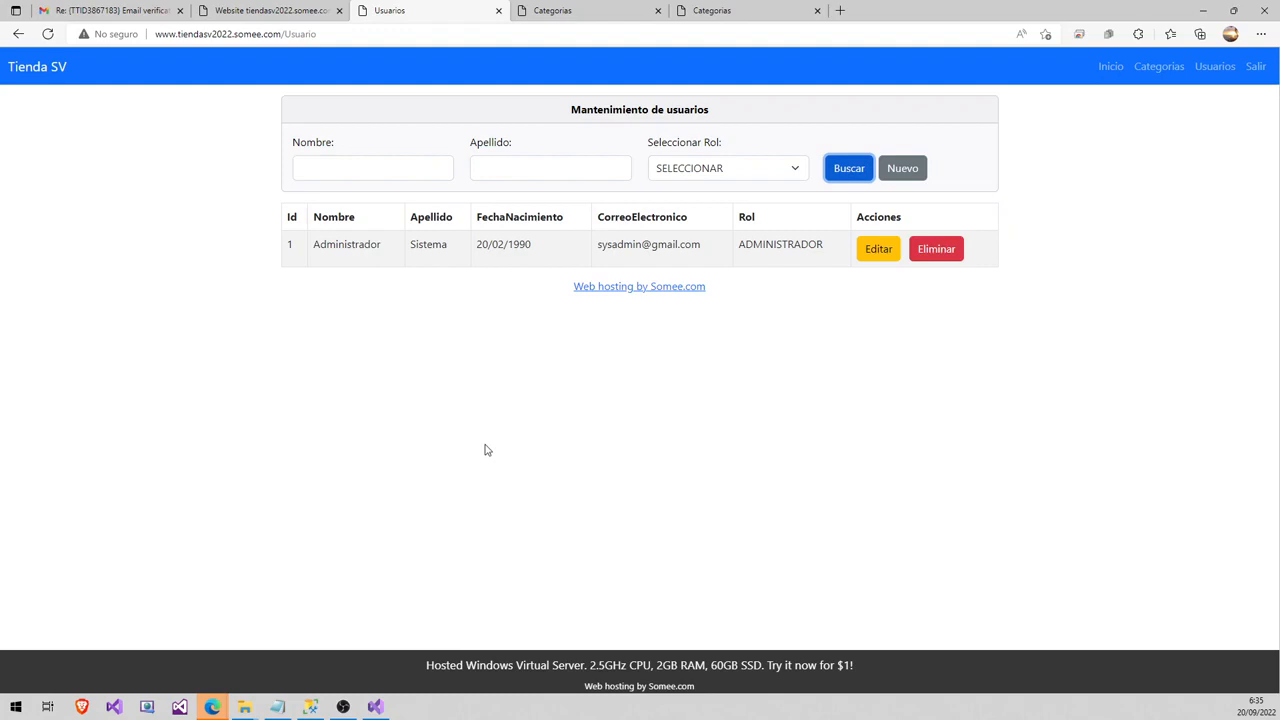
click(390, 704)
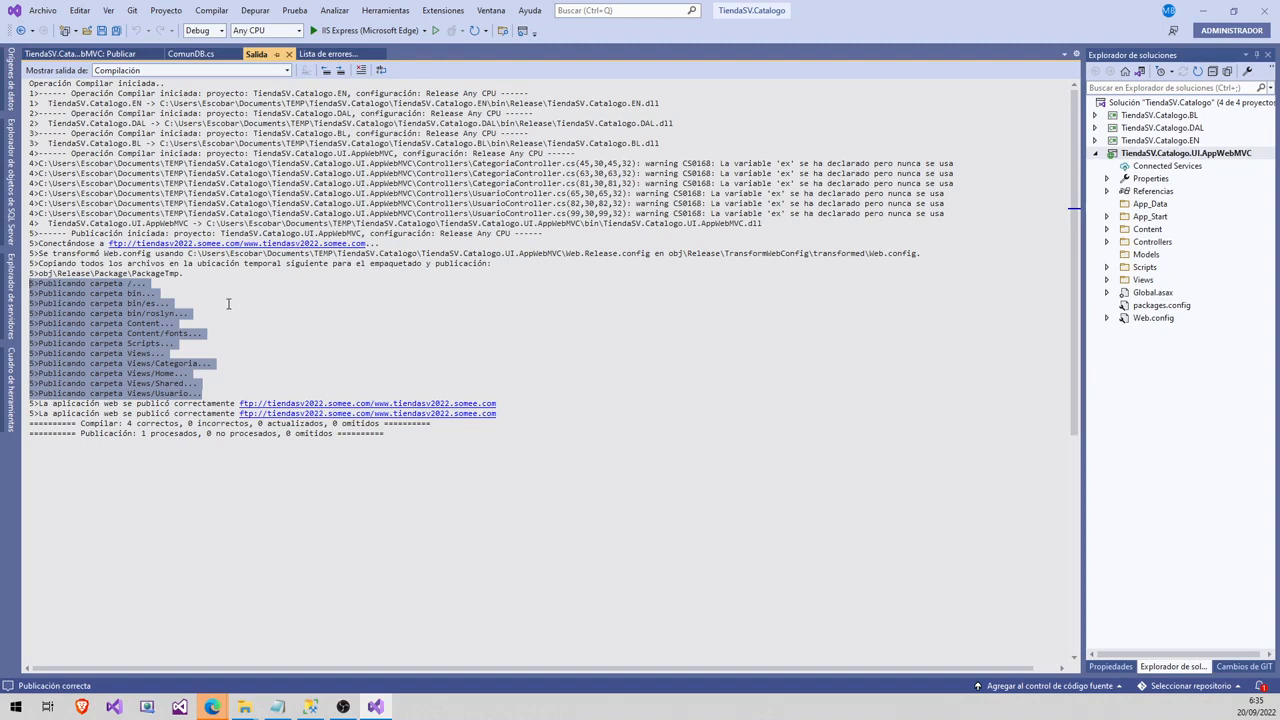
- Minimize Visual Studio and open File manager for tiendasv2022.somee.com in the Somee panel
click(376, 707)
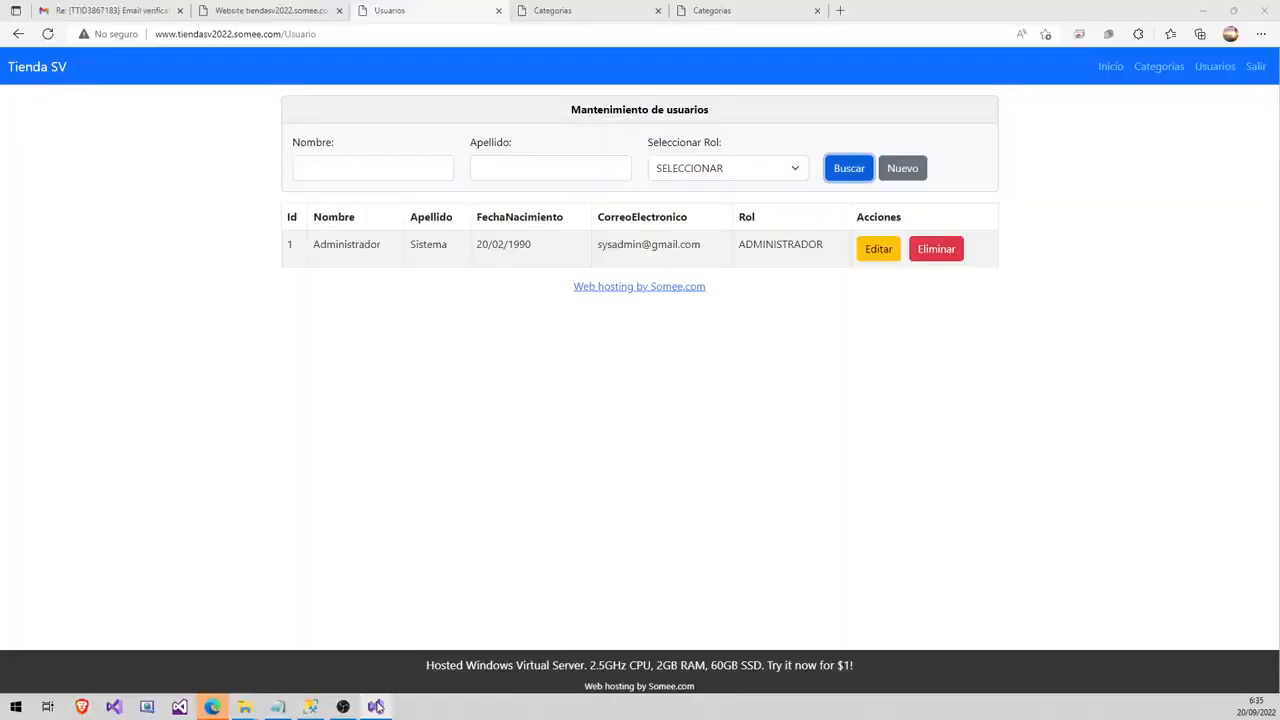
click(260, 11)
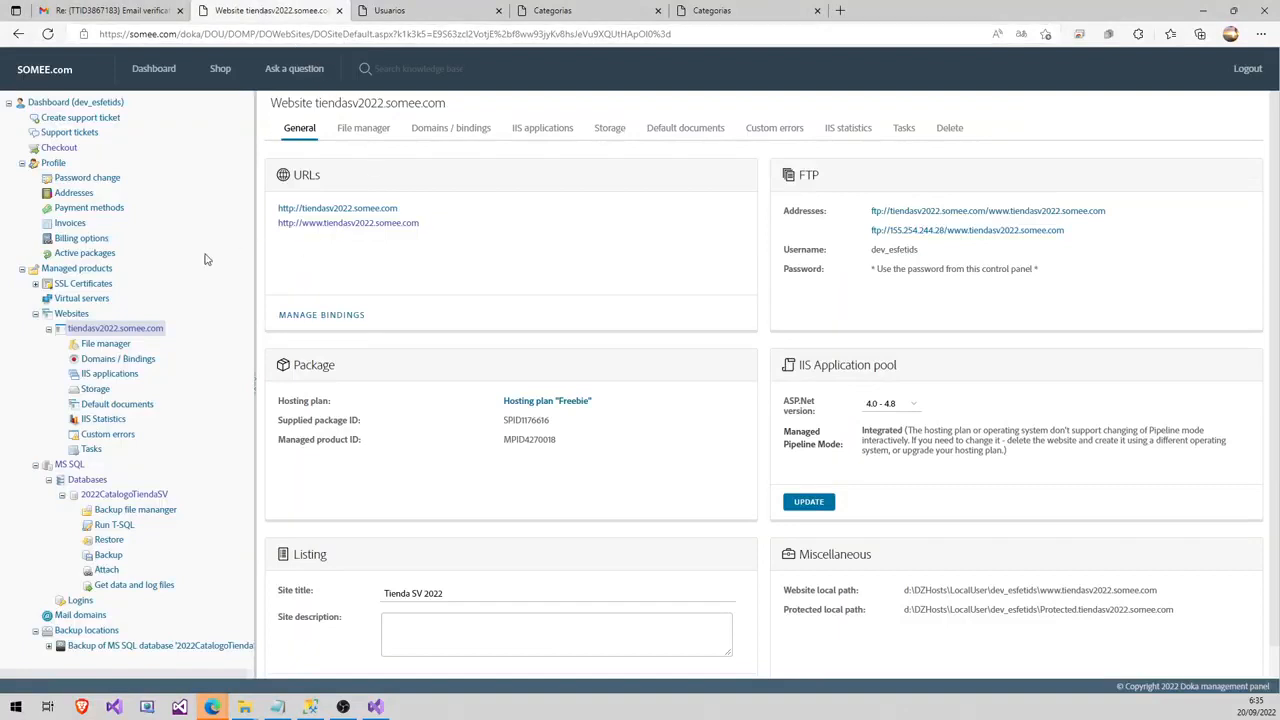
click(88, 346)
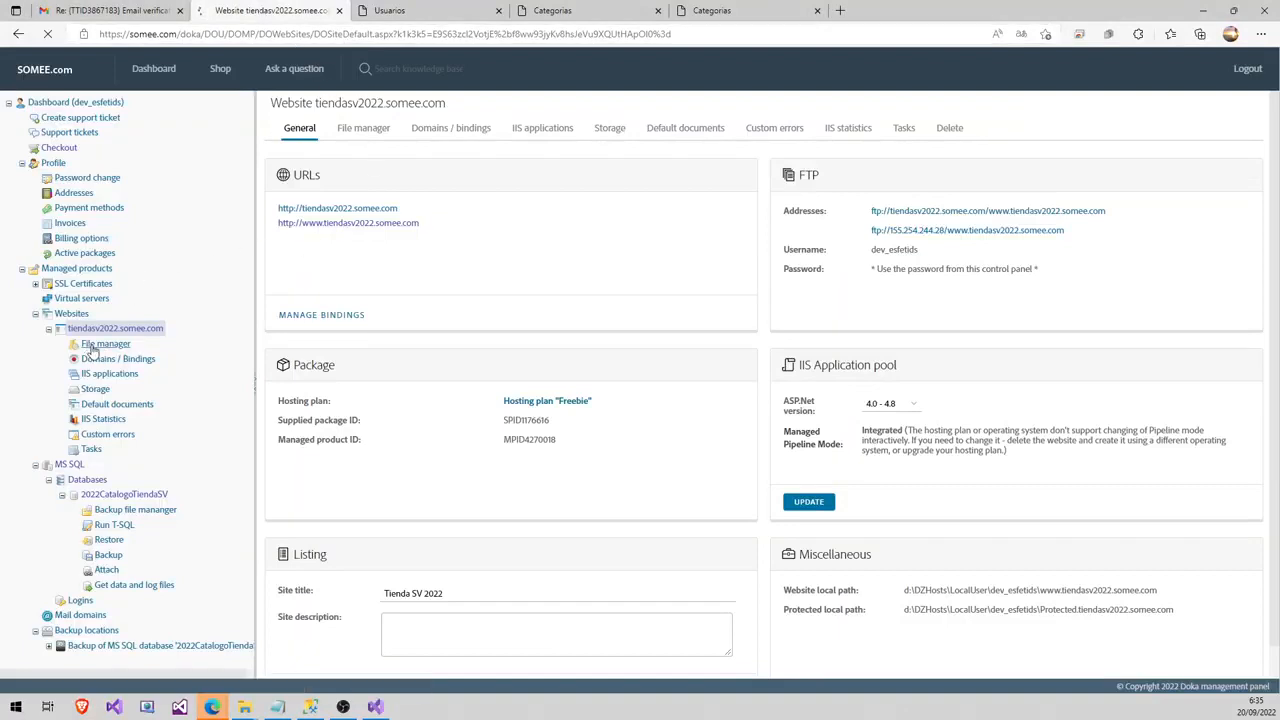